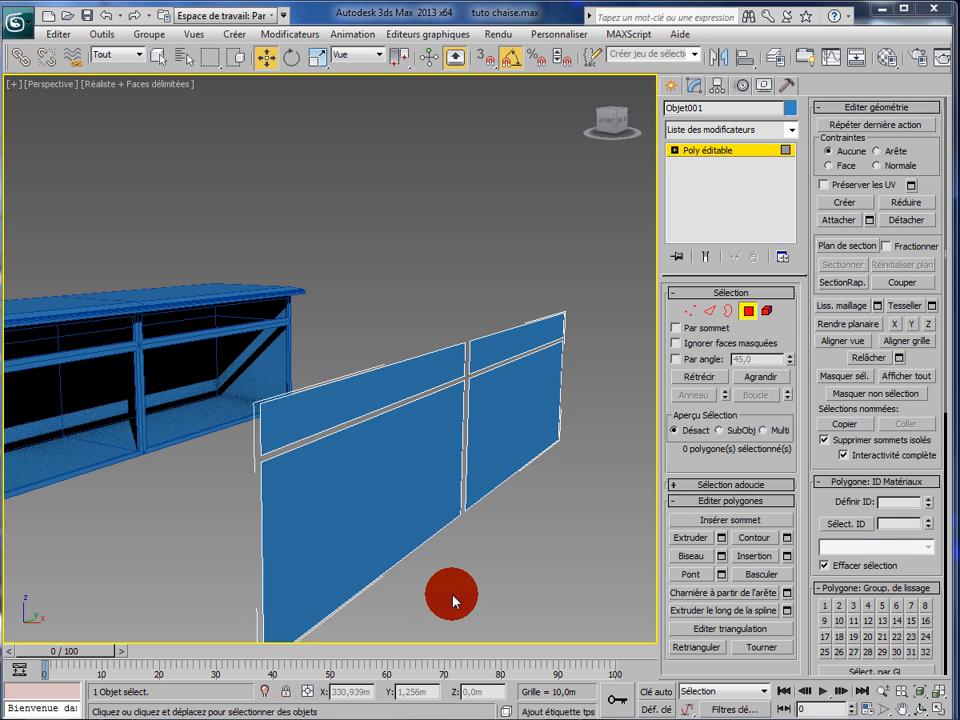
# - Select all four front panels of the separate object and extrude their polygons by -0,608m
pyautogui.keyDown('alt'); pyautogui.moveTo(507, 548); pyautogui.dragTo(630, 368, button='middle'); pyautogui.keyUp('alt')
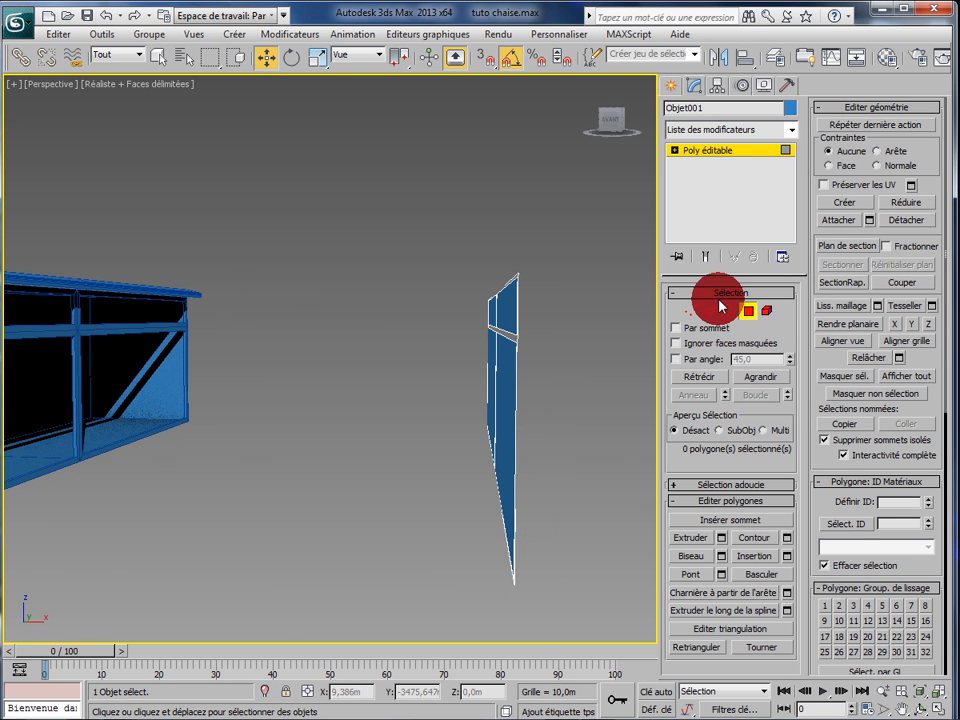
pyautogui.click(764, 313)
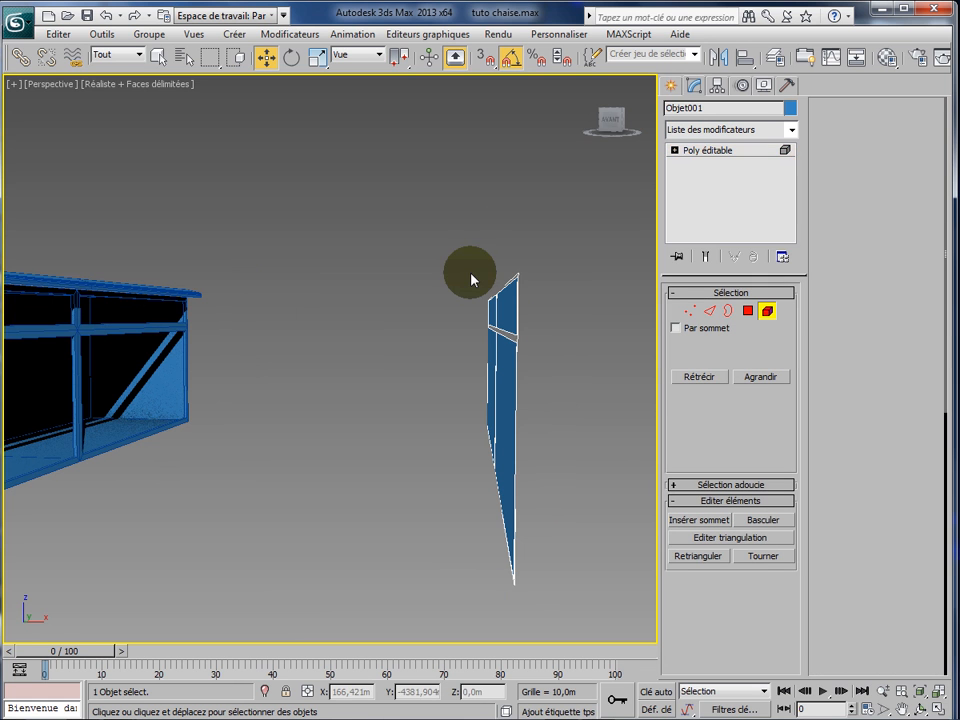
pyautogui.moveTo(469, 255); pyautogui.dragTo(557, 621)
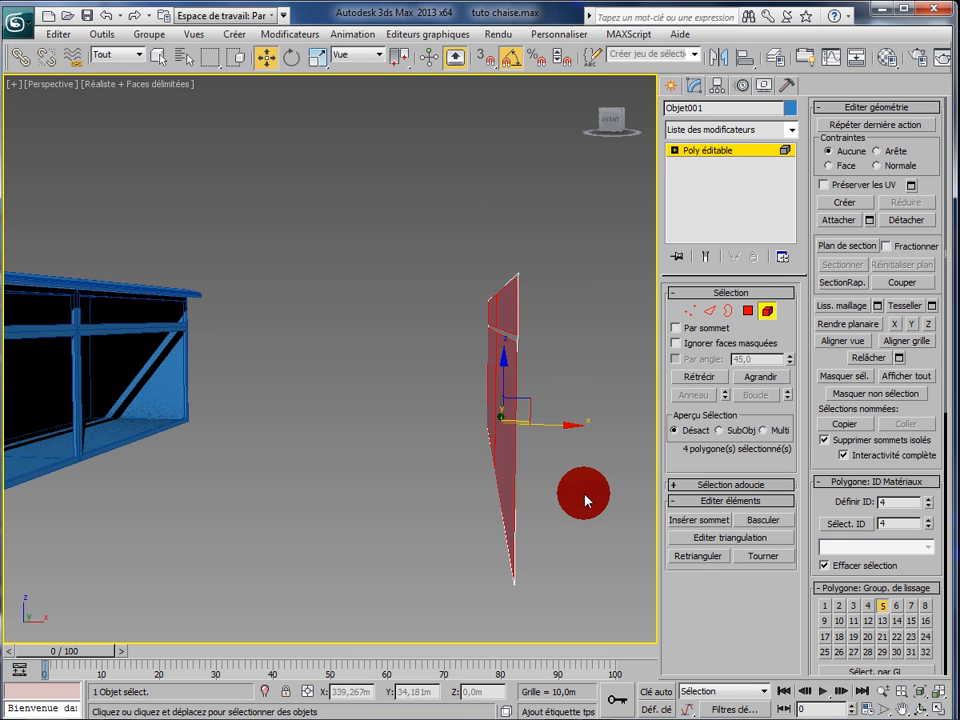
pyautogui.click(748, 311)
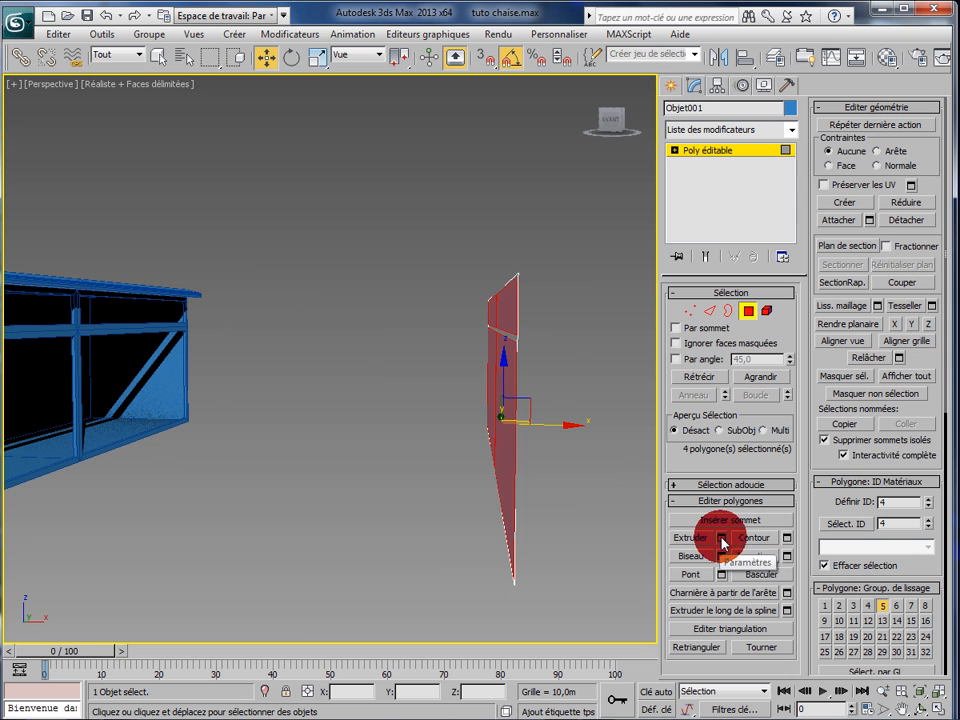
pyautogui.click(722, 539)
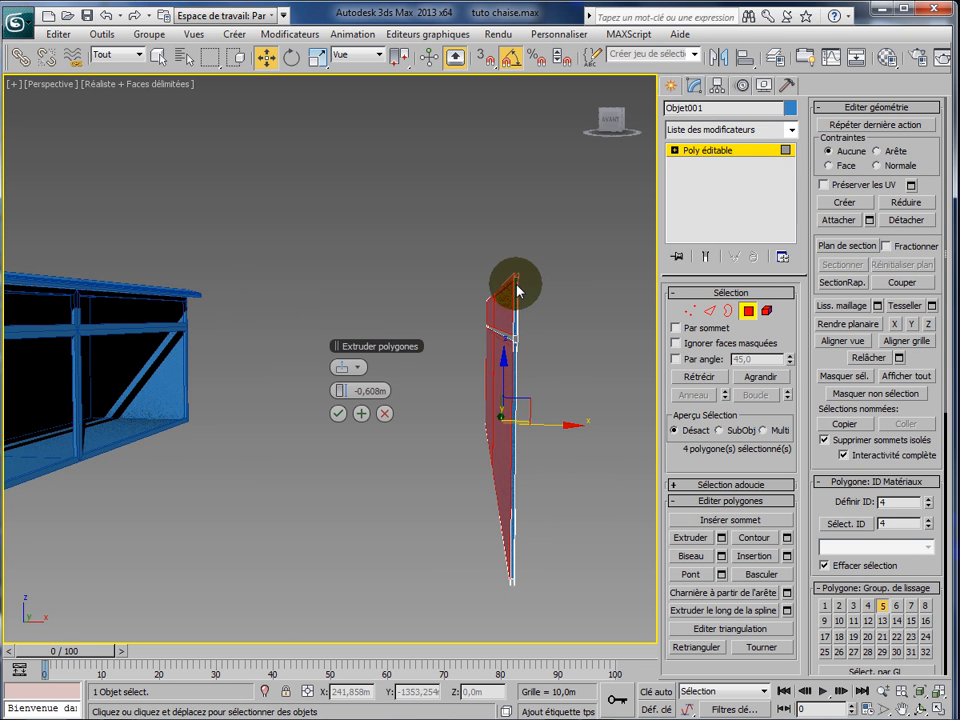
pyautogui.click(521, 482)
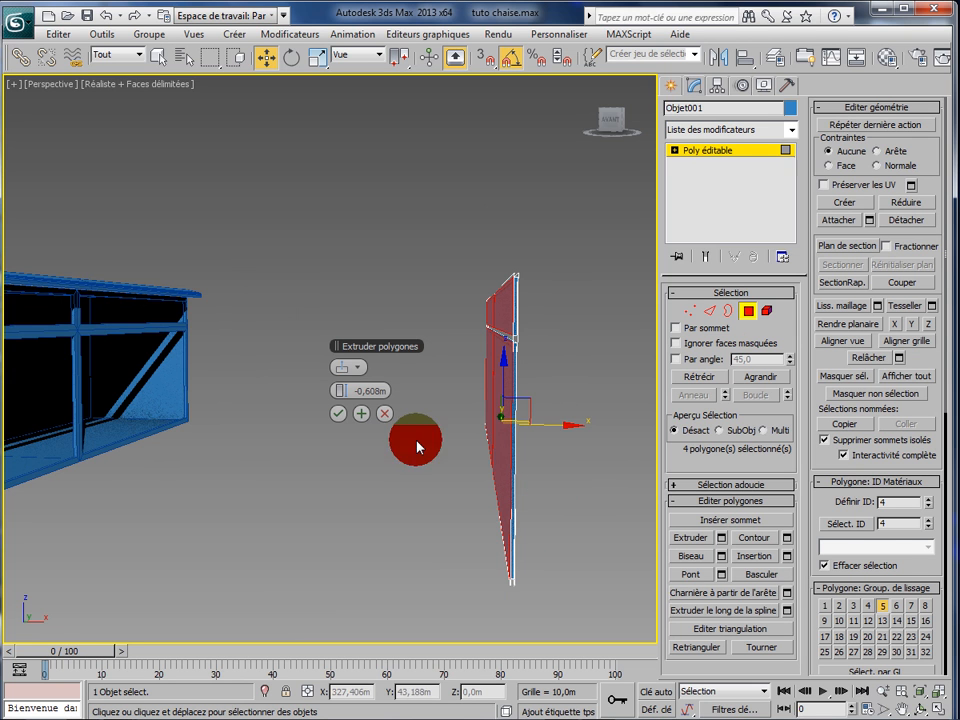
pyautogui.click(337, 414)
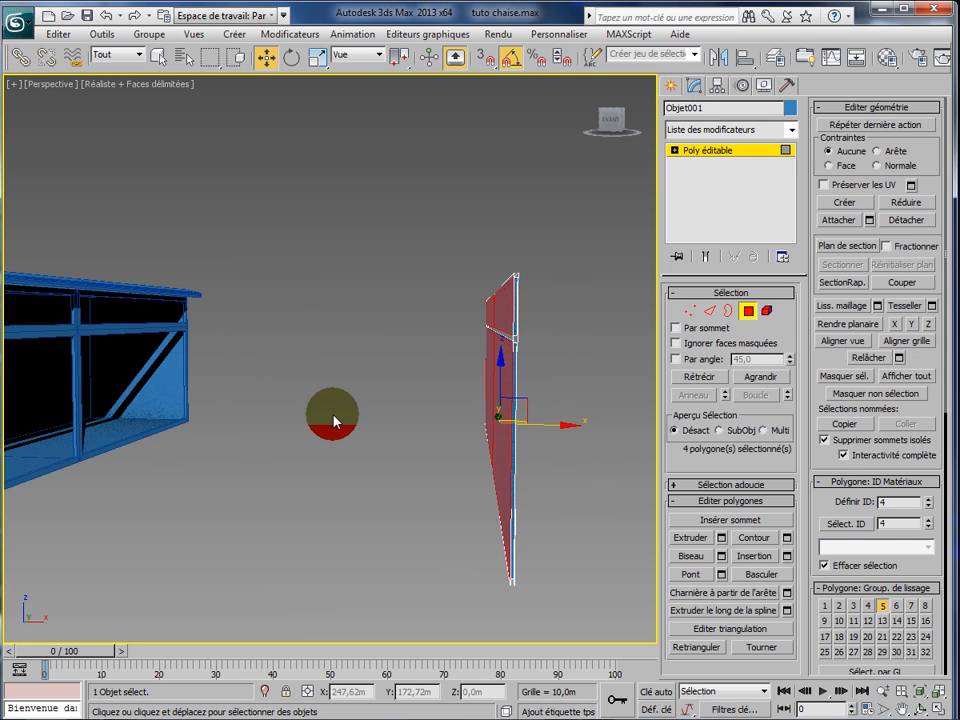
pyautogui.click(602, 476)
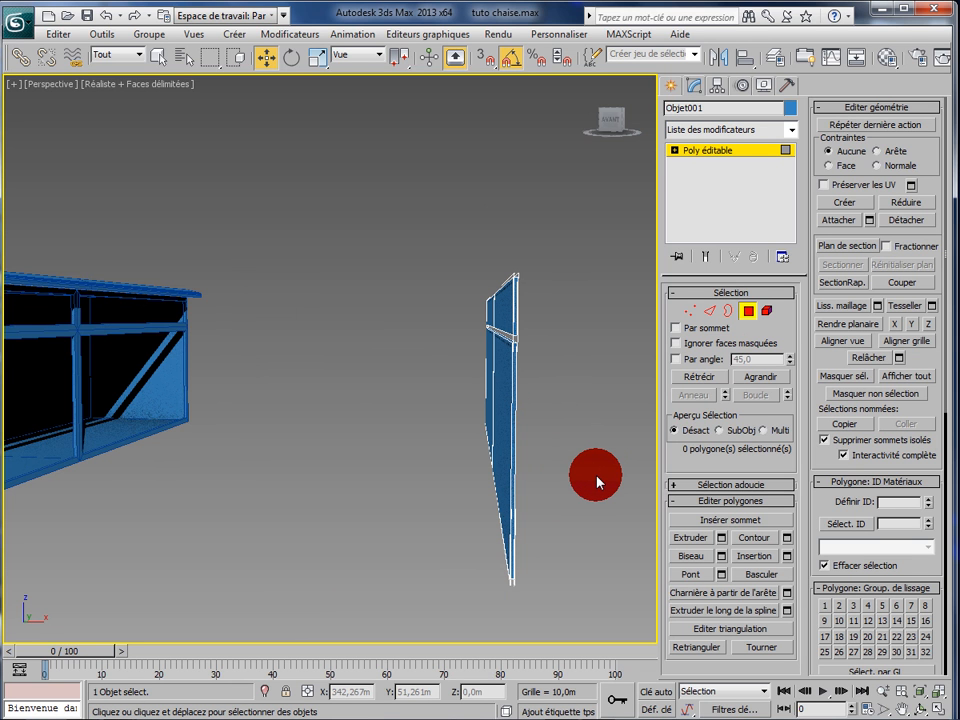
# - Render the perspective view to check the extruded panels beside the sideboard, and close the rendered image
pyautogui.keyDown('alt'); pyautogui.moveTo(597, 482); pyautogui.dragTo(575, 503, button='middle'); pyautogui.keyUp('alt')
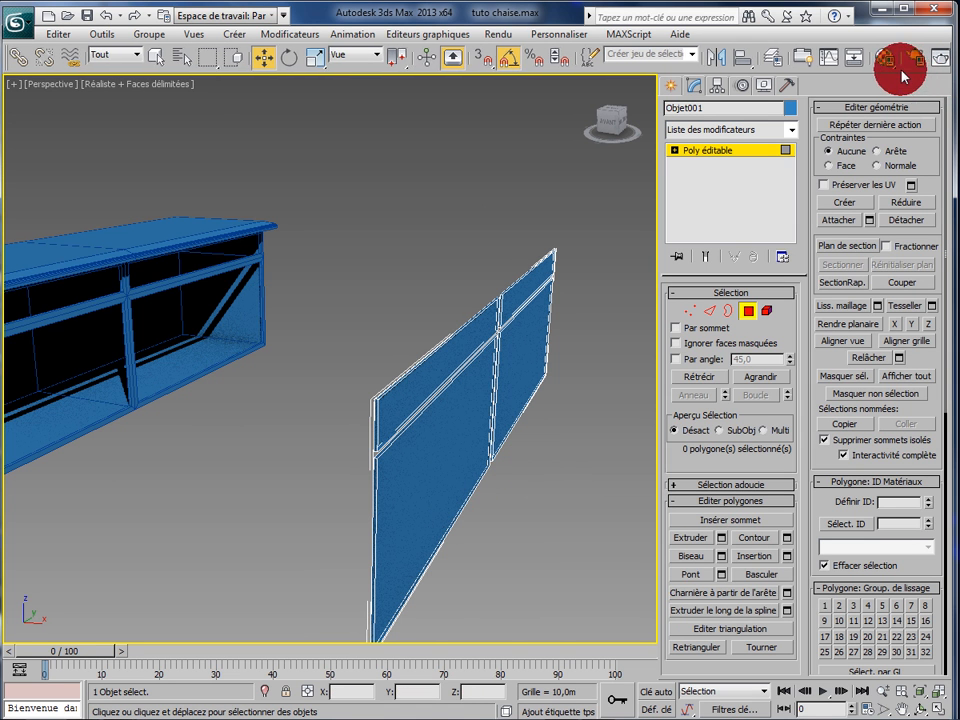
pyautogui.moveTo(902, 73); pyautogui.dragTo(851, 72)
pyautogui.click(938, 61)
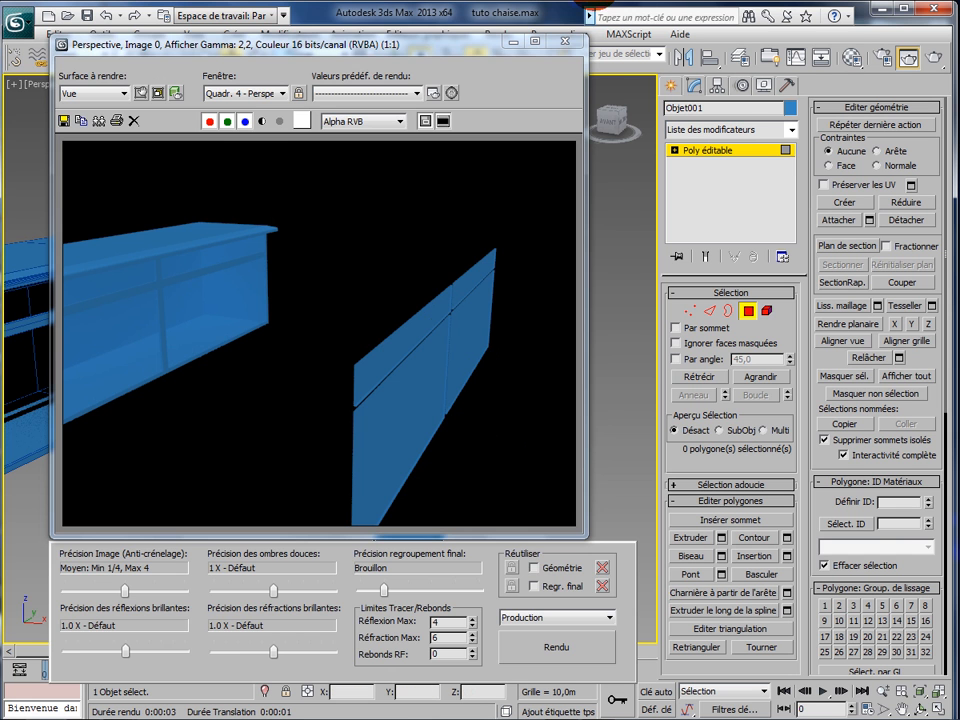
pyautogui.click(568, 43)
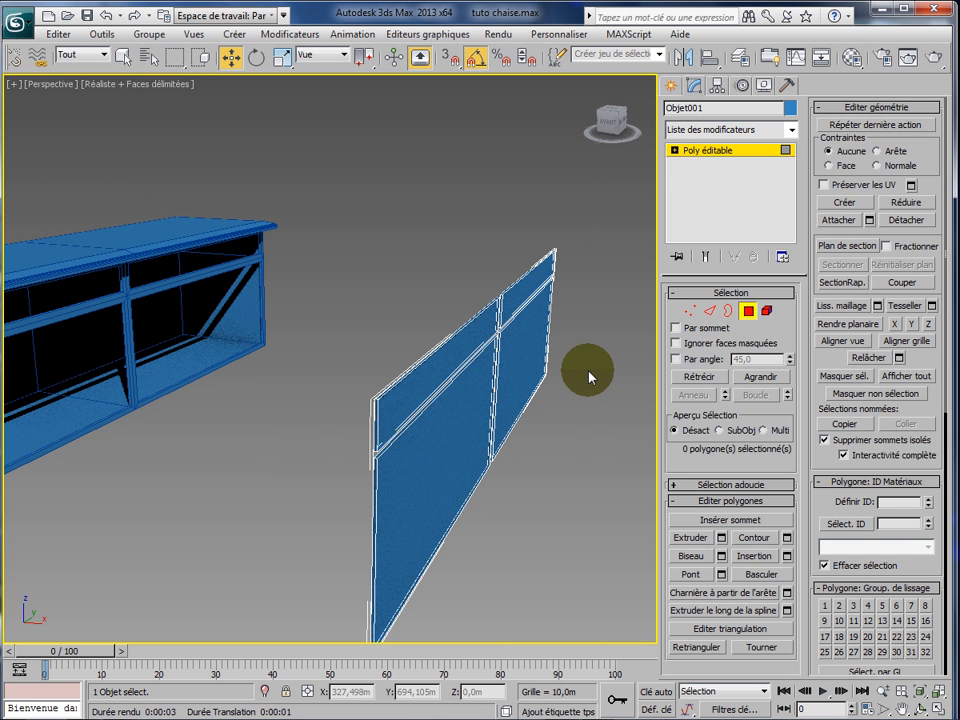
pyautogui.click(579, 457)
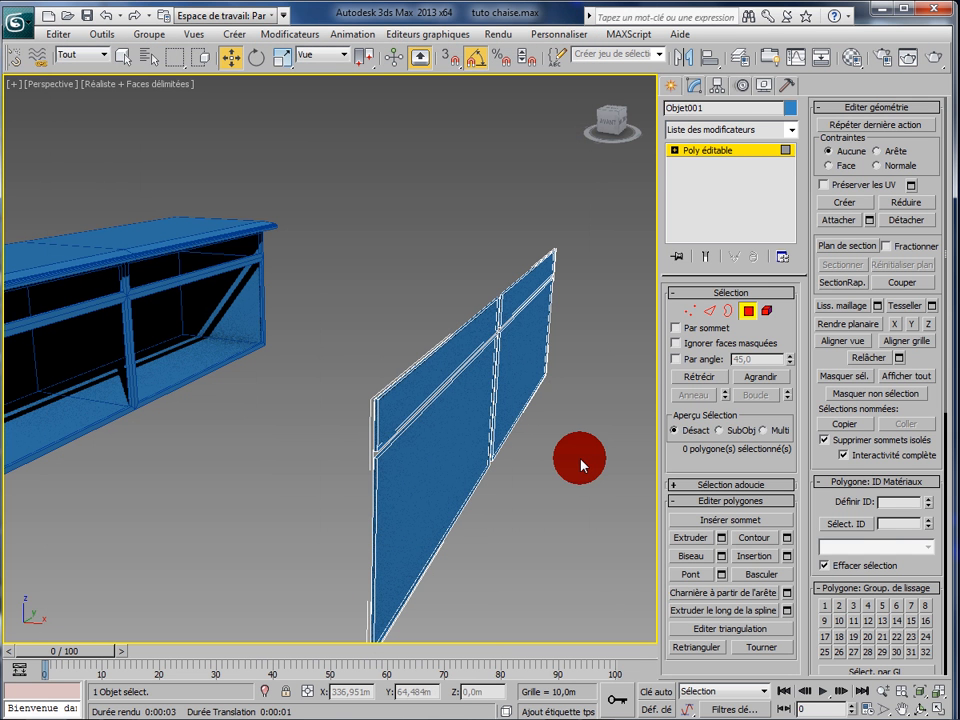
# - Bridge the upper and lower front edges of the upper panel on the left to close its front face
pyautogui.keyDown('alt'); pyautogui.moveTo(581, 462); pyautogui.dragTo(523, 506, button='middle'); pyautogui.keyUp('alt')
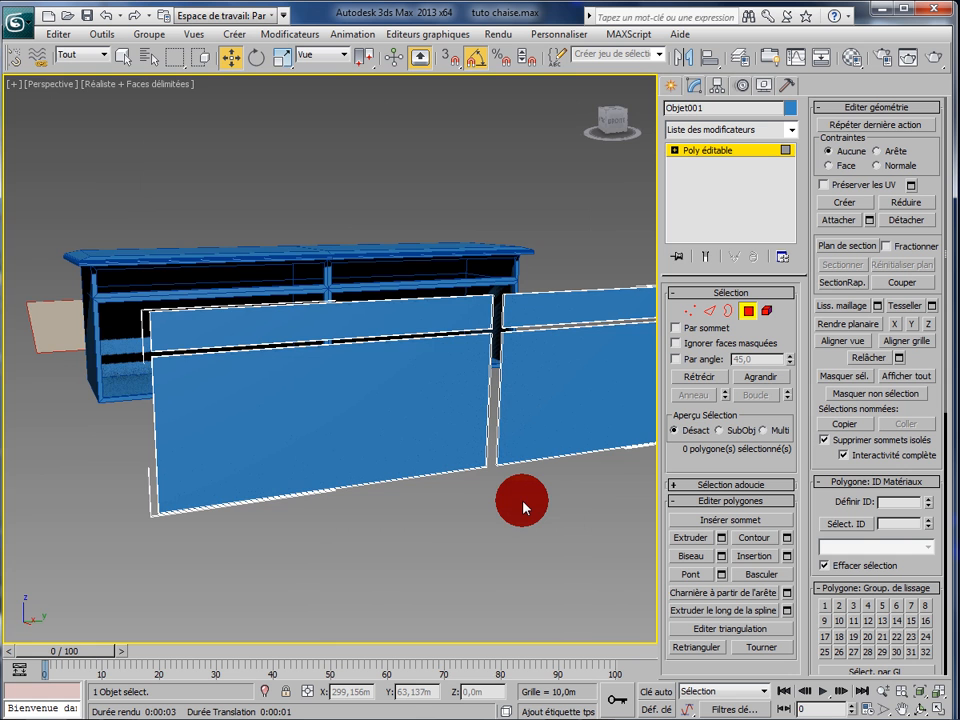
pyautogui.hotkey('alt', 'w')
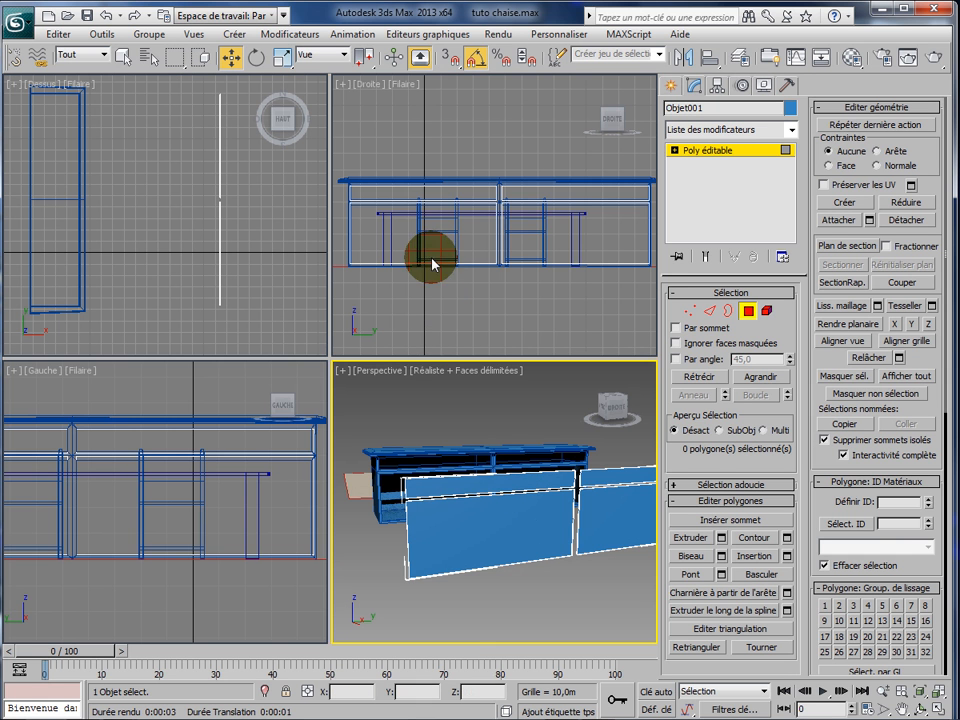
pyautogui.rightClick(431, 311)
pyautogui.hotkey('alt', 'w')
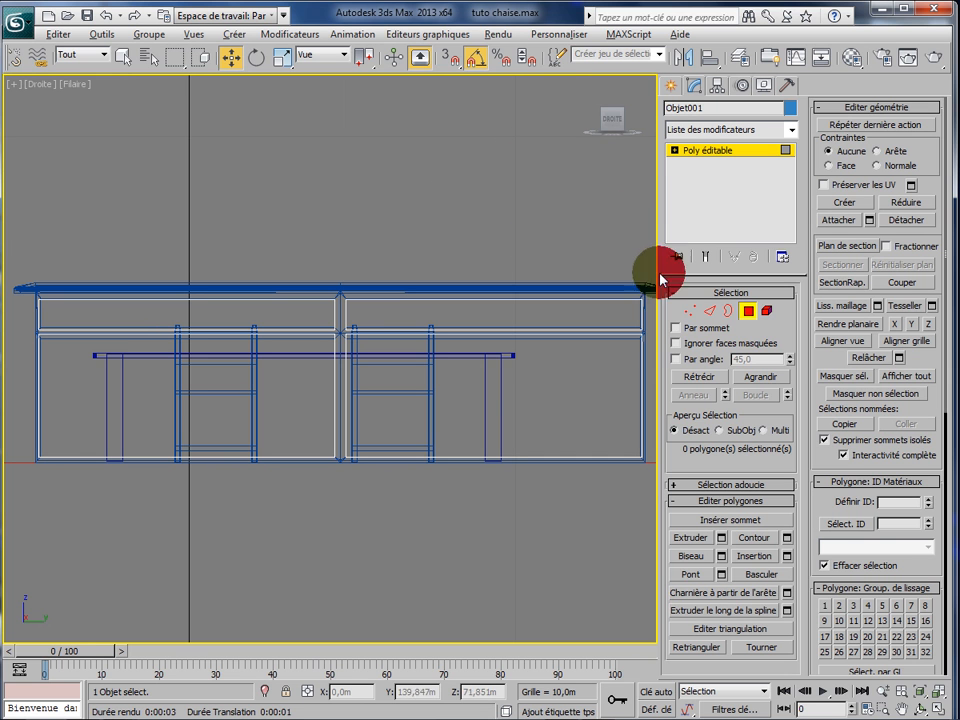
pyautogui.click(709, 311)
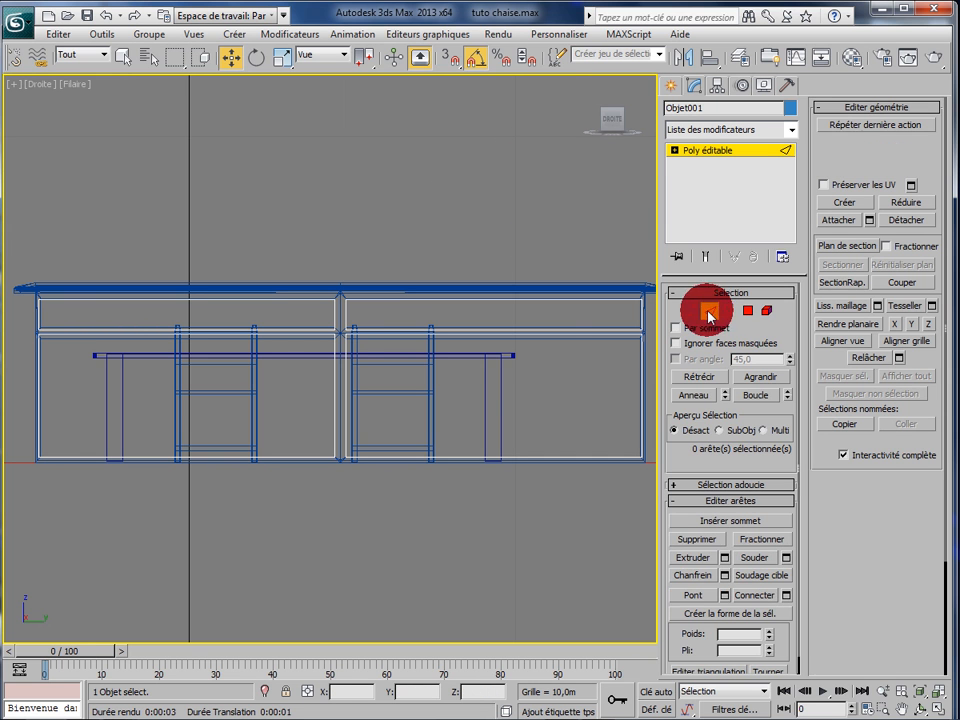
pyautogui.click(233, 307)
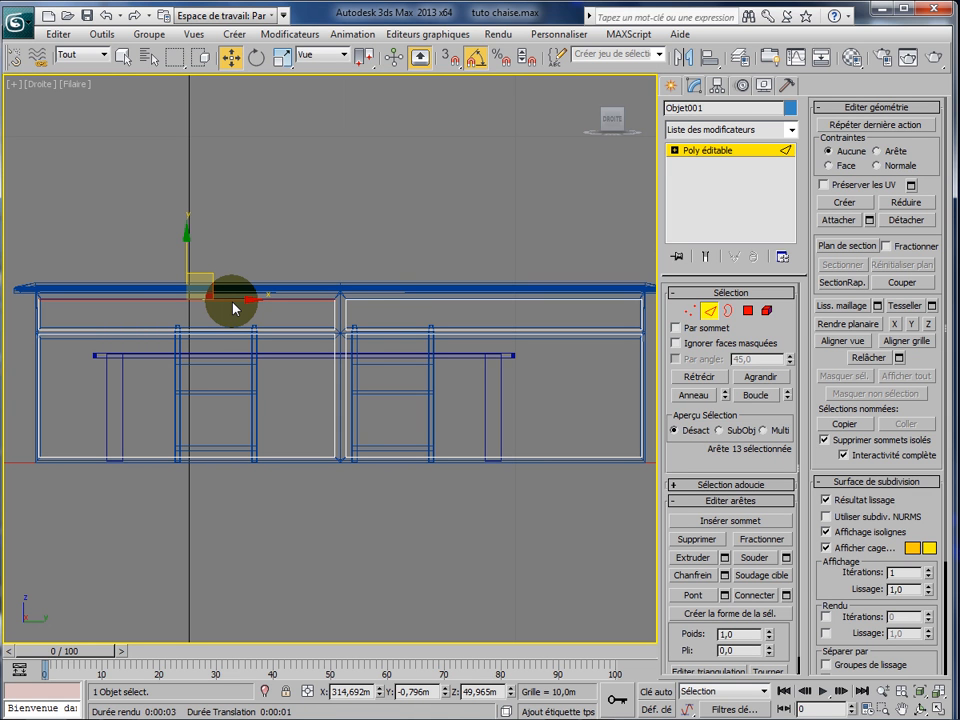
pyautogui.keyDown('ctrl'); pyautogui.click(240, 333); pyautogui.keyUp('ctrl')
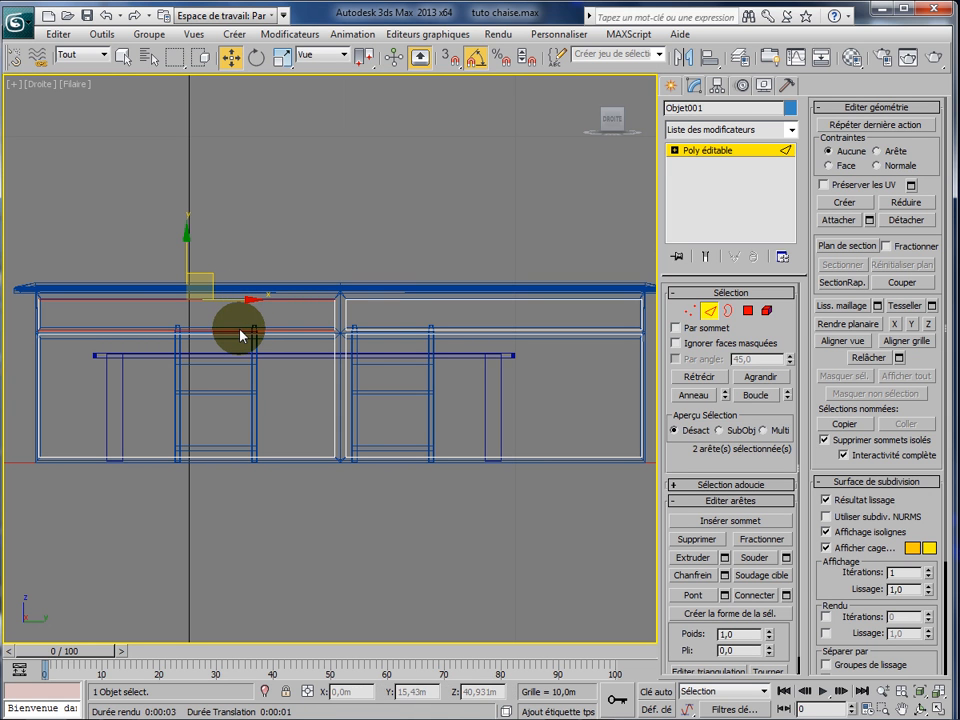
pyautogui.click(694, 598)
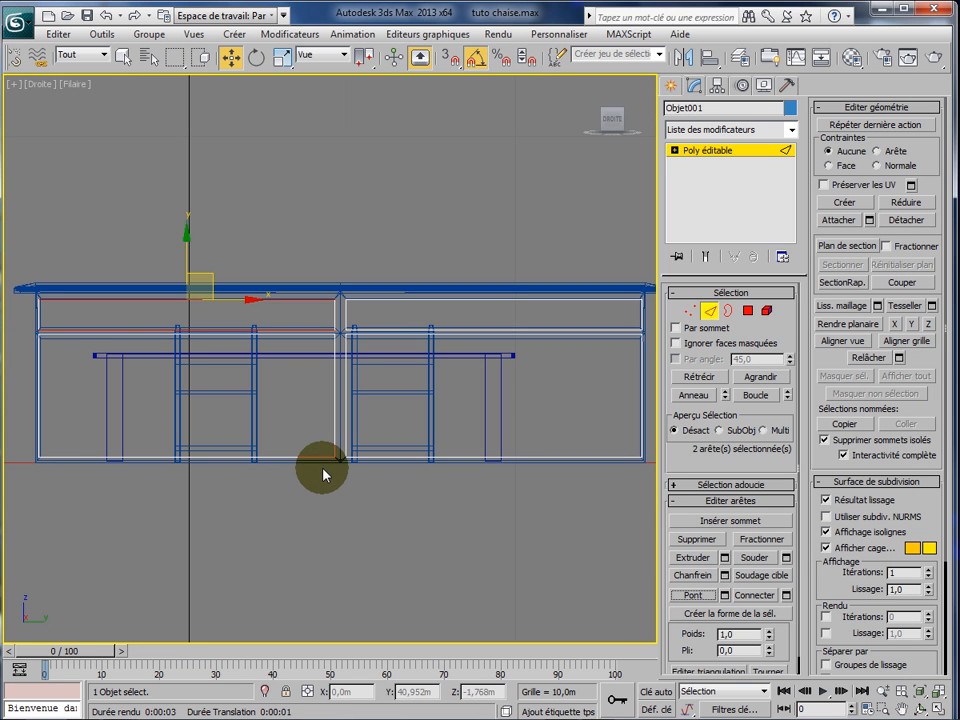
# - Bridge the upper and lower front edges of the upper panel on the right in the perspective view
pyautogui.hotkey('alt', 'w')
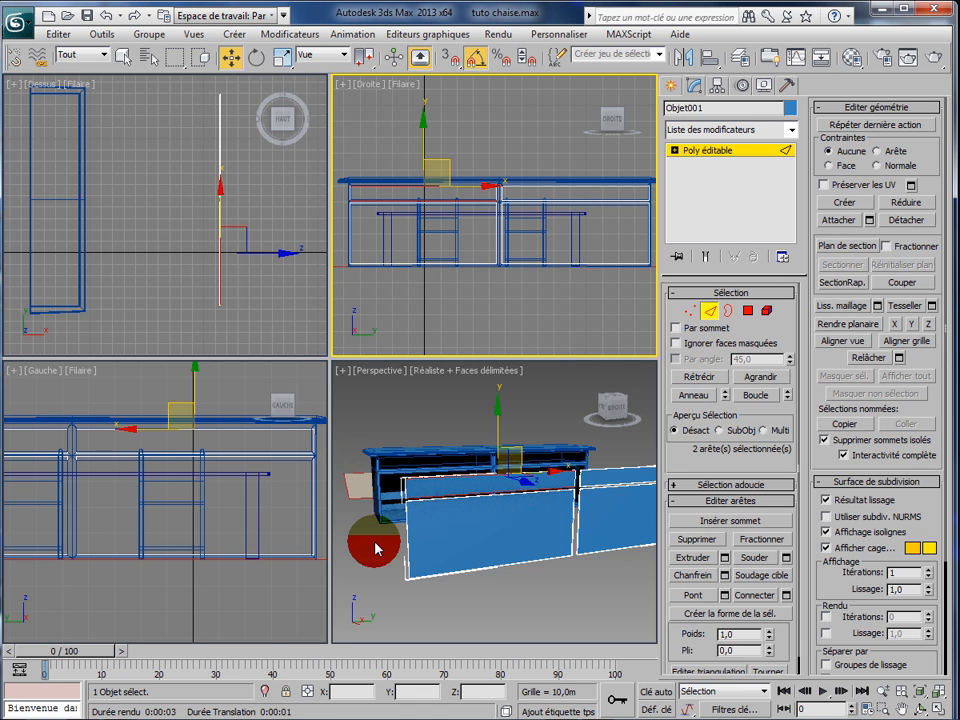
pyautogui.rightClick(375, 548)
pyautogui.hotkey('alt', 'w')
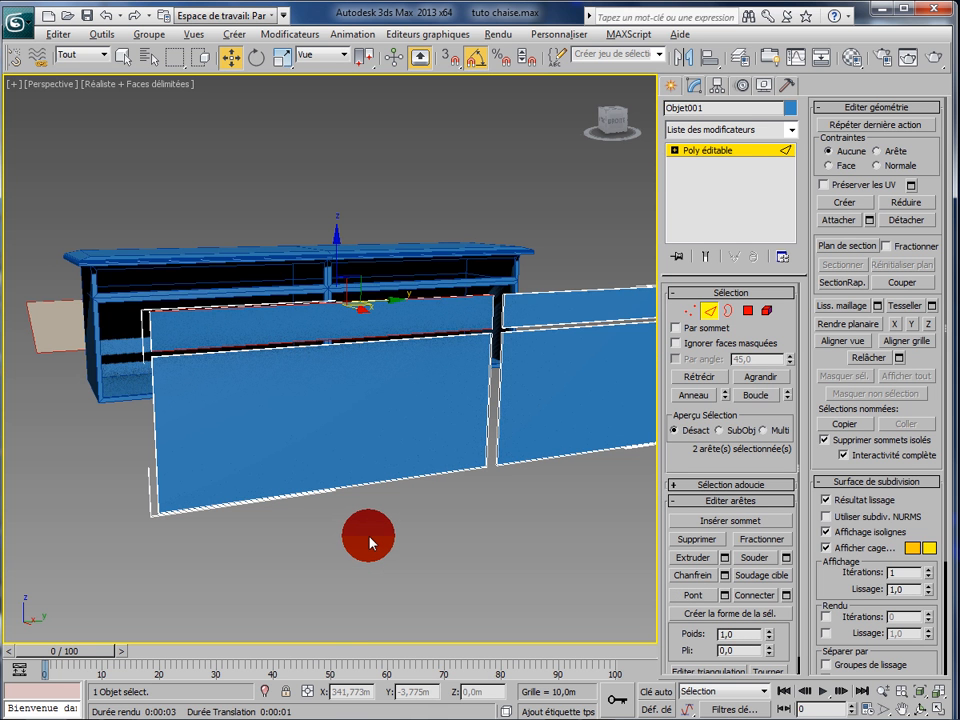
pyautogui.keyDown('alt'); pyautogui.moveTo(369, 537); pyautogui.dragTo(290, 550, button='middle'); pyautogui.keyUp('alt')
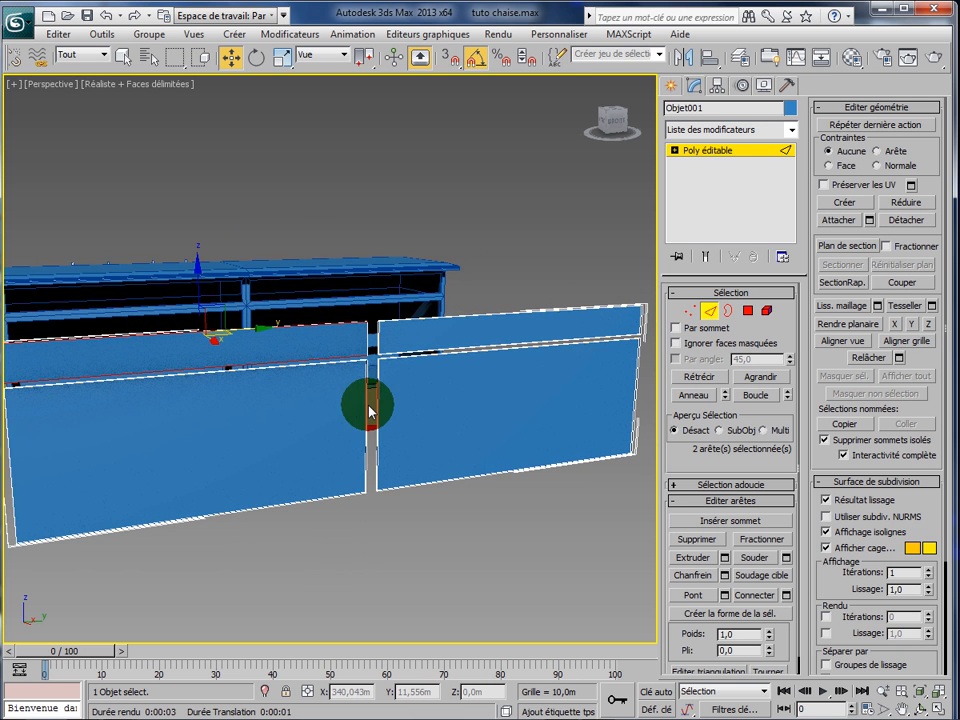
pyautogui.click(463, 318)
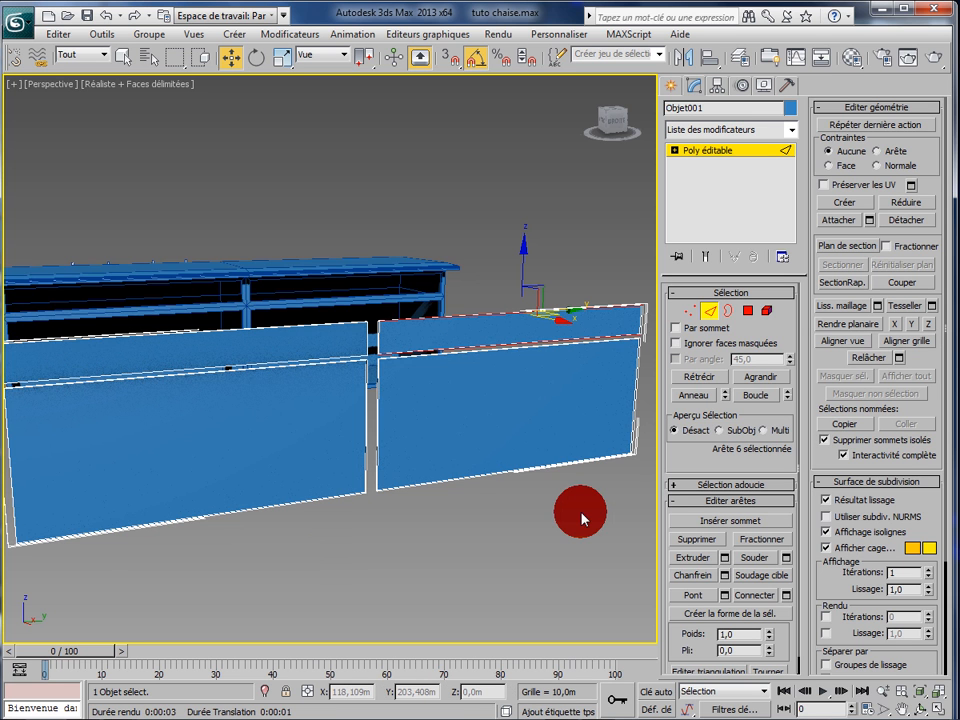
pyautogui.click(697, 596)
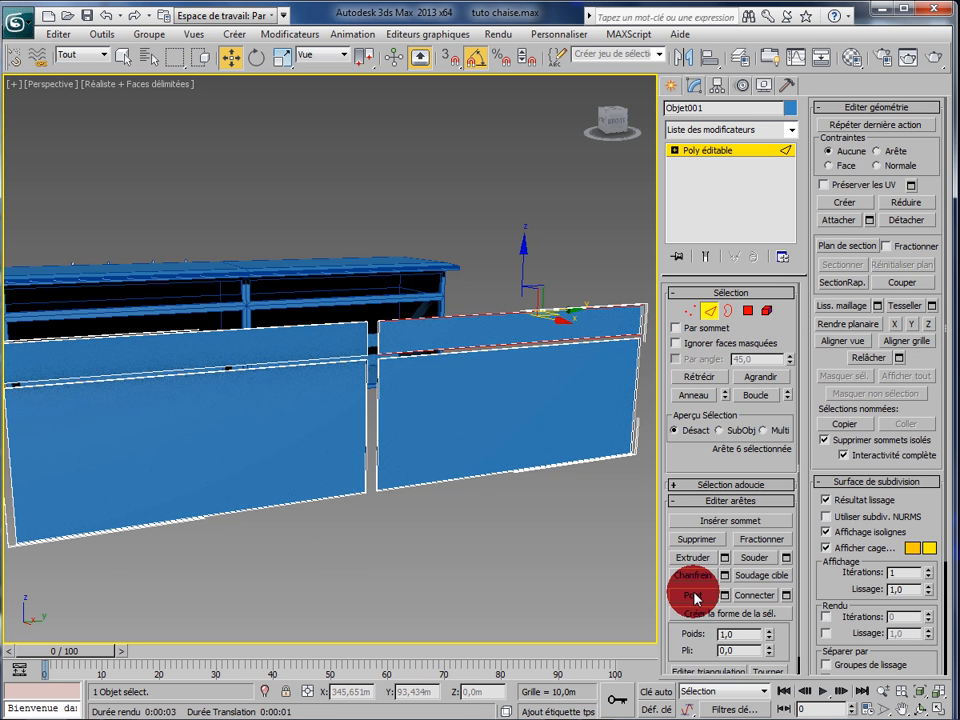
pyautogui.click(697, 597)
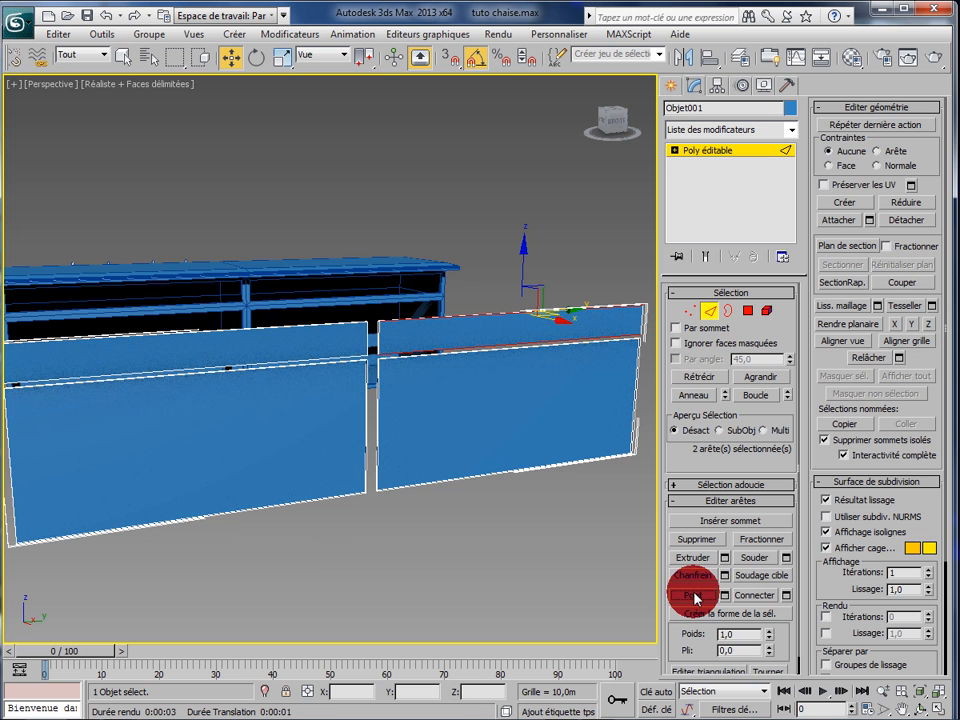
# - Bridge the upper and lower front edges of the large lower panel on the right
pyautogui.click(503, 356)
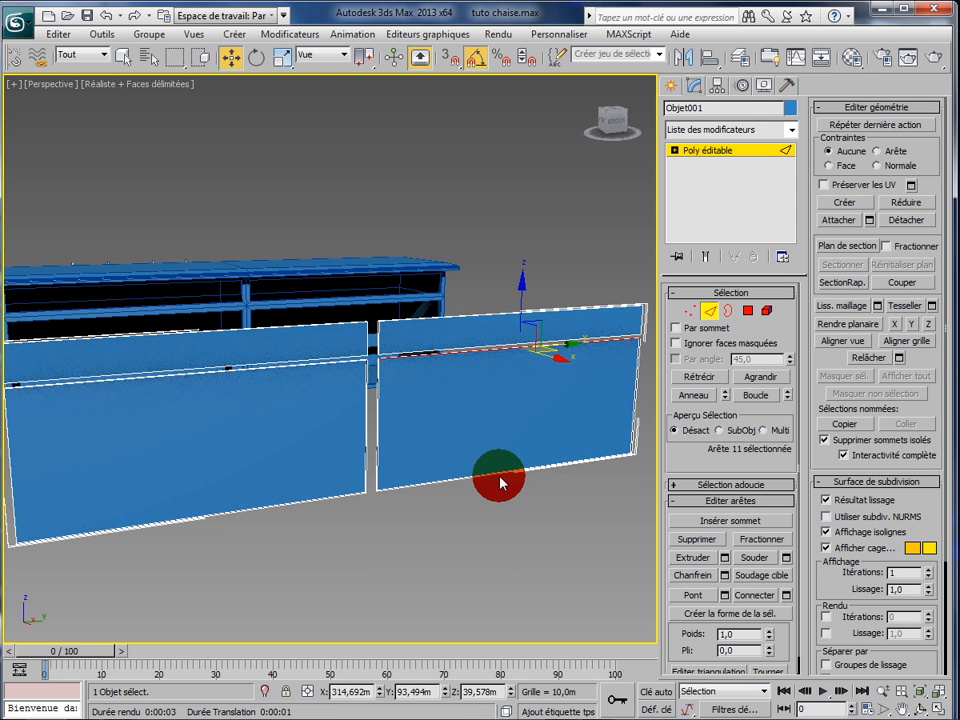
pyautogui.click(507, 490)
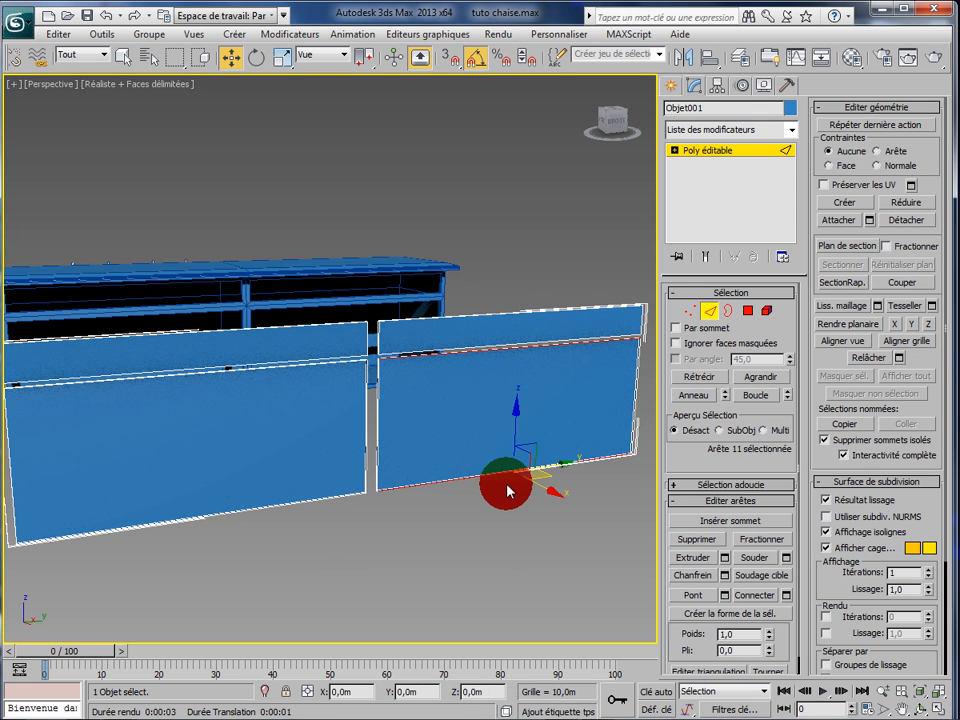
pyautogui.click(697, 598)
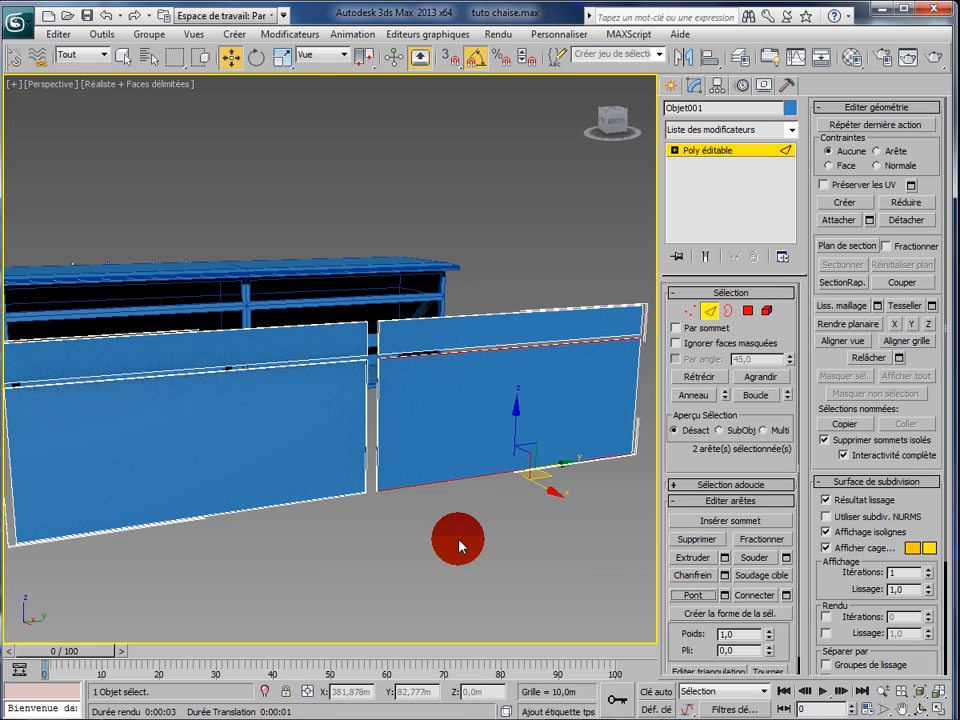
# - Bridge the upper and lower front edges of the large lower panel on the left
pyautogui.click(231, 378)
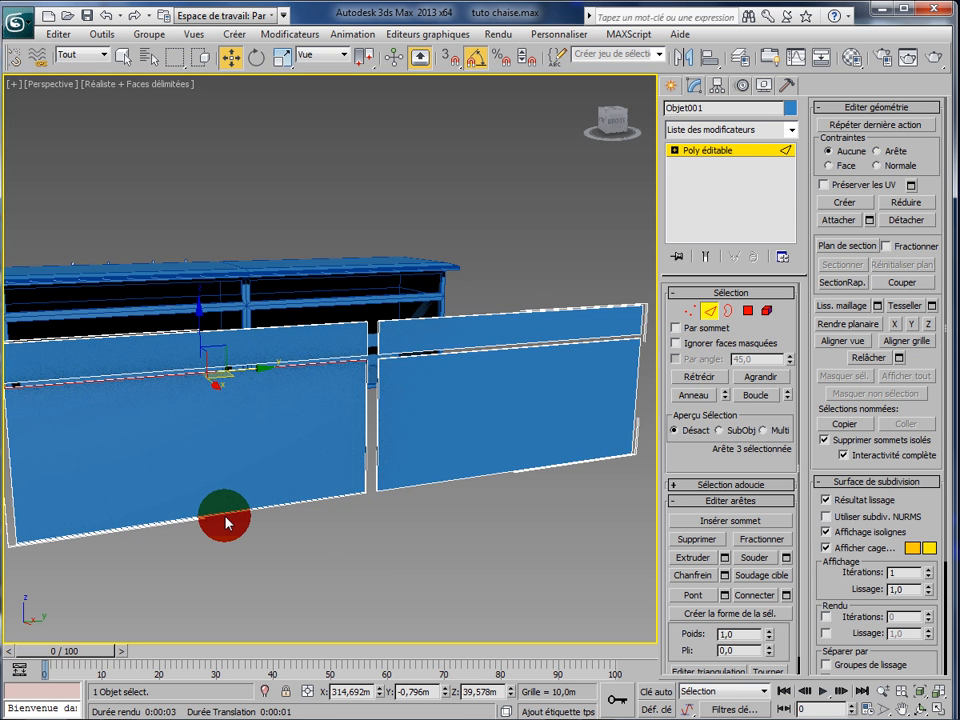
pyautogui.click(228, 516)
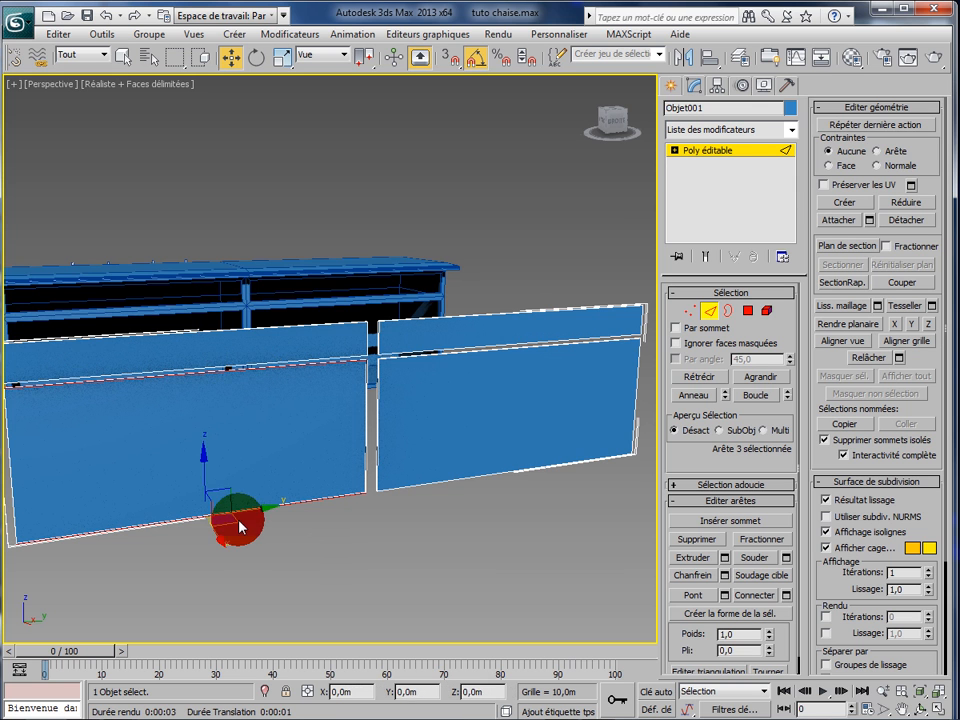
pyautogui.click(693, 597)
pyautogui.click(465, 543)
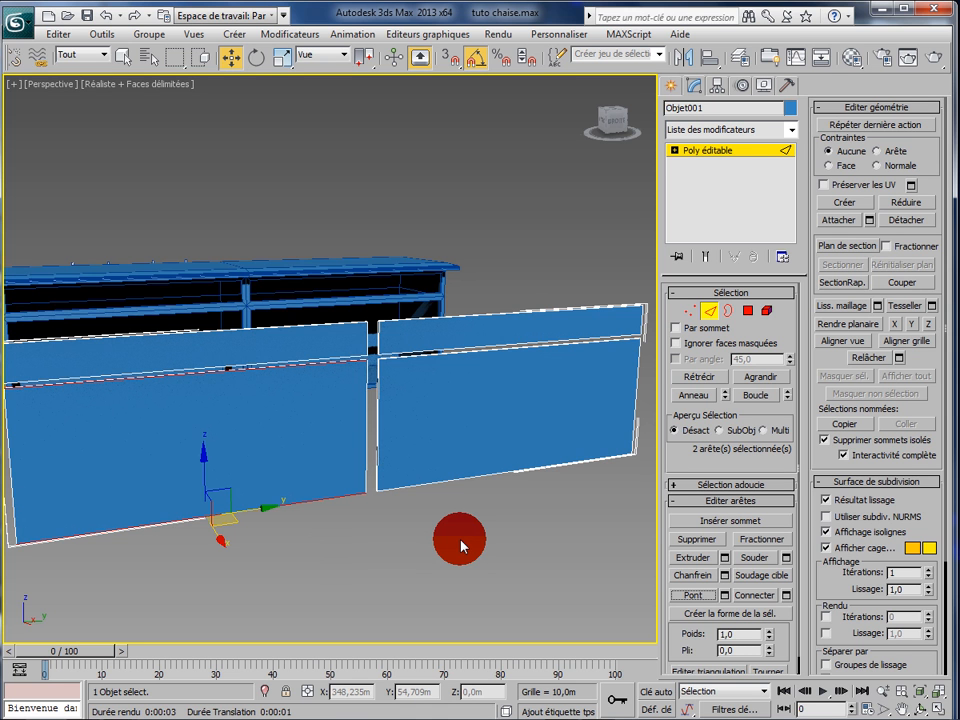
# - Clear the edge selection and examine the thickness and back side of the four panels
pyautogui.moveTo(463, 545)
pyautogui.keyDown('alt'); pyautogui.mouseDown(button='middle')
pyautogui.moveTo(521, 525)
pyautogui.moveTo(566, 535)
pyautogui.moveTo(650, 523)
pyautogui.moveTo(595, 545)
pyautogui.mouseUp(button='middle'); pyautogui.keyUp('alt')
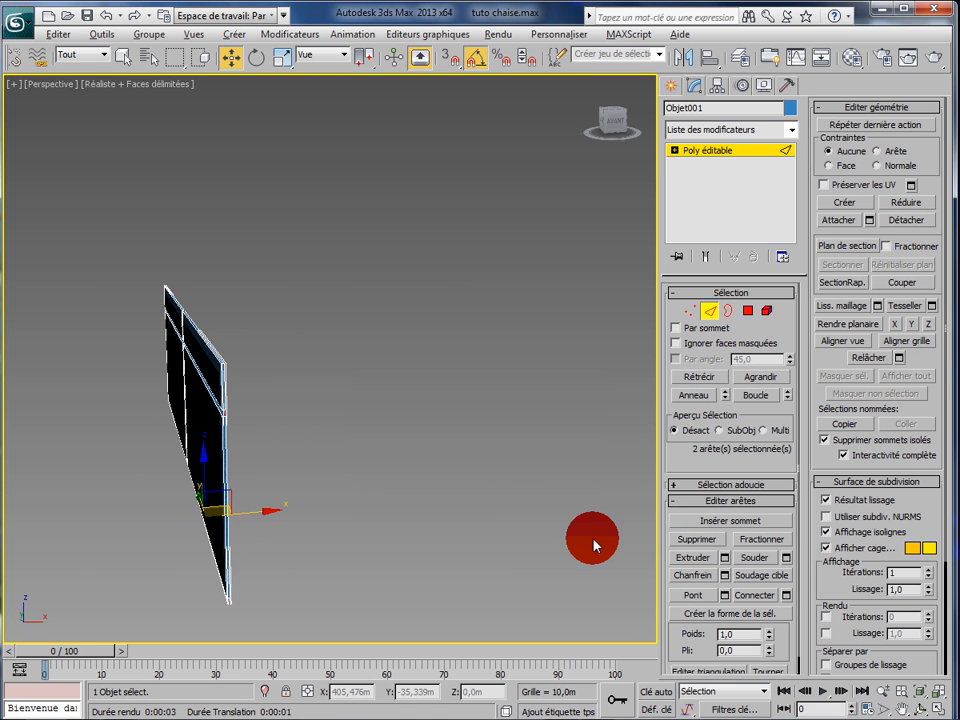
pyautogui.scroll(3, 520, 494)
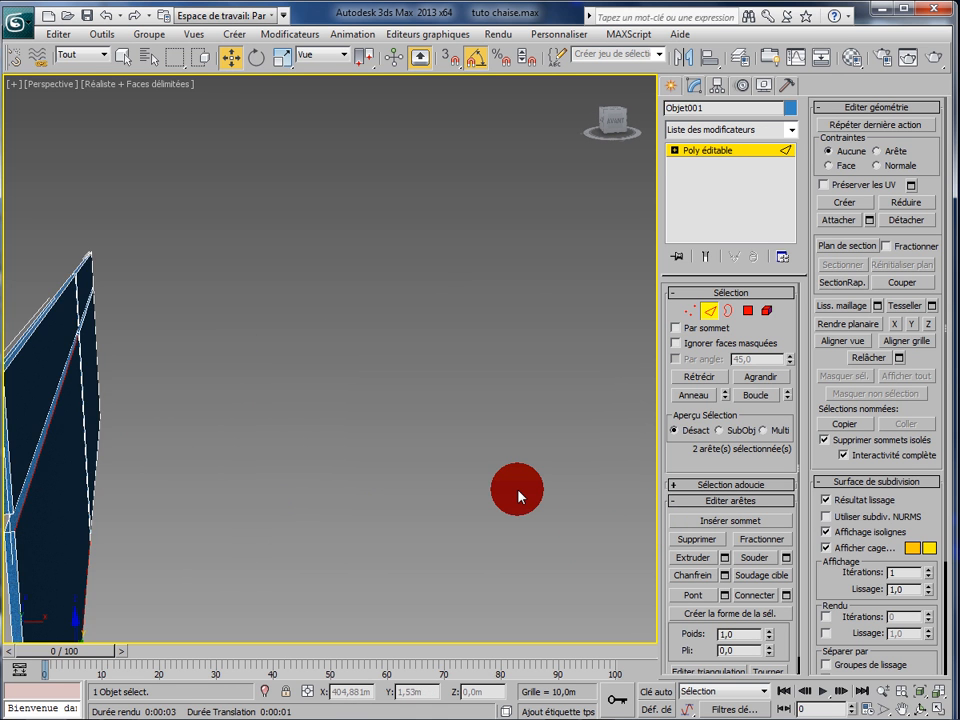
pyautogui.moveTo(519, 495)
pyautogui.keyDown('alt'); pyautogui.mouseDown(button='middle')
pyautogui.moveTo(339, 501)
pyautogui.moveTo(388, 458)
pyautogui.mouseUp(button='middle'); pyautogui.keyUp('alt')
pyautogui.click(414, 381)
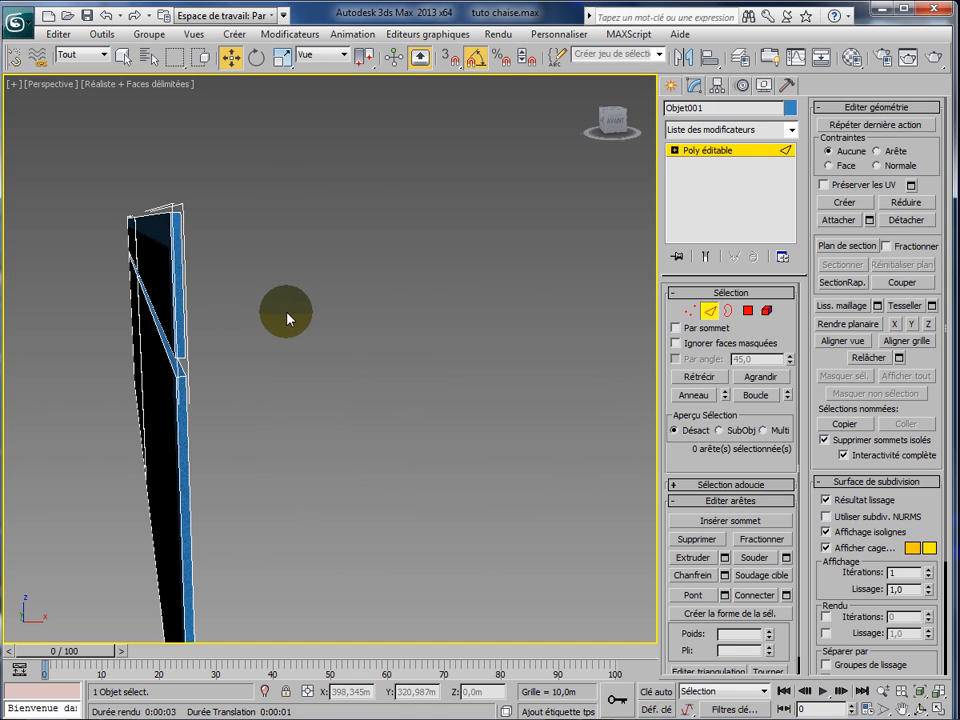
pyautogui.moveTo(278, 294); pyautogui.dragTo(382, 354, button='middle')
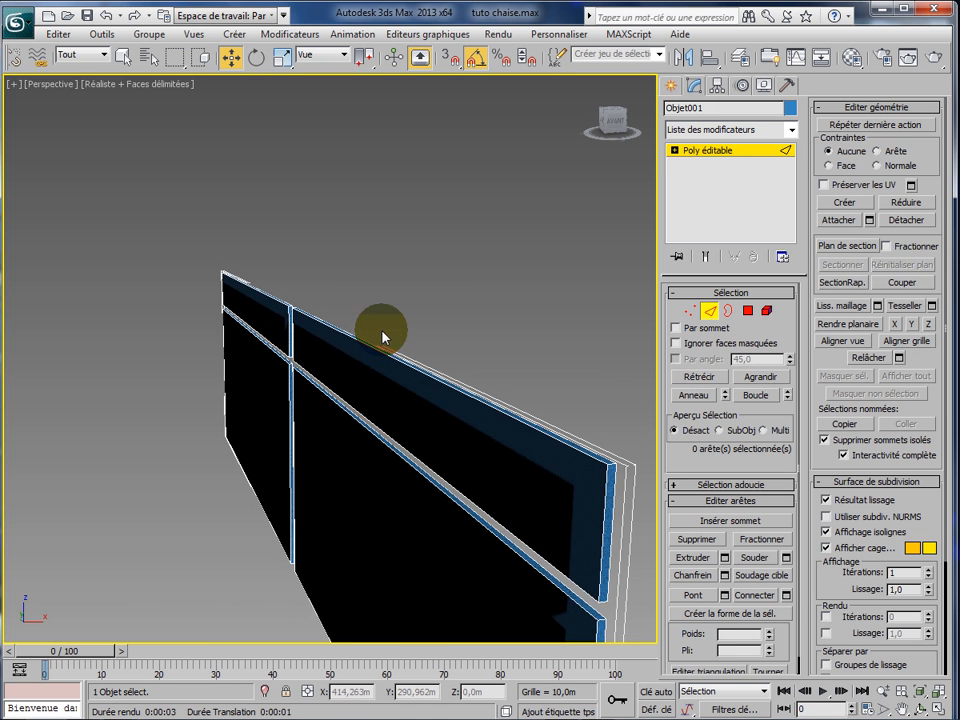
pyautogui.click(750, 314)
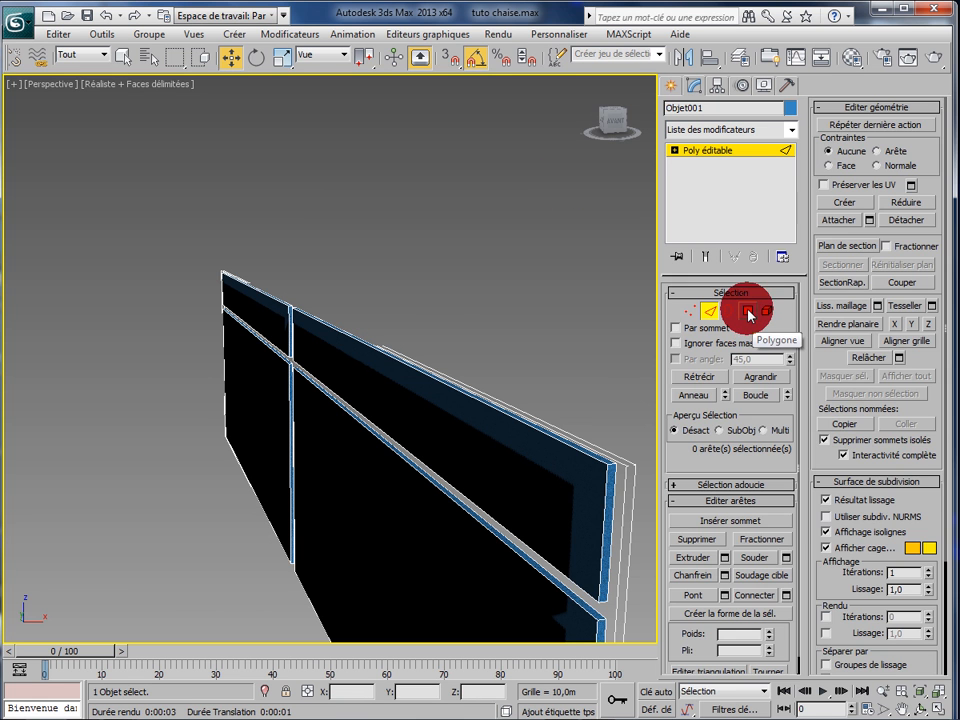
pyautogui.click(748, 312)
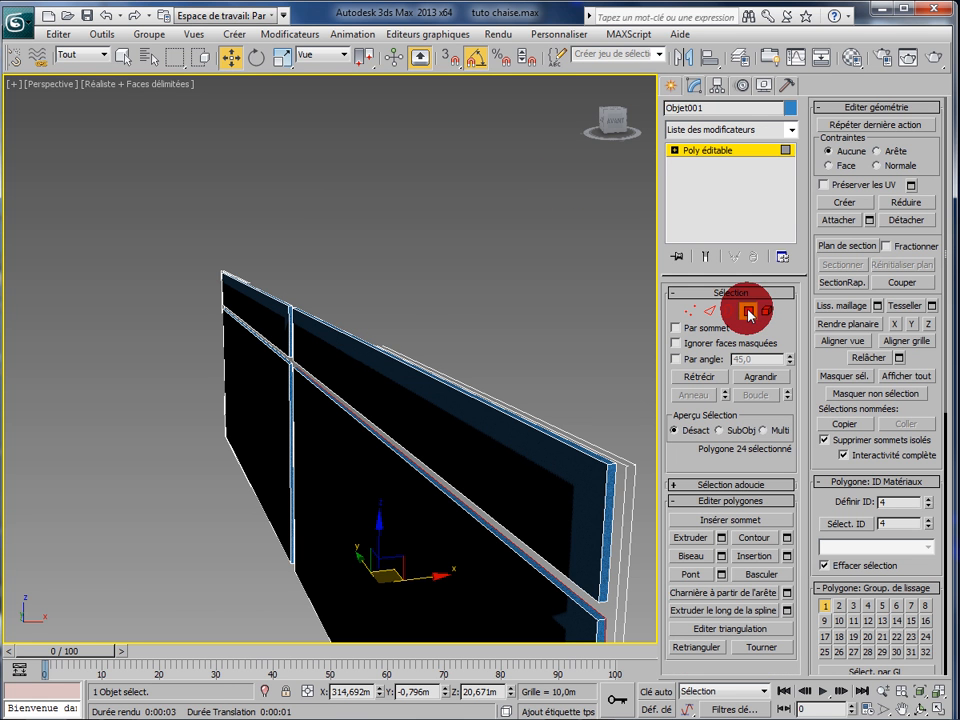
pyautogui.click(709, 311)
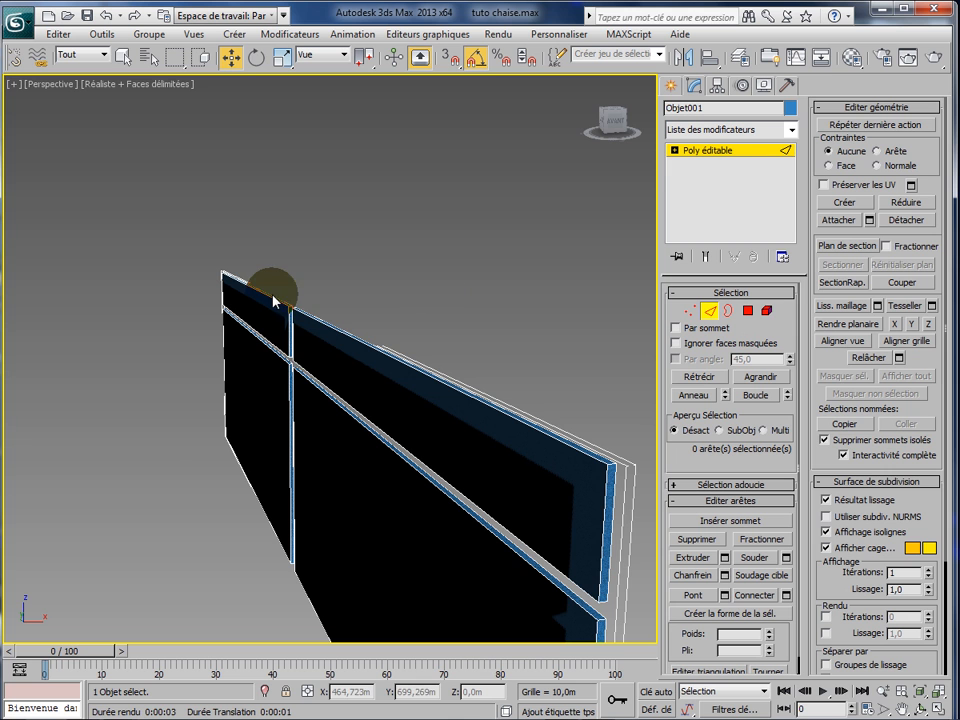
pyautogui.click(153, 443)
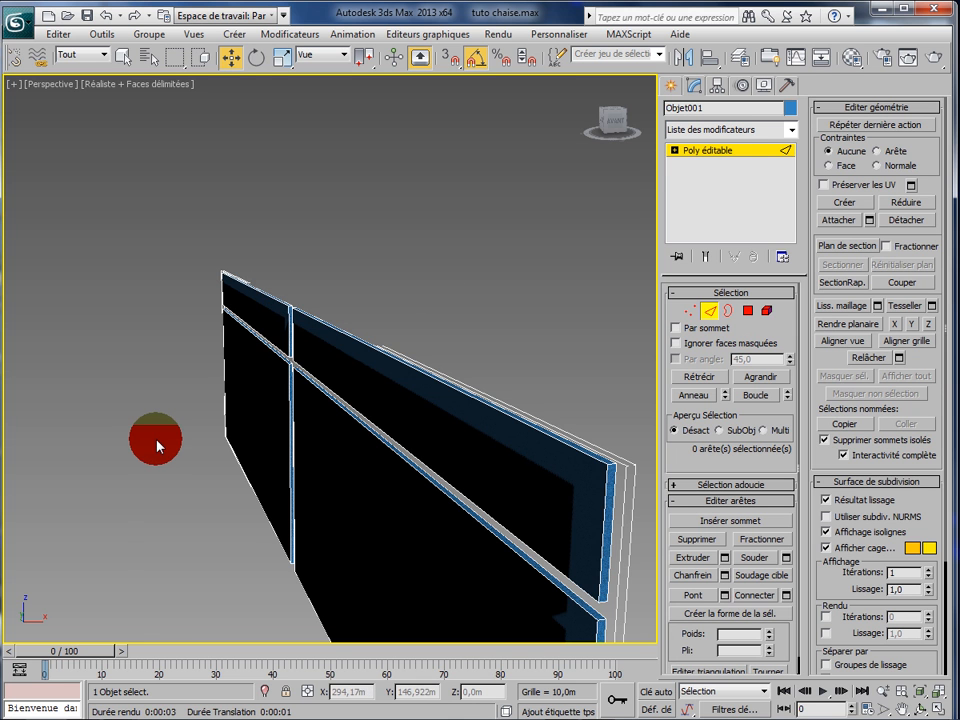
pyautogui.scroll(5, 156, 445)
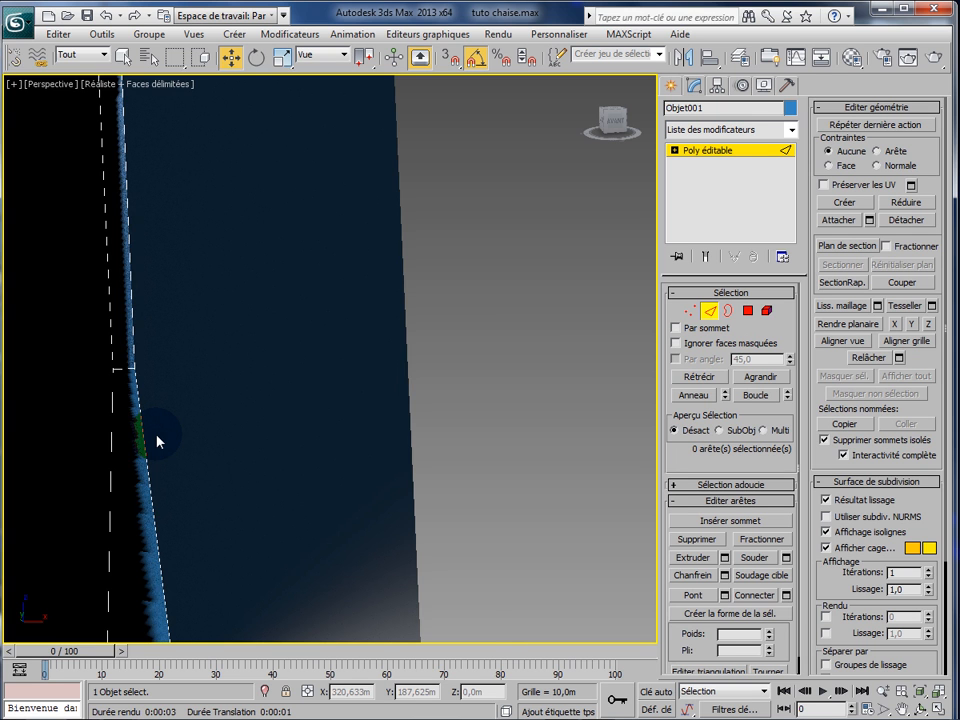
pyautogui.scroll(-5, 156, 440)
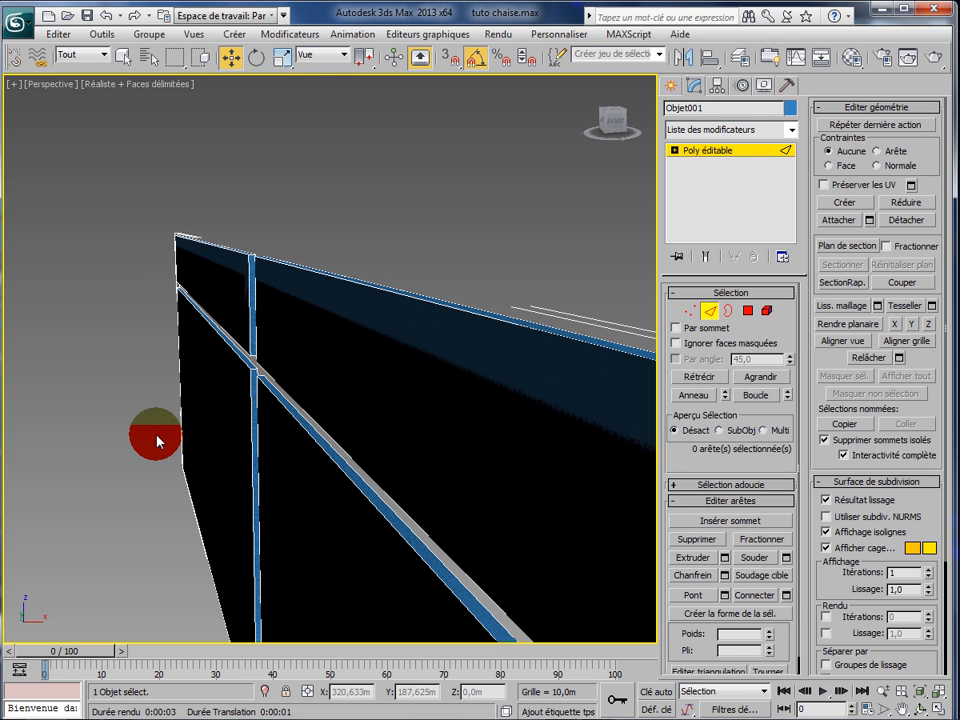
# - Select a thickness edge at the corner of the upper panel, expand it to its edge ring and convert the selection to the four side polygons
pyautogui.click(253, 261)
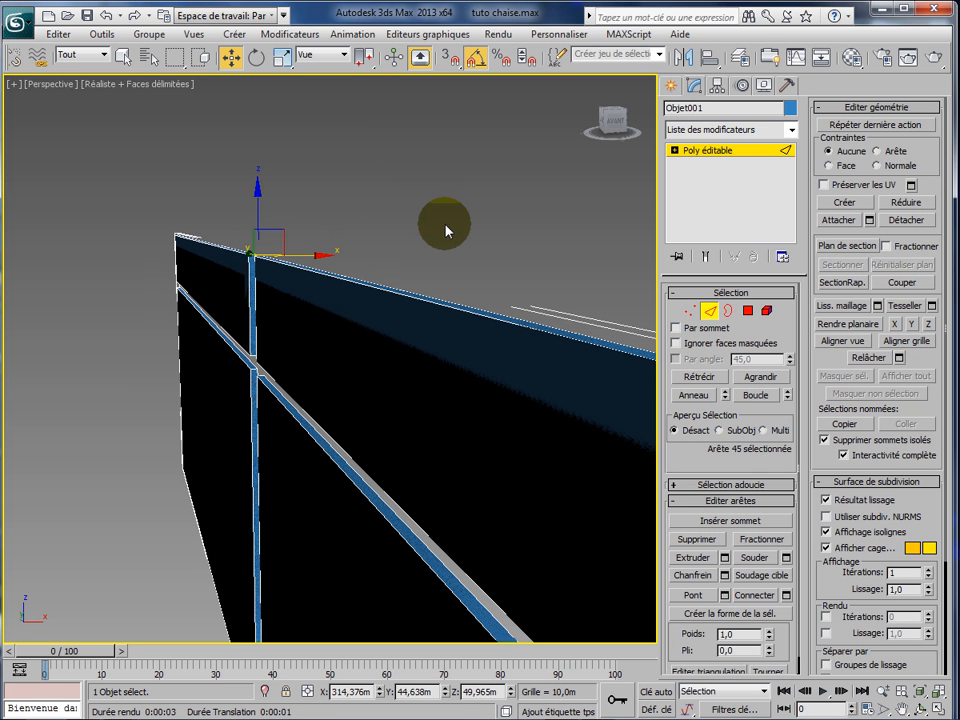
pyautogui.moveTo(659, 278); pyautogui.dragTo(750, 313)
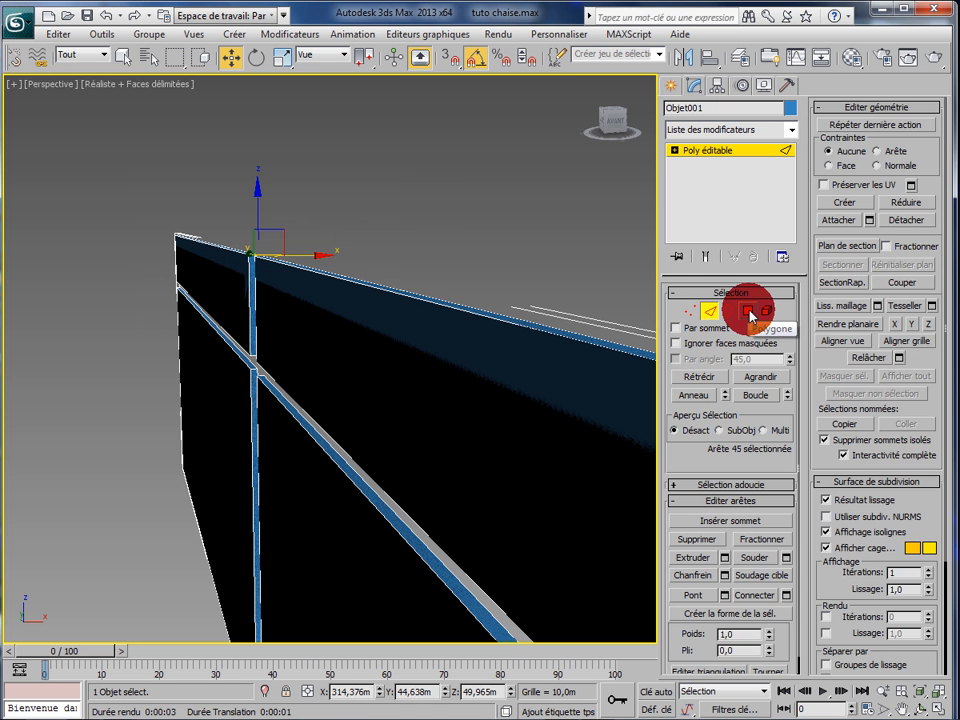
pyautogui.click(750, 313)
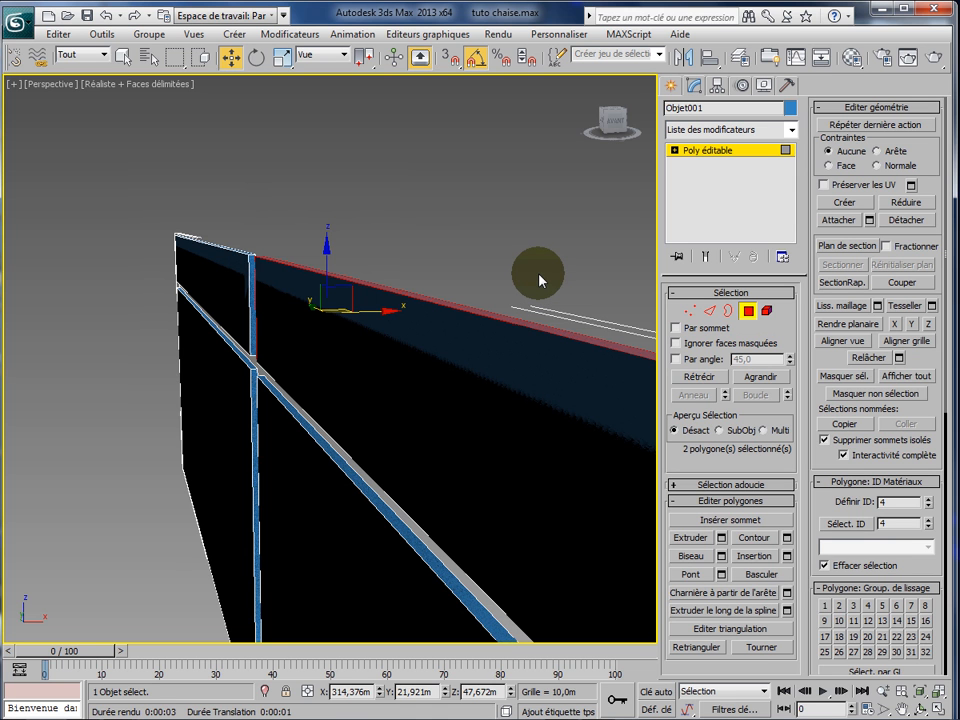
pyautogui.moveTo(540, 280); pyautogui.dragTo(516, 301, button='middle')
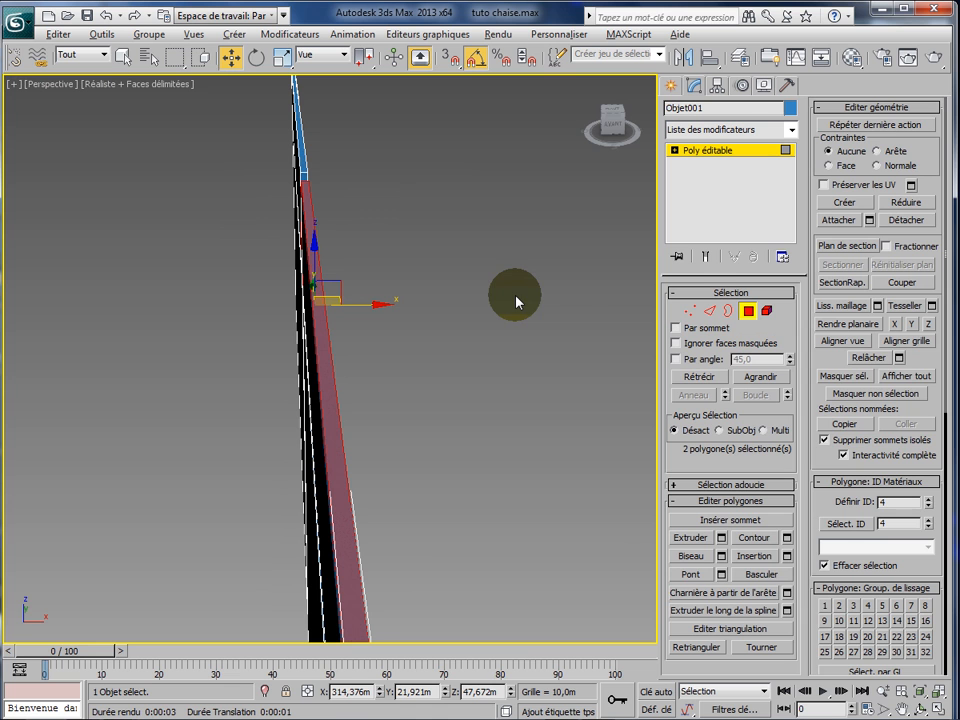
pyautogui.click(709, 310)
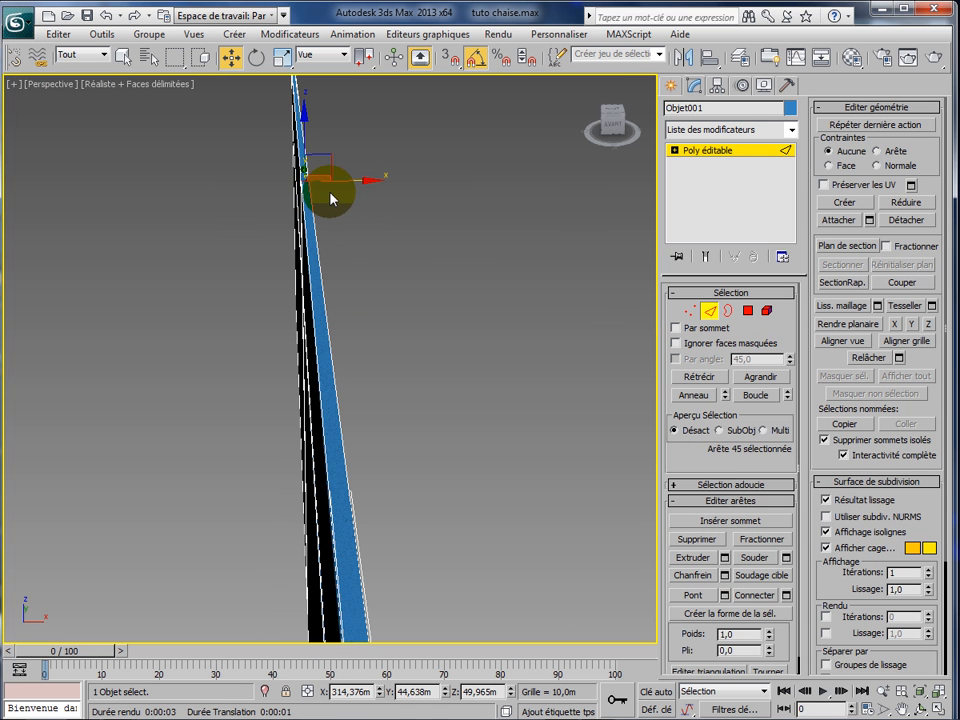
pyautogui.click(697, 396)
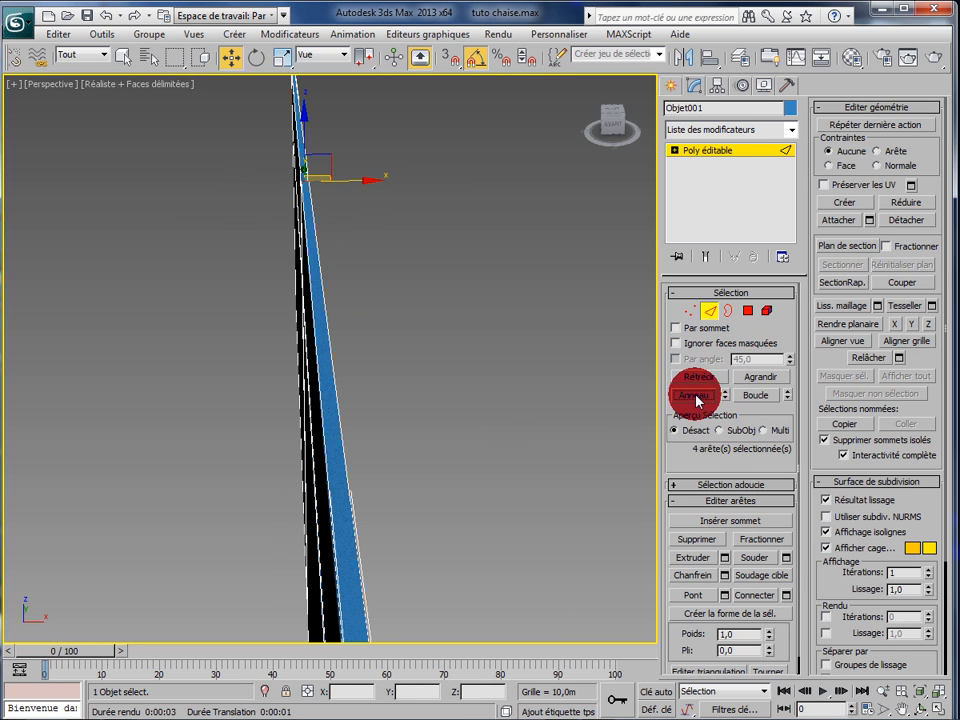
pyautogui.scroll(-2, 501, 433)
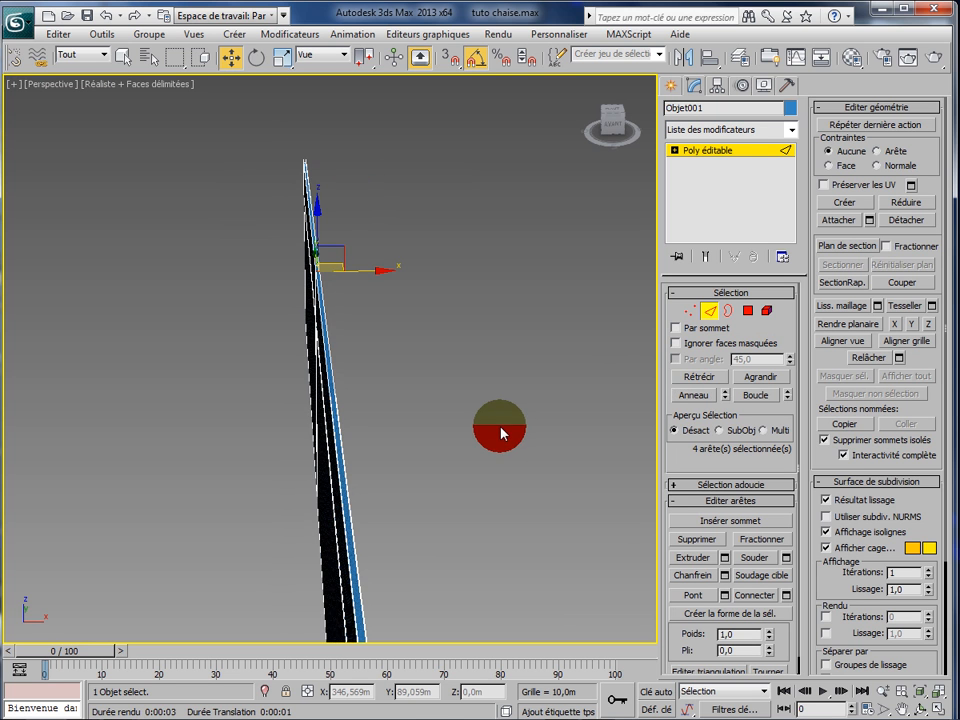
pyautogui.moveTo(493, 401); pyautogui.dragTo(484, 370, button='middle')
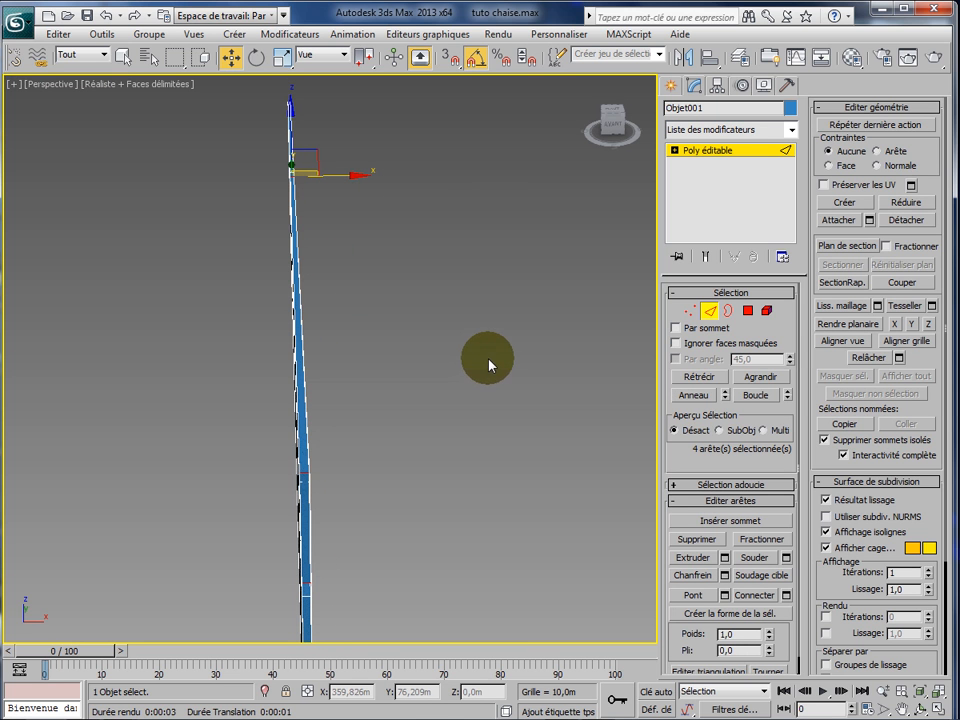
pyautogui.click(700, 315)
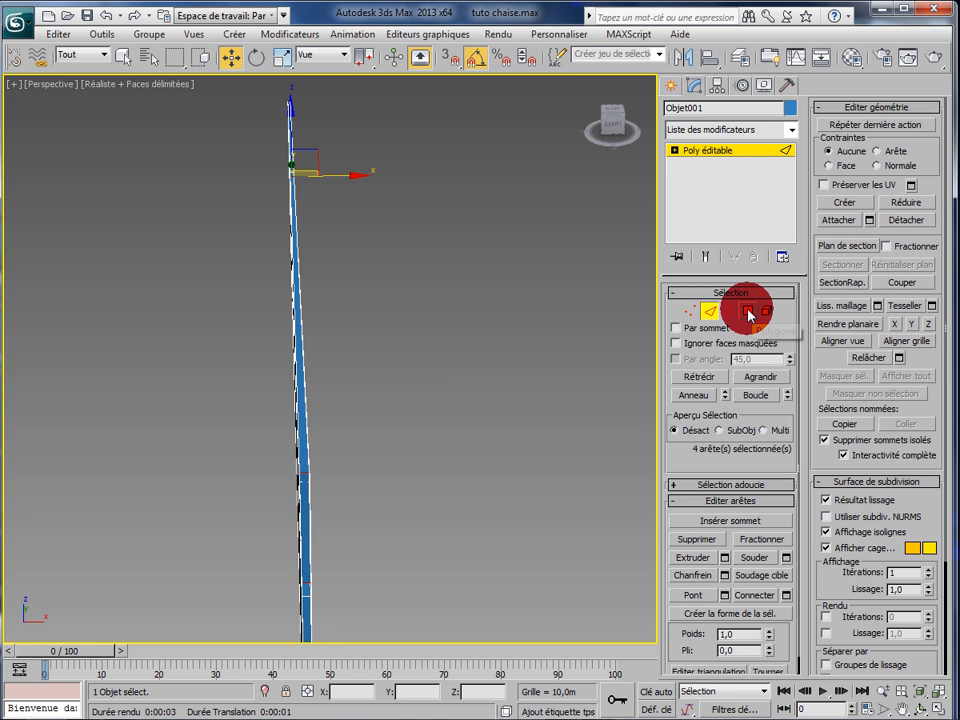
pyautogui.click(749, 313)
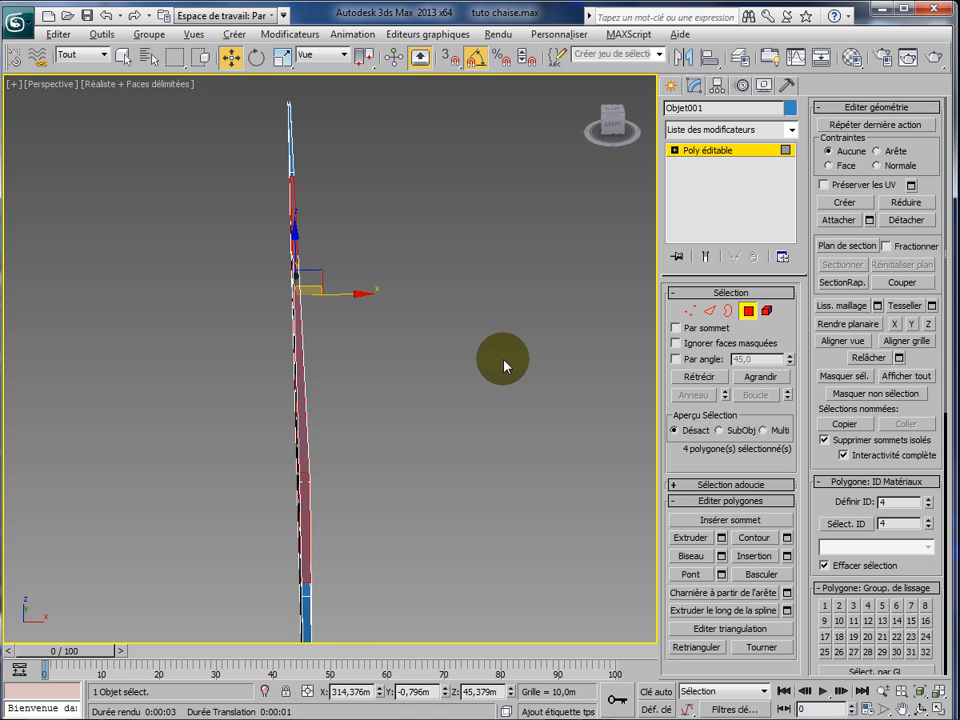
# - Extrude the four side polygons of the upper panel by -0,608m to shrink its outline
pyautogui.keyDown('alt'); pyautogui.moveTo(508, 364); pyautogui.dragTo(343, 363, button='middle'); pyautogui.keyUp('alt')
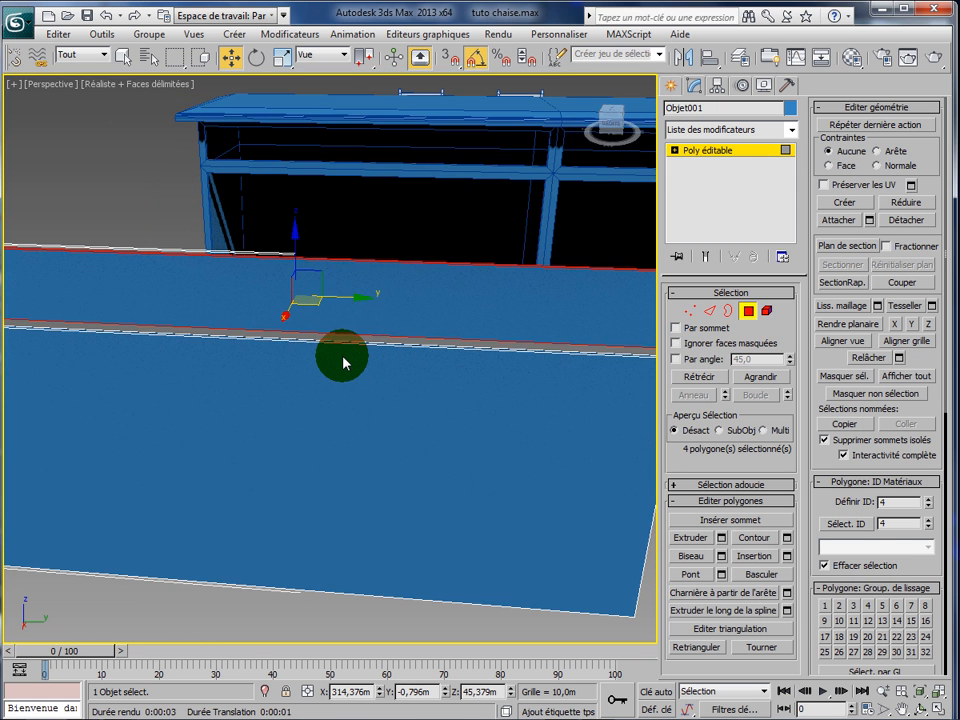
pyautogui.scroll(-5, 343, 363)
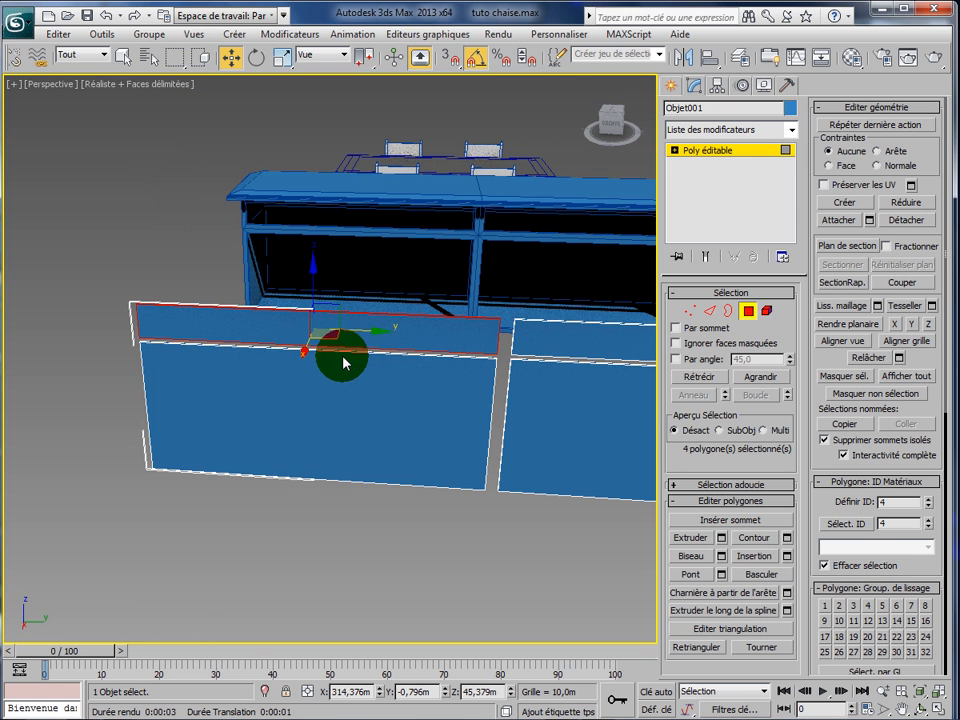
pyautogui.click(722, 538)
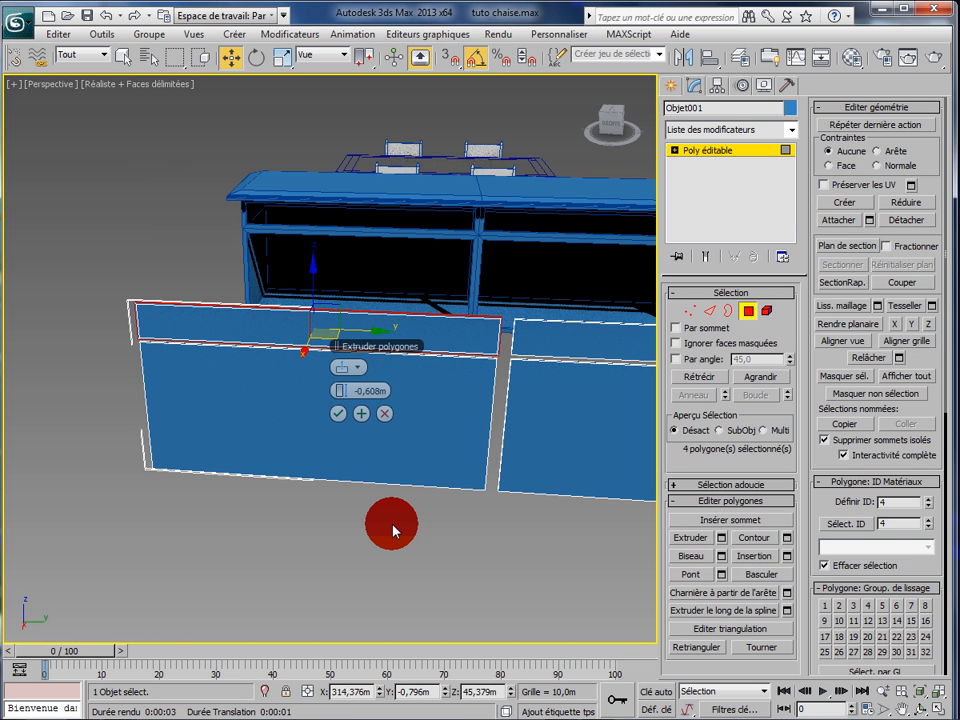
pyautogui.scroll(5, 392, 530)
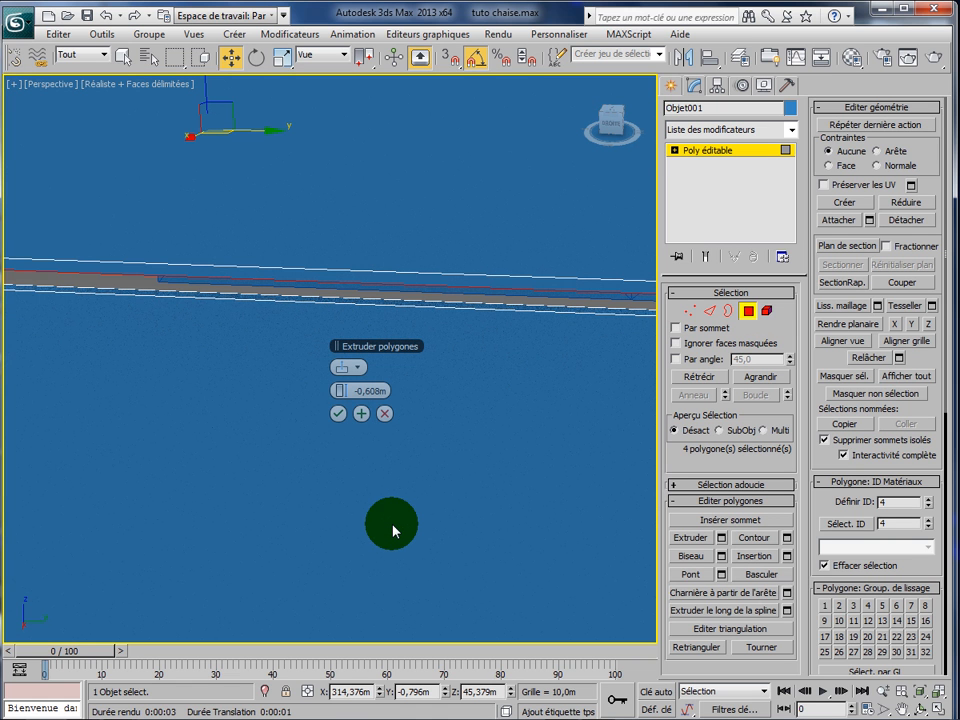
pyautogui.click(360, 412)
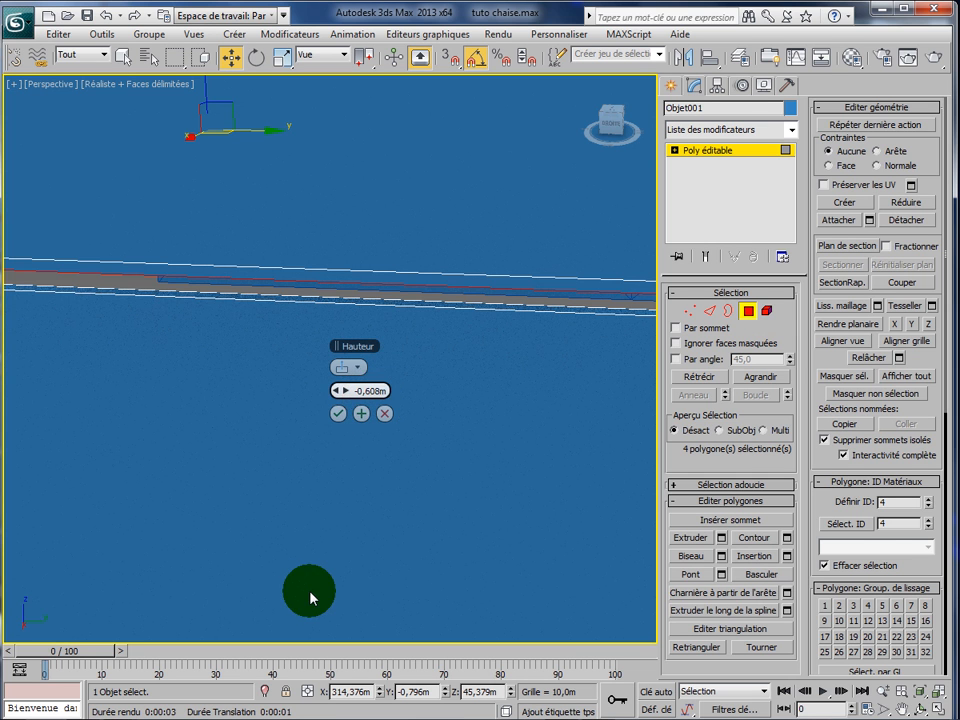
pyautogui.click(338, 413)
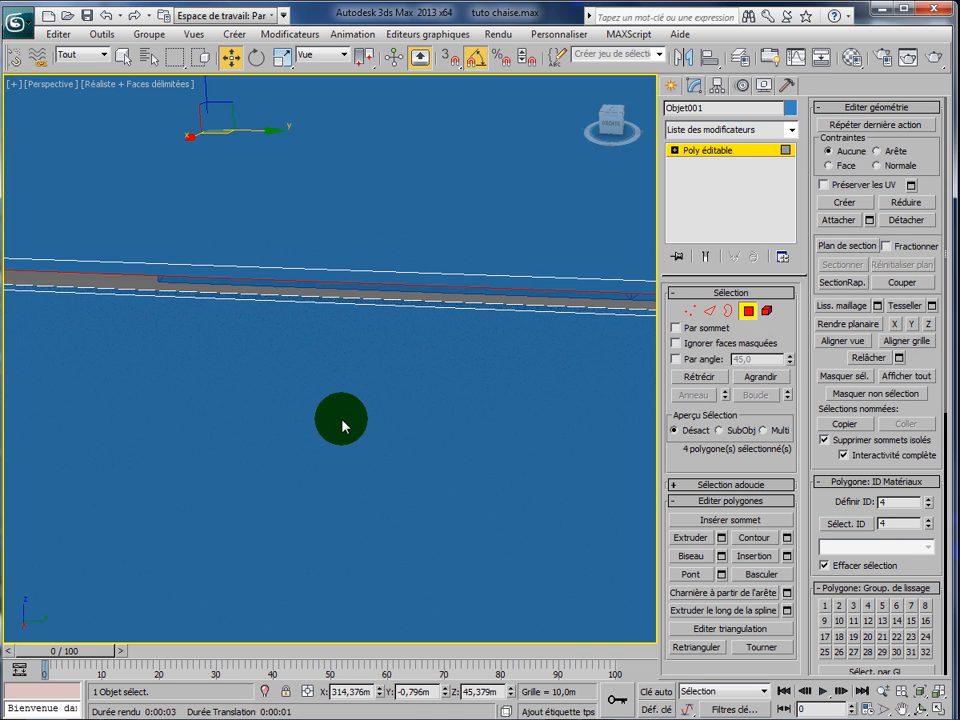
# - Examine the extruded sides of the upper panel and the gaps to its neighbours from the front and the back
pyautogui.scroll(-5, 344, 423)
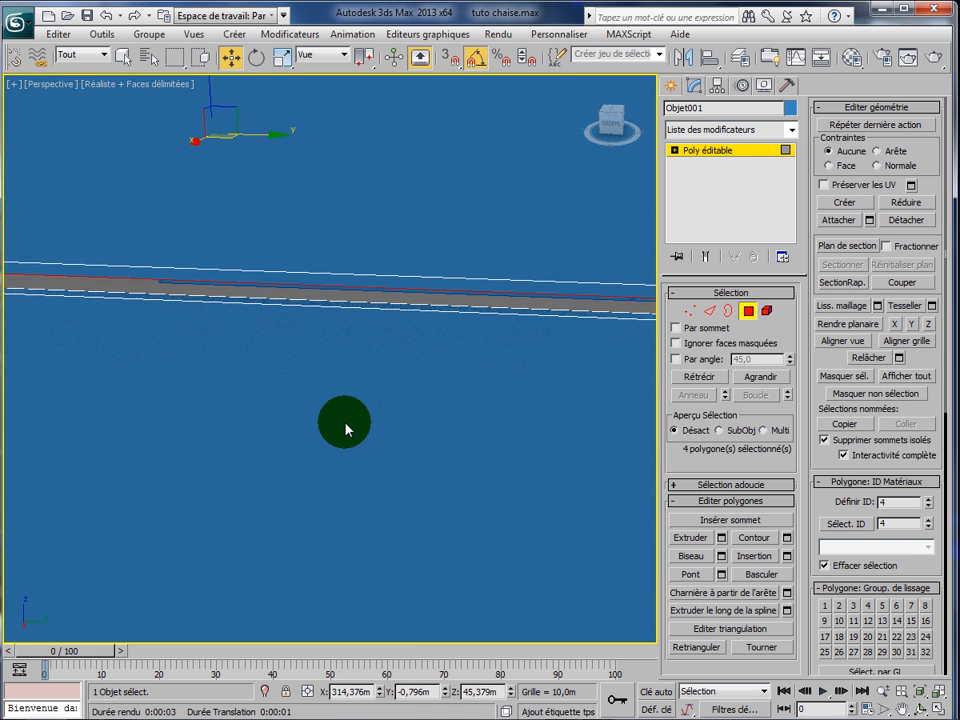
pyautogui.scroll(-5, 358, 410)
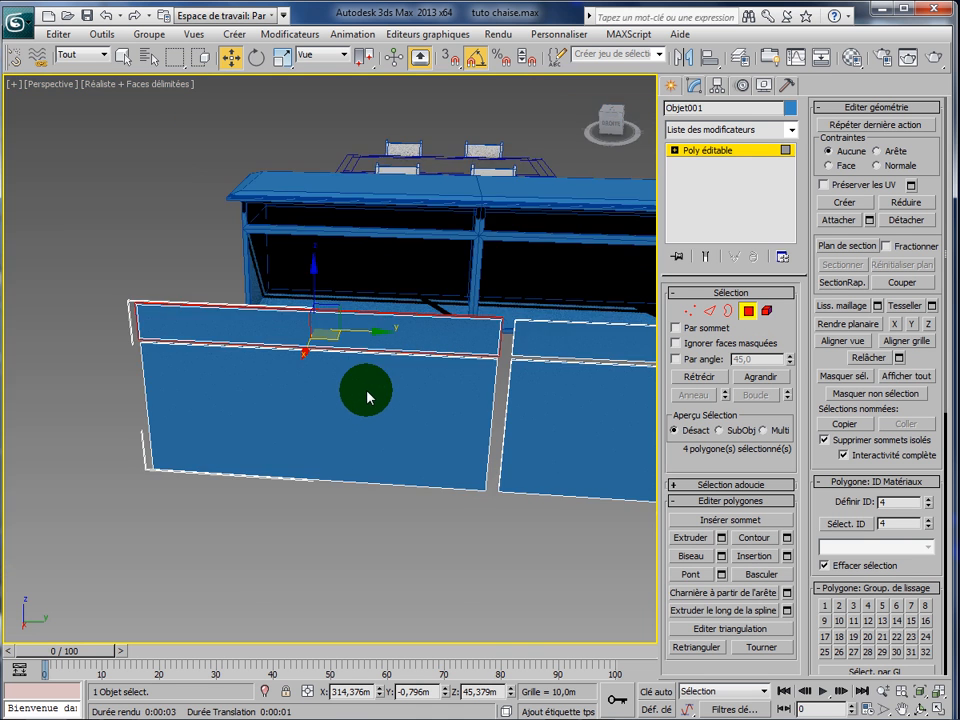
pyautogui.scroll(-3, 367, 400)
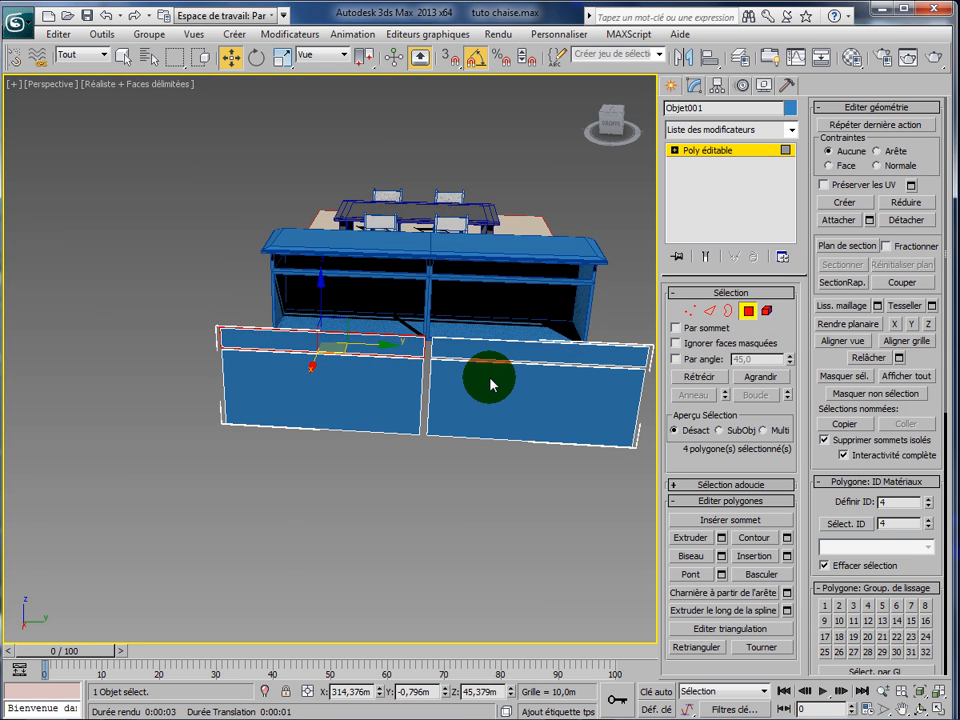
pyautogui.keyDown('alt'); pyautogui.moveTo(478, 494); pyautogui.dragTo(370, 469, button='middle'); pyautogui.keyUp('alt')
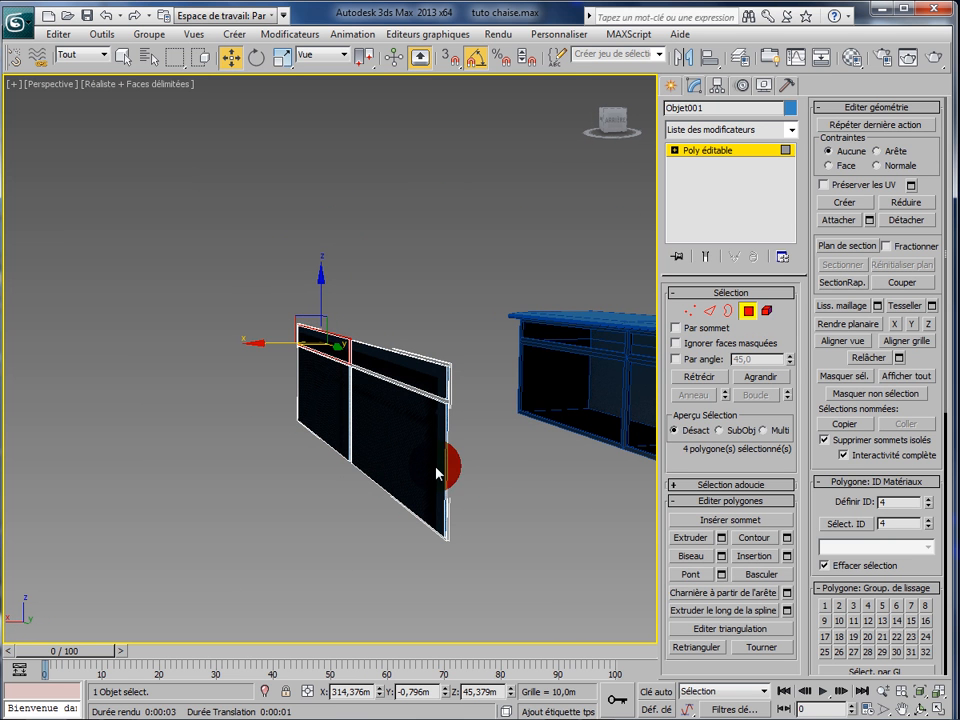
pyautogui.scroll(5, 500, 479)
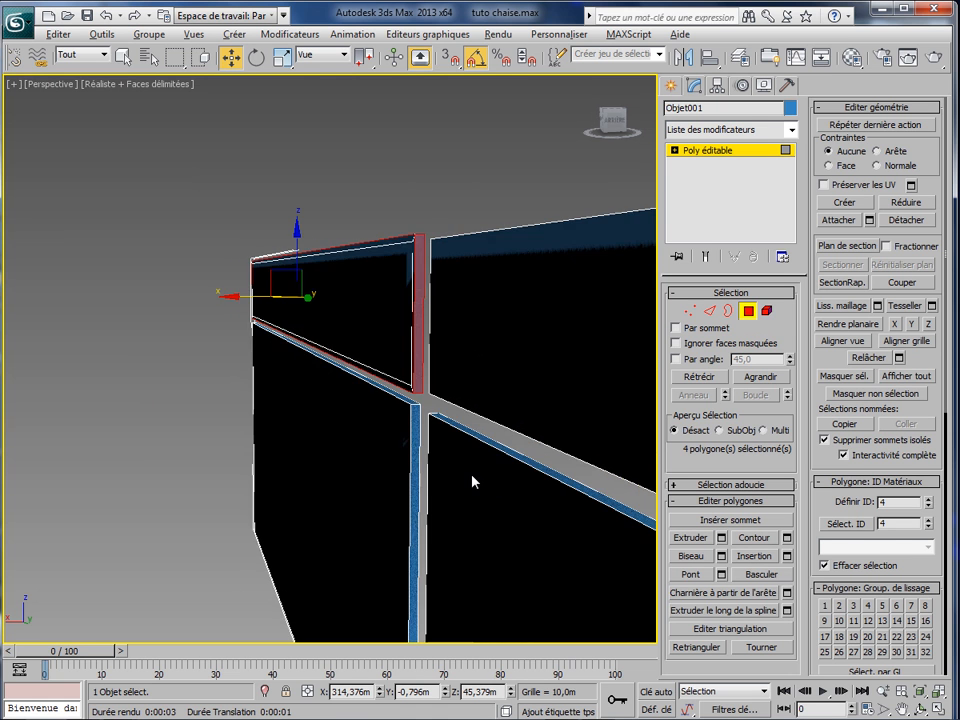
pyautogui.moveTo(474, 480)
pyautogui.keyDown('alt'); pyautogui.mouseDown(button='middle')
pyautogui.moveTo(426, 474)
pyautogui.moveTo(485, 472)
pyautogui.moveTo(489, 486)
pyautogui.moveTo(480, 487)
pyautogui.mouseUp(button='middle'); pyautogui.keyUp('alt')
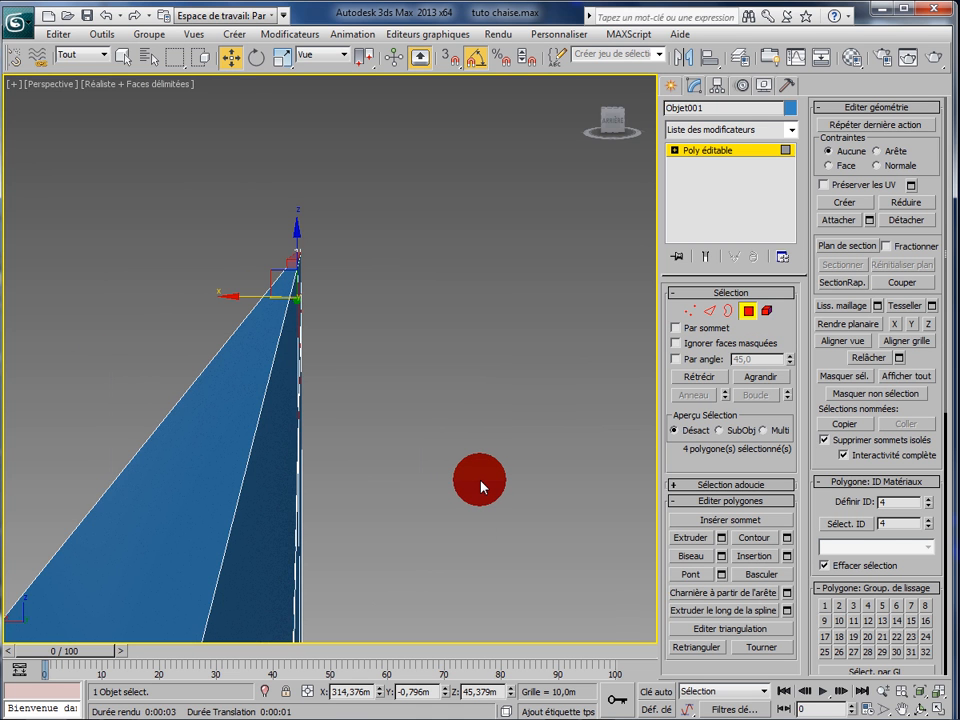
pyautogui.keyDown('alt'); pyautogui.moveTo(480, 487); pyautogui.dragTo(480, 487, button='middle'); pyautogui.keyUp('alt')
pyautogui.scroll(-3, 481, 487)
pyautogui.scroll(-1, 481, 487)
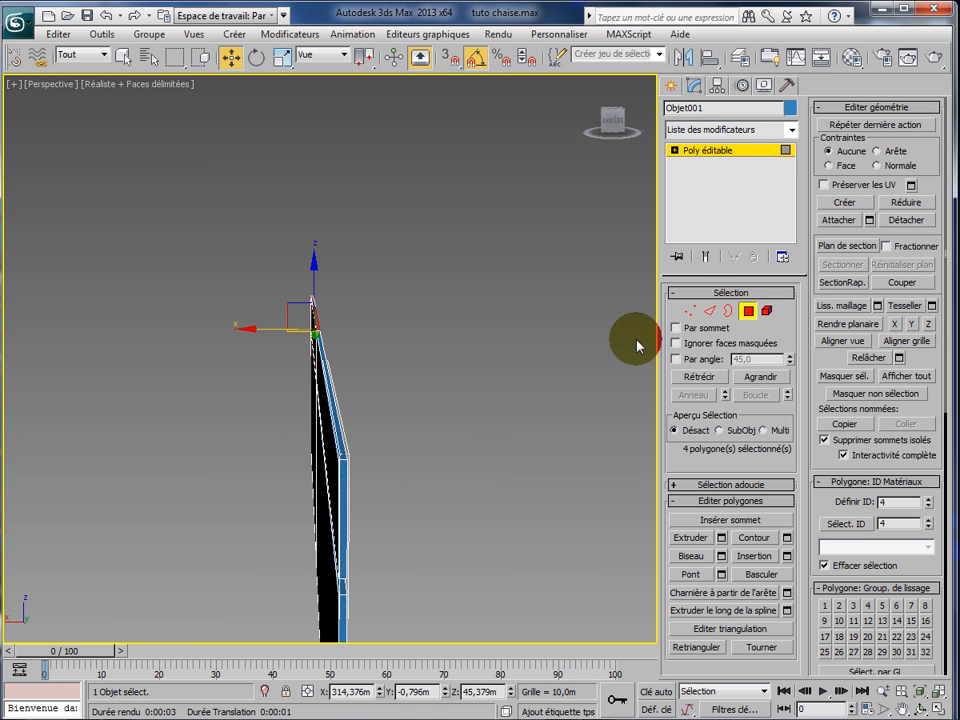
# - Select the four side polygons of the other upper panel through the ring of a thickness edge and extrude them by -0,608m
pyautogui.click(709, 311)
pyautogui.click(346, 466)
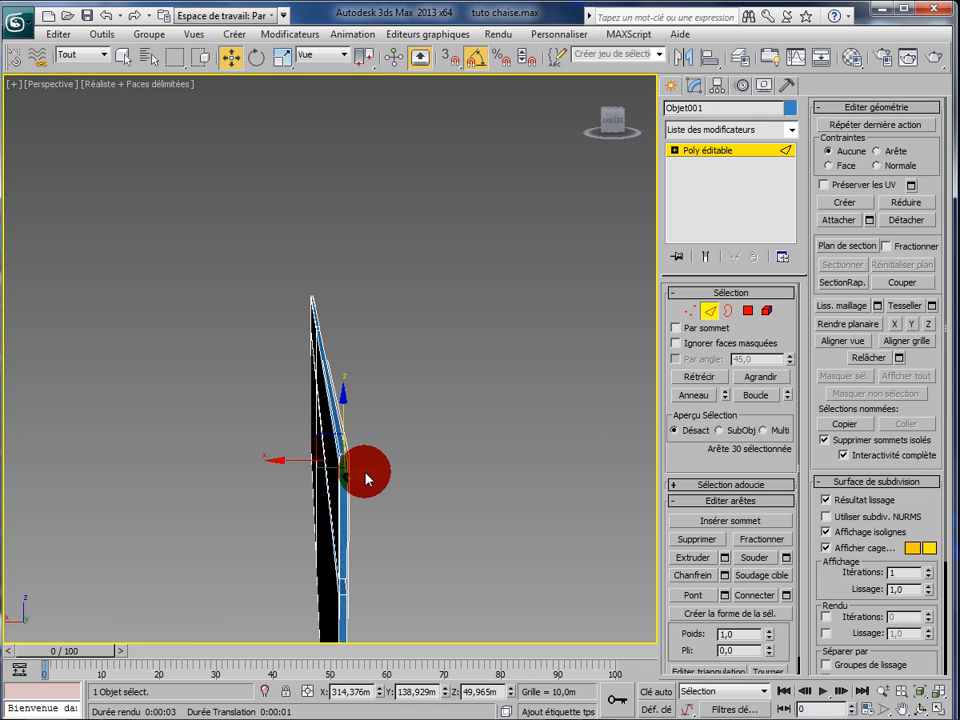
pyautogui.click(687, 396)
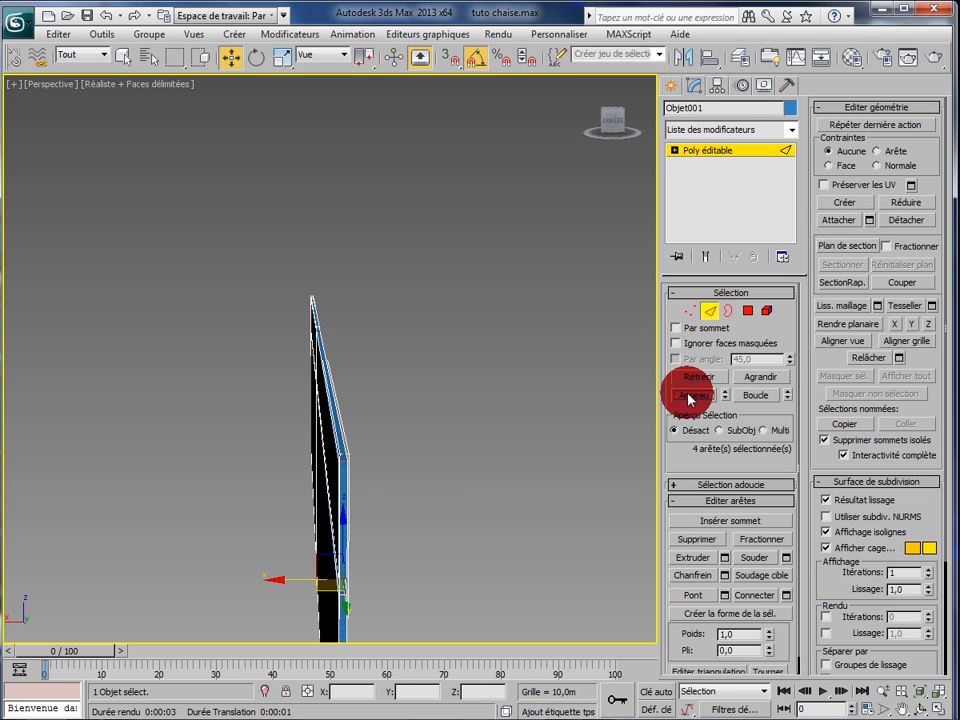
pyautogui.click(747, 313)
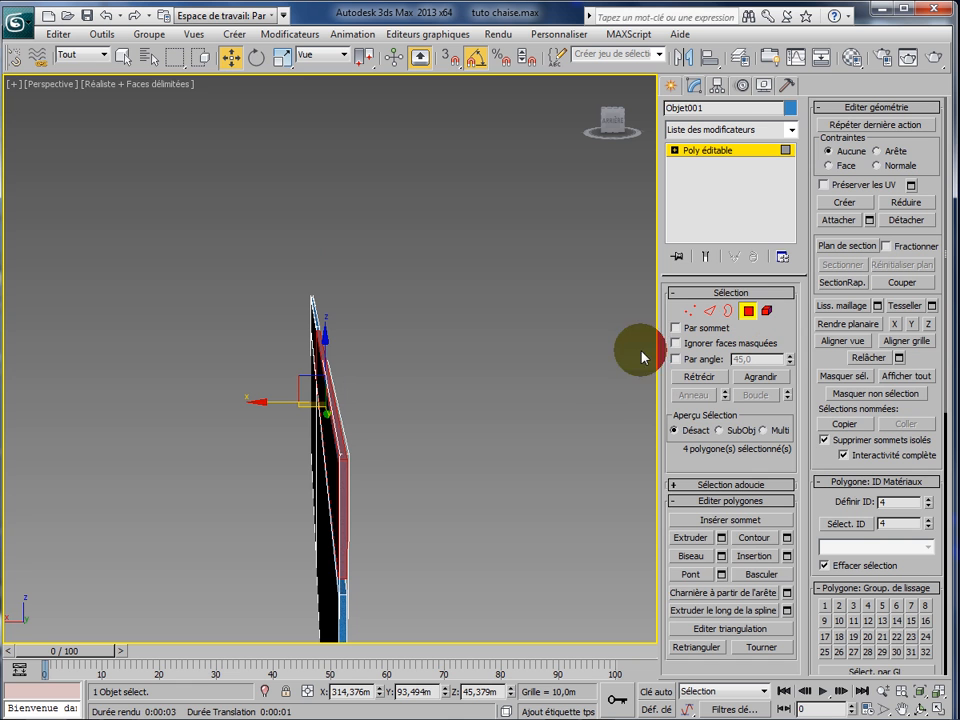
pyautogui.click(722, 539)
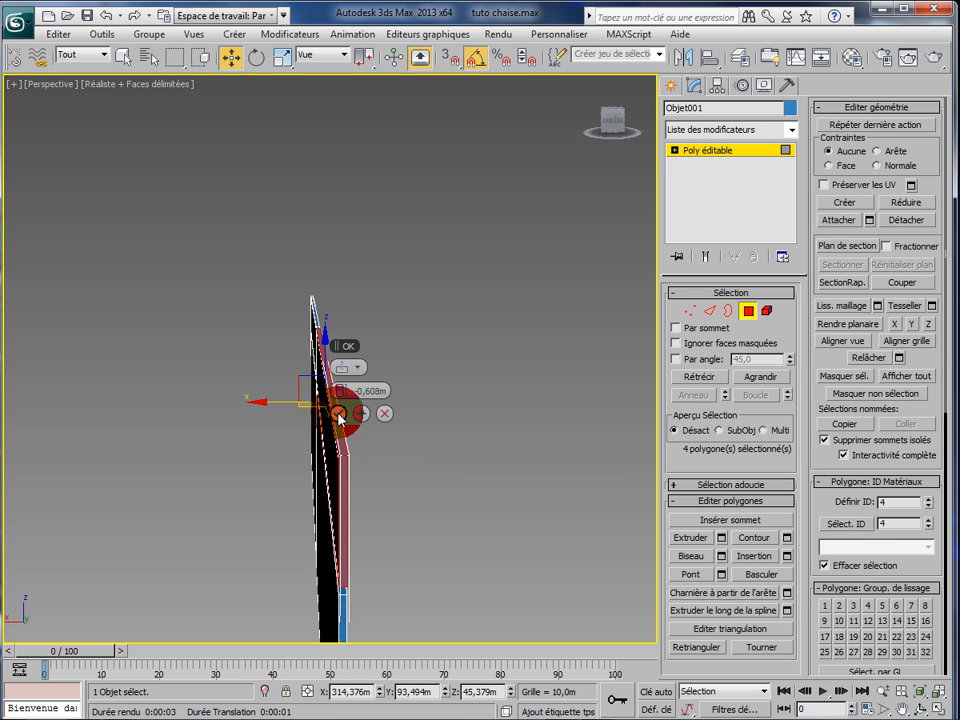
pyautogui.click(338, 413)
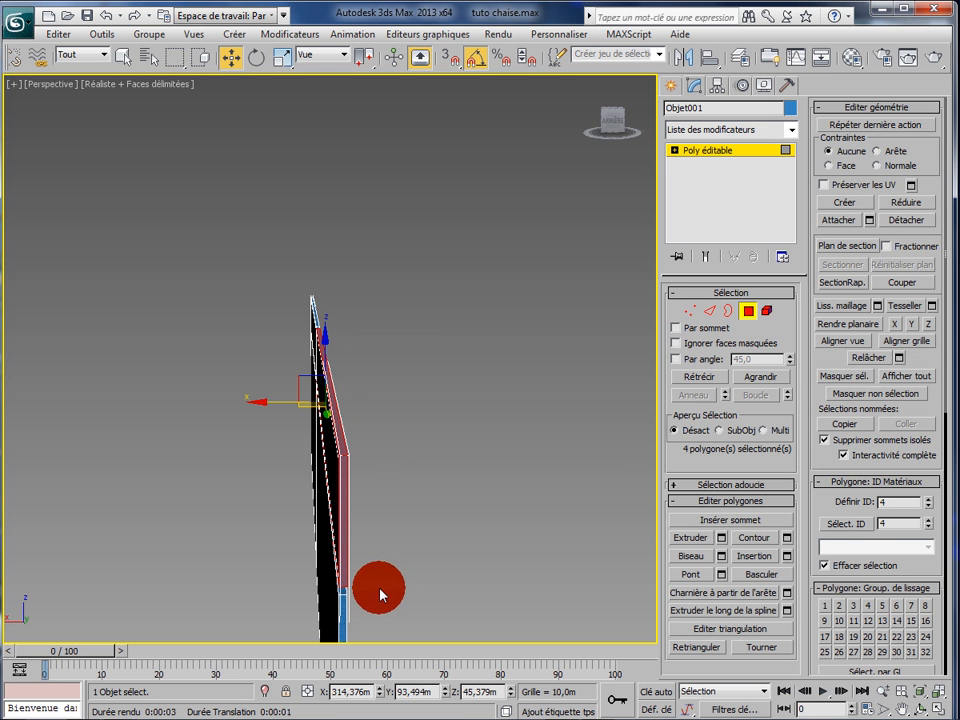
# - Select the four side polygons of the lower panel through the ring of a thickness edge and extrude them by -0,608m
pyautogui.click(711, 313)
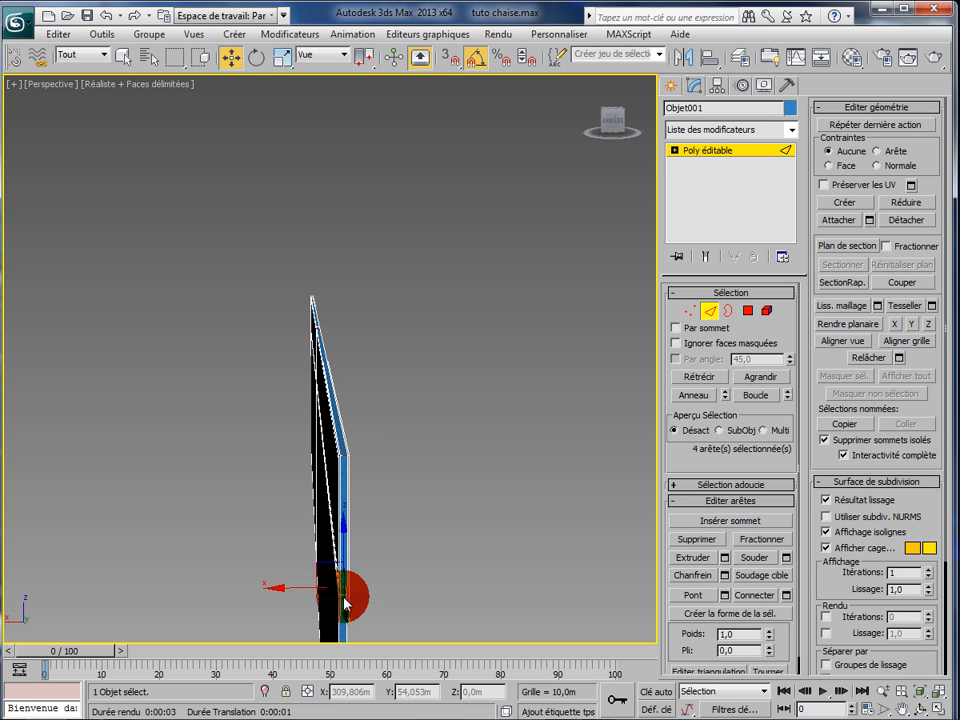
pyautogui.click(345, 600)
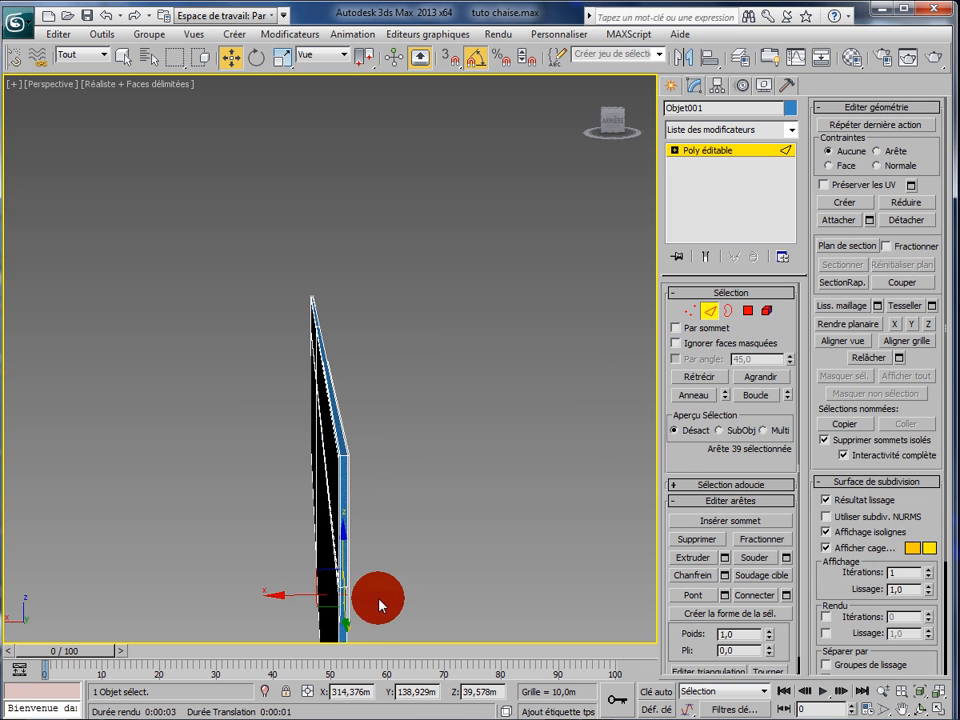
pyautogui.click(697, 400)
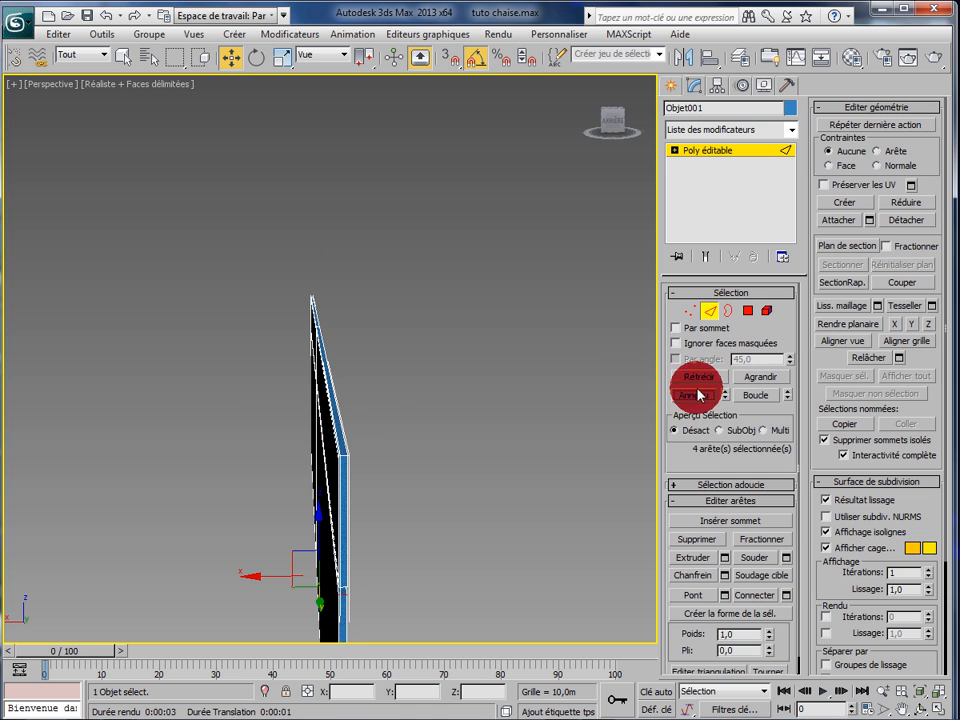
pyautogui.click(748, 313)
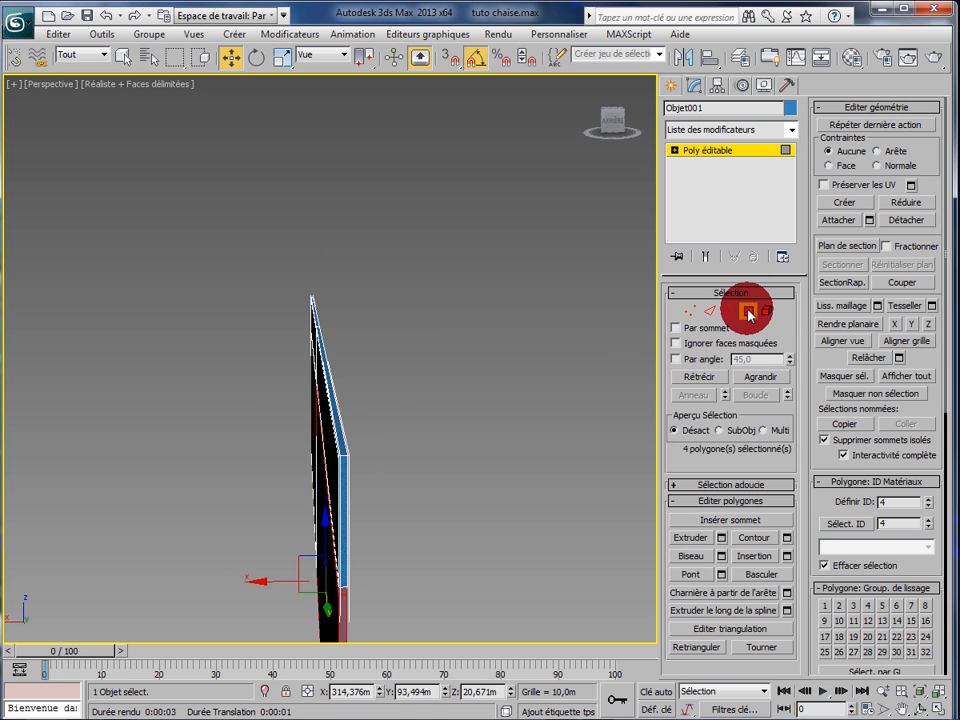
pyautogui.click(722, 539)
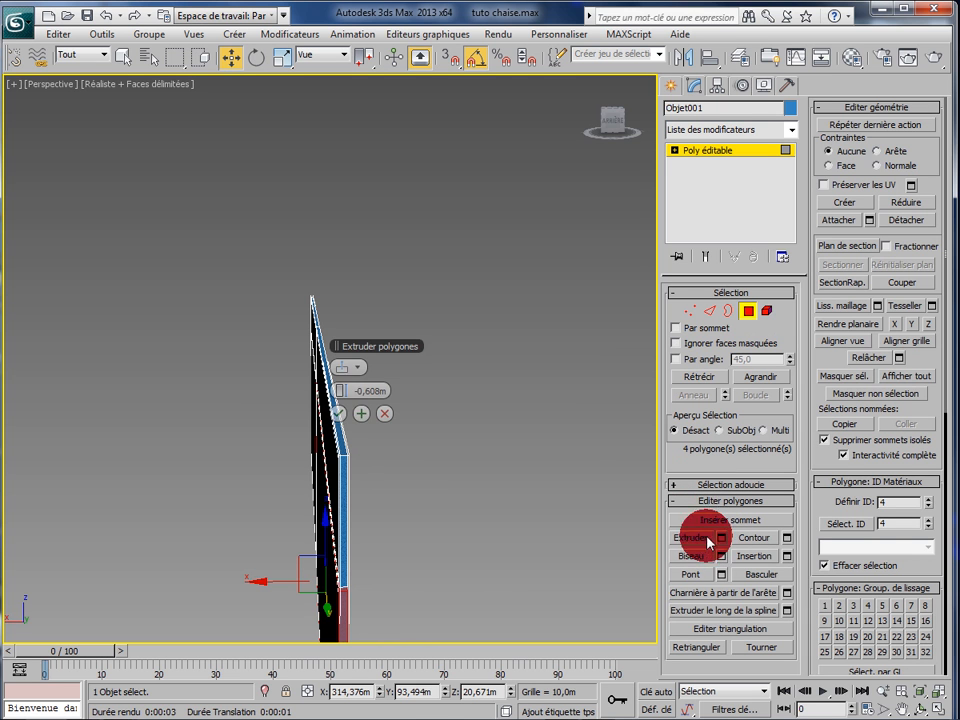
pyautogui.click(339, 412)
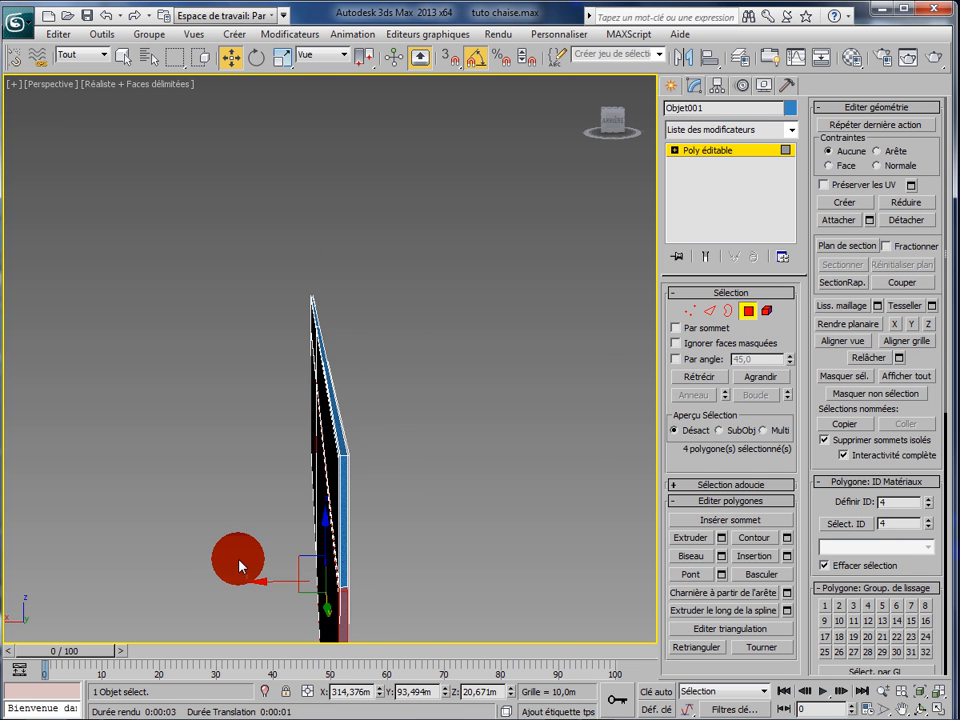
# - Select a corner thickness edge of the other lower panel, expand it to its edge ring and switch to its four side polygons
pyautogui.keyDown('alt'); pyautogui.moveTo(240, 566); pyautogui.dragTo(270, 565, button='middle'); pyautogui.keyUp('alt')
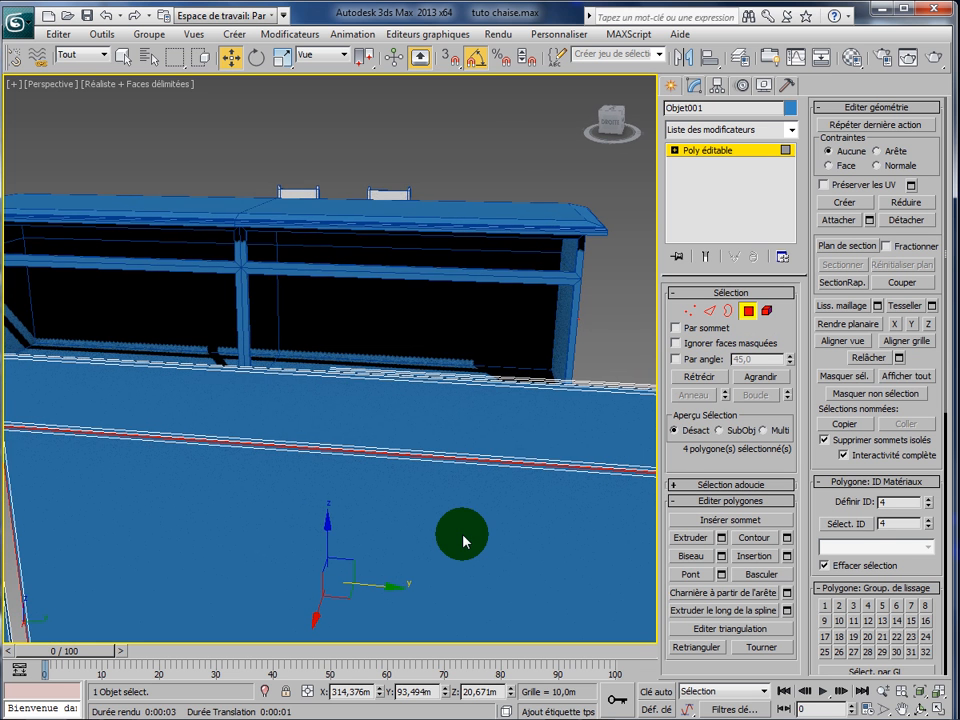
pyautogui.keyDown('alt'); pyautogui.moveTo(463, 540); pyautogui.dragTo(628, 410, button='middle'); pyautogui.keyUp('alt')
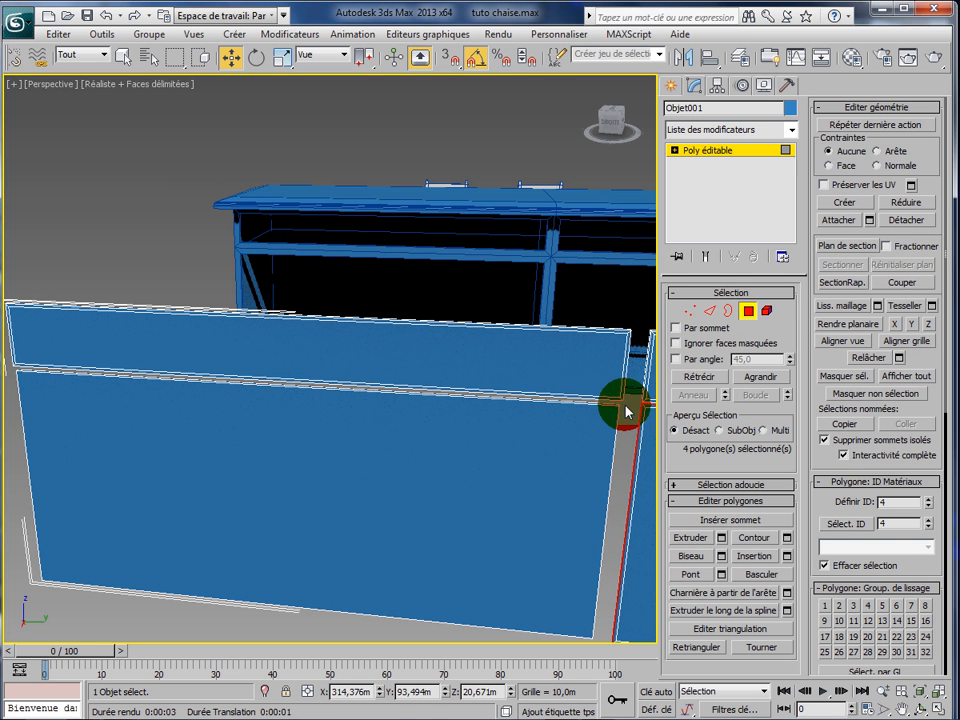
pyautogui.click(709, 313)
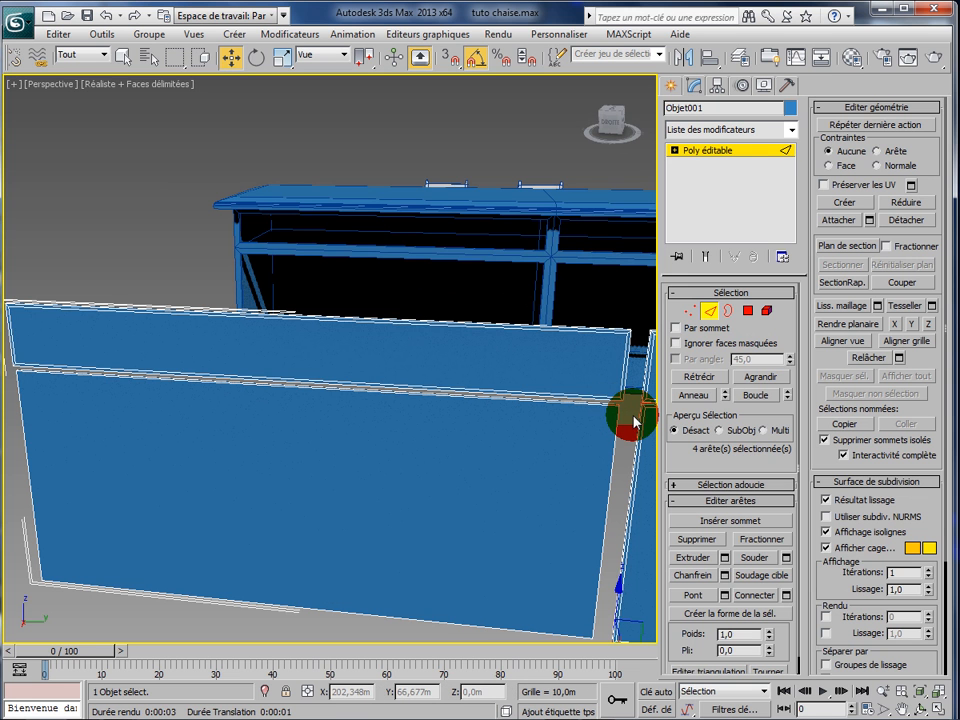
pyautogui.click(620, 413)
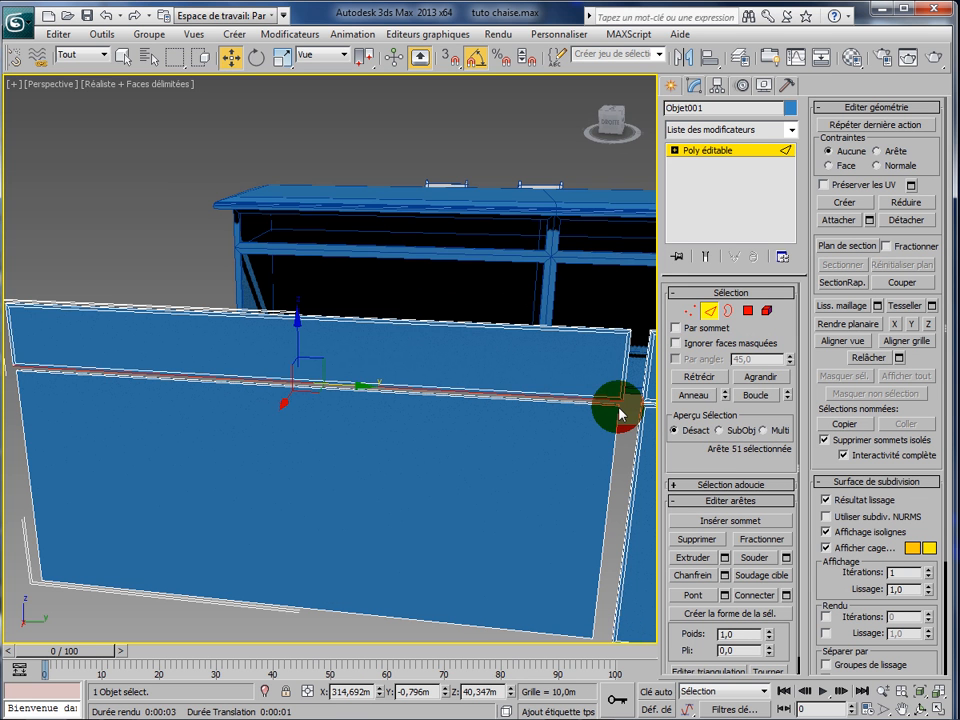
pyautogui.click(632, 430)
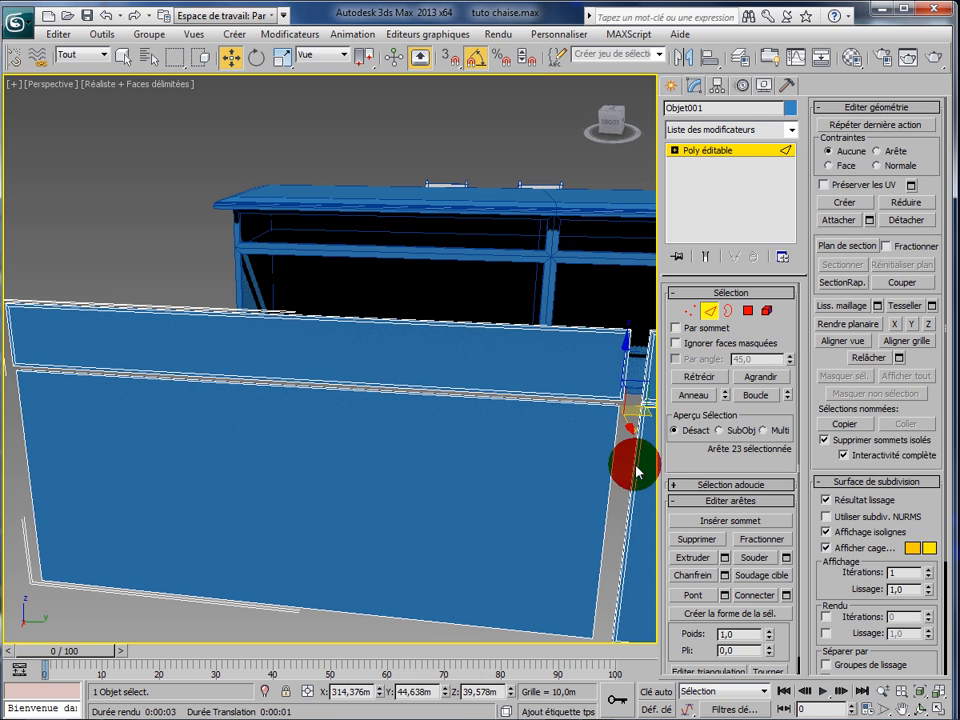
pyautogui.click(697, 400)
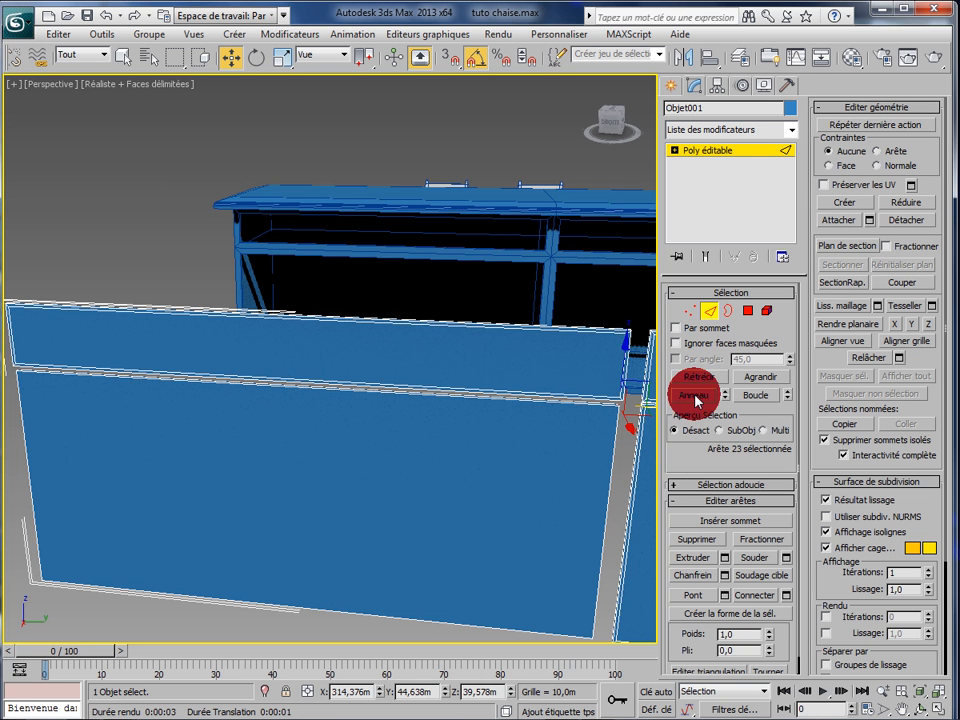
pyautogui.click(697, 401)
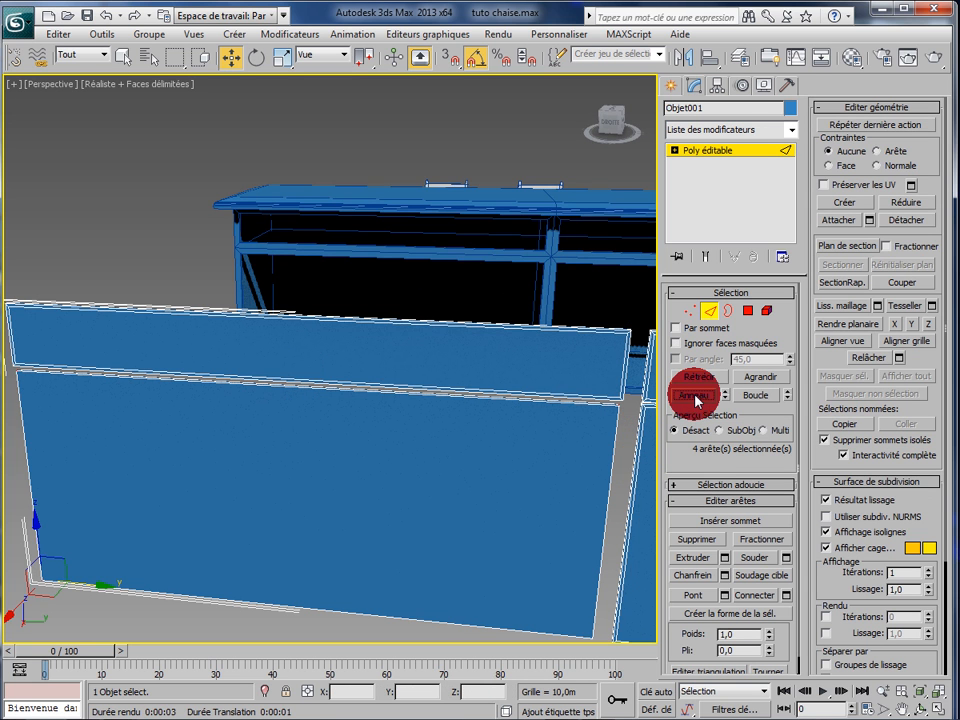
pyautogui.click(749, 313)
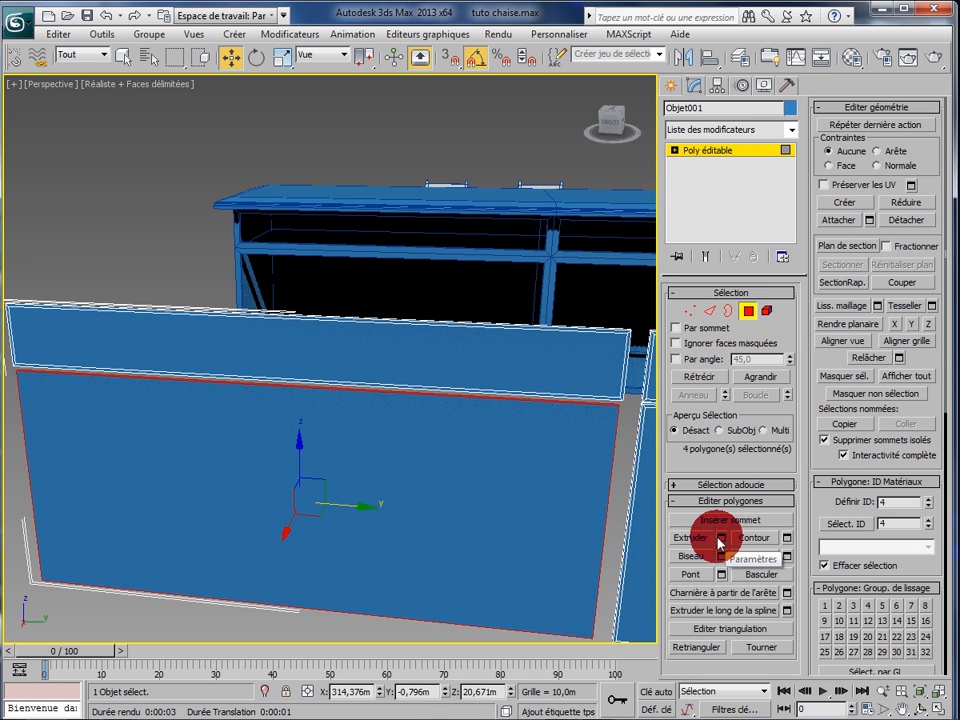
# - Extrude the four side polygons of this lower panel by -0,608m and clear the polygon selection
pyautogui.click(720, 543)
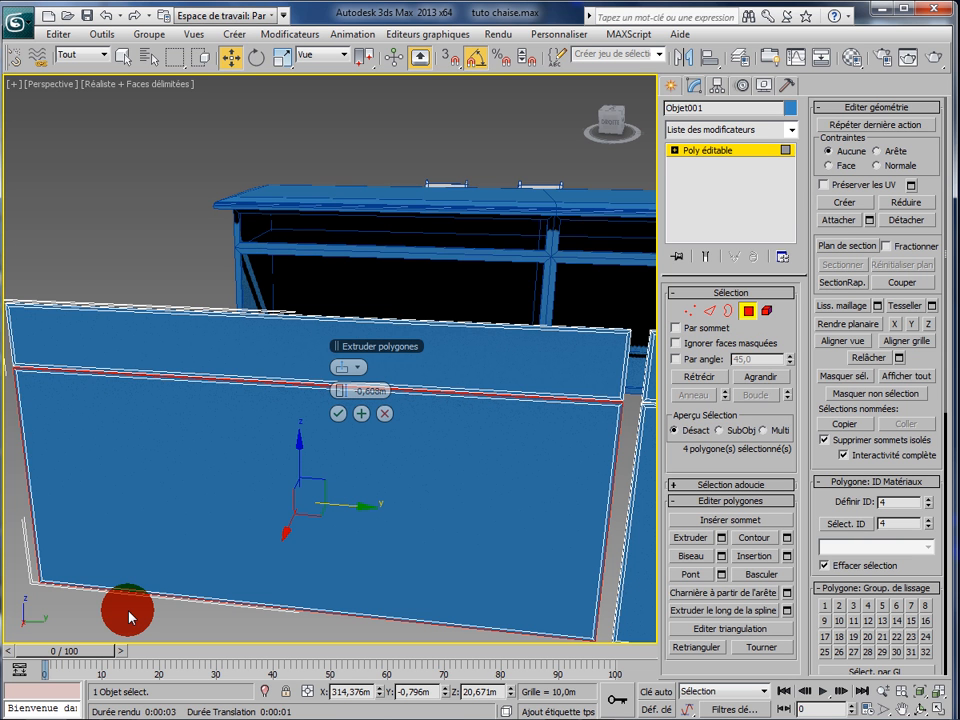
pyautogui.click(339, 415)
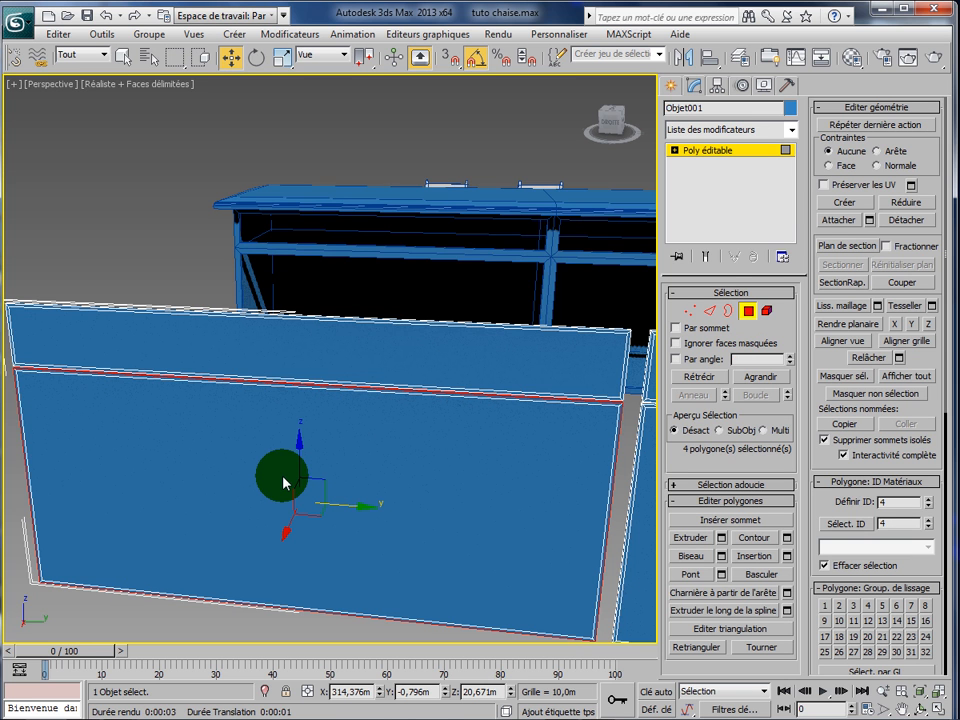
pyautogui.scroll(-5, 284, 483)
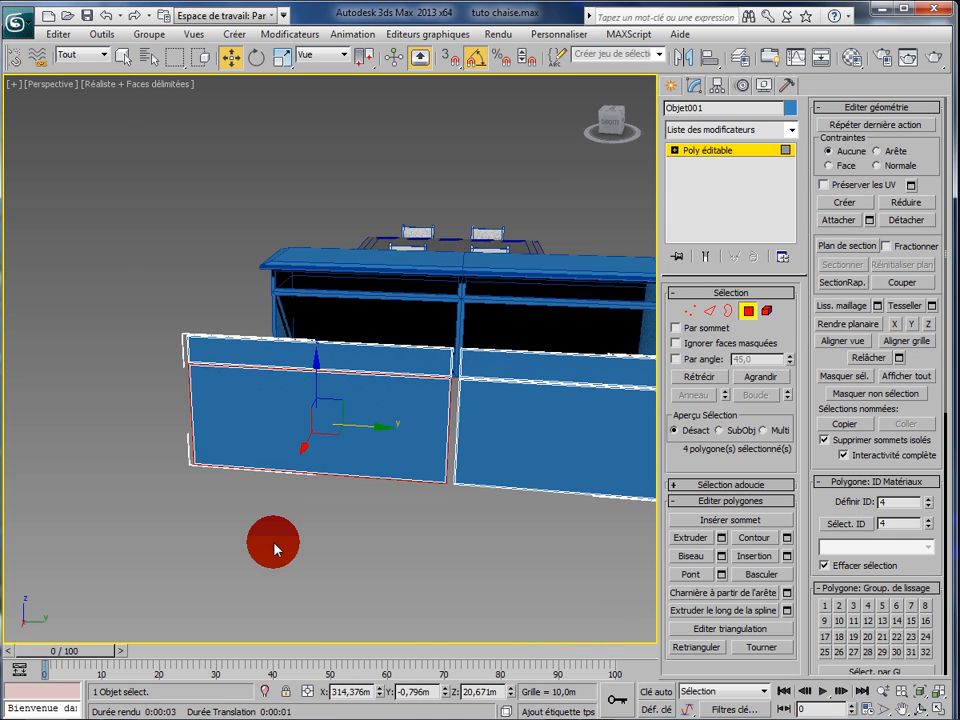
pyautogui.keyDown('alt'); pyautogui.moveTo(291, 548); pyautogui.dragTo(494, 562, button='middle'); pyautogui.keyUp('alt')
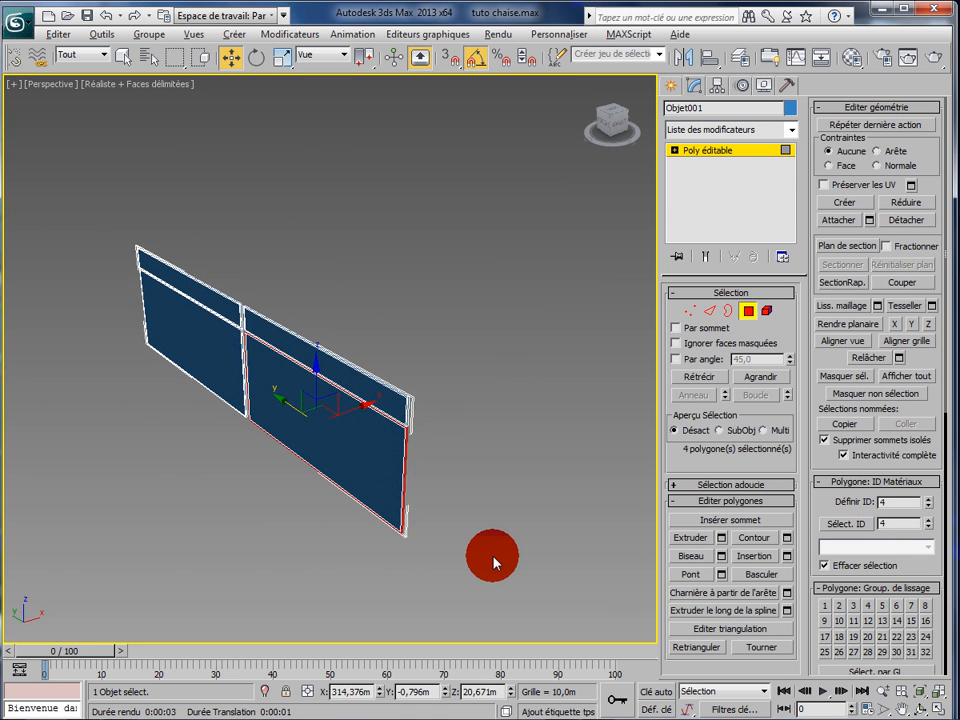
pyautogui.click(512, 495)
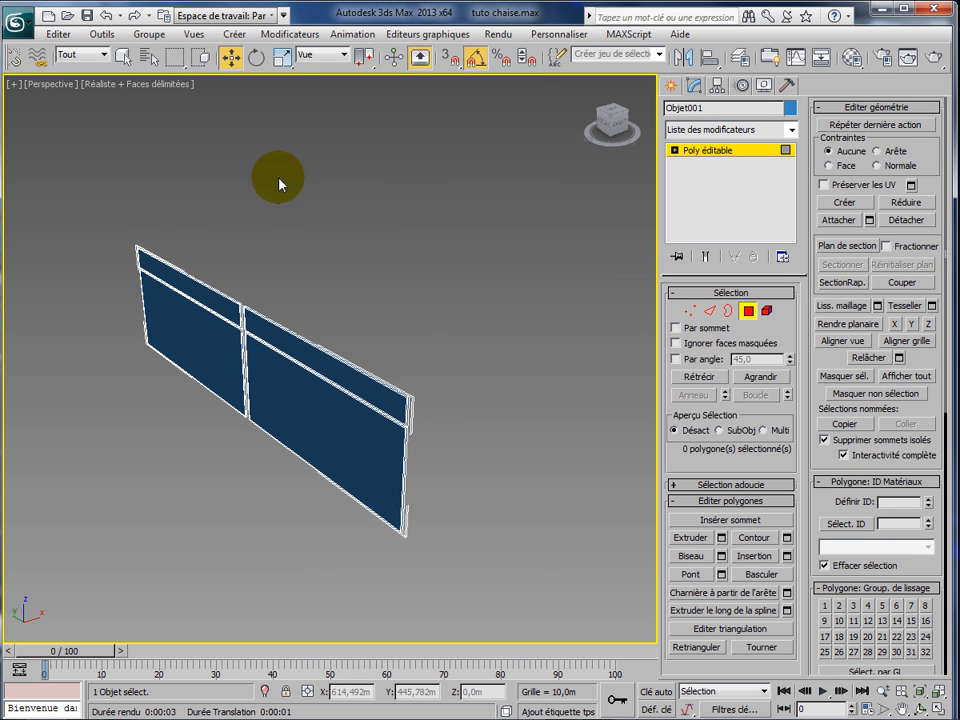
# - Select the back polygons of both upper panels and extrude them far backwards to form the drawer bodies
pyautogui.scroll(4, 407, 322)
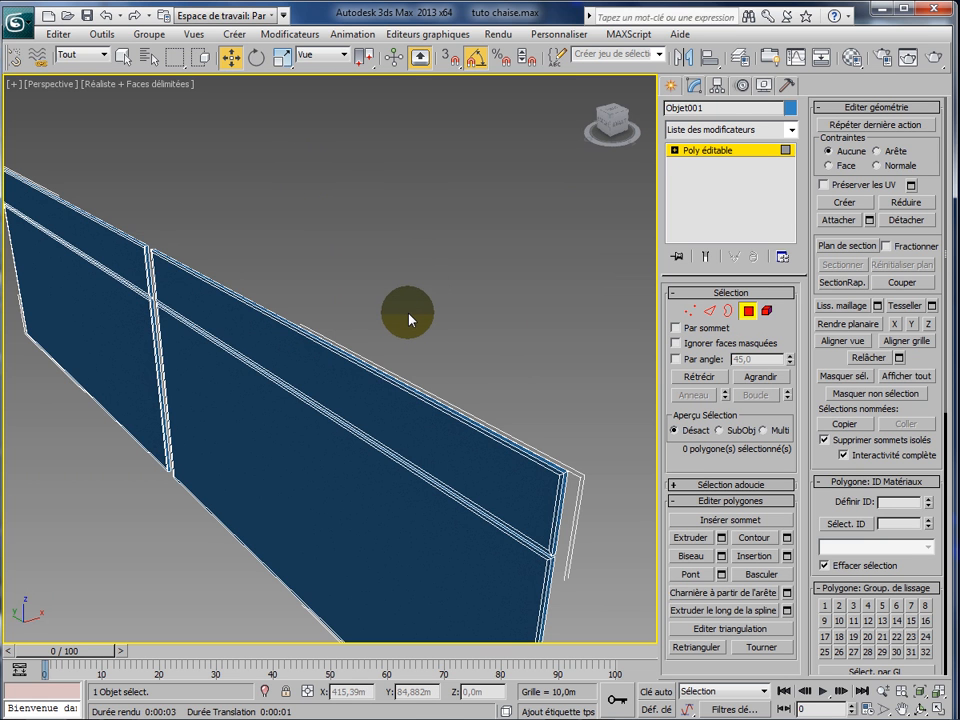
pyautogui.click(726, 315)
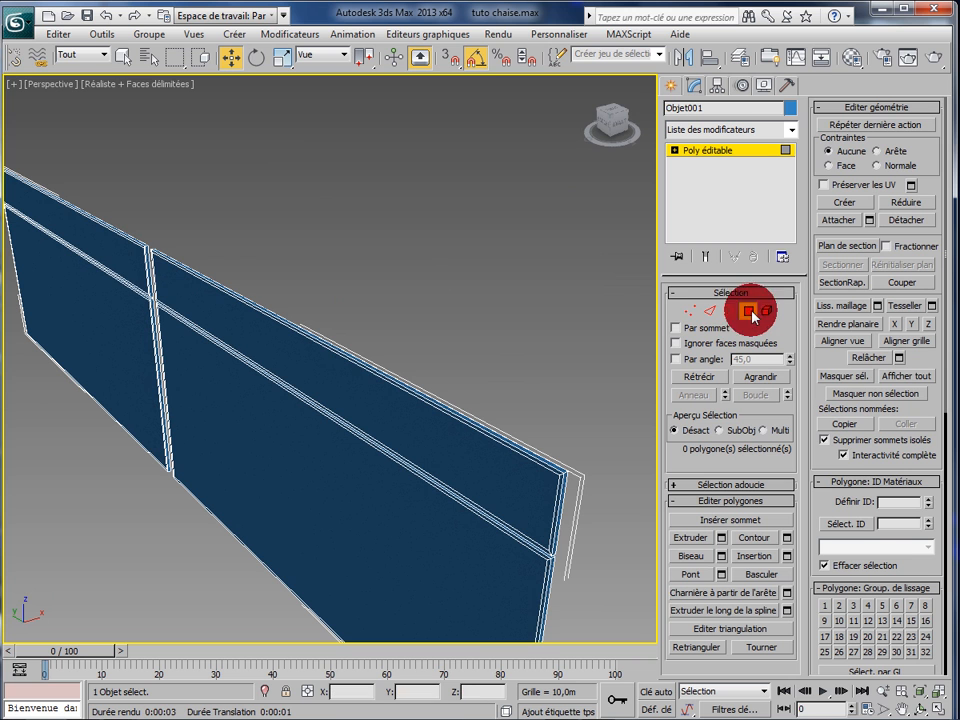
pyautogui.click(108, 262)
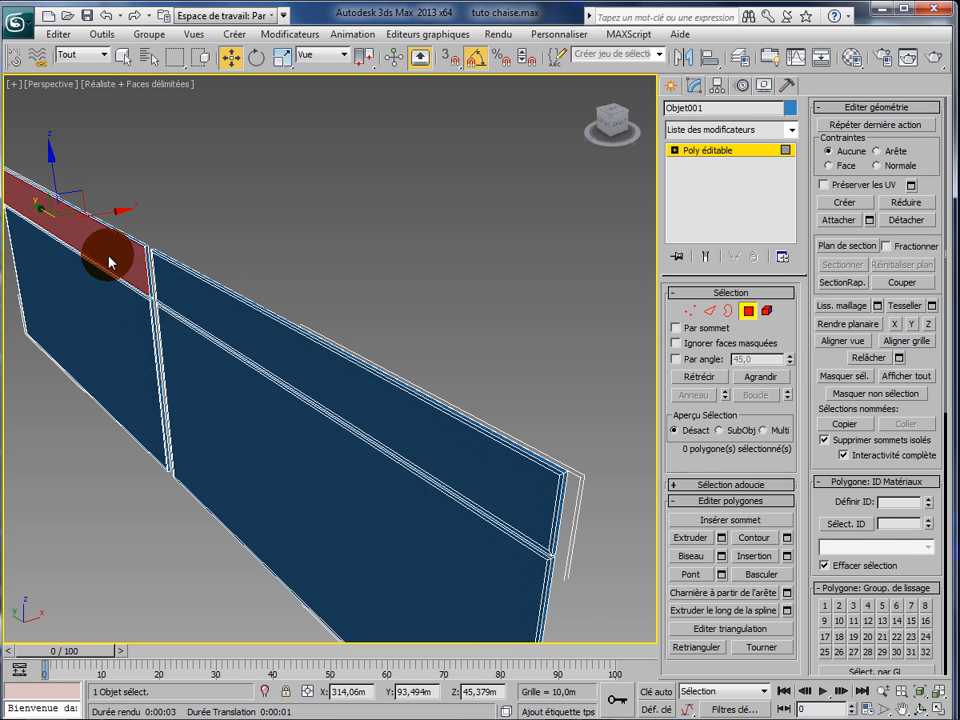
pyautogui.keyDown('ctrl'); pyautogui.click(324, 320); pyautogui.keyUp('ctrl')
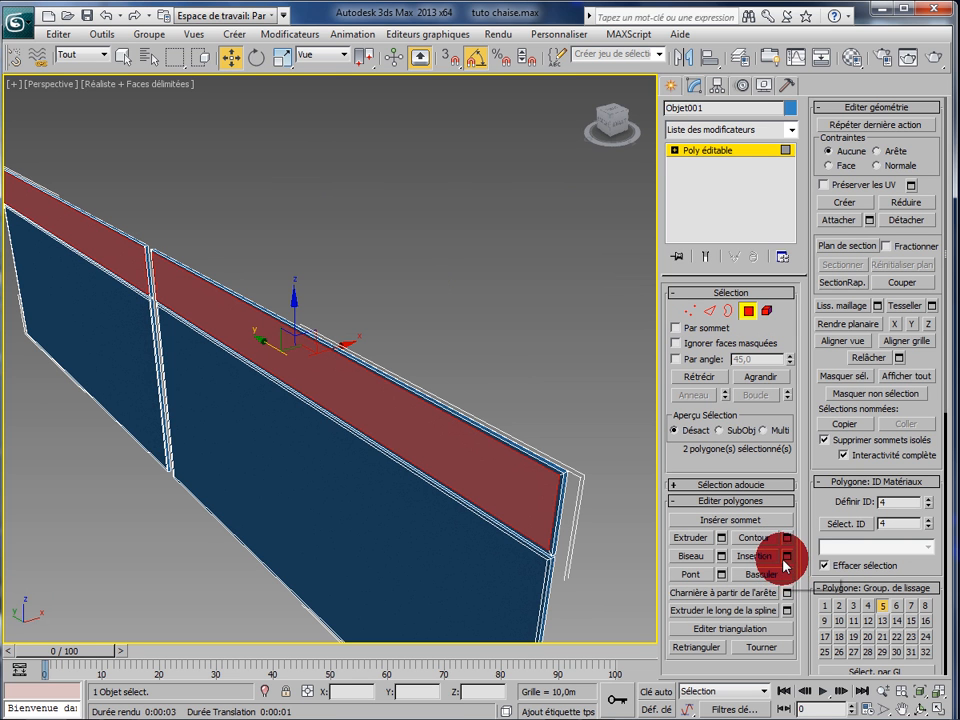
pyautogui.click(722, 543)
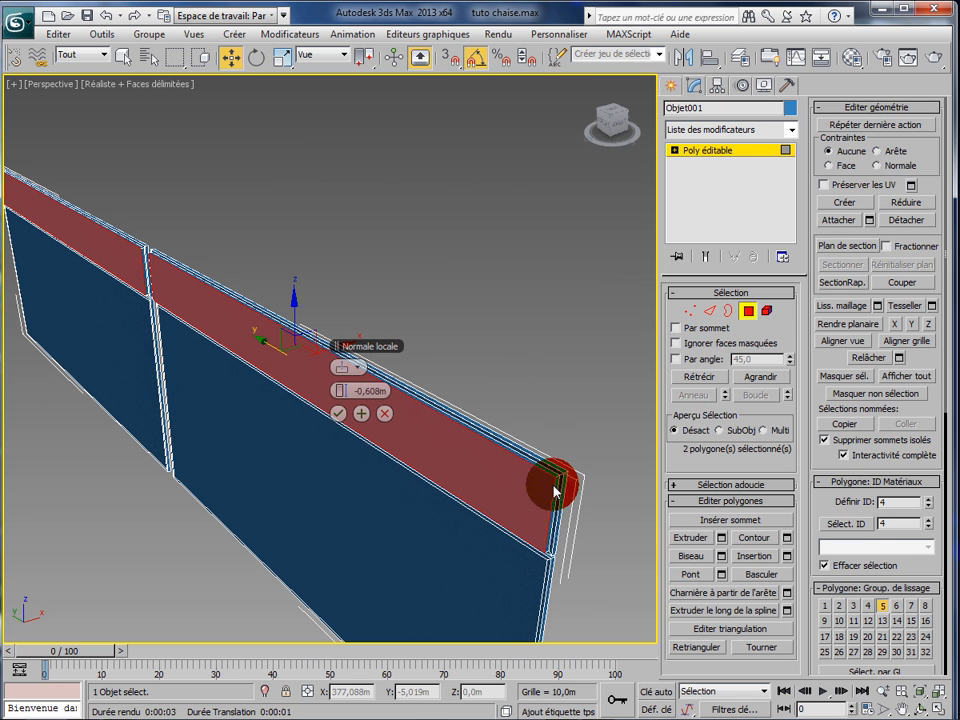
pyautogui.moveTo(337, 393); pyautogui.dragTo(257, 413)
pyautogui.click(338, 414)
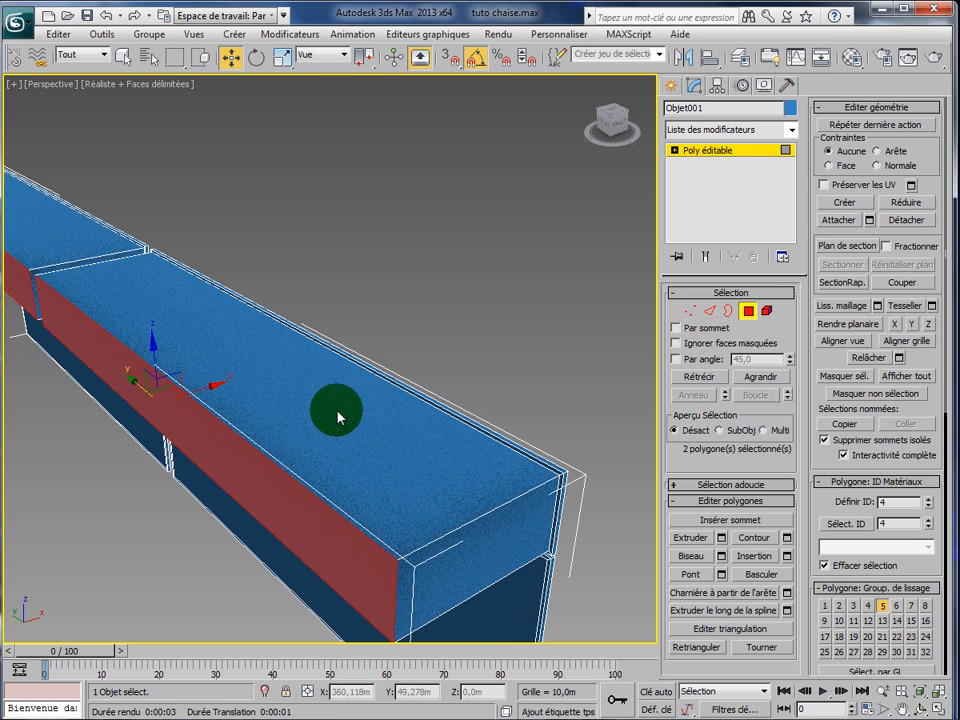
# - Select the top polygons of both drawer bodies and inset them by 0,673m
pyautogui.click(62, 241)
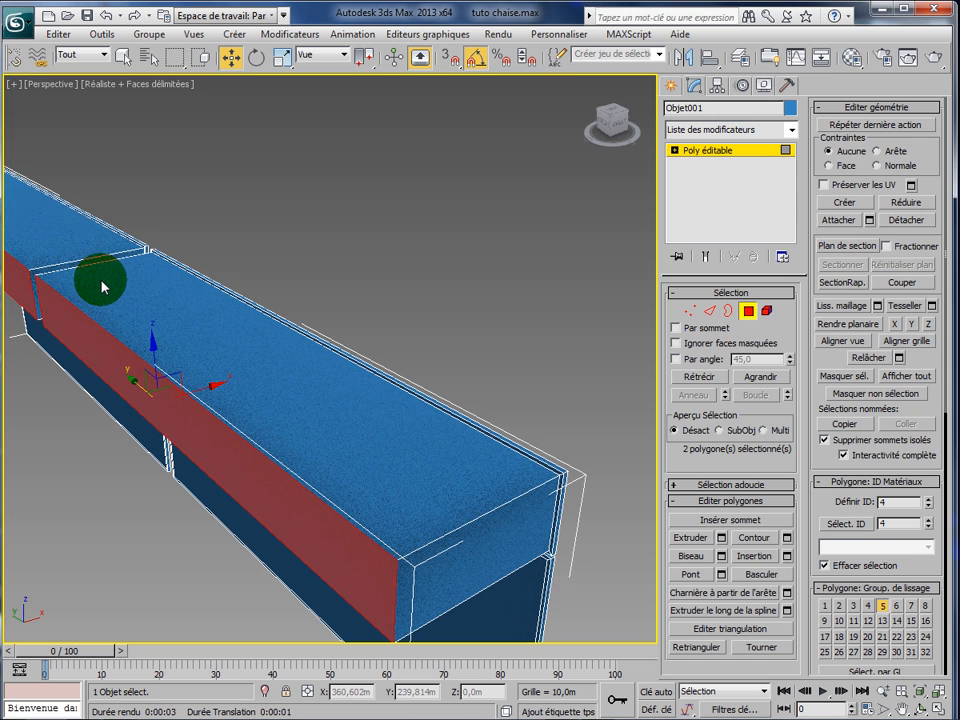
pyautogui.click(320, 417)
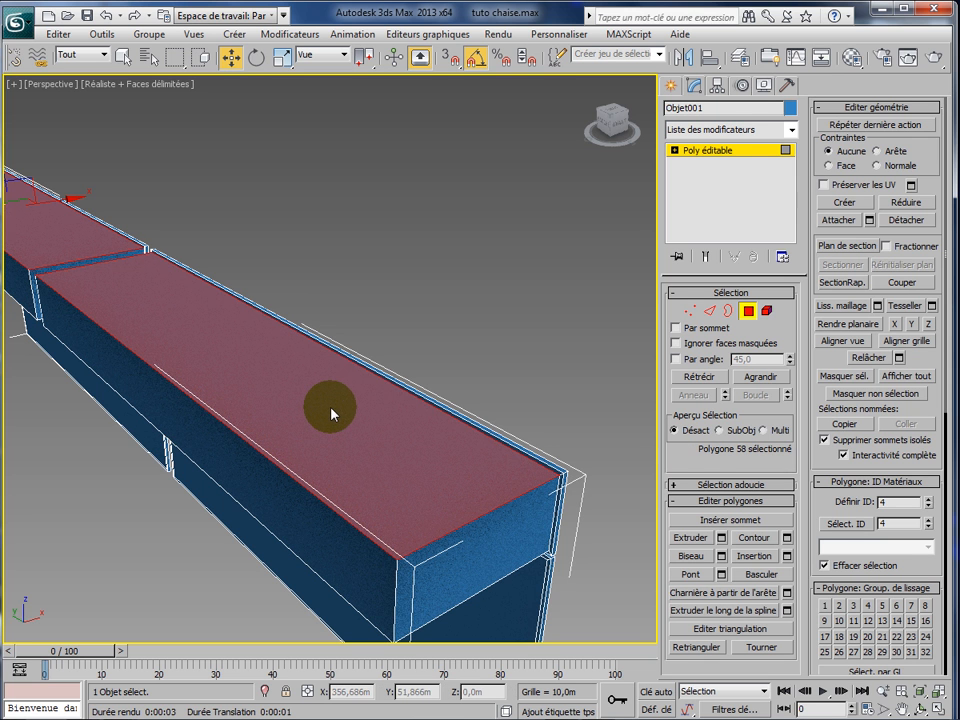
pyautogui.click(789, 558)
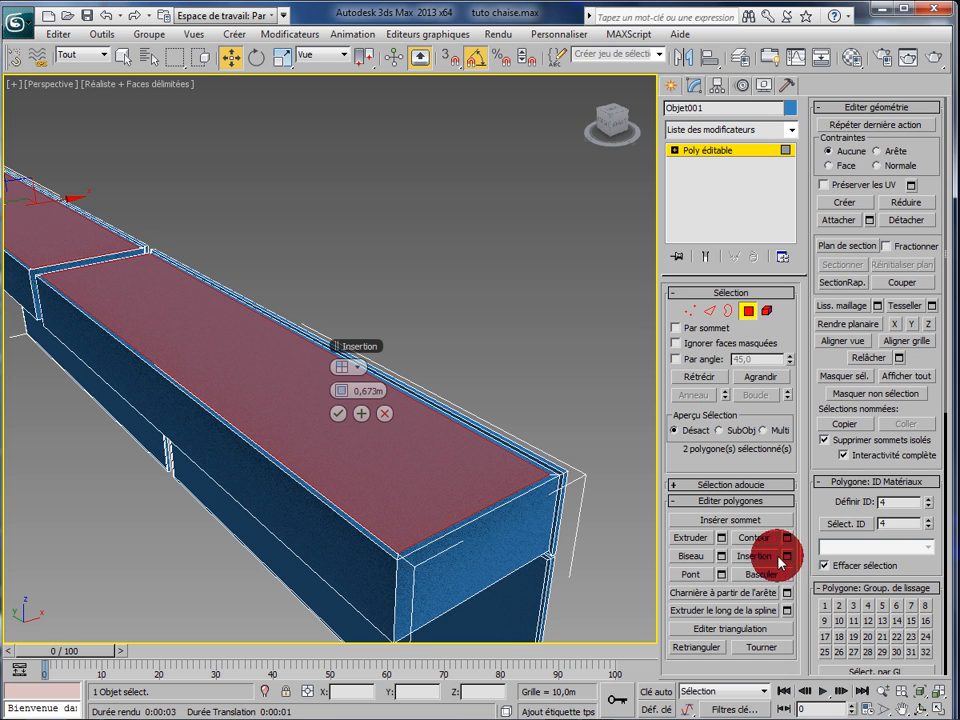
pyautogui.click(338, 413)
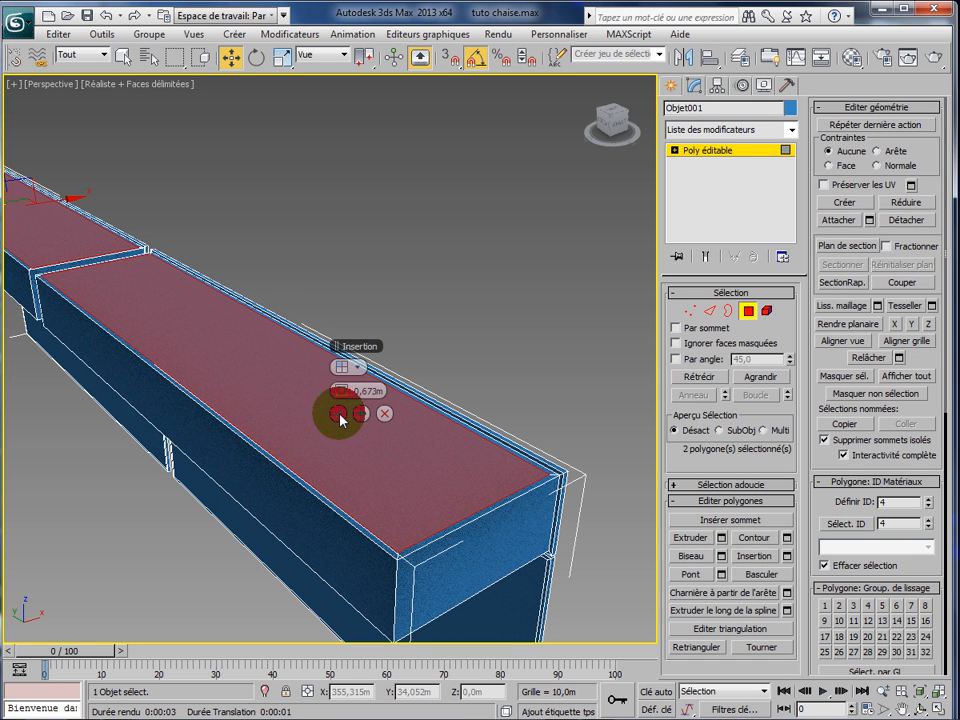
# - Hollow out both drawers by extruding the inset top polygons downwards with a height of 7,93m, and clear the selection
pyautogui.click(722, 540)
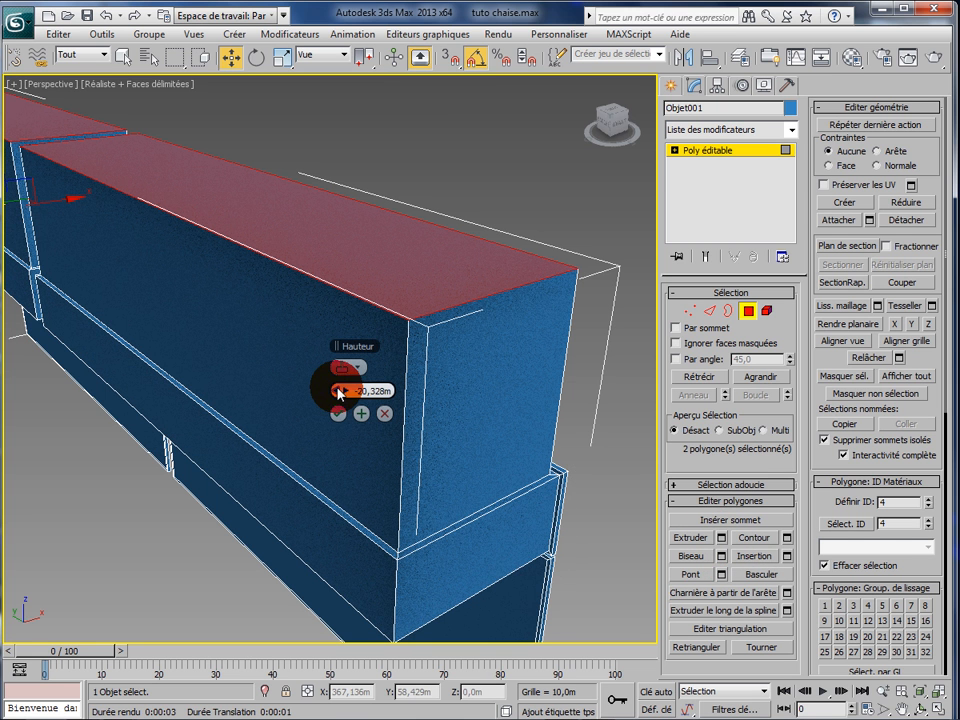
pyautogui.moveTo(335, 395)
pyautogui.mouseDown()
pyautogui.moveTo(285, 392)
pyautogui.moveTo(420, 399)
pyautogui.moveTo(454, 412)
pyautogui.moveTo(446, 415)
pyautogui.mouseUp()
pyautogui.press('F2')
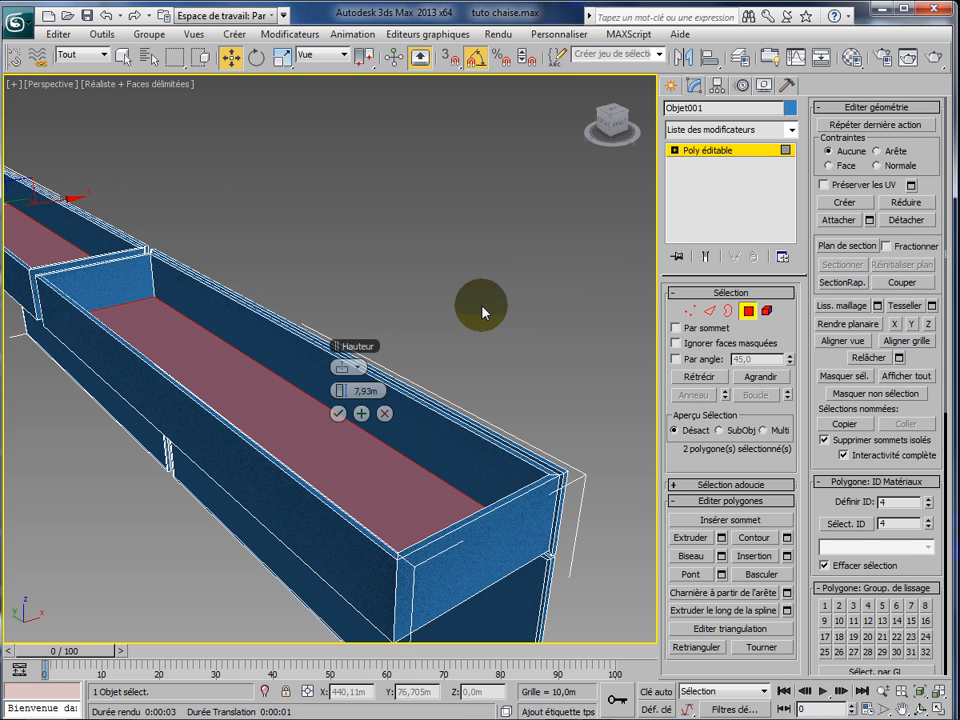
pyautogui.click(338, 413)
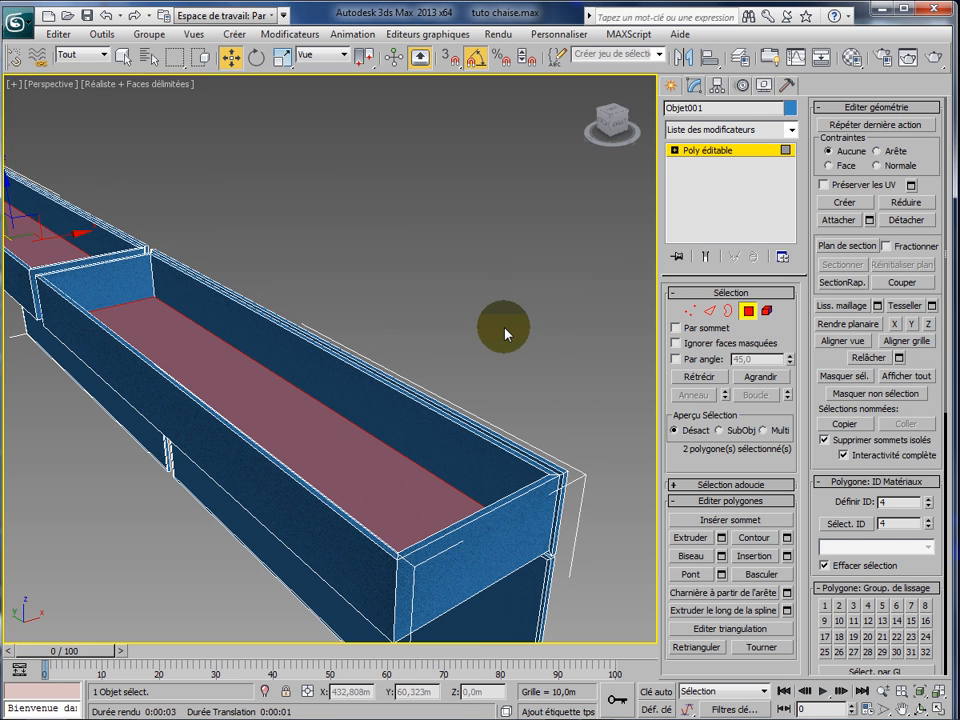
pyautogui.scroll(-5, 503, 332)
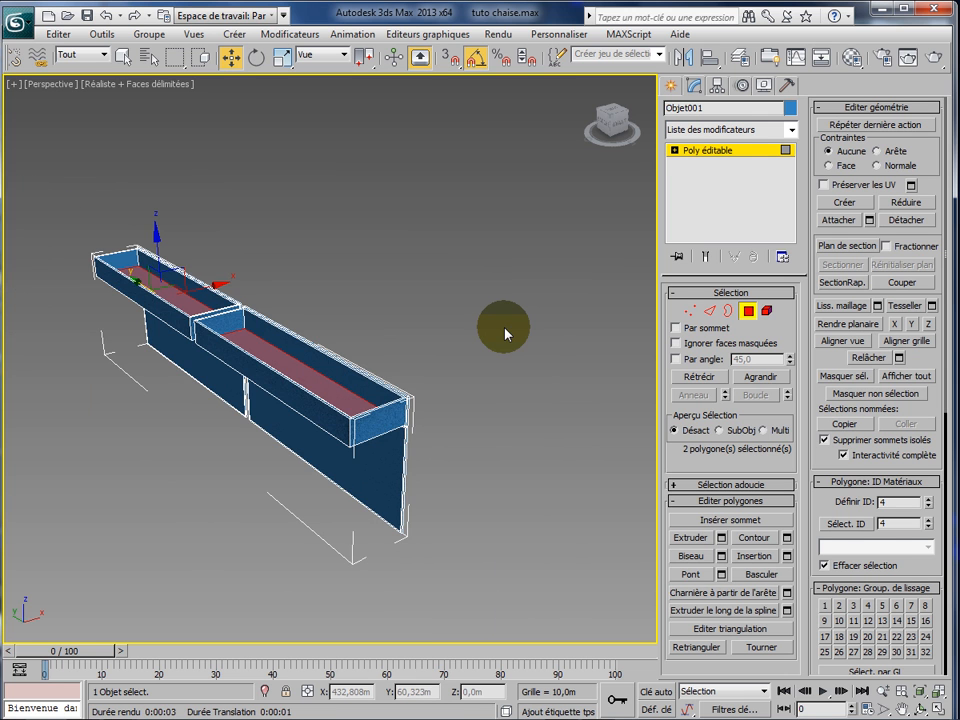
pyautogui.click(495, 445)
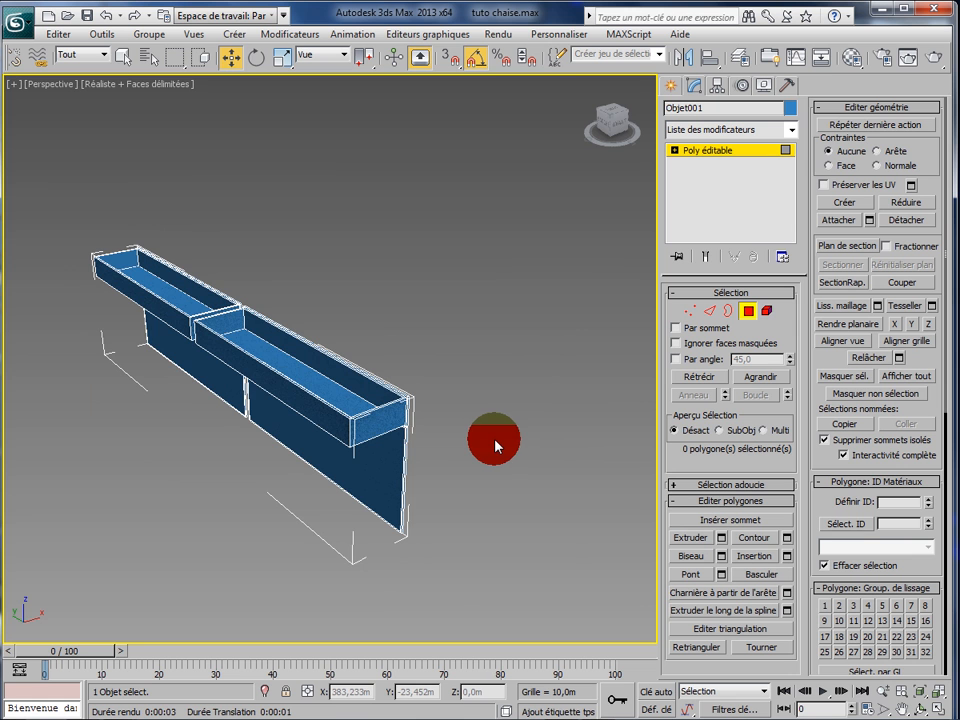
pyautogui.moveTo(494, 446)
pyautogui.mouseDown(button='middle')
pyautogui.moveTo(373, 450)
pyautogui.moveTo(502, 450)
pyautogui.mouseUp(button='middle')
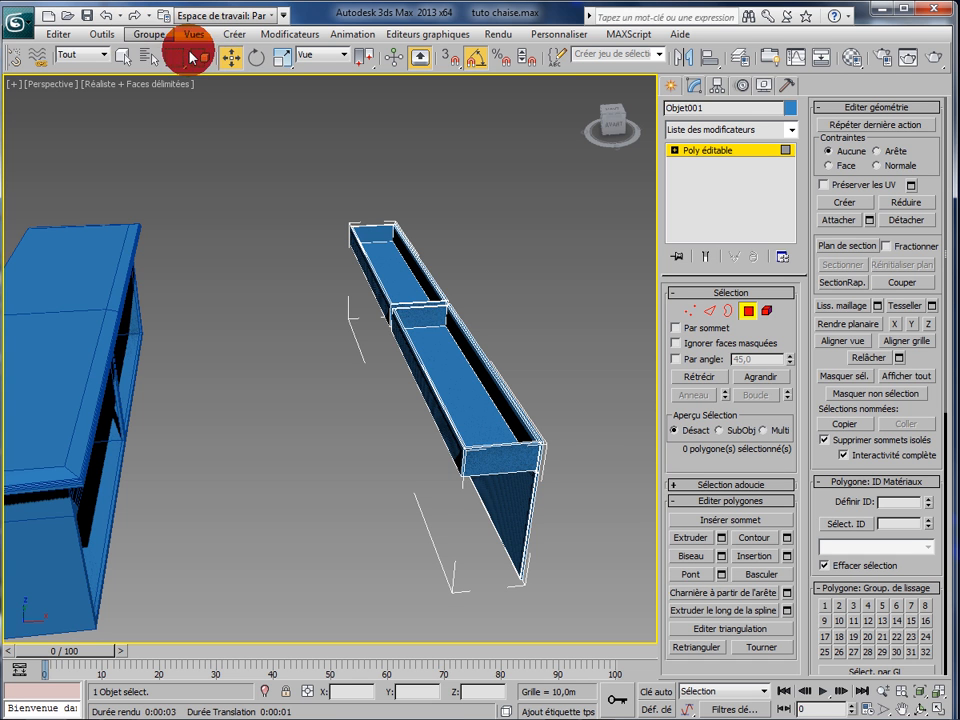
# - Leave polygon editing and move the whole door and drawer fronts object along X into the sideboard, to X 190,234m
pyautogui.click(233, 63)
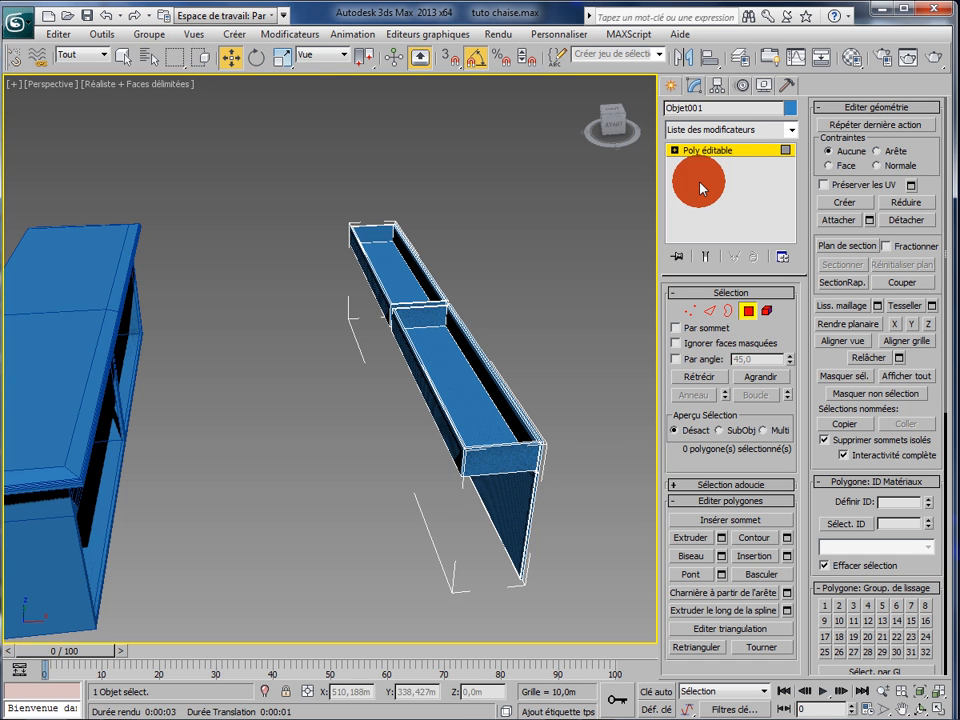
pyautogui.click(708, 151)
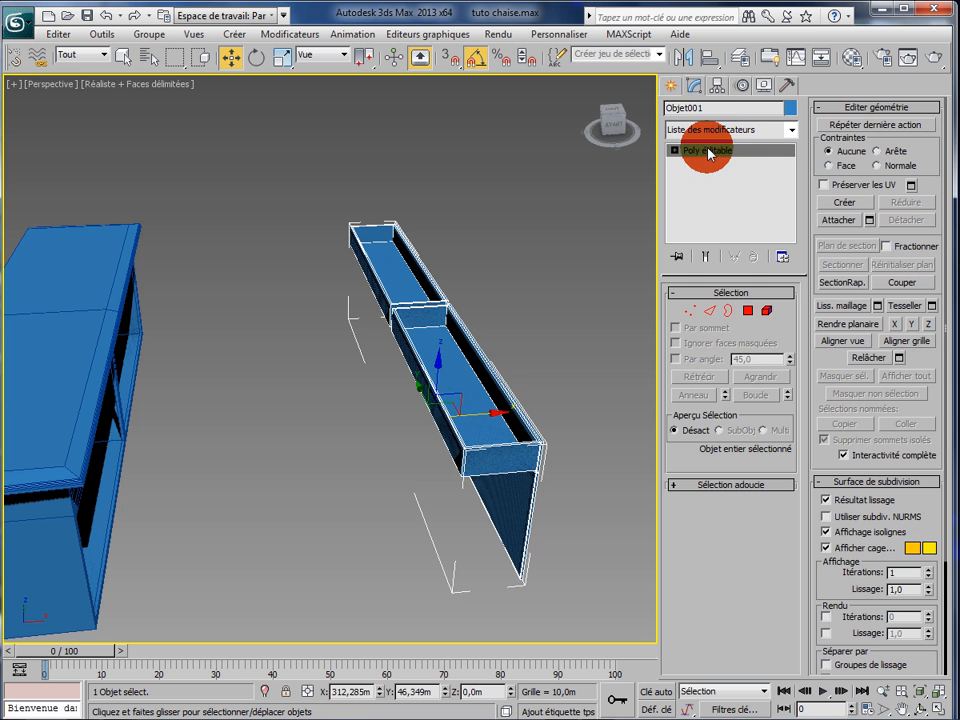
pyautogui.moveTo(490, 420)
pyautogui.mouseDown()
pyautogui.moveTo(342, 432)
pyautogui.moveTo(189, 463)
pyautogui.mouseUp()
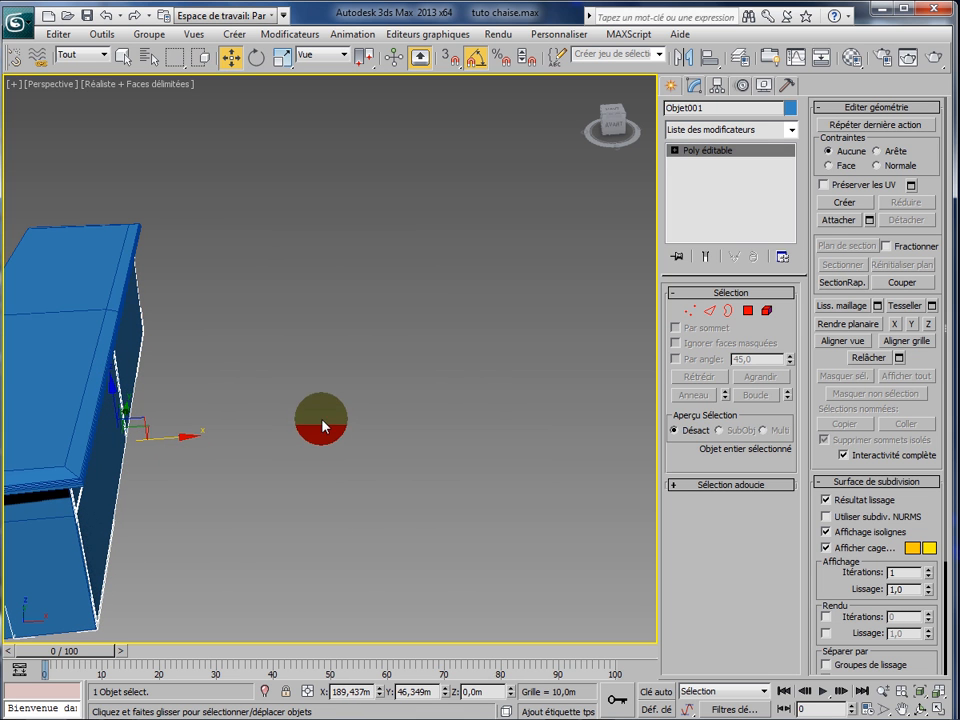
pyautogui.hotkey('alt', 'w')
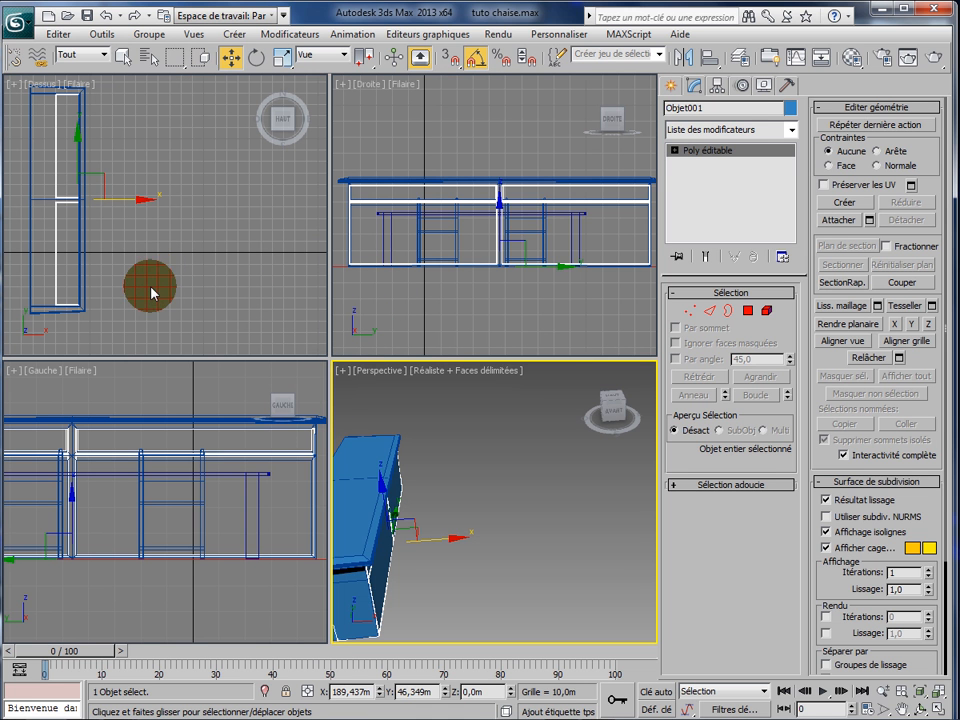
pyautogui.rightClick(152, 298)
pyautogui.hotkey('alt', 'w')
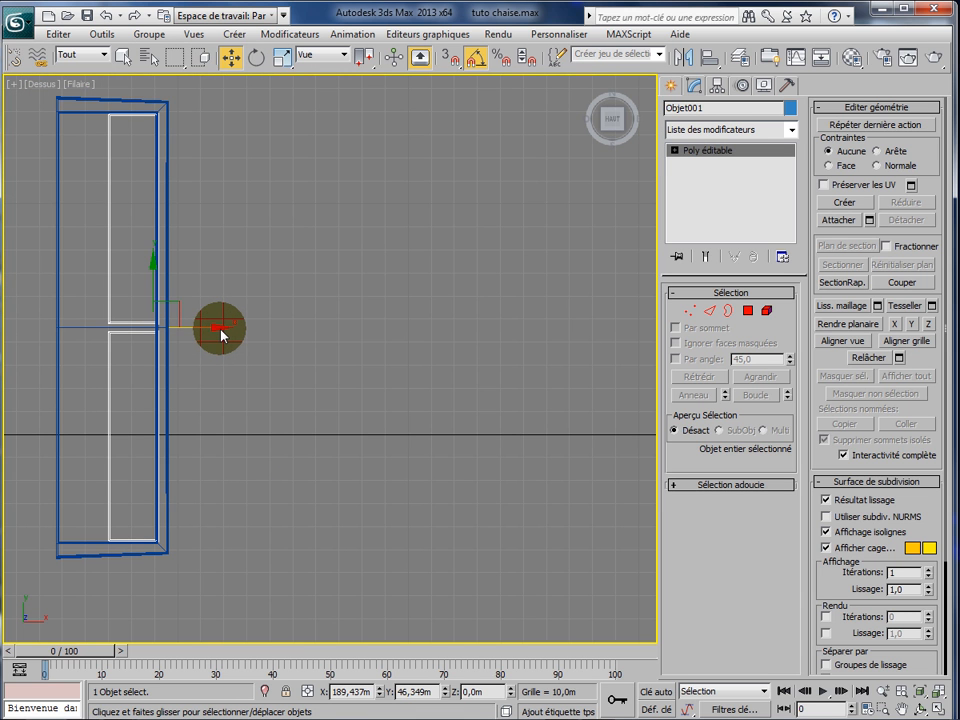
pyautogui.moveTo(222, 335); pyautogui.dragTo(222, 335)
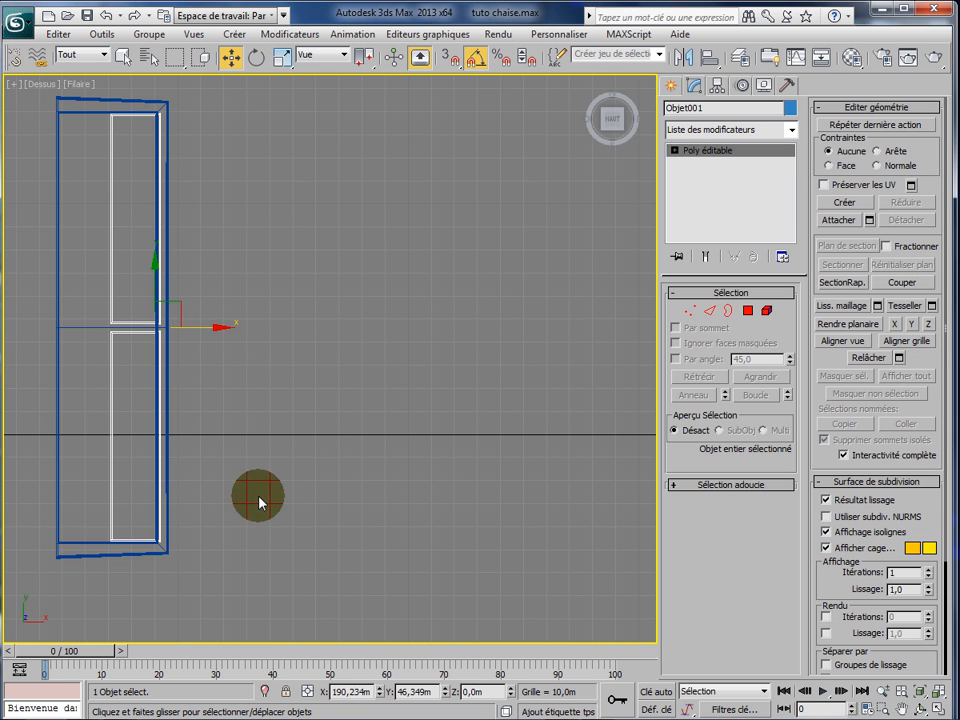
# - Change the Droite viewport to the Face view and frame the side profile of the drawer under the sideboard top
pyautogui.hotkey('alt', 'w')
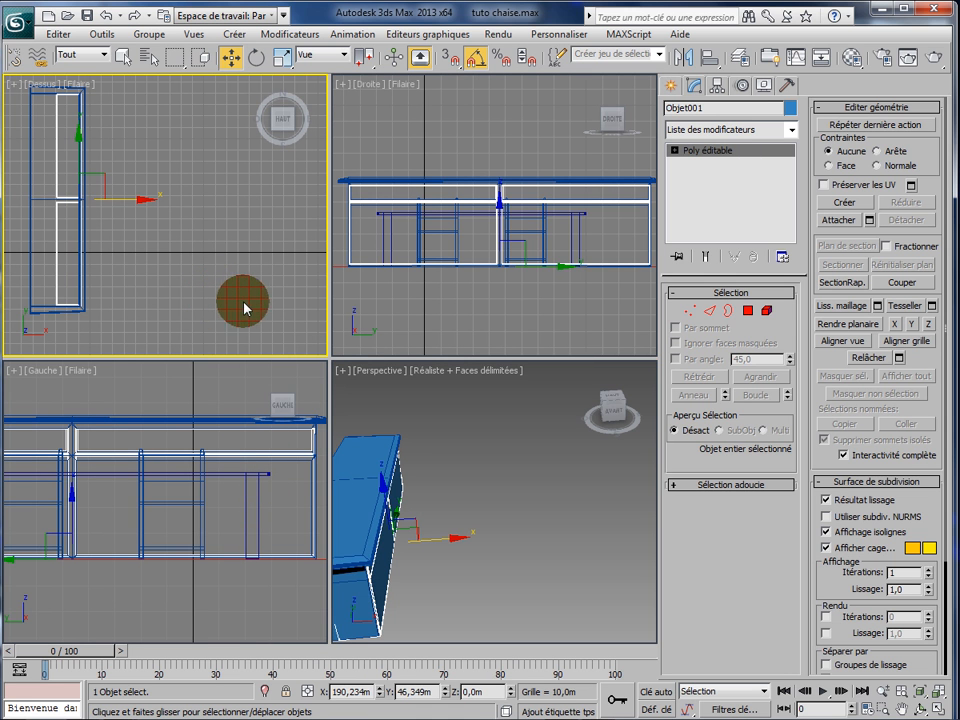
pyautogui.click(369, 84)
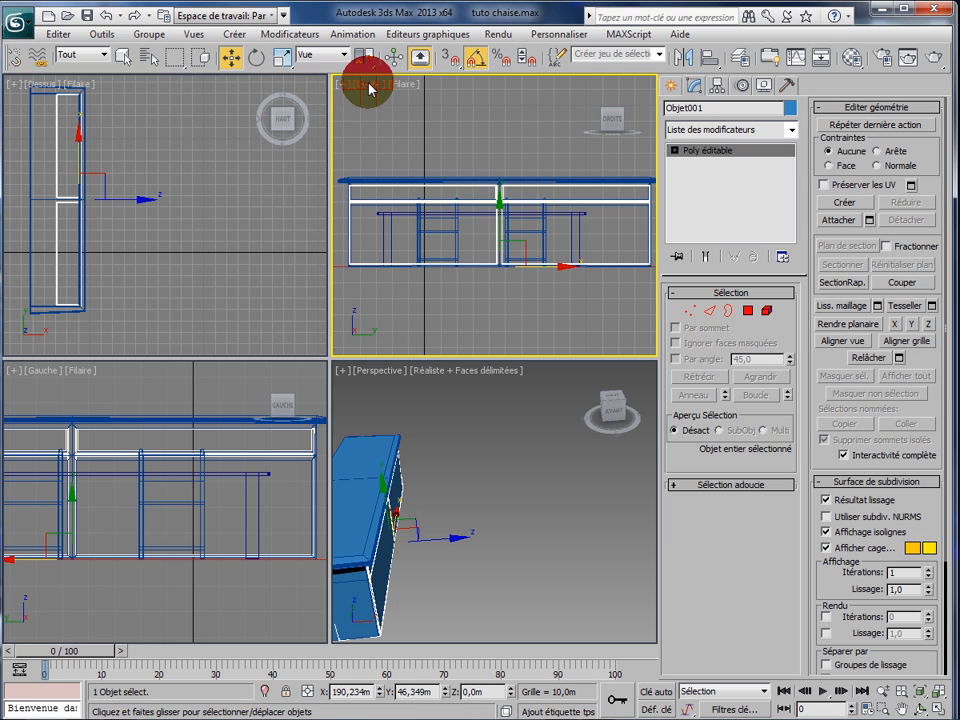
pyautogui.click(369, 88)
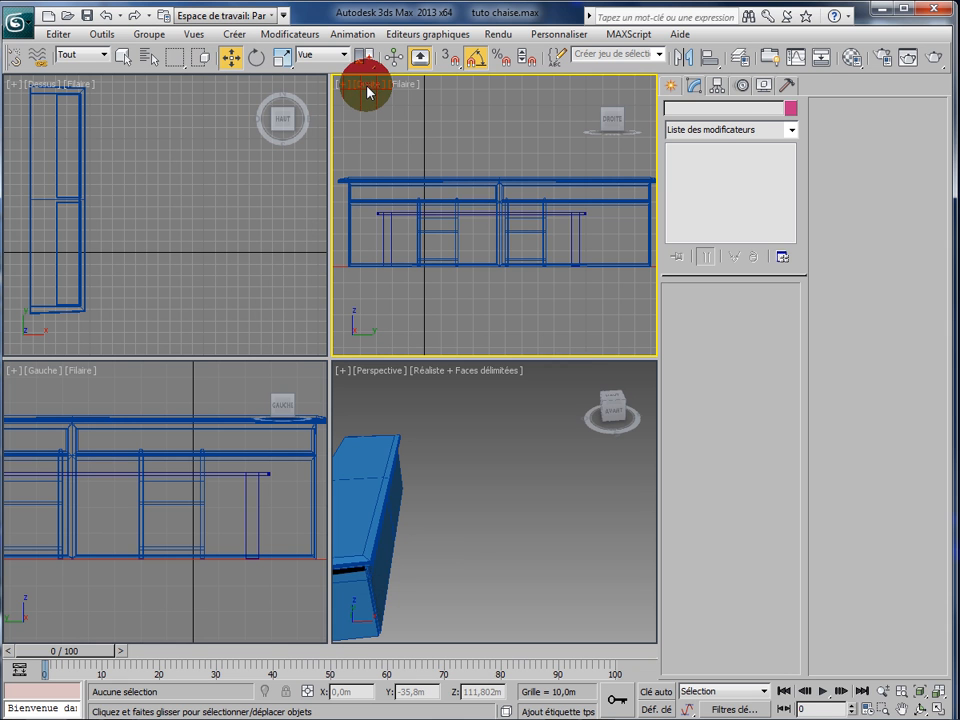
pyautogui.click(367, 90)
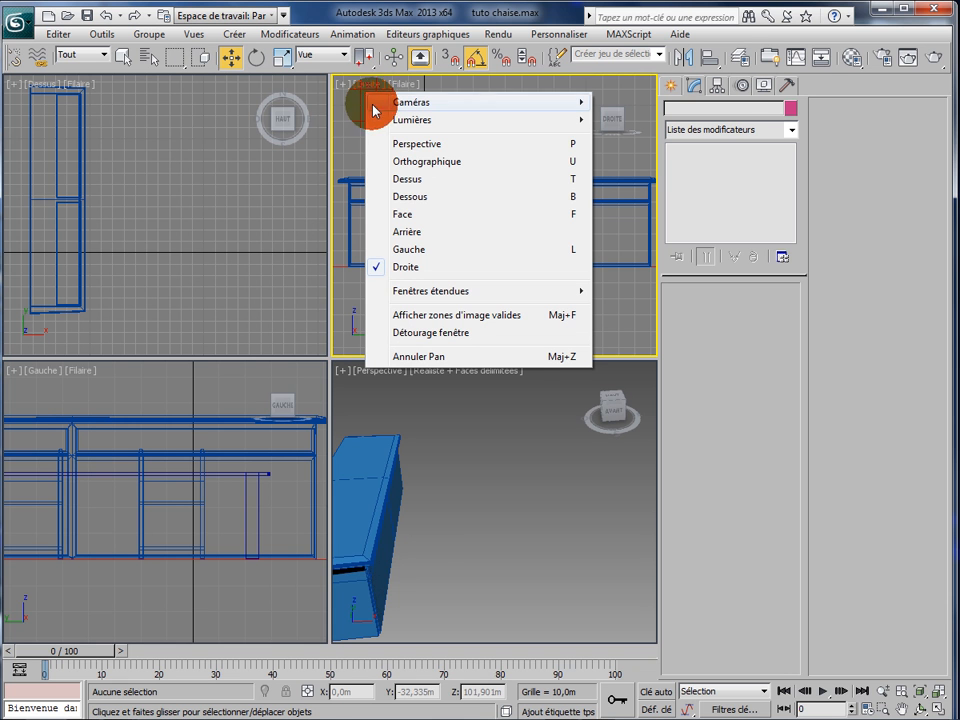
pyautogui.click(400, 214)
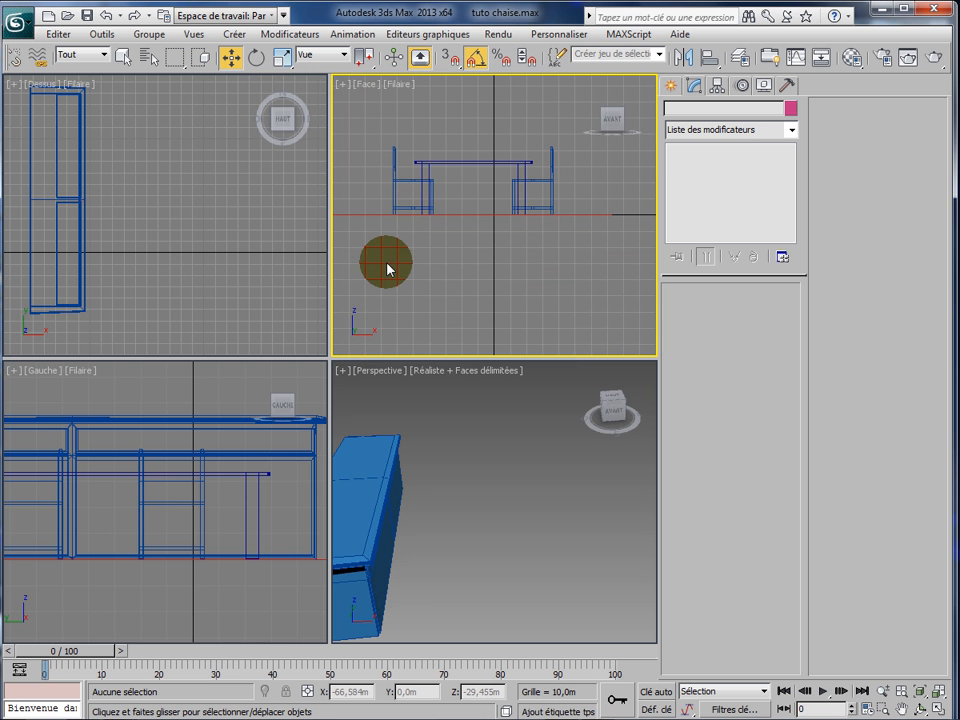
pyautogui.moveTo(411, 268); pyautogui.dragTo(197, 296, button='middle')
pyautogui.scroll(6, 422, 261)
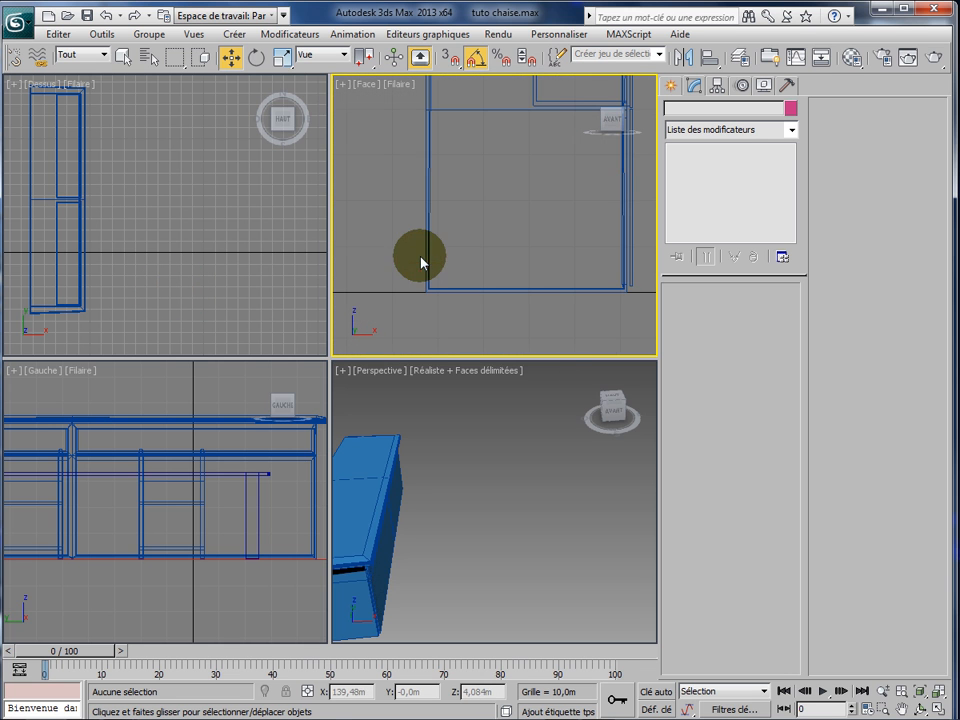
pyautogui.scroll(-5, 439, 315)
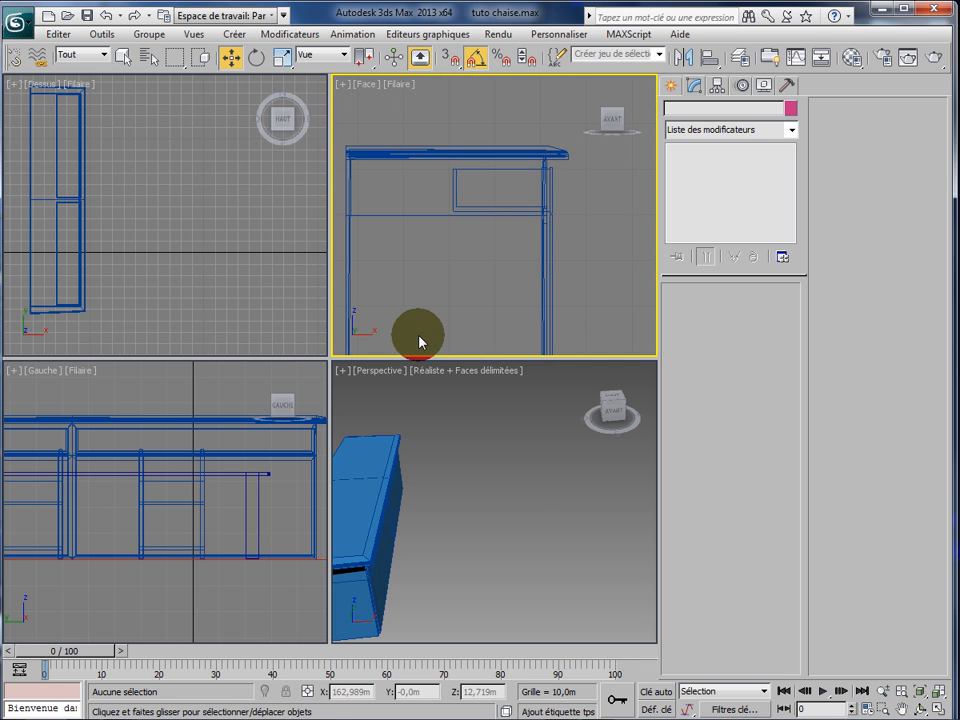
pyautogui.moveTo(420, 342); pyautogui.dragTo(375, 332, button='middle')
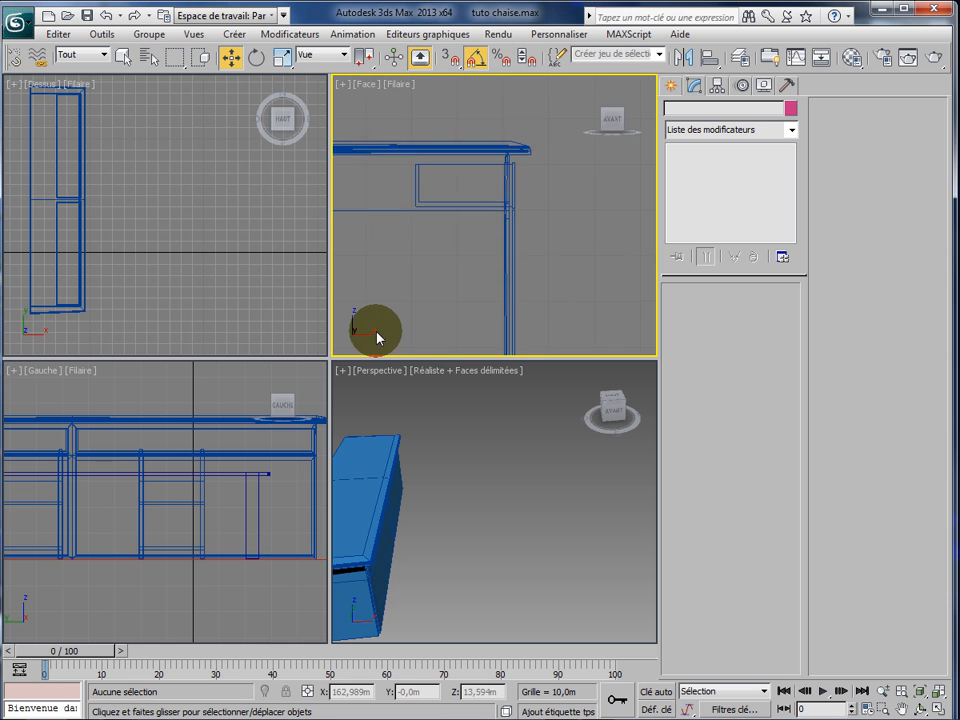
# - Select the door and drawer fronts object and shift it along X to 189,949m, checking its fit in the Face view
pyautogui.click(513, 186)
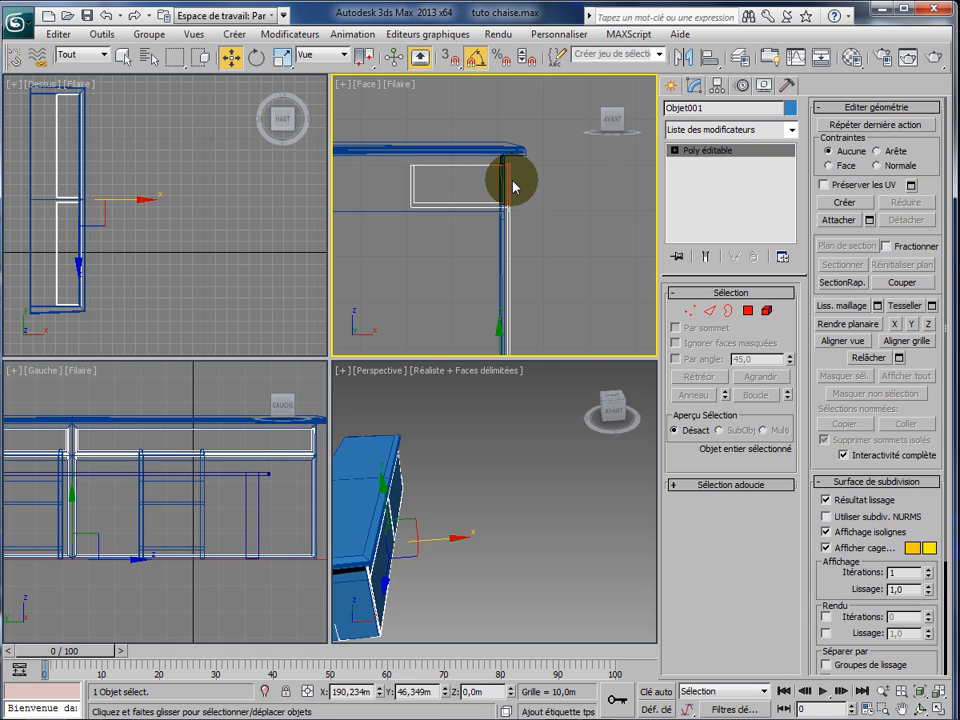
pyautogui.click(142, 205)
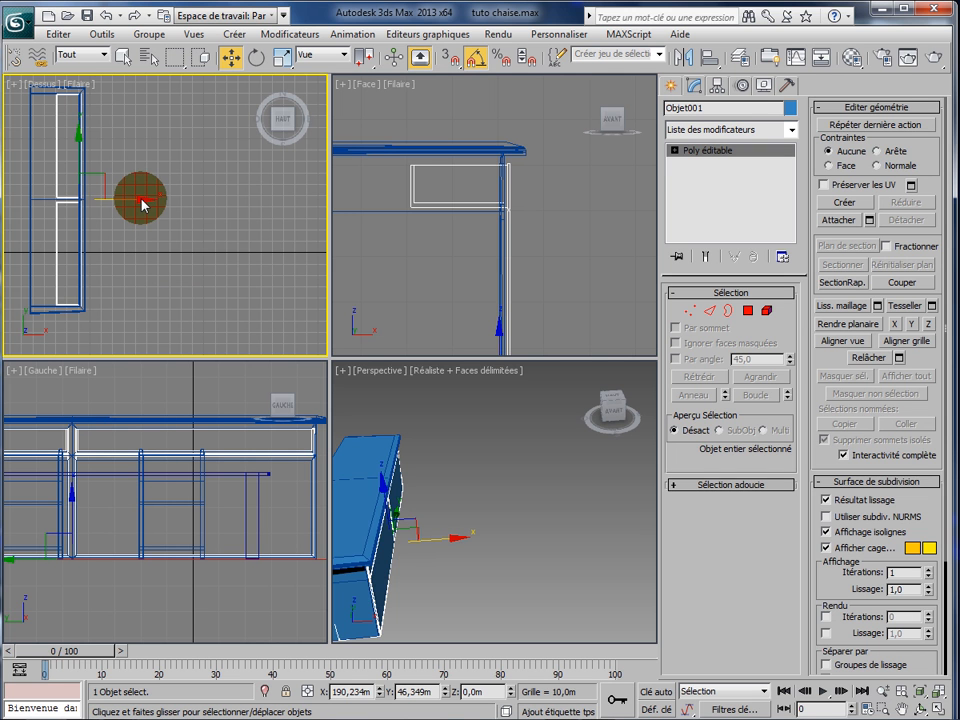
pyautogui.moveTo(142, 205); pyautogui.dragTo(141, 205)
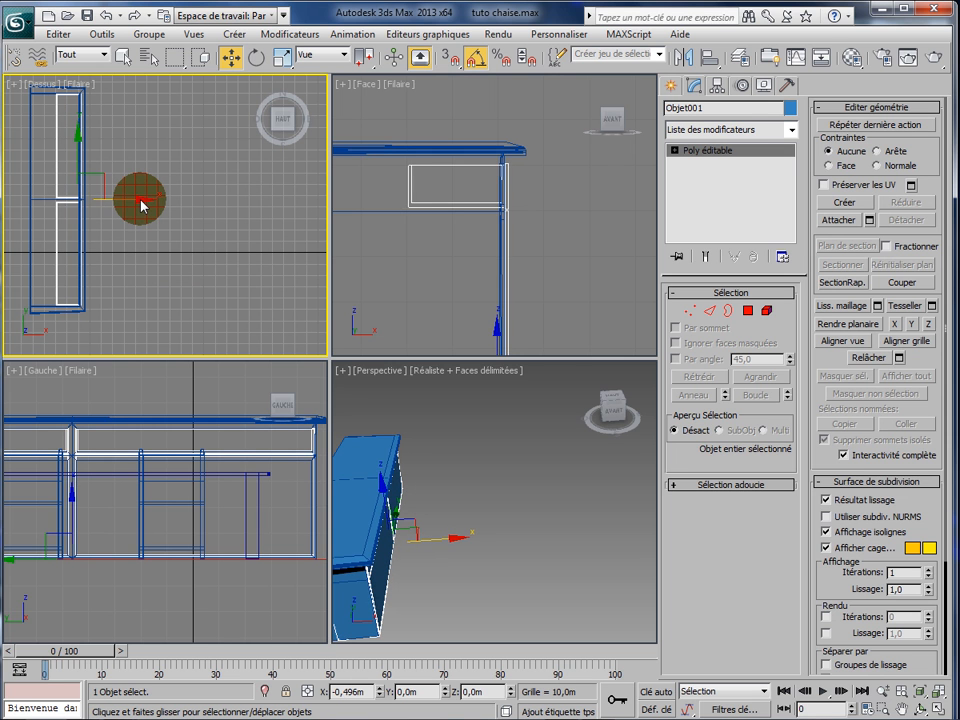
pyautogui.moveTo(141, 205); pyautogui.dragTo(145, 207)
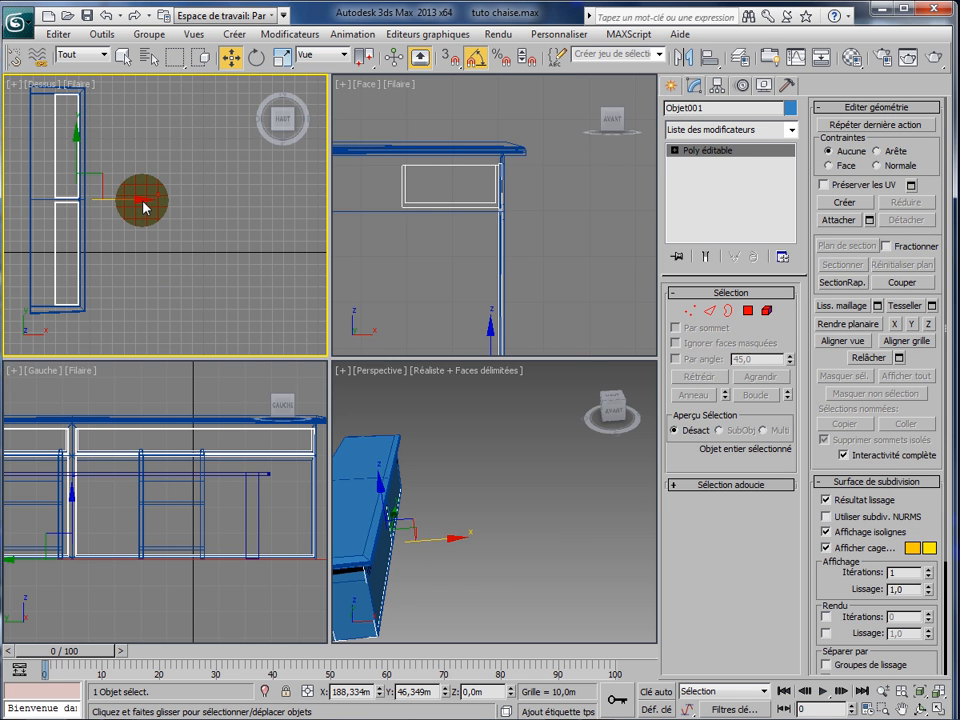
pyautogui.moveTo(144, 207); pyautogui.dragTo(147, 207)
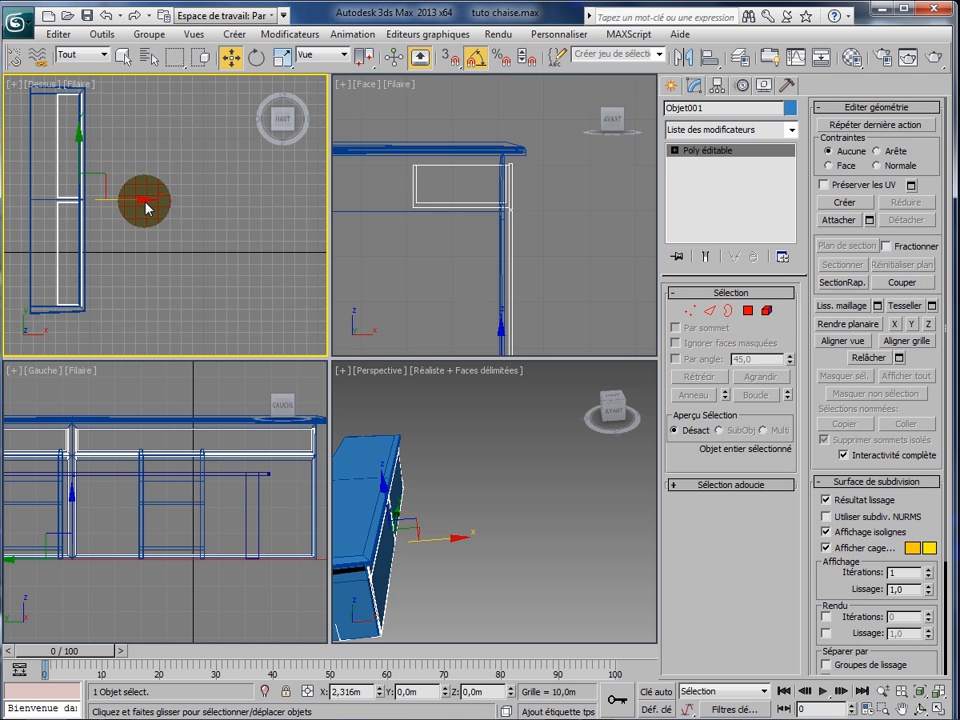
pyautogui.moveTo(145, 206); pyautogui.dragTo(145, 206)
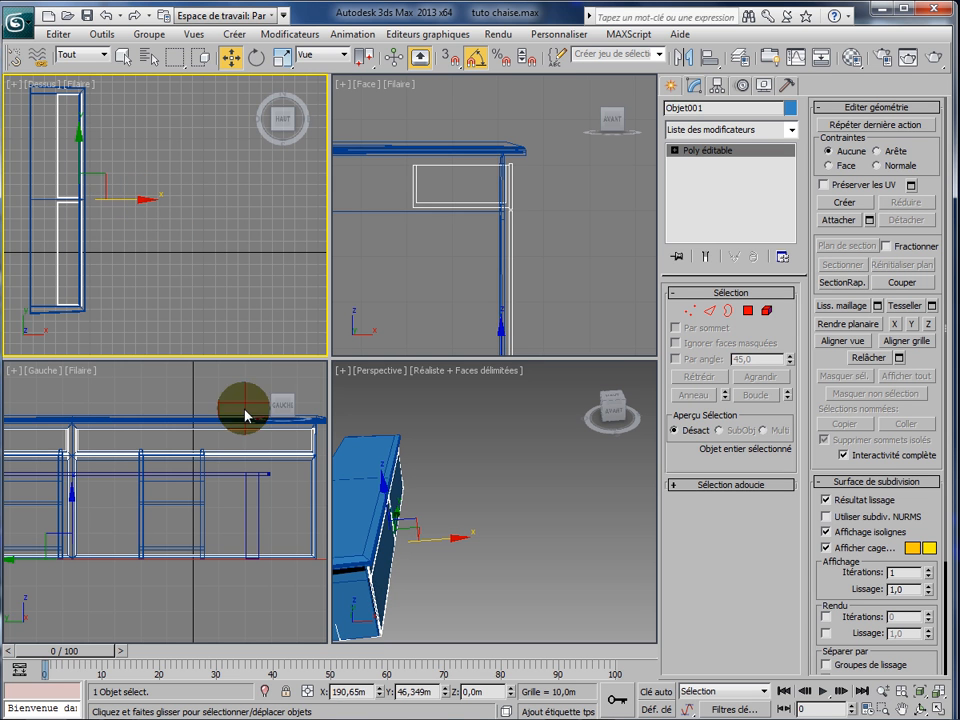
pyautogui.click(380, 695)
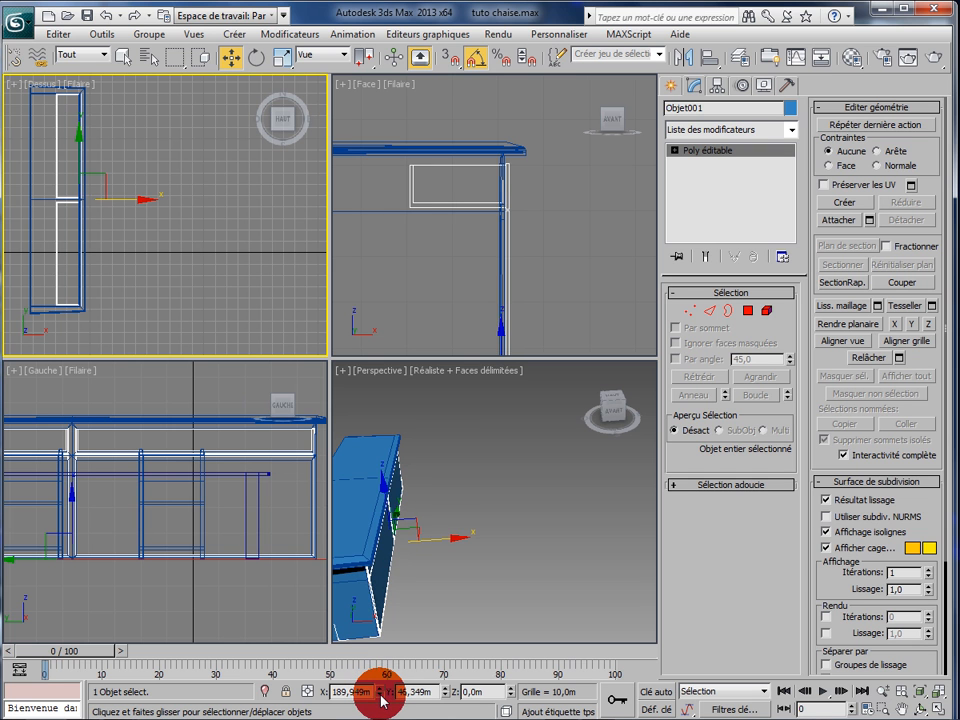
pyautogui.click(380, 696)
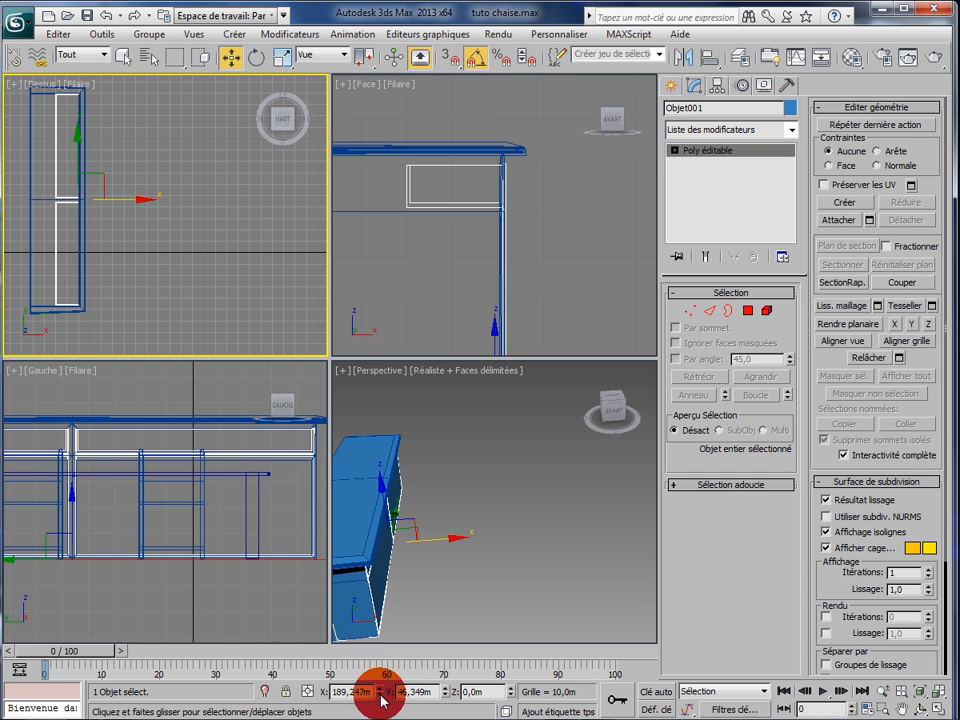
pyautogui.click(380, 689)
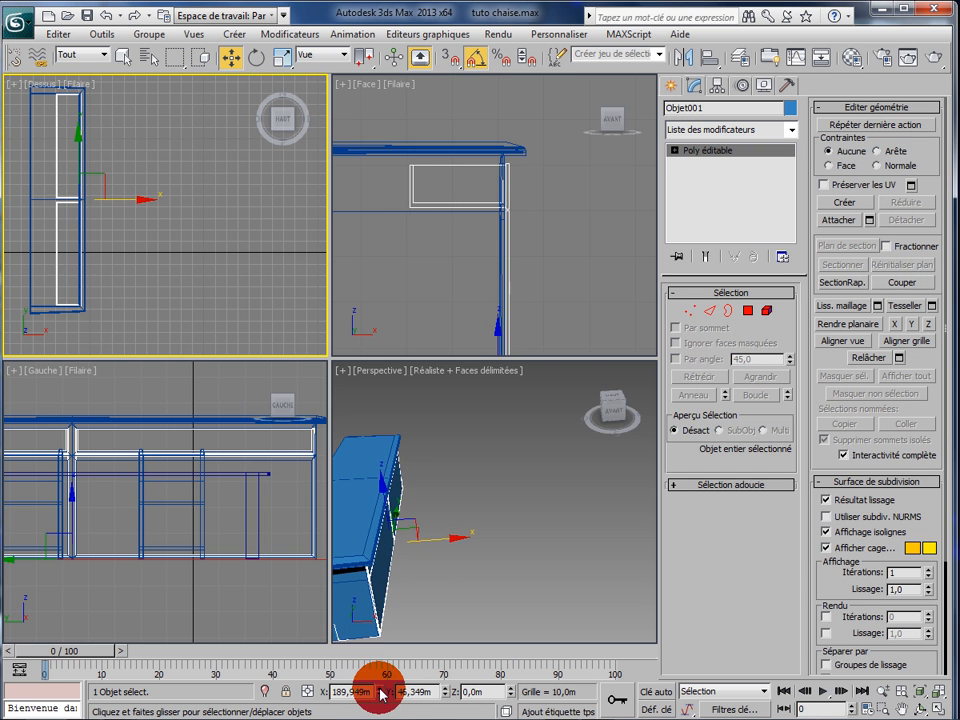
# - Fine-tune the fronts' X position to 189,862m in the enlarged Face view so they sit against the cabinet edge
pyautogui.rightClick(574, 271)
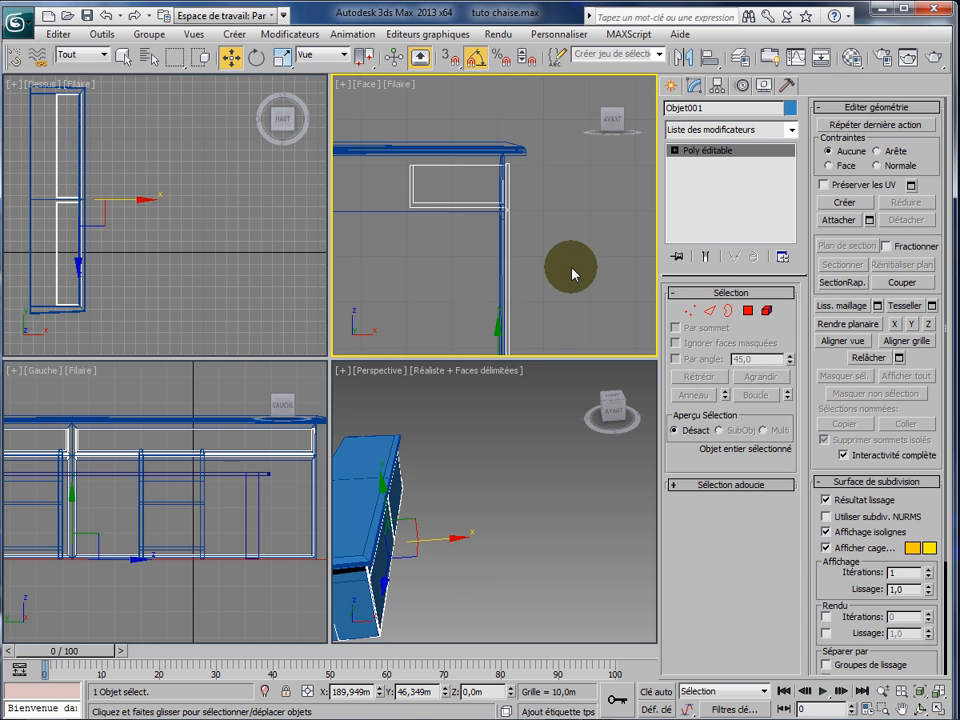
pyautogui.hotkey('alt', 'w')
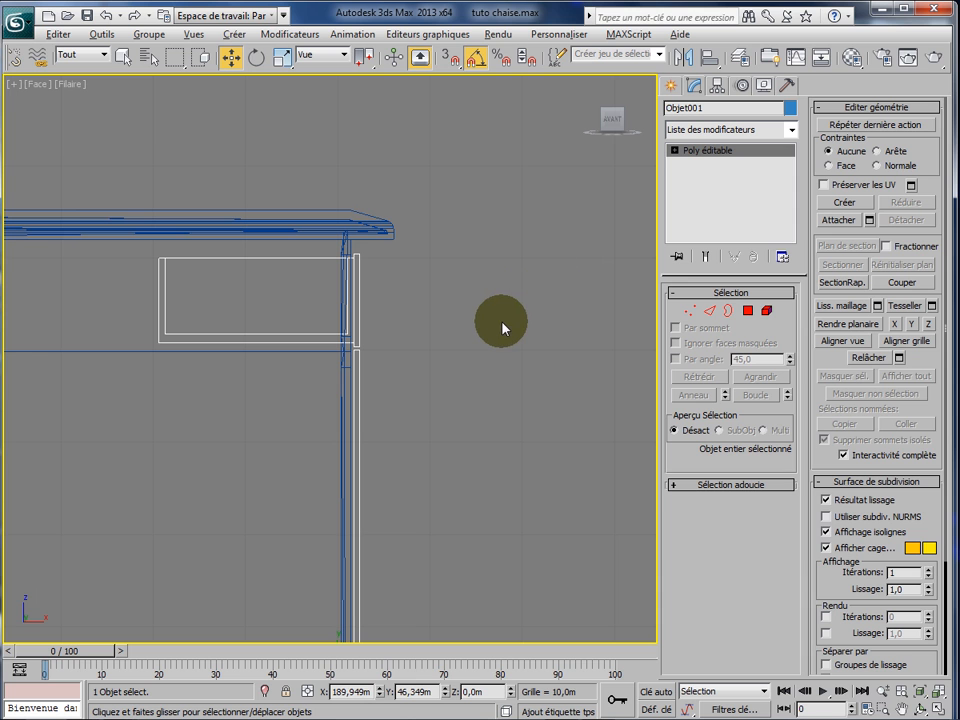
pyautogui.moveTo(503, 328); pyautogui.dragTo(433, 307, button='middle')
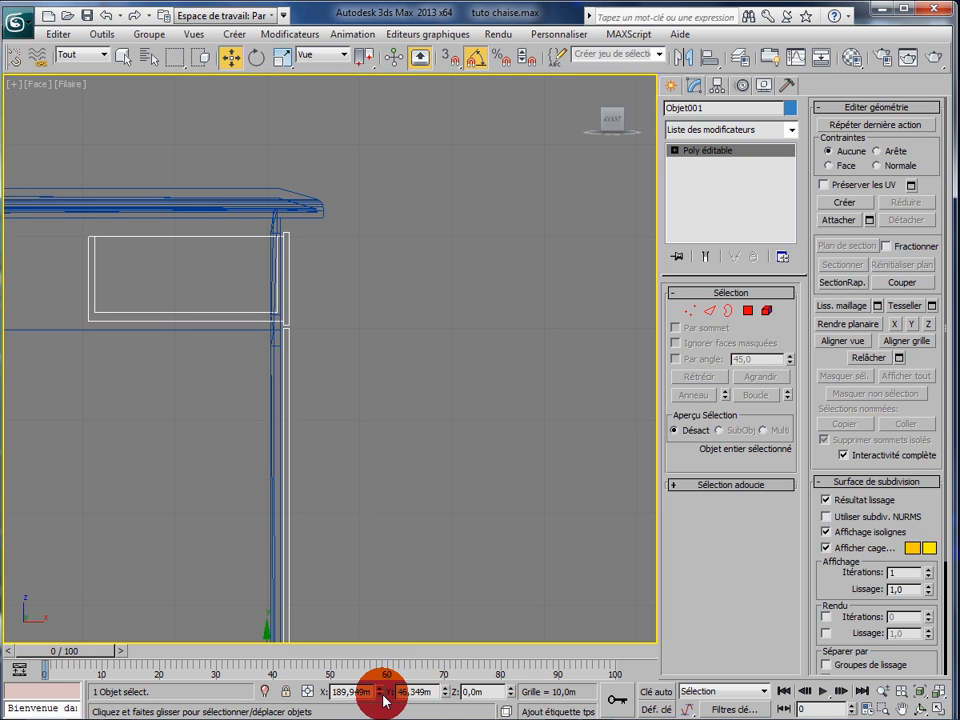
pyautogui.moveTo(380, 695); pyautogui.dragTo(380, 695)
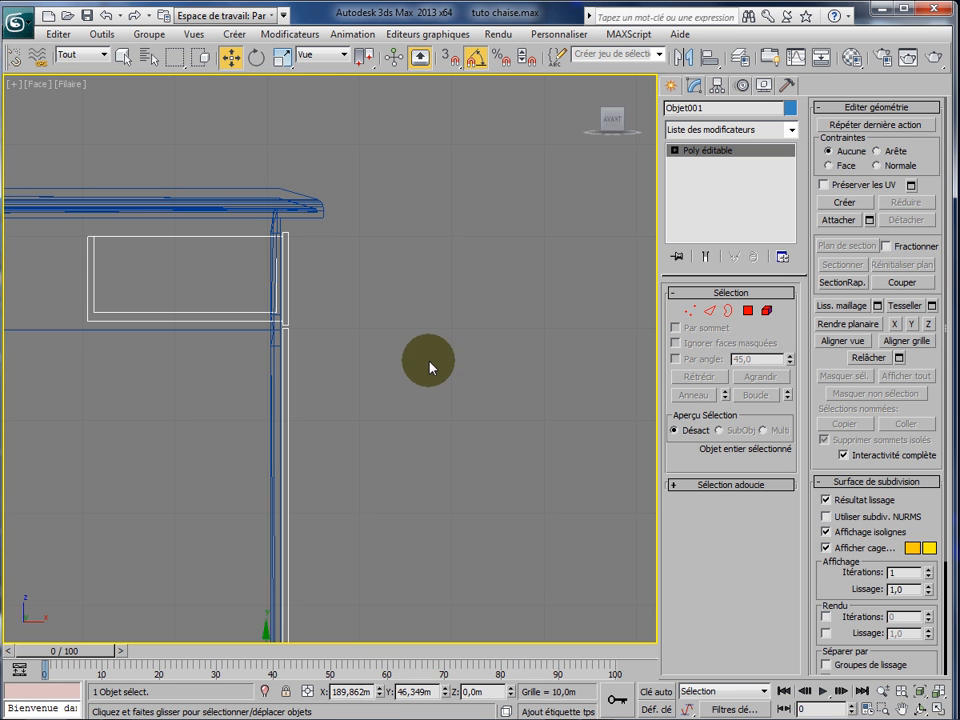
# - Select the sideboard body in the enlarged Perspective view and frame it so its door and drawer fronts face the camera
pyautogui.hotkey('alt', 'w')
pyautogui.click(478, 466)
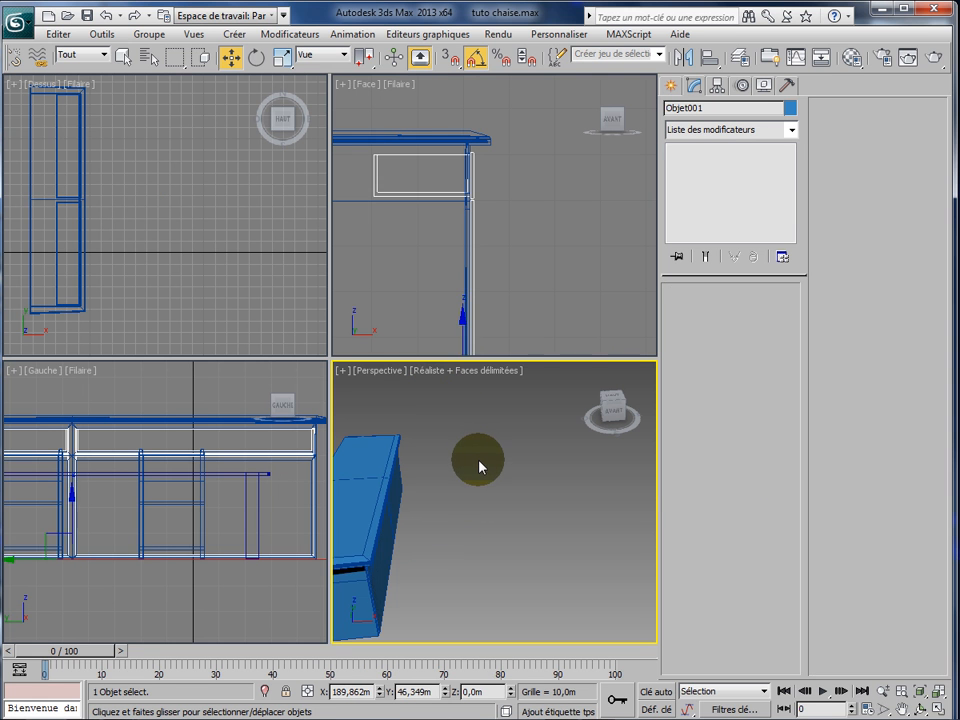
pyautogui.click(478, 466)
pyautogui.hotkey('alt', 'w')
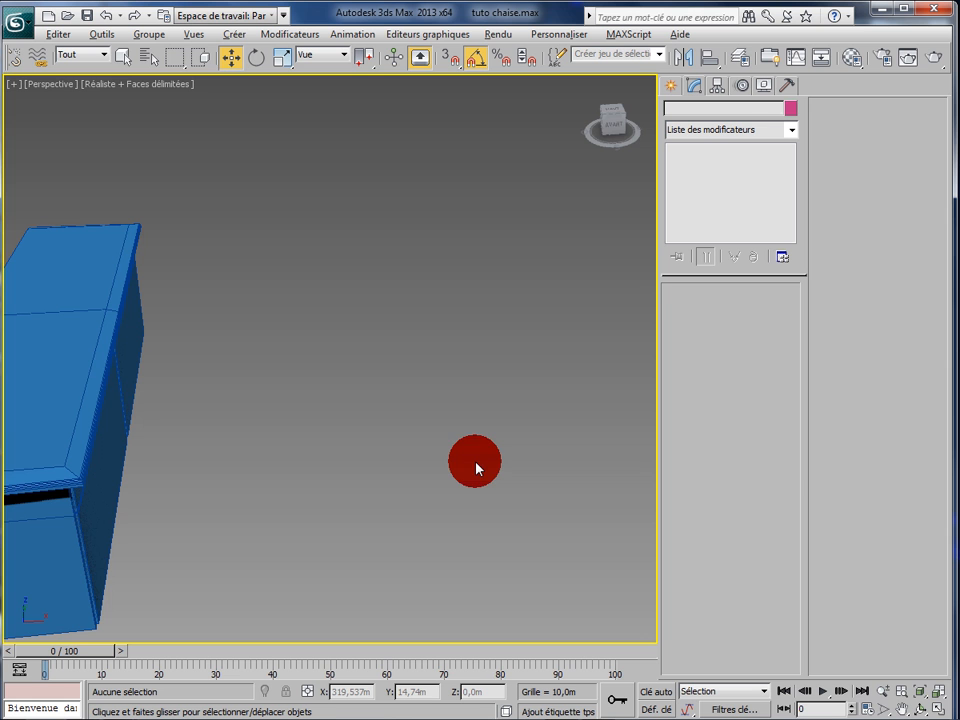
pyautogui.click(81, 380)
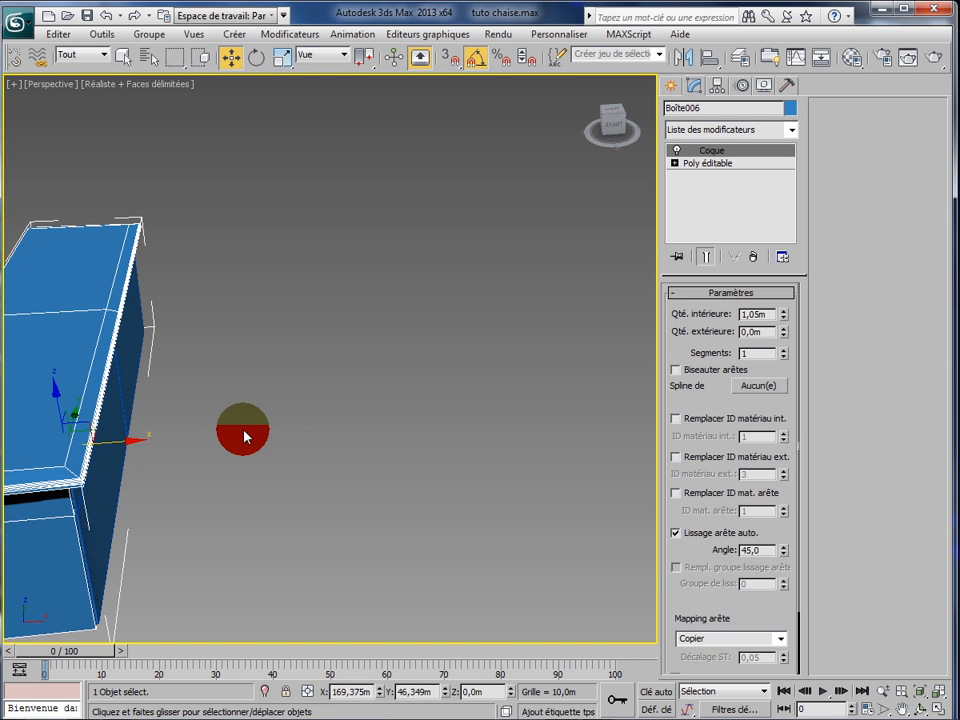
pyautogui.press('z')
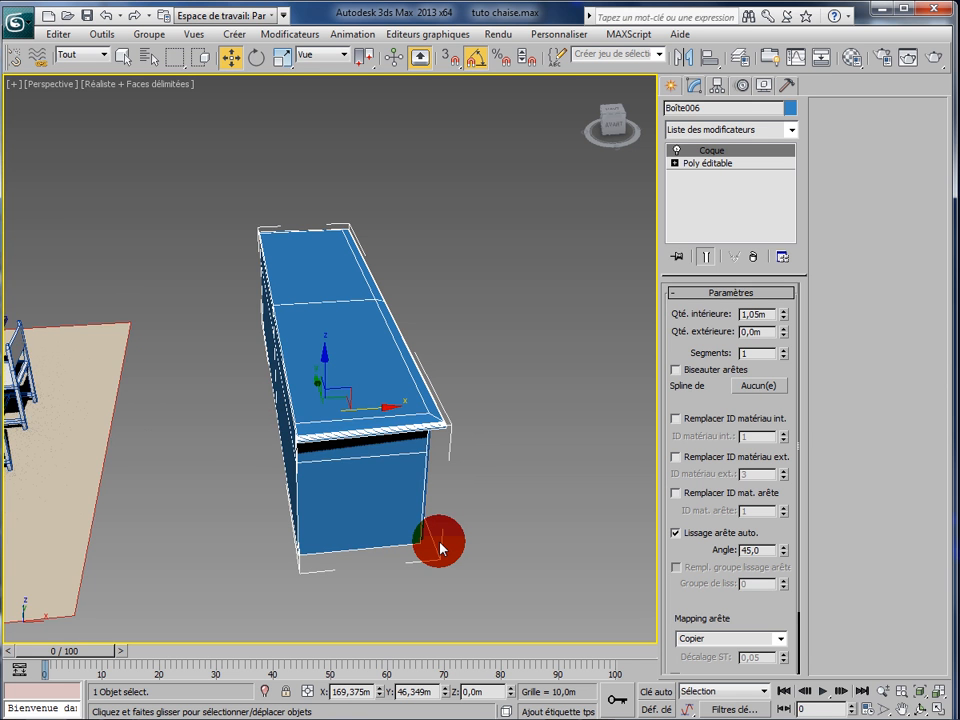
pyautogui.keyDown('alt'); pyautogui.moveTo(443, 546); pyautogui.dragTo(321, 519, button='middle'); pyautogui.keyUp('alt')
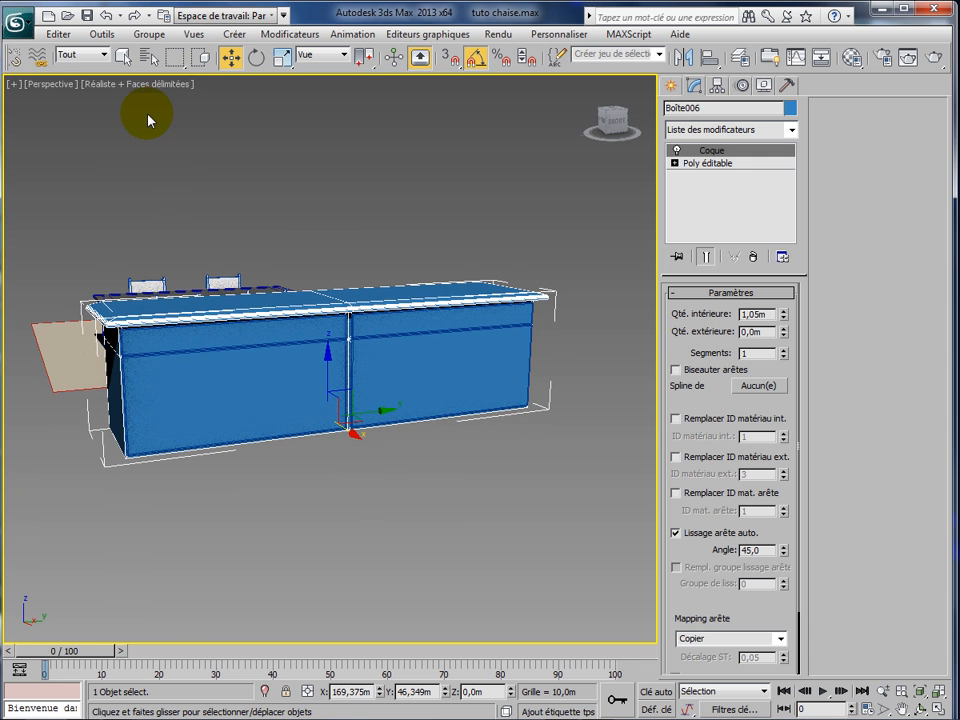
# - Examine the sideboard's fronts with the edged faces display turned off, and restore that display
pyautogui.press('F4')
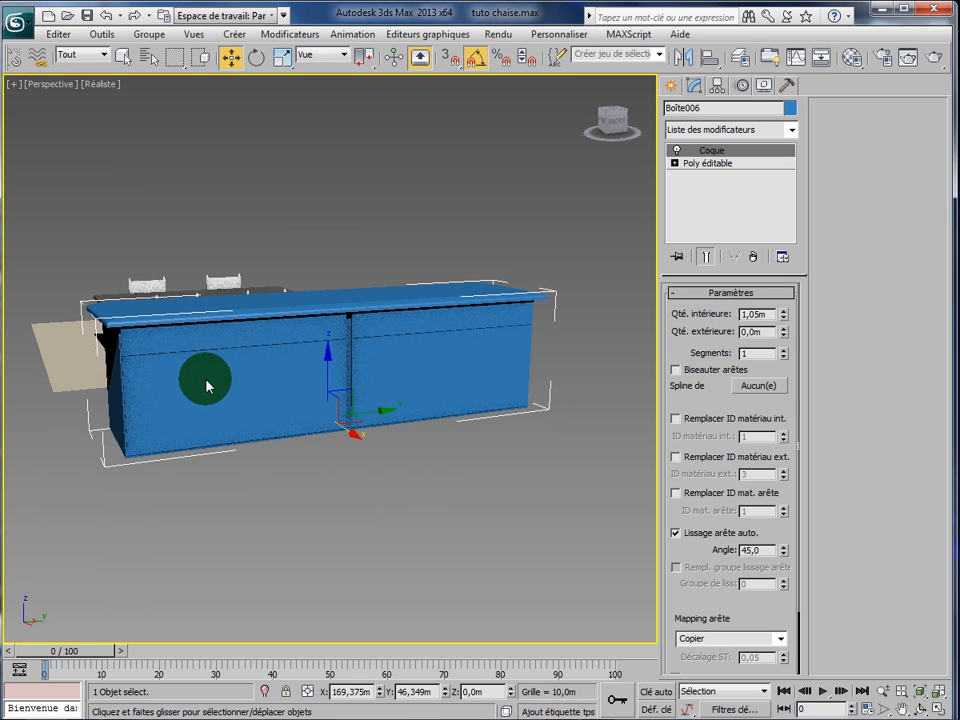
pyautogui.click(465, 503)
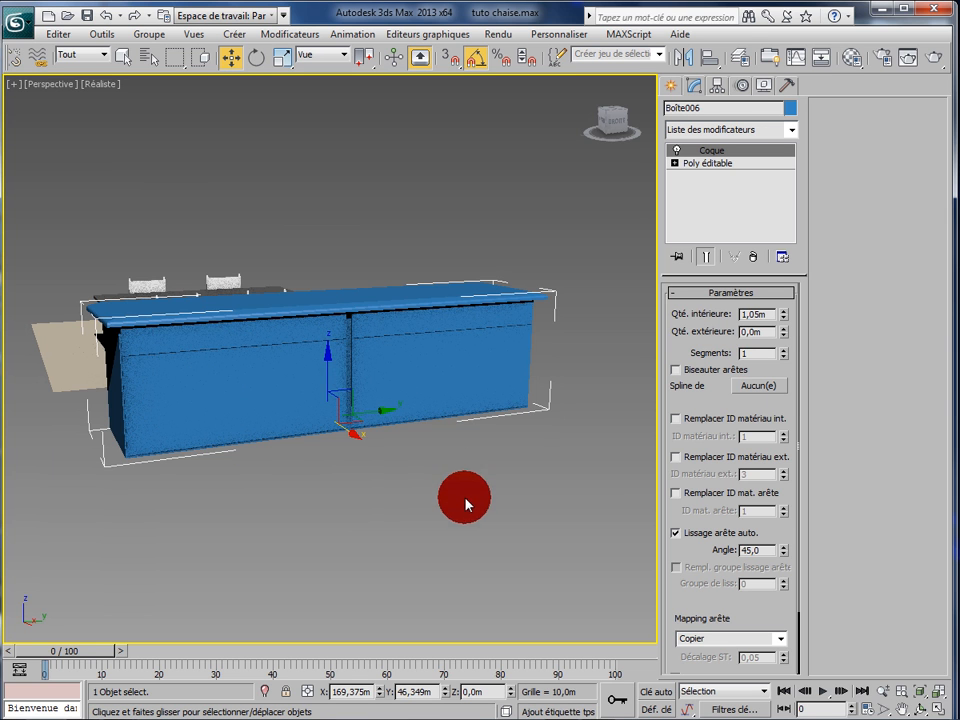
pyautogui.press('F4')
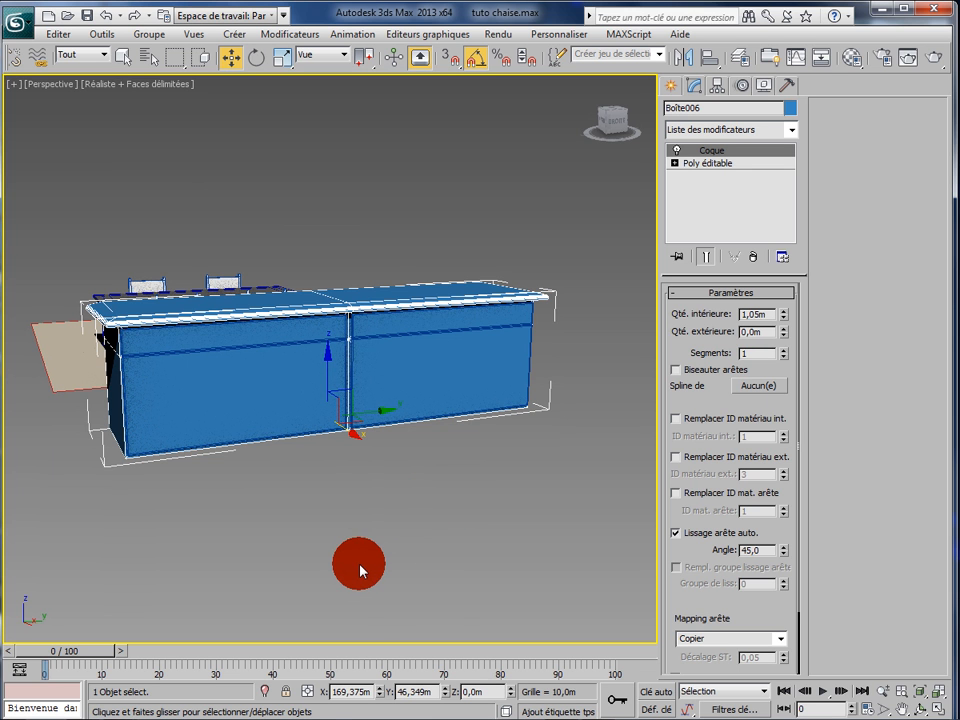
# - Change the Face viewport to the Droite view and enlarge it around the middle of the sideboard's fronts
pyautogui.hotkey('alt', 'w')
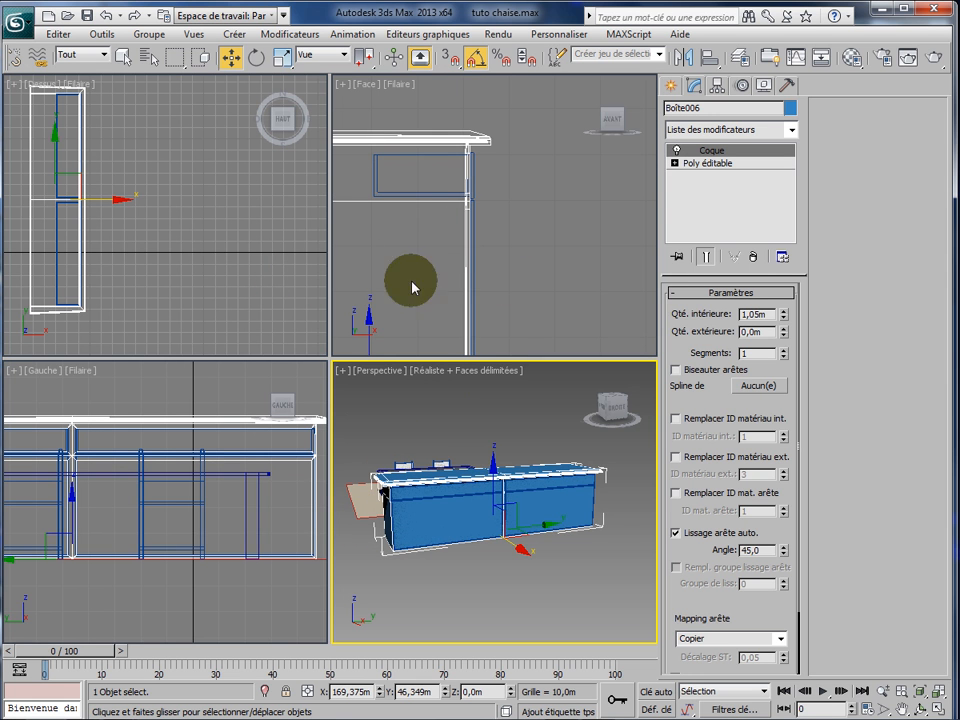
pyautogui.click(553, 273)
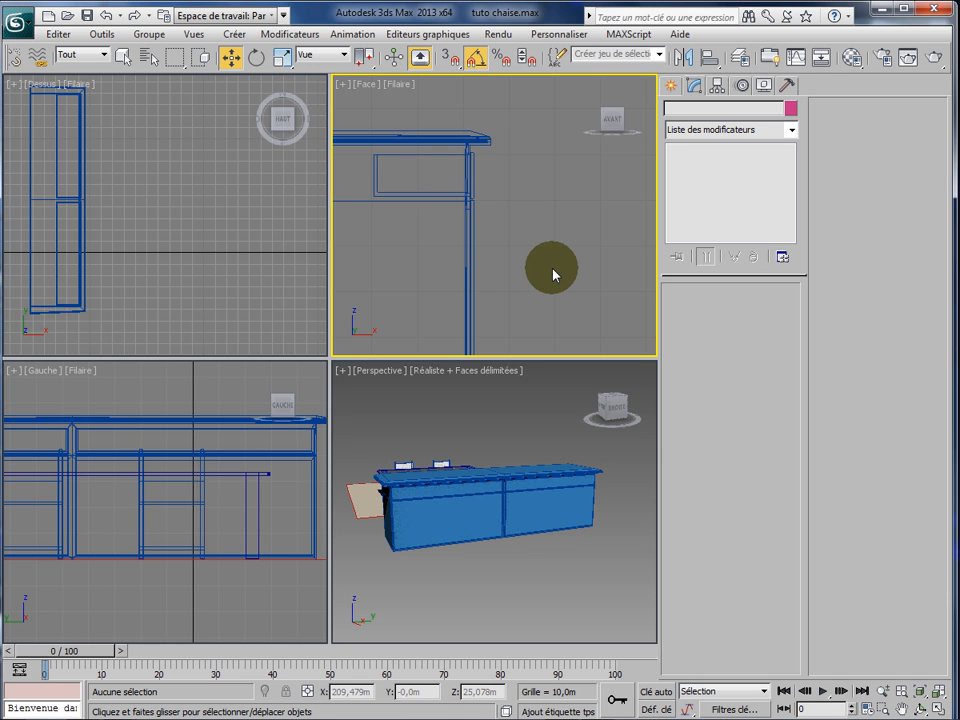
pyautogui.hotkey('alt', 'w')
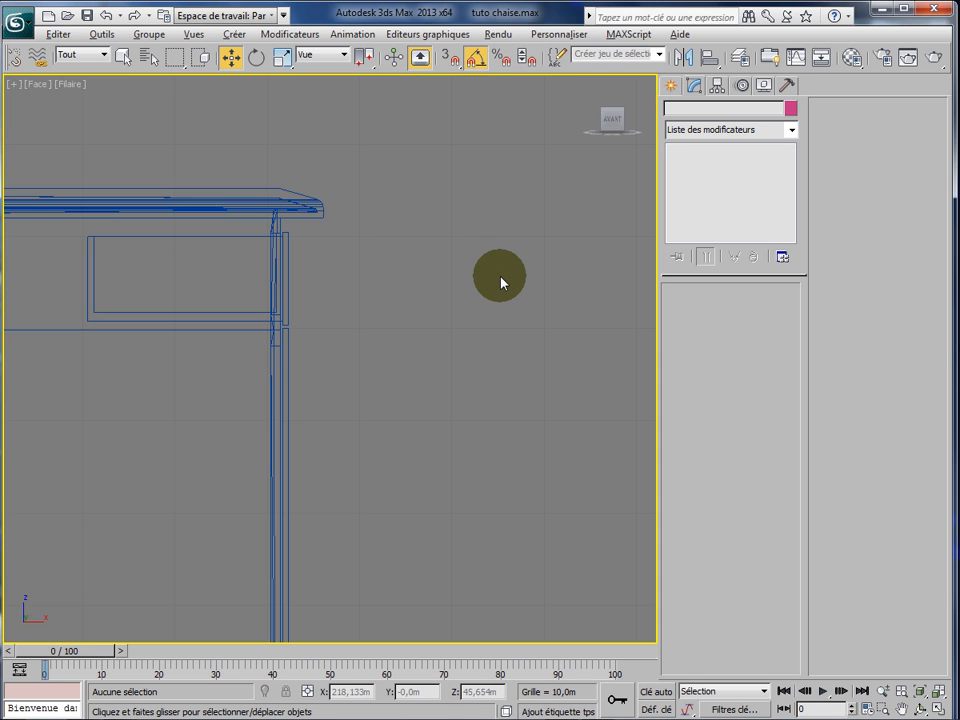
pyautogui.click(38, 85)
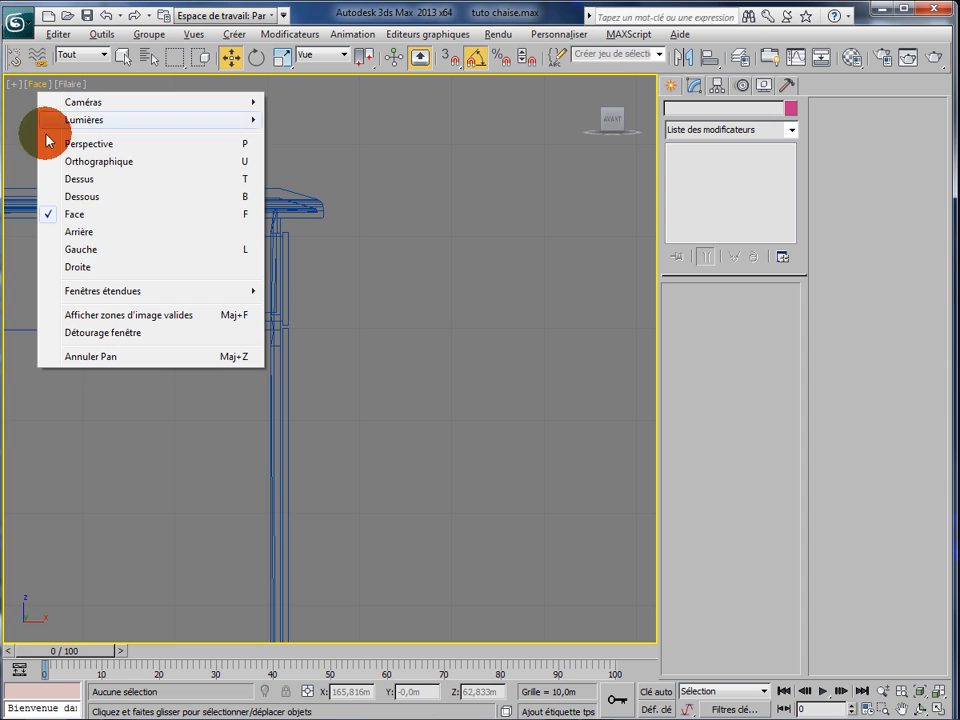
pyautogui.click(78, 267)
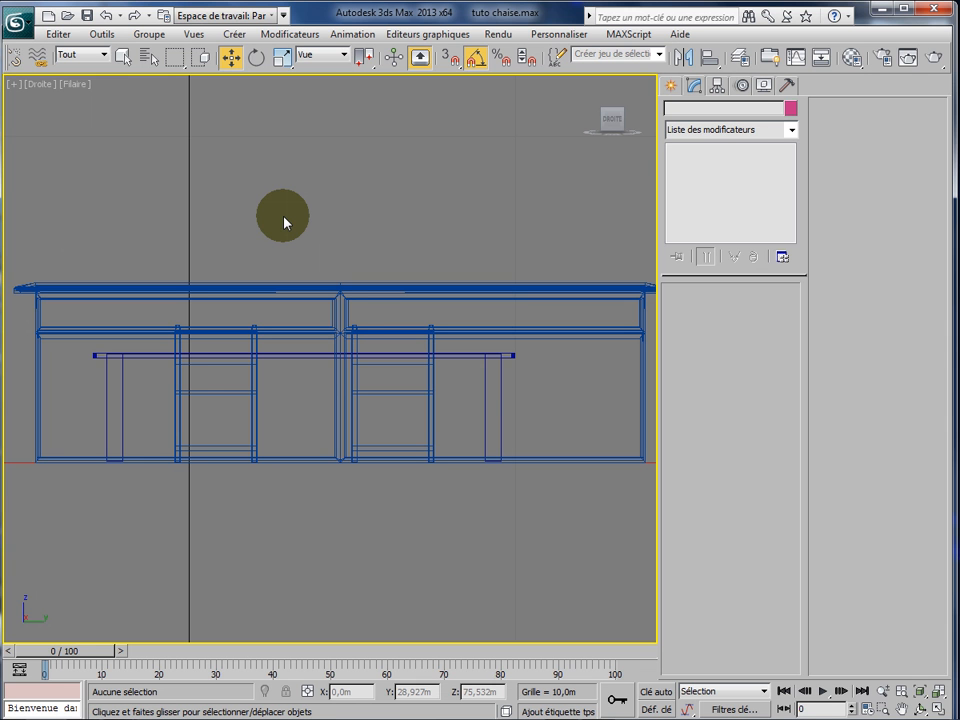
pyautogui.moveTo(283, 223); pyautogui.dragTo(277, 237, button='middle')
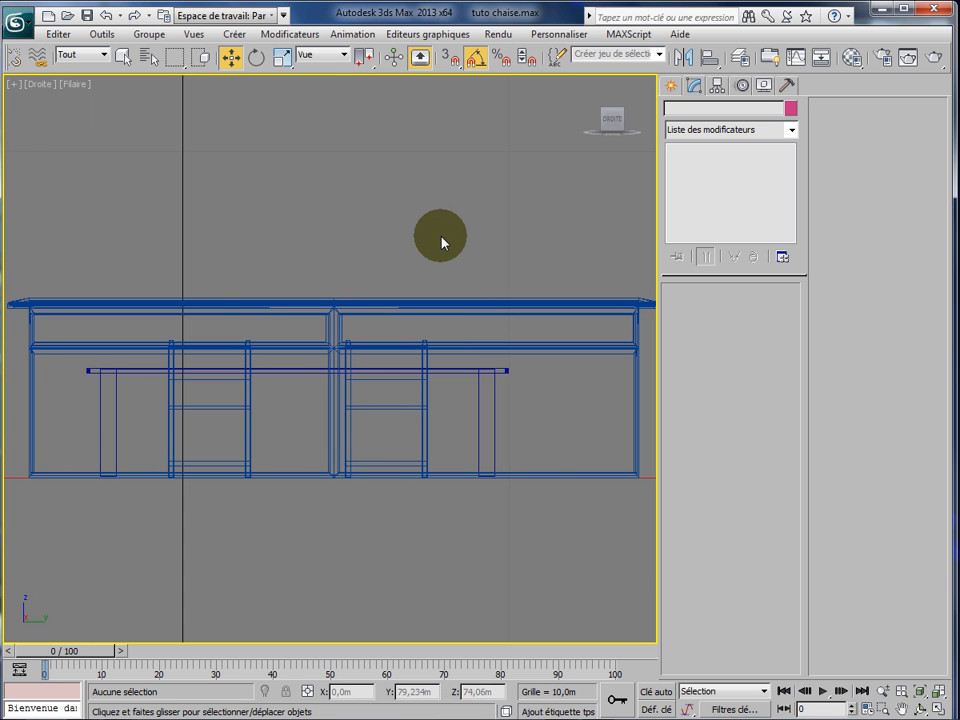
pyautogui.scroll(2, 442, 238)
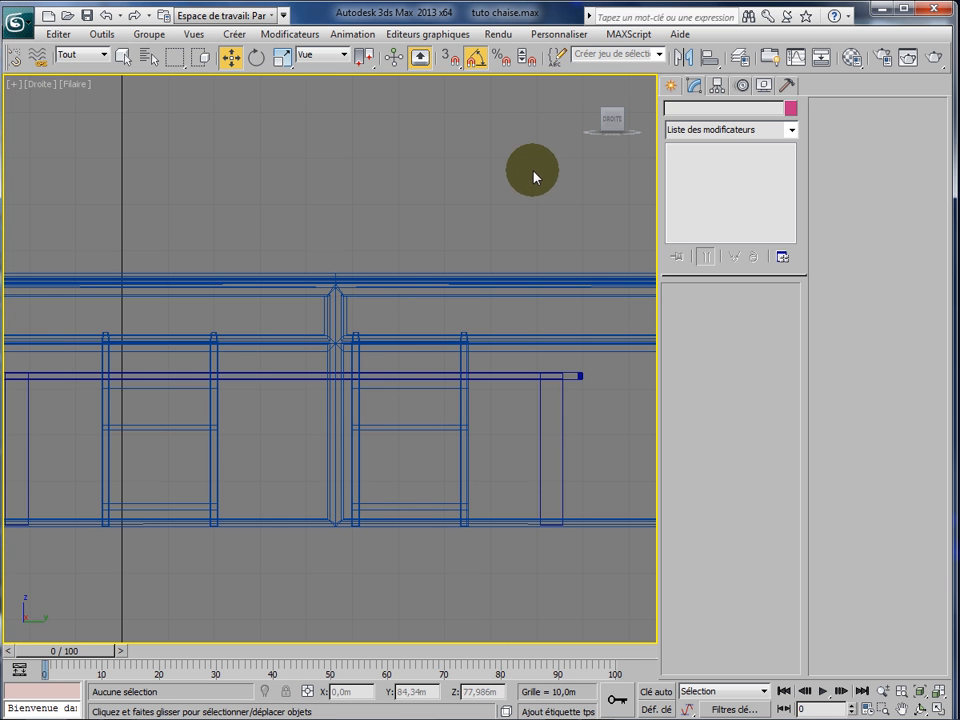
pyautogui.click(712, 184)
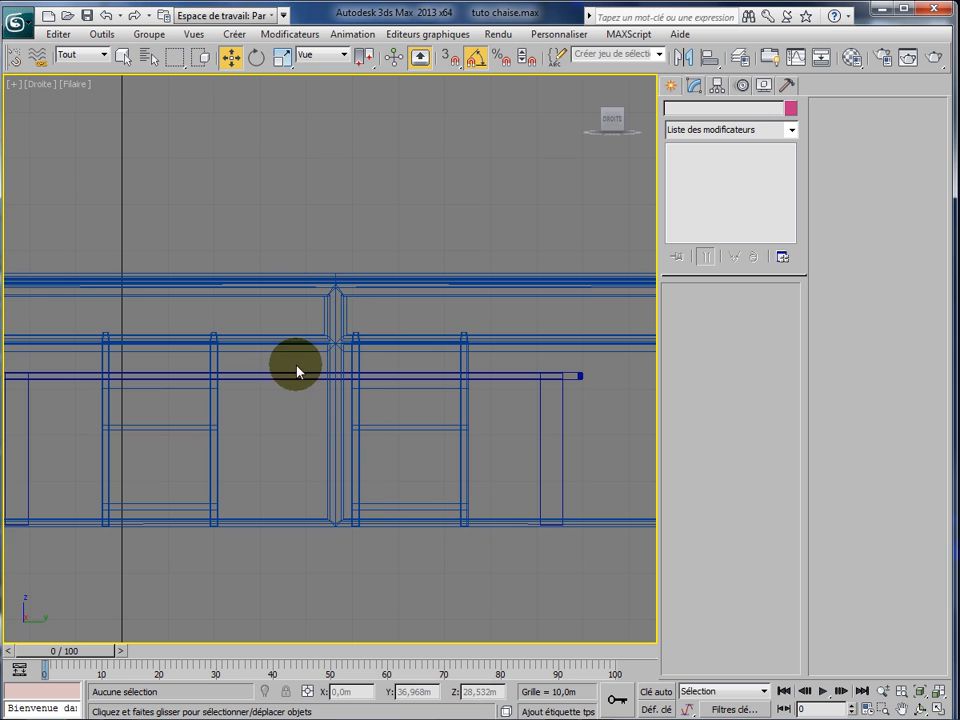
# - Select the door and drawer fronts object and display it from a slightly rotated orthographic view with Réaliste shading
pyautogui.click(323, 309)
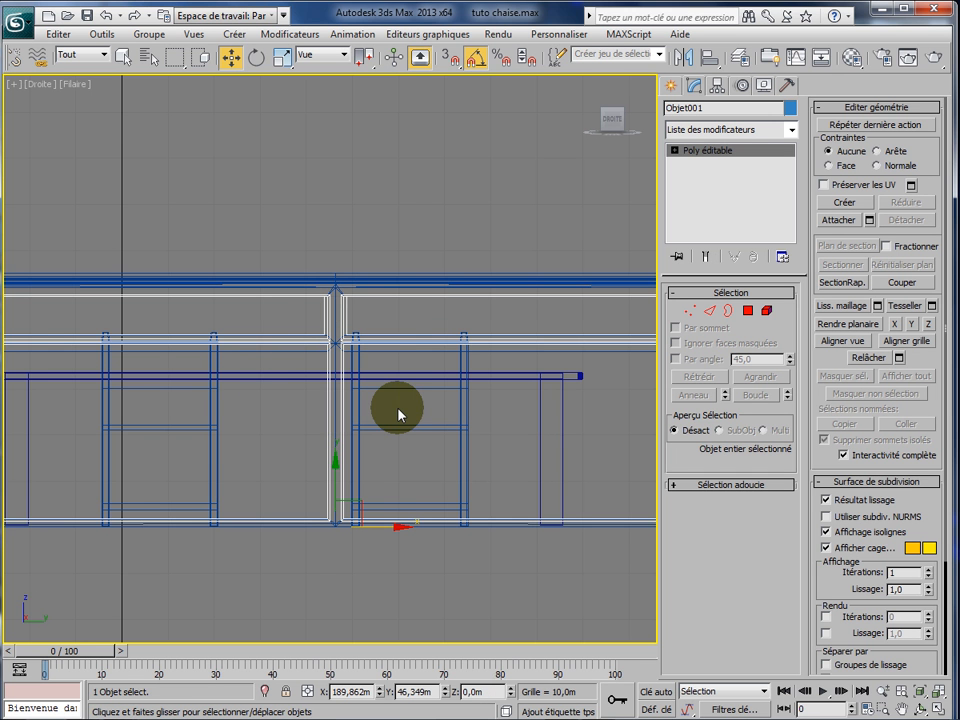
pyautogui.moveTo(386, 411)
pyautogui.keyDown('alt'); pyautogui.mouseDown(button='middle')
pyautogui.moveTo(336, 407)
pyautogui.moveTo(377, 399)
pyautogui.moveTo(403, 411)
pyautogui.moveTo(400, 419)
pyautogui.moveTo(399, 411)
pyautogui.mouseUp(button='middle'); pyautogui.keyUp('alt')
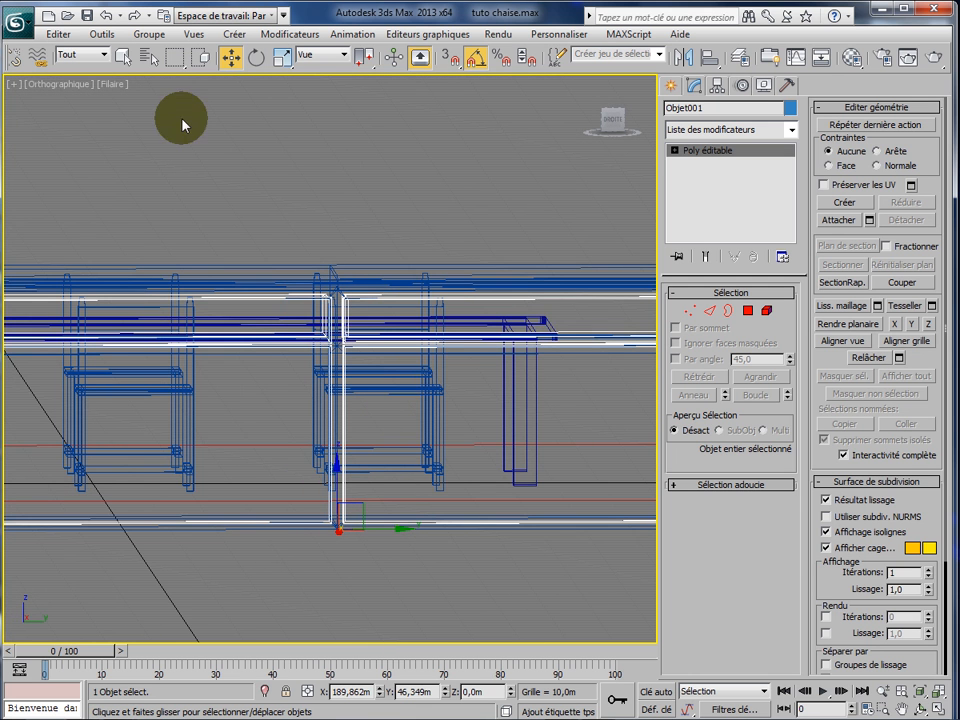
pyautogui.click(110, 84)
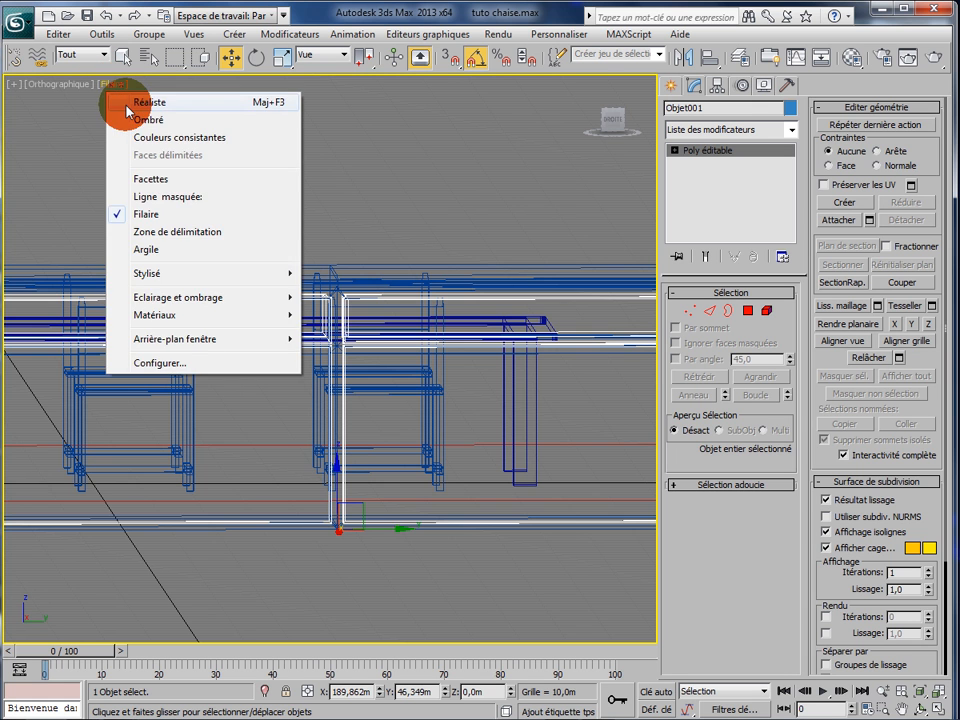
pyautogui.click(128, 110)
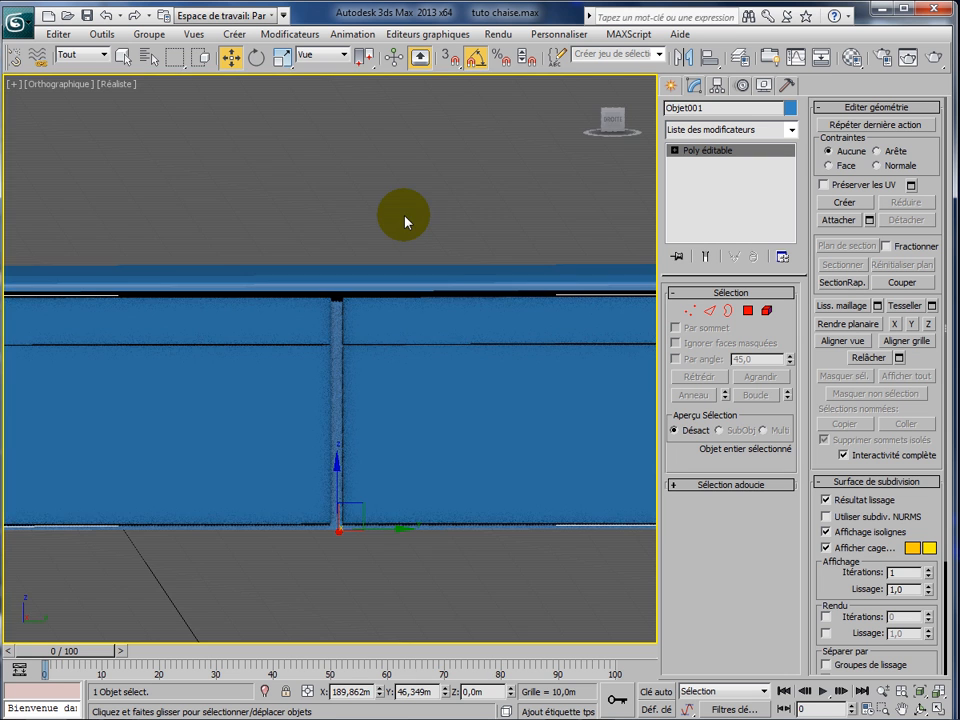
pyautogui.rightClick(405, 222)
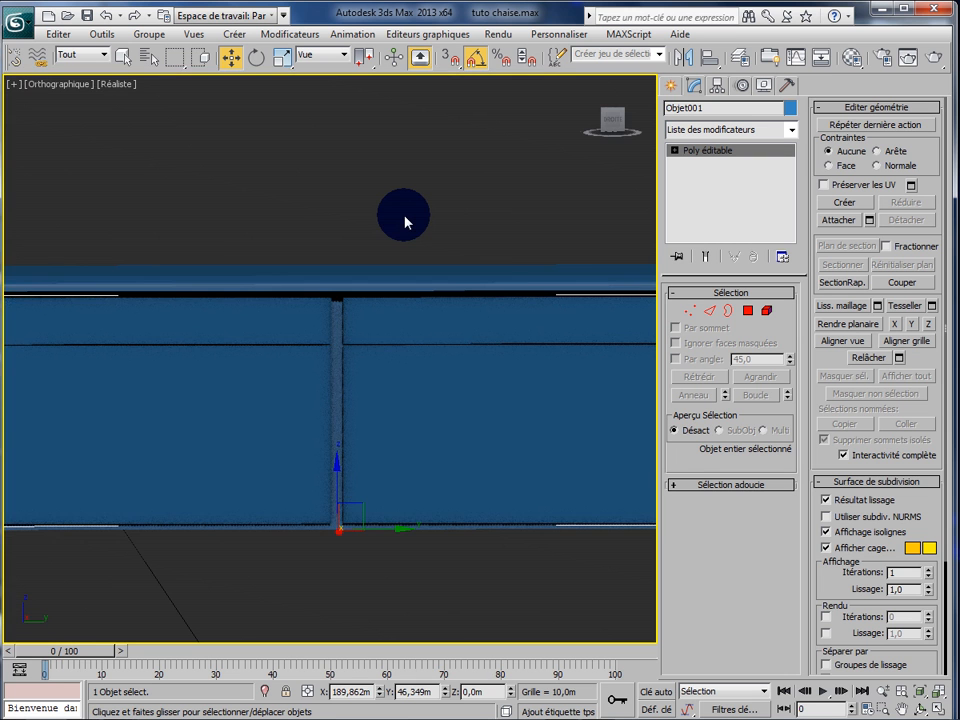
# - Turn on adaptive degradation for the shaded viewport
pyautogui.click(583, 719)
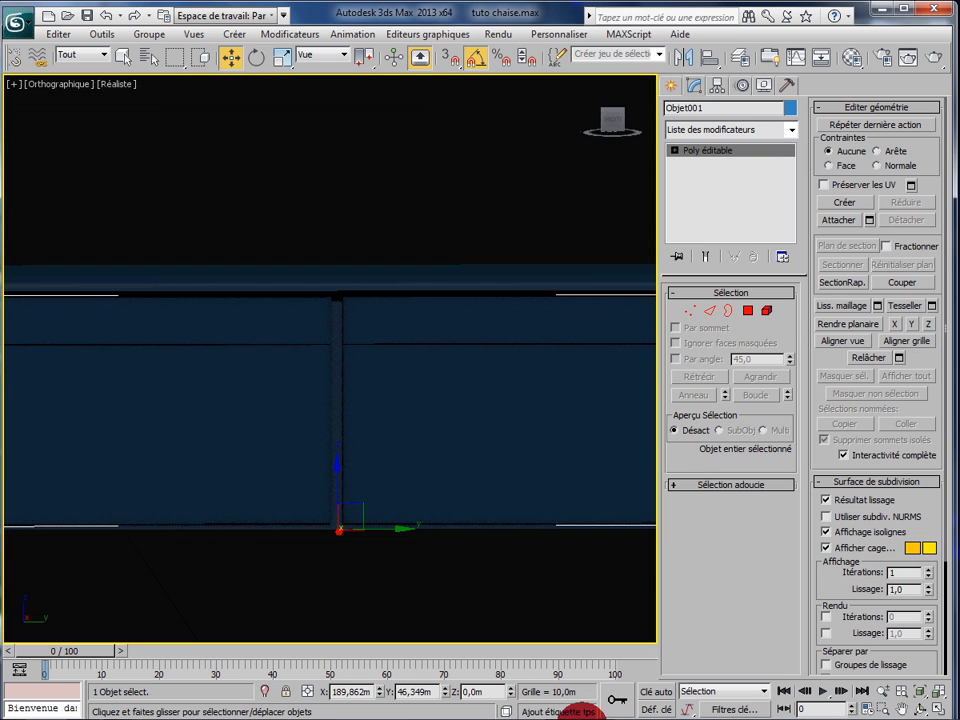
pyautogui.click(508, 710)
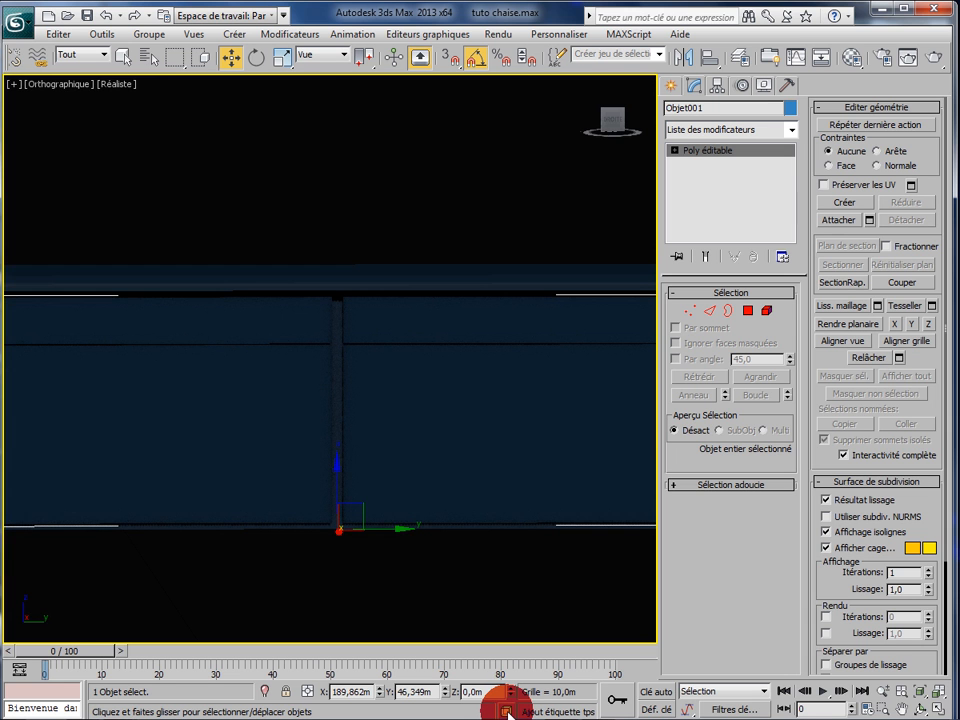
pyautogui.click(508, 712)
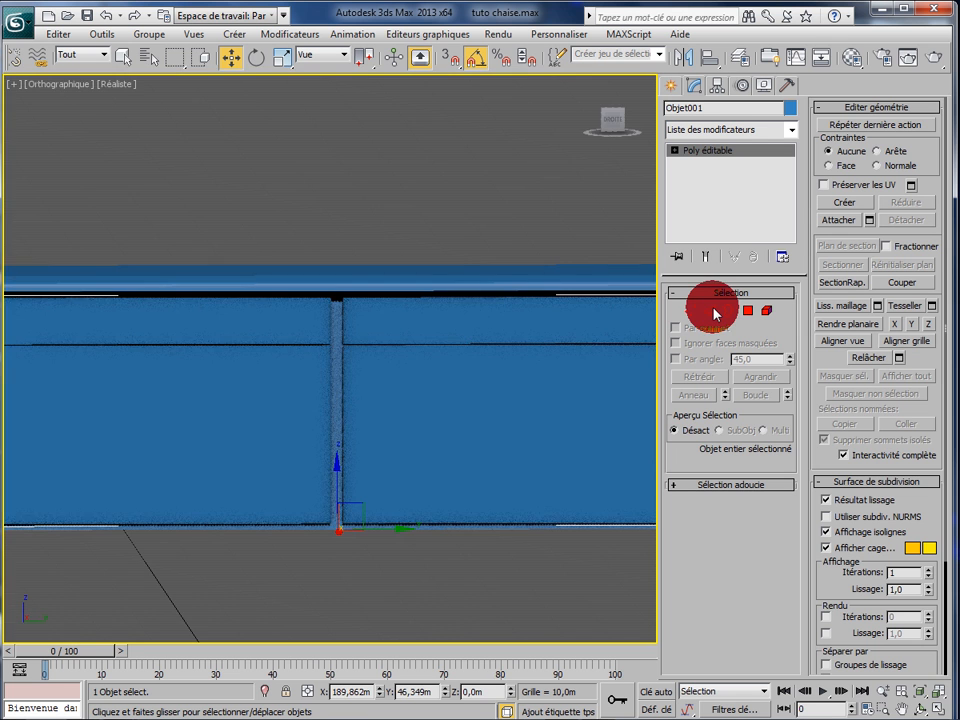
# - Activate edge editing on the fronts object and select the horizontal edges at the right-hand door's top gap and bottom
pyautogui.click(714, 315)
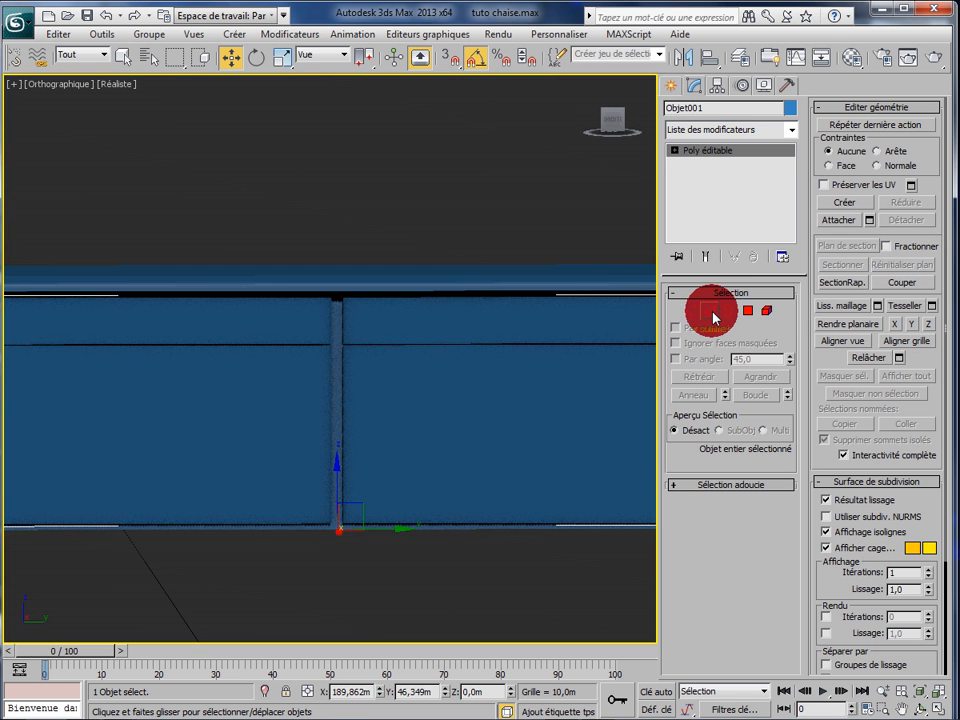
pyautogui.click(712, 312)
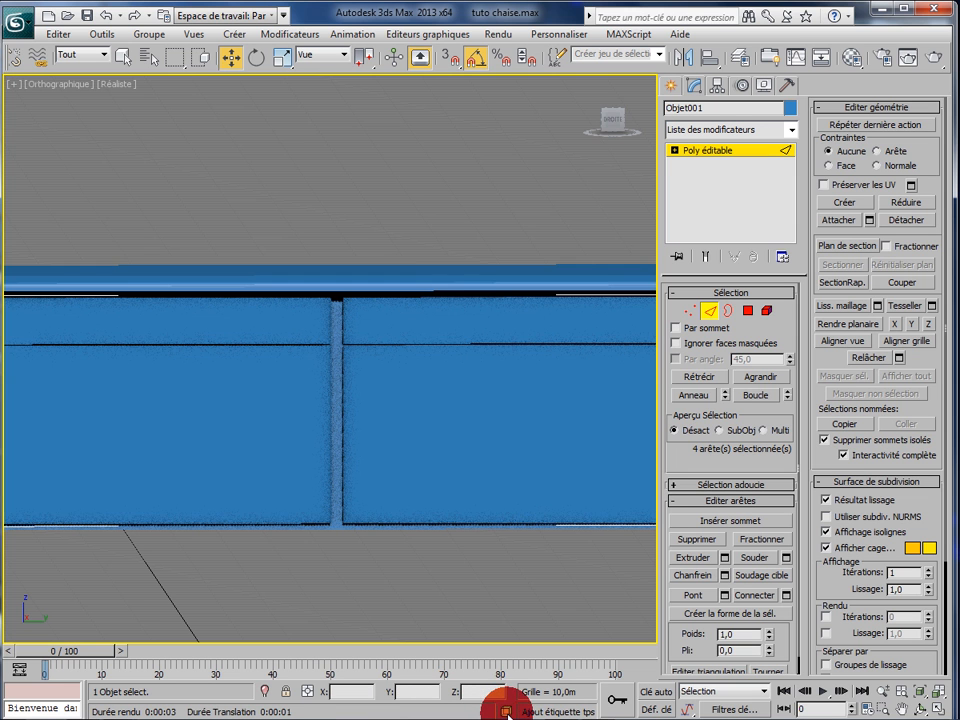
pyautogui.click(543, 303)
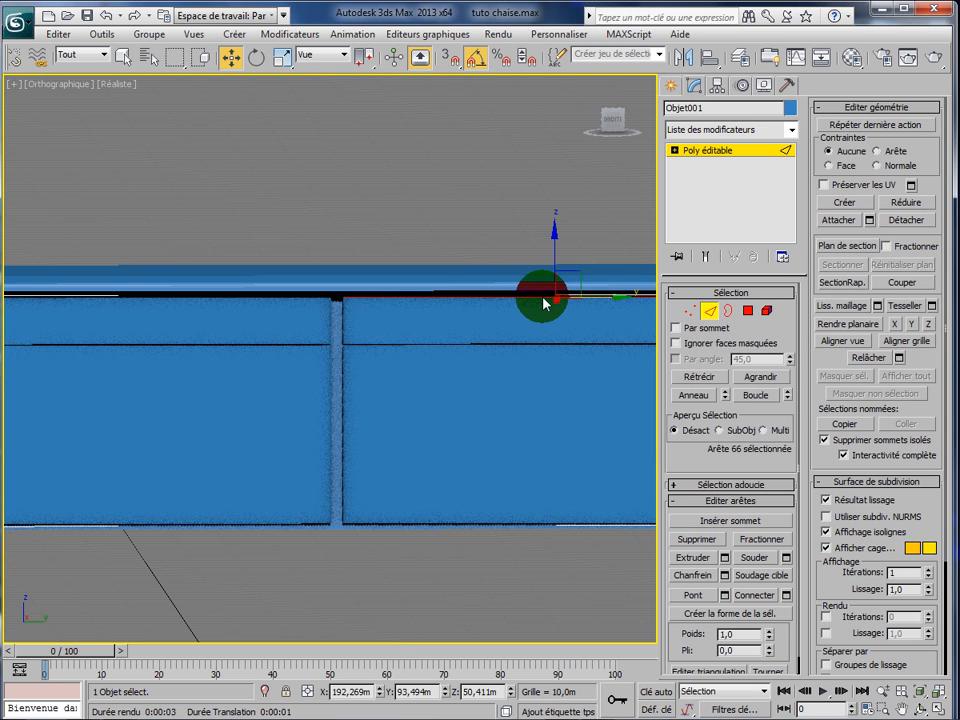
pyautogui.click(533, 350)
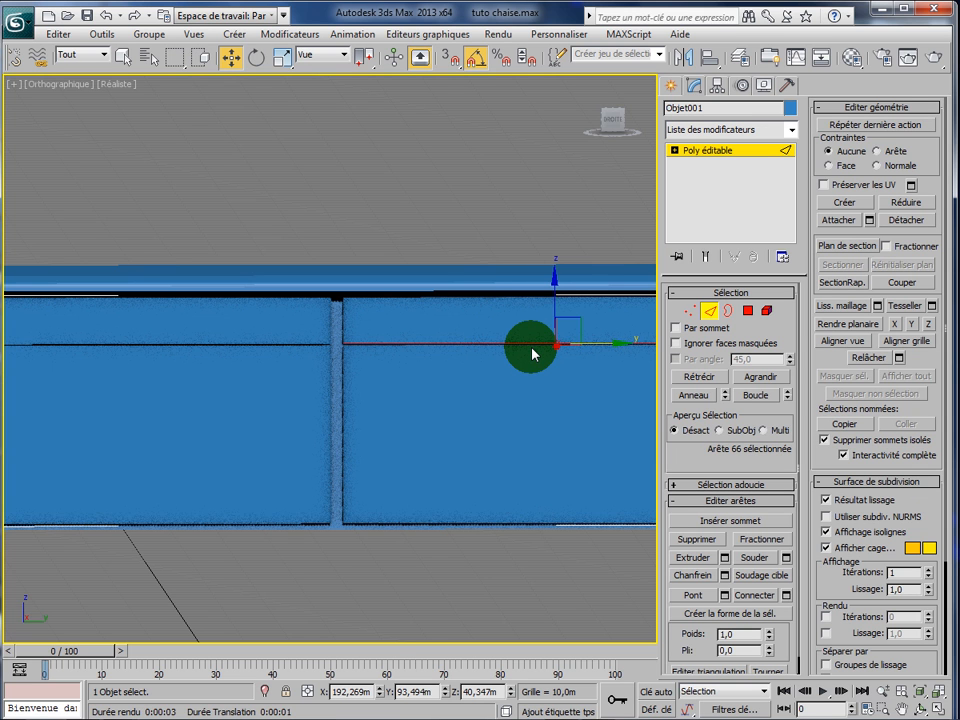
pyautogui.click(355, 350)
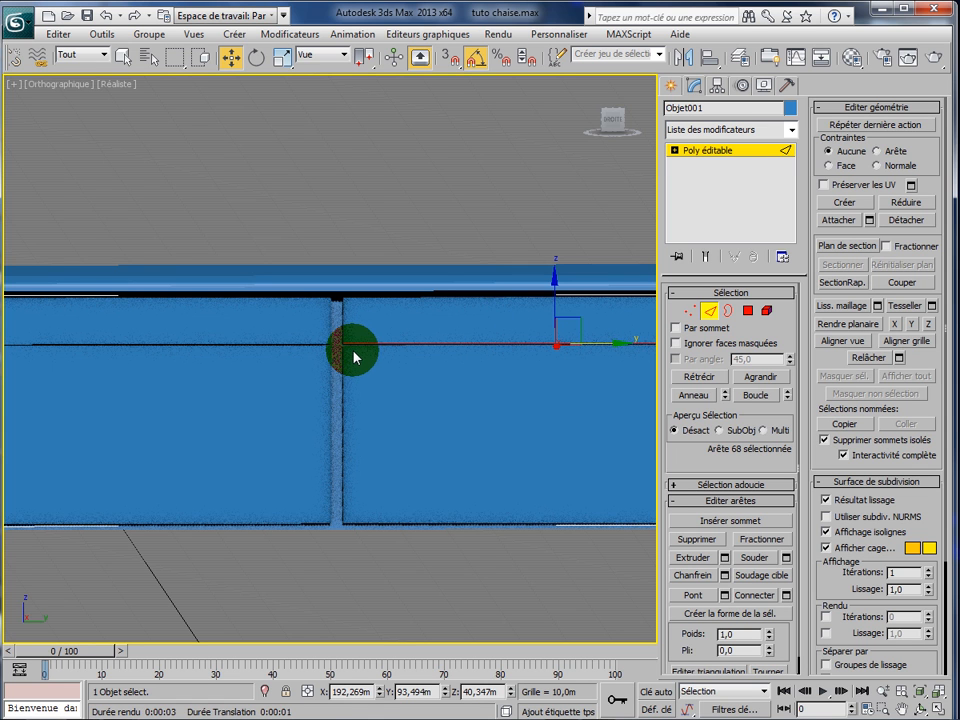
pyautogui.click(500, 524)
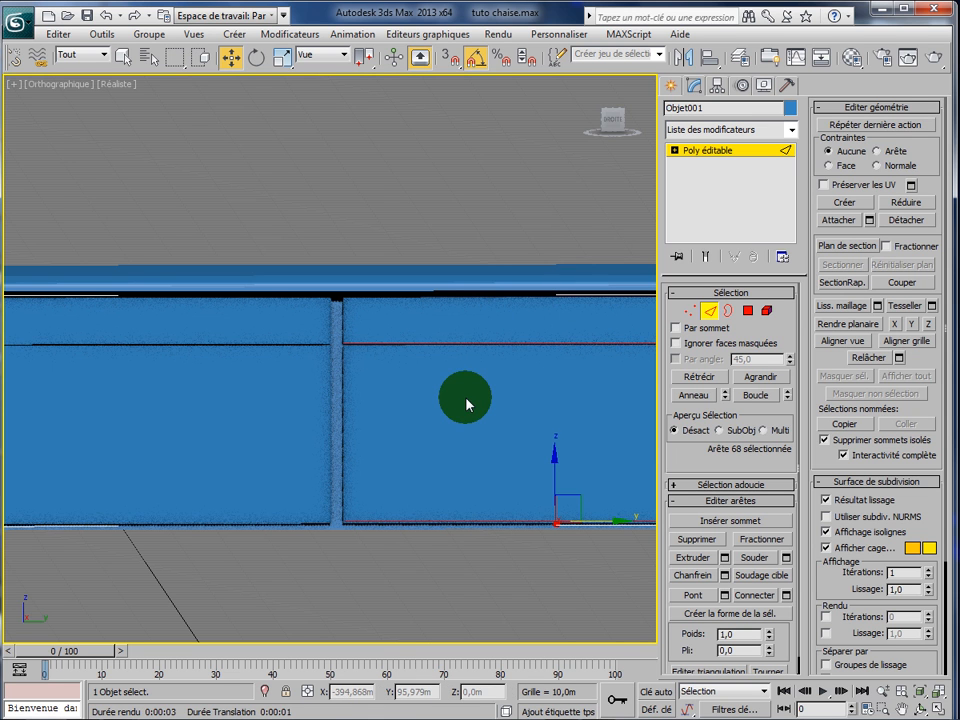
# - Replace the selected drawer edge above the gap with the right-hand door's own top edge, keeping the lower edge selected
pyautogui.moveTo(464, 410); pyautogui.dragTo(465, 411, button='middle')
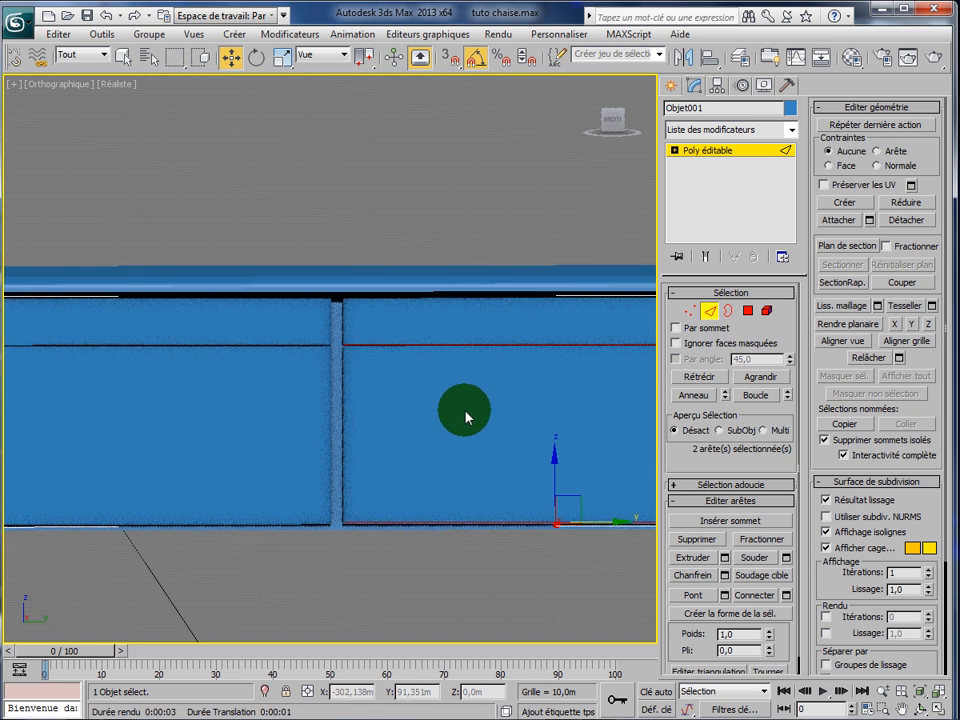
pyautogui.scroll(2, 465, 417)
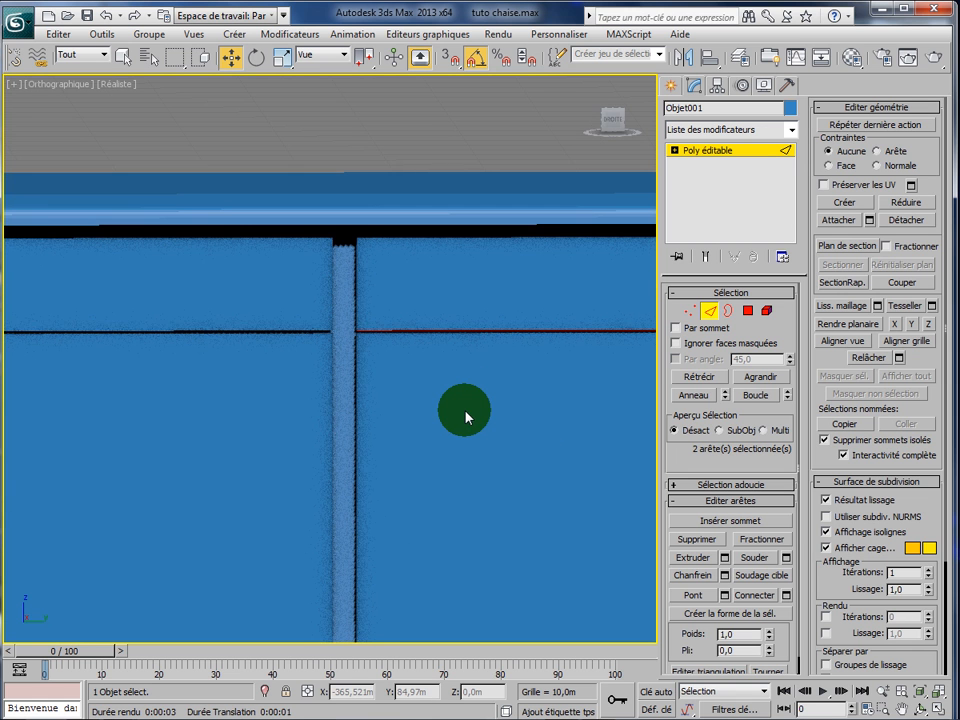
pyautogui.scroll(1, 465, 417)
pyautogui.scroll(1, 465, 417)
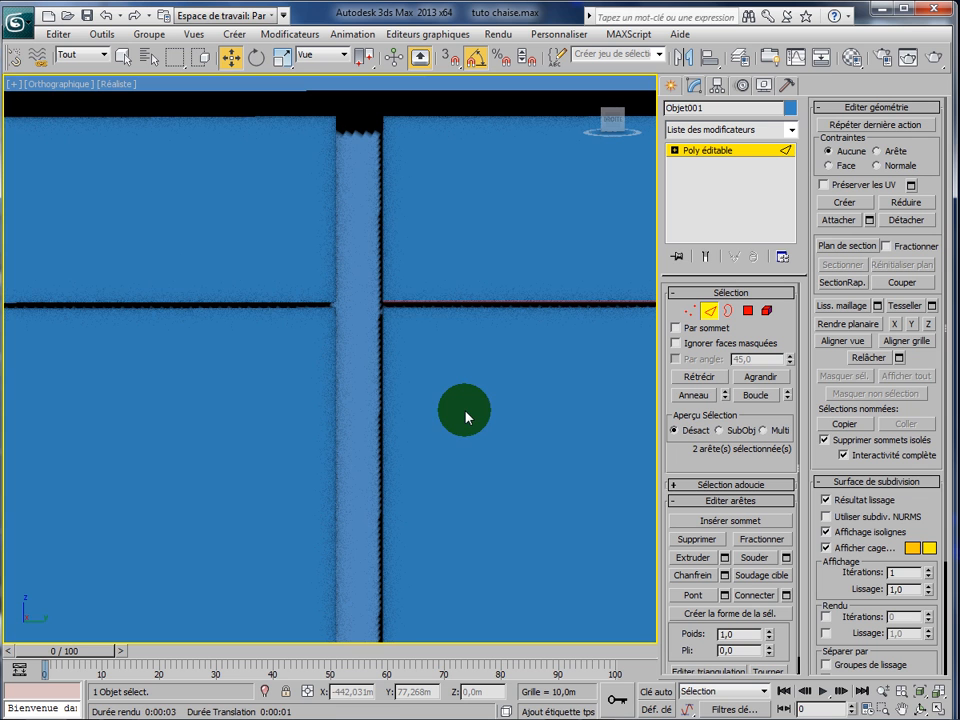
pyautogui.click(407, 311)
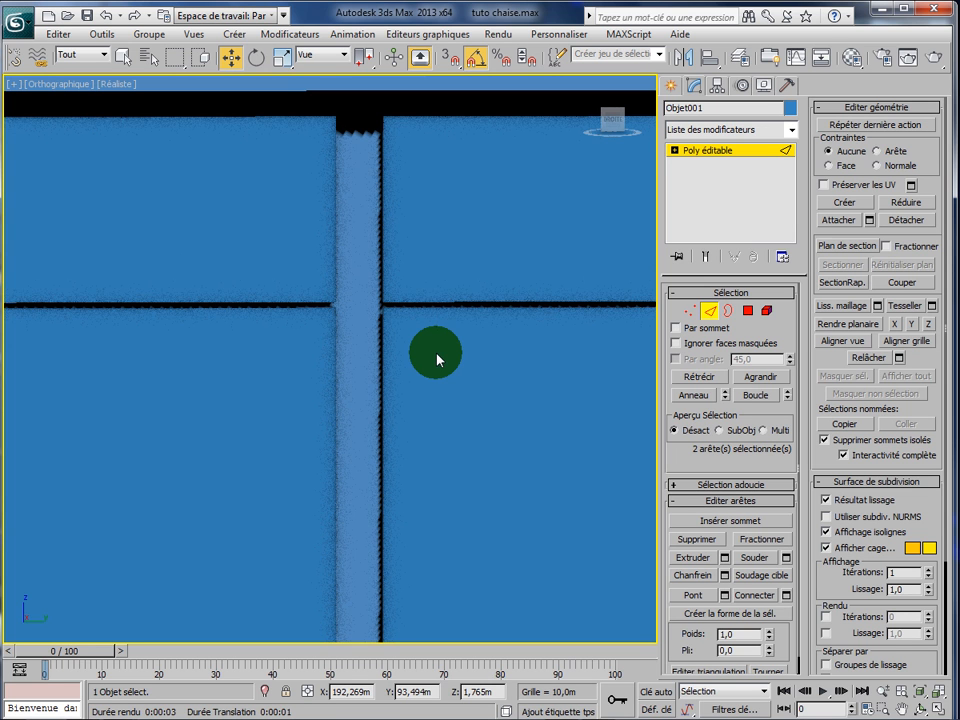
pyautogui.click(432, 310)
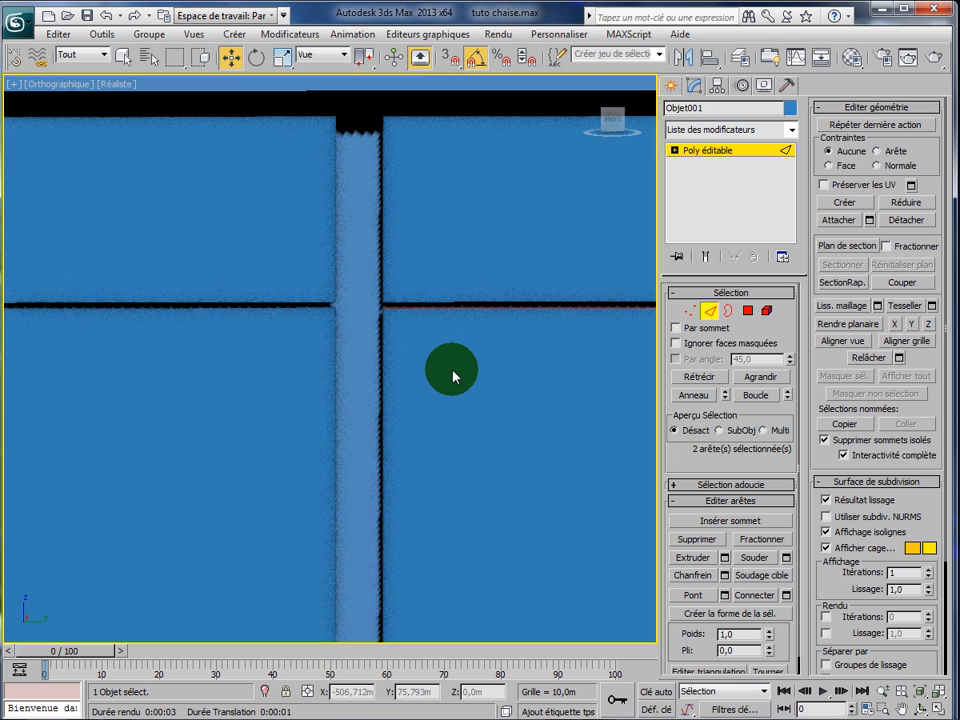
# - Swap the selected lower edge for the right-hand door's bottom front edge, keeping its top edge selected
pyautogui.scroll(-2, 453, 376)
pyautogui.scroll(-2, 453, 376)
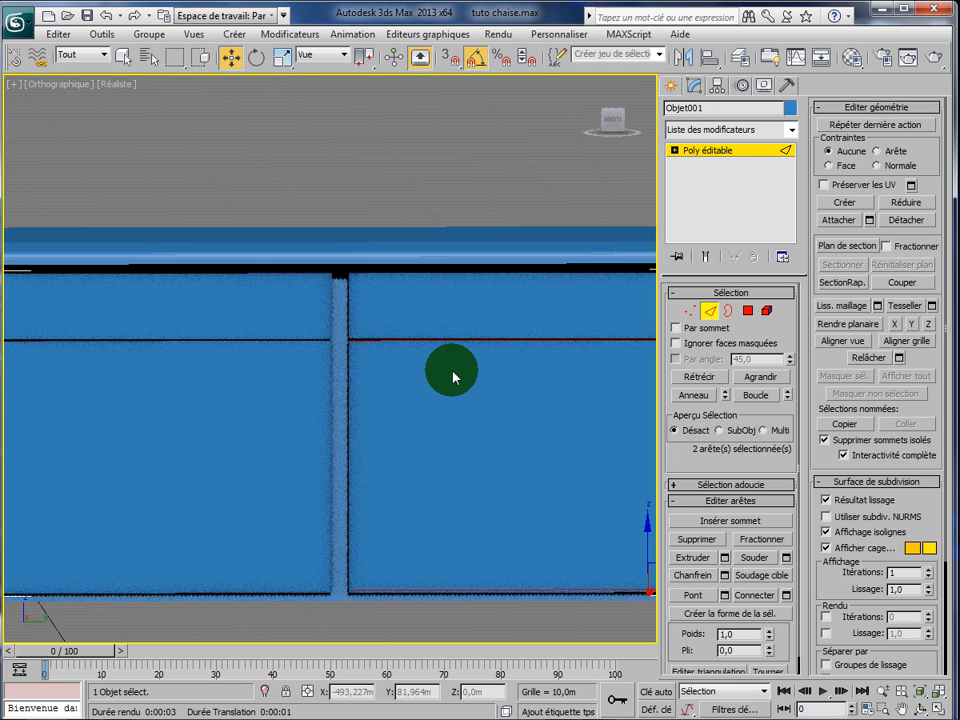
pyautogui.scroll(-2, 455, 392)
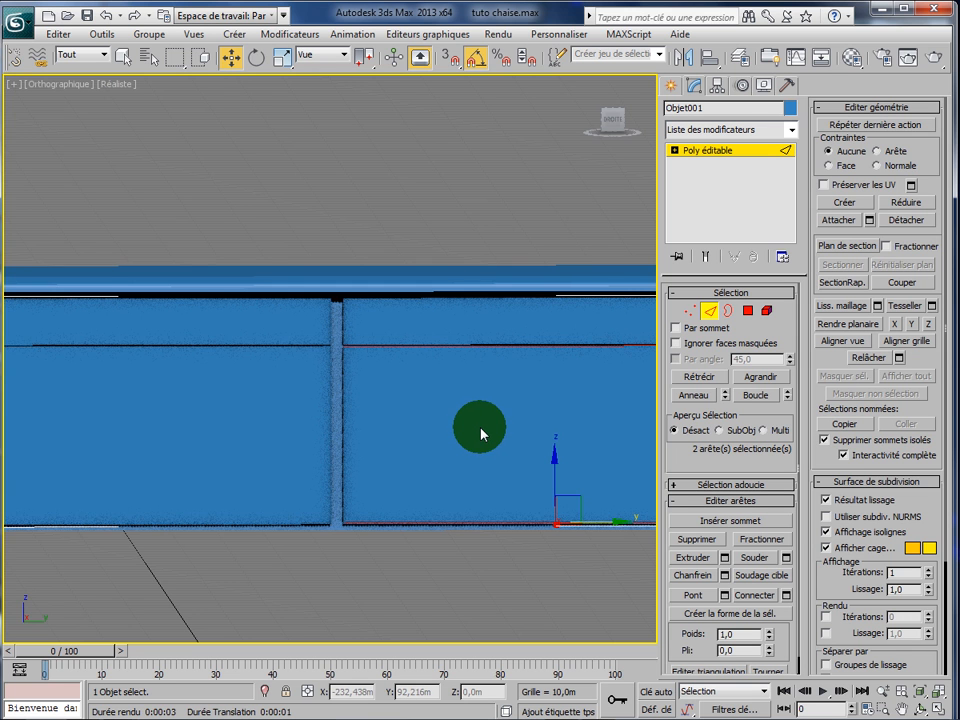
pyautogui.scroll(1, 481, 428)
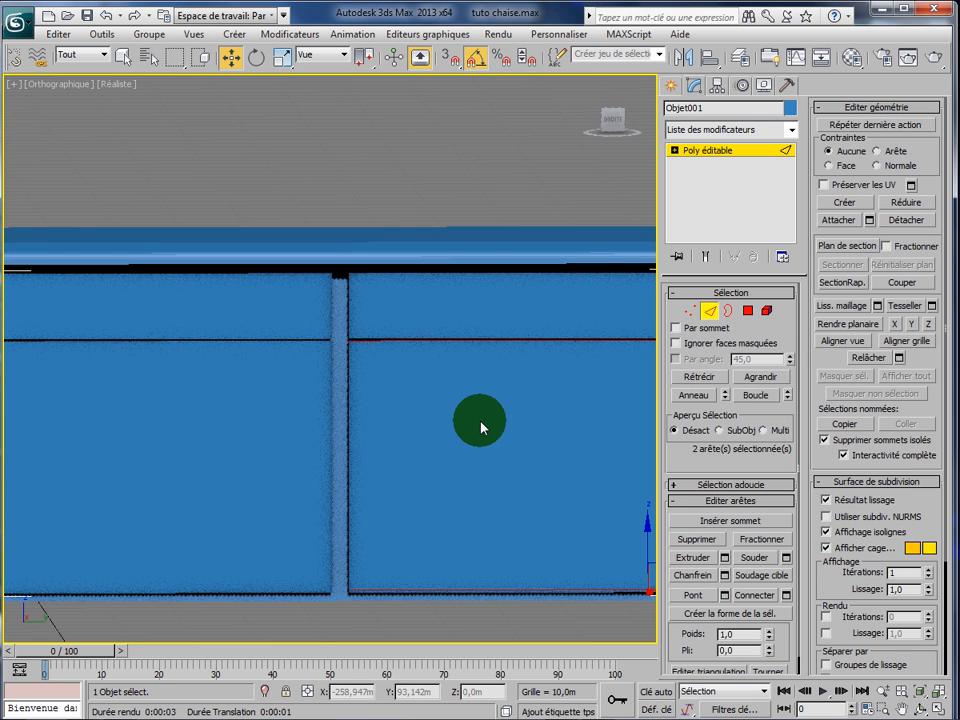
pyautogui.click(422, 592)
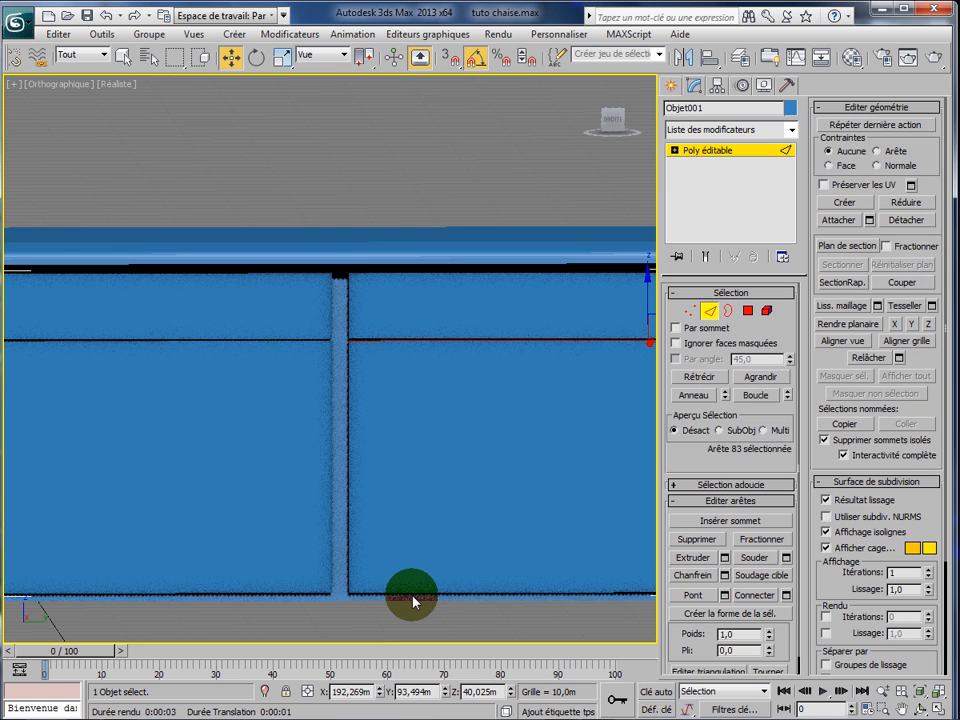
pyautogui.click(408, 598)
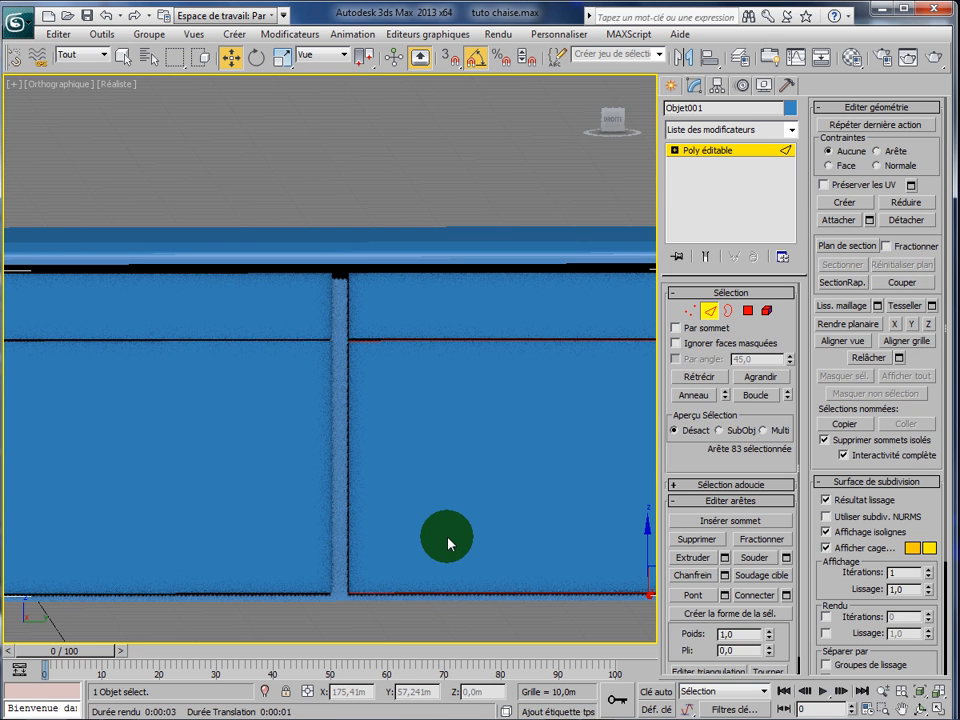
pyautogui.click(785, 595)
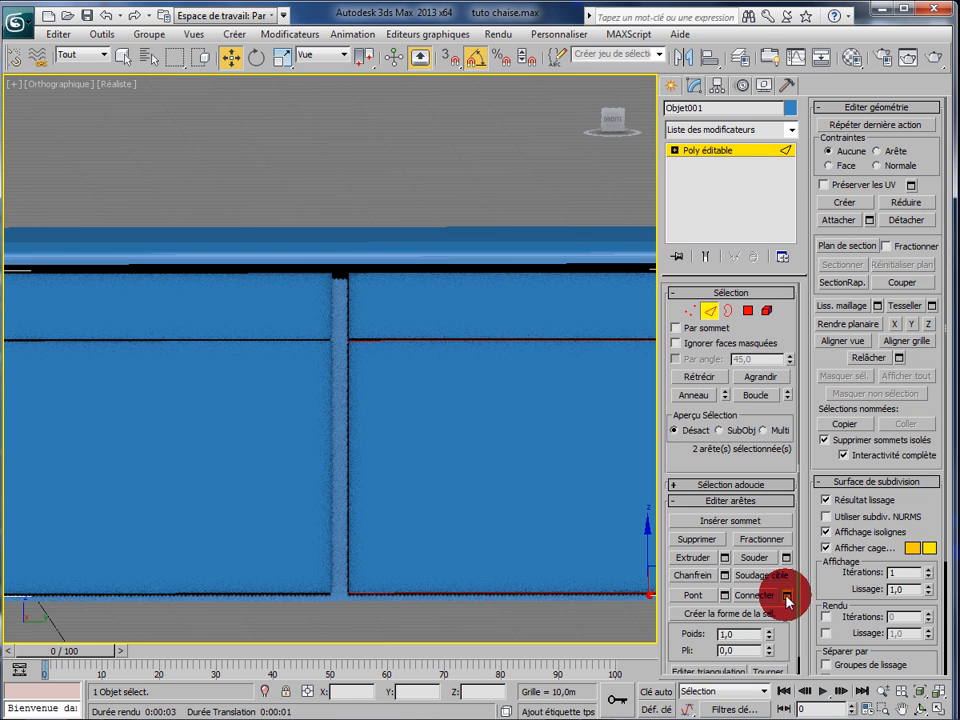
pyautogui.click(786, 597)
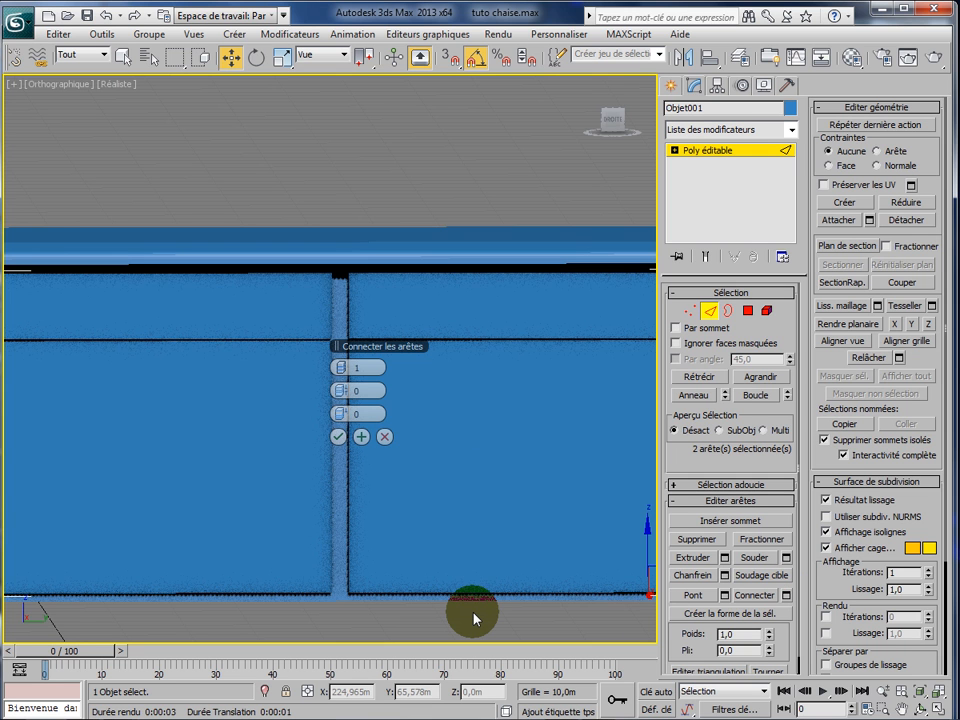
pyautogui.scroll(-2, 474, 619)
pyautogui.scroll(-2, 474, 619)
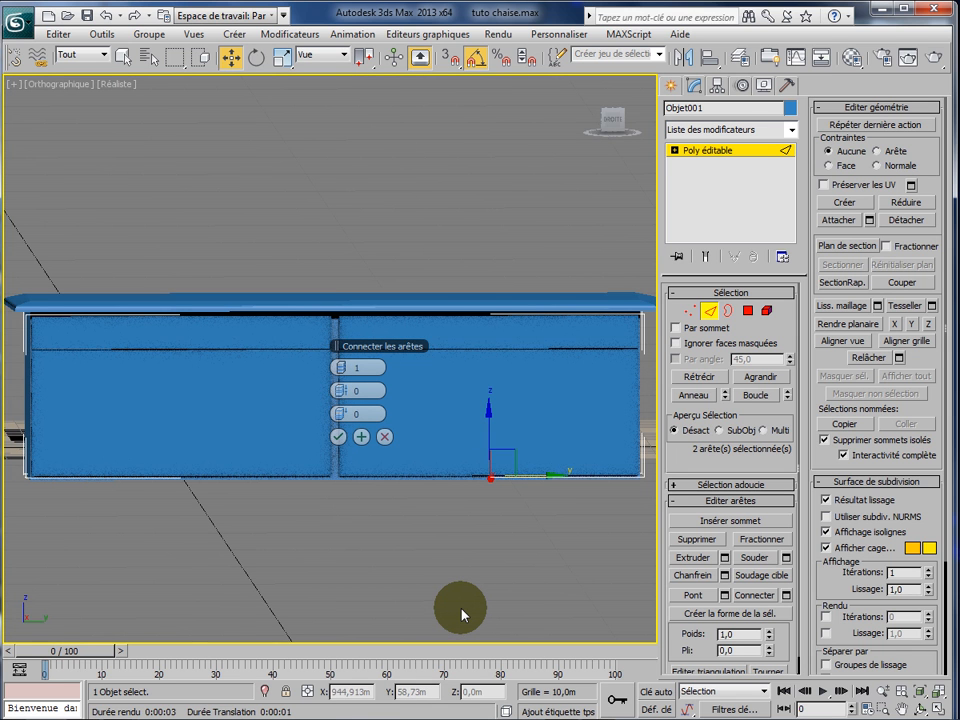
pyautogui.press('F4')
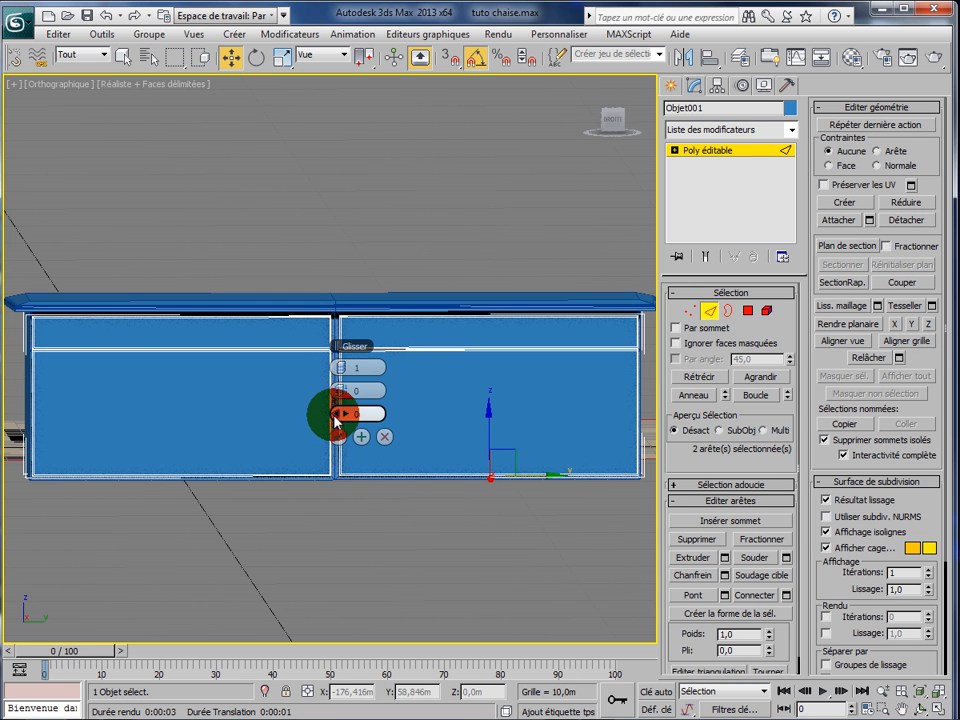
pyautogui.moveTo(337, 418); pyautogui.dragTo(384, 441)
pyautogui.click(383, 436)
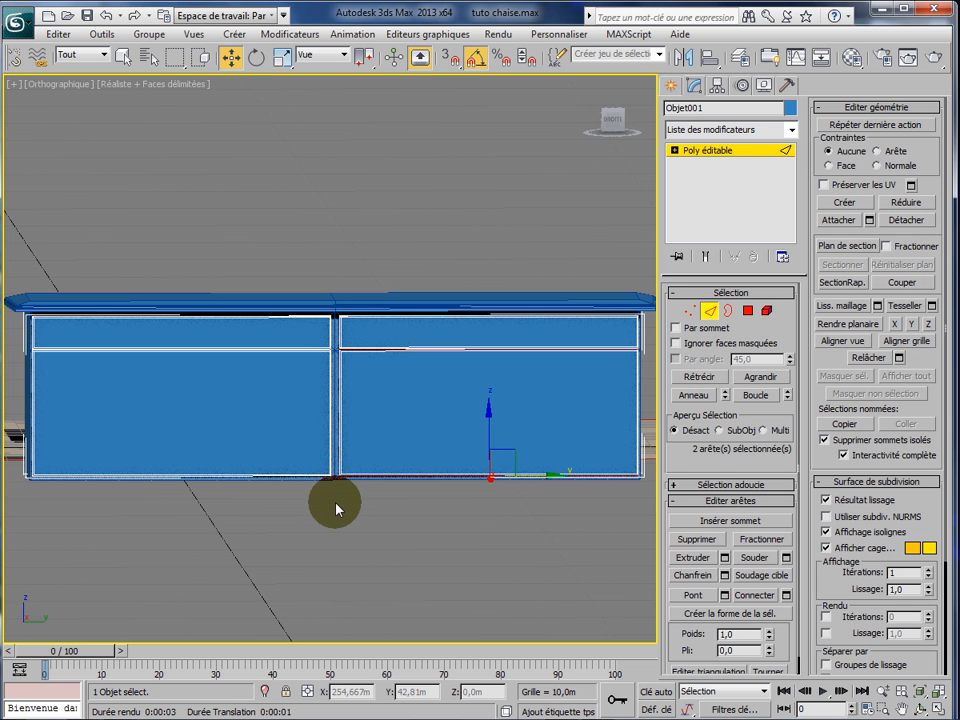
# - Leave edge editing on the fronts object and move it about 207 m along negative Y, clear of the cabinet
pyautogui.hotkey('alt', 'w')
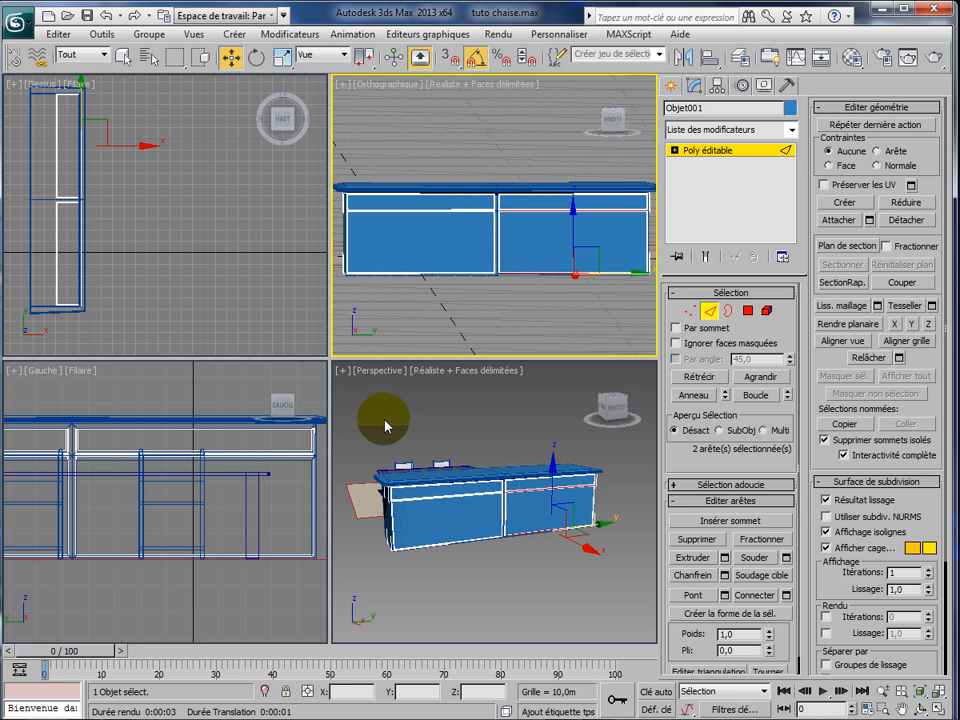
pyautogui.click(436, 499)
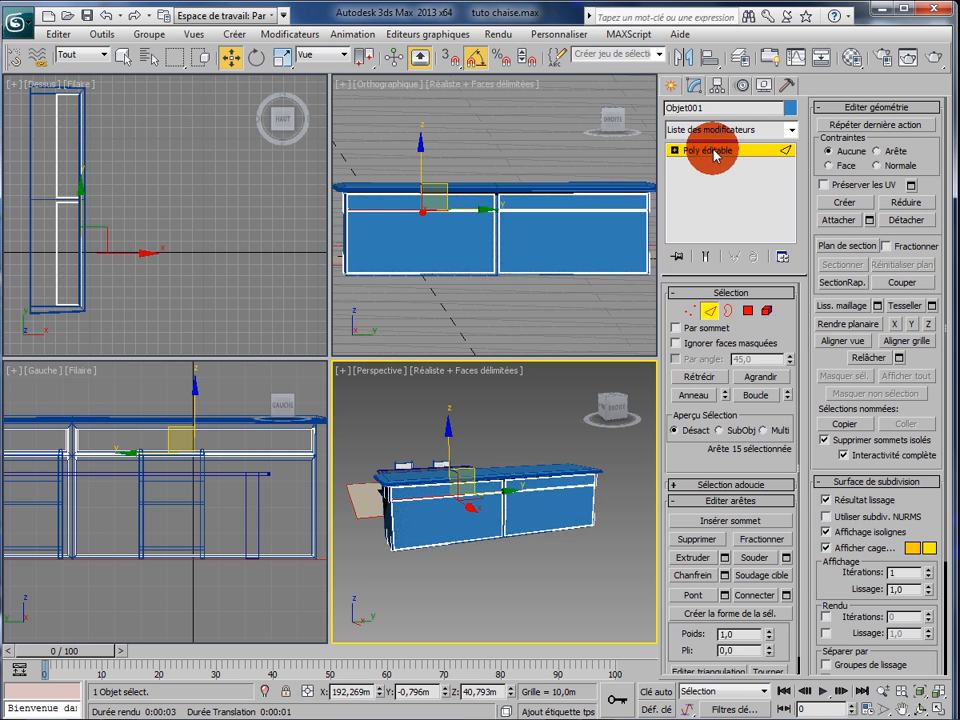
pyautogui.click(714, 154)
pyautogui.click(422, 534)
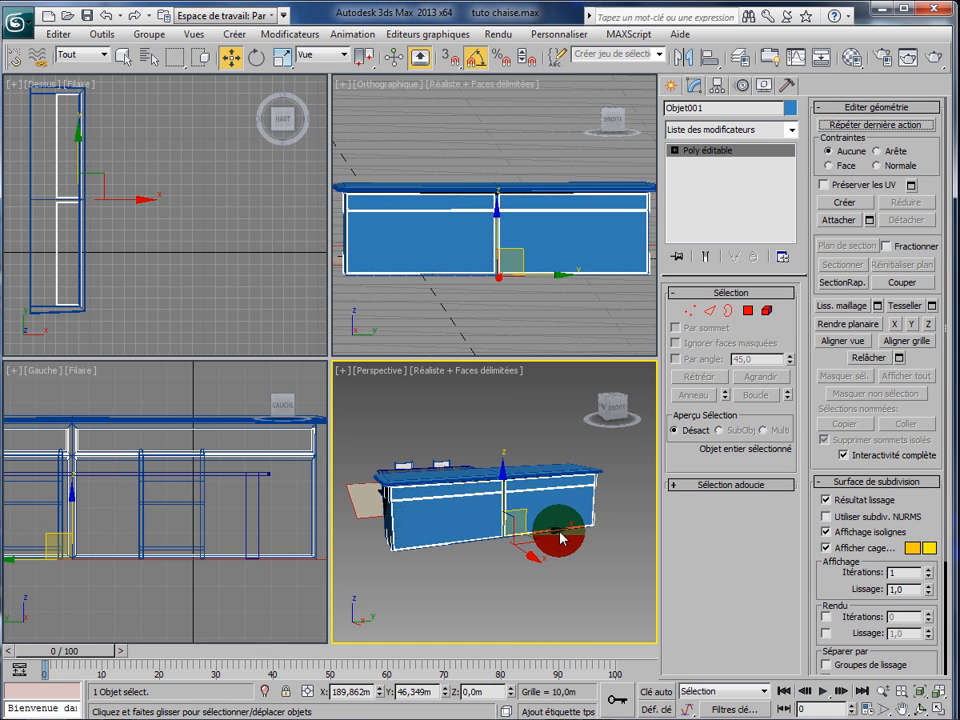
pyautogui.moveTo(548, 543); pyautogui.dragTo(280, 596)
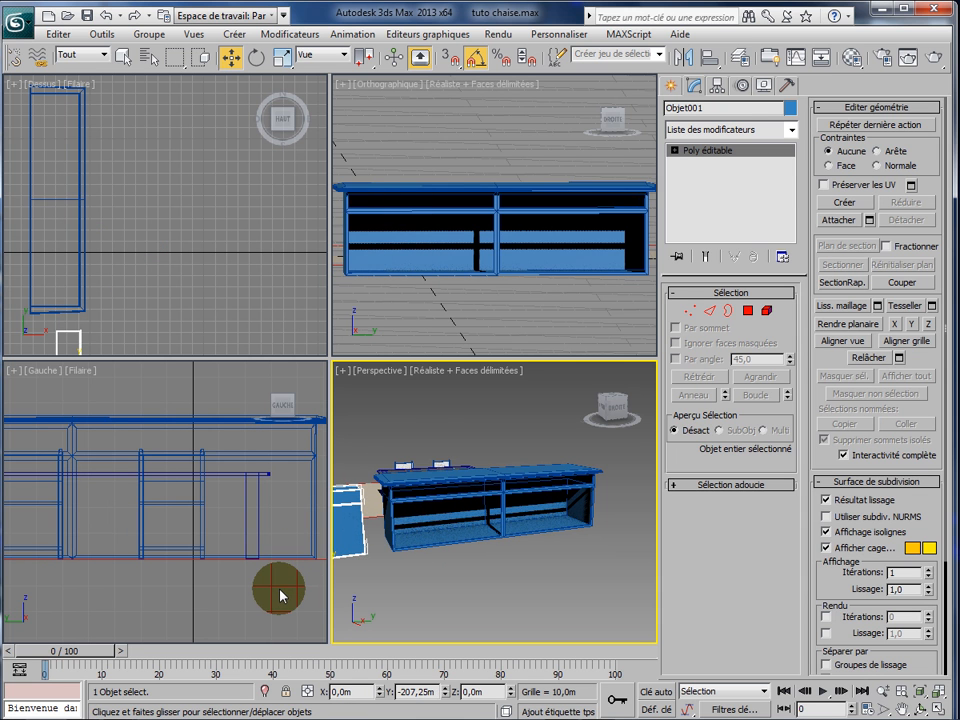
# - Show the moved fronts in the enlarged orthographic view and set its display to wireframe
pyautogui.rightClick(396, 313)
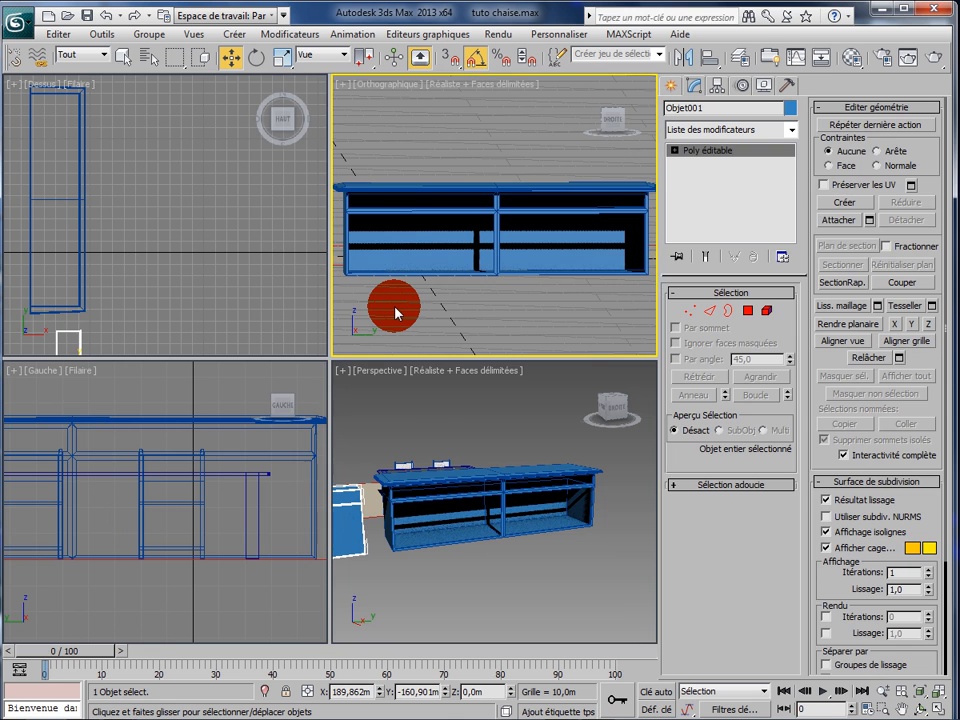
pyautogui.click(395, 313)
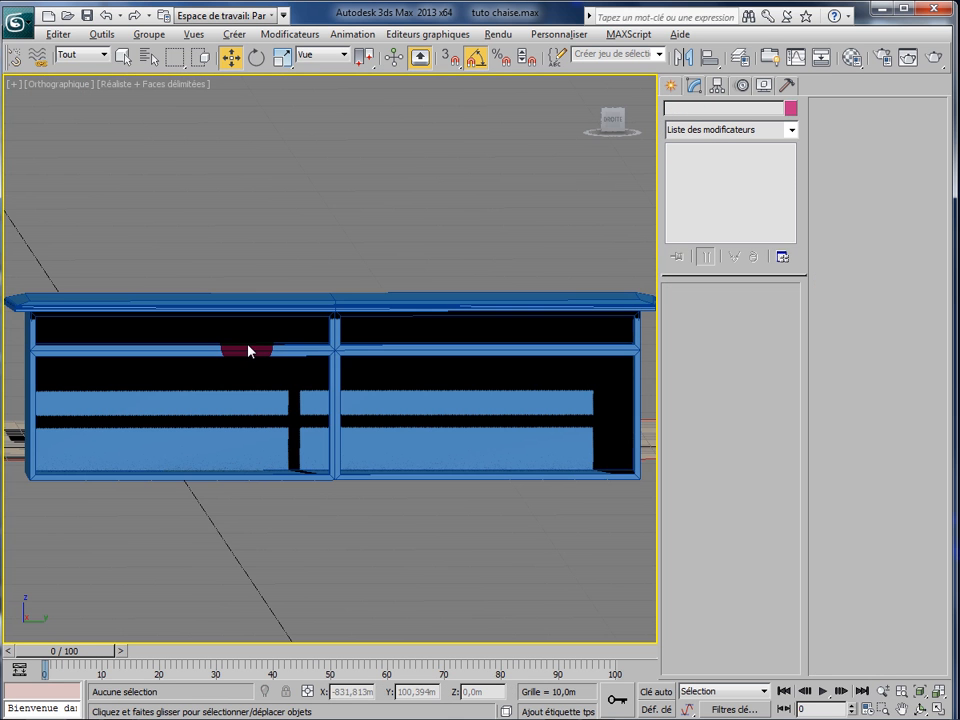
pyautogui.keyDown('alt'); pyautogui.moveTo(213, 517); pyautogui.dragTo(899, 526, button='middle'); pyautogui.keyUp('alt')
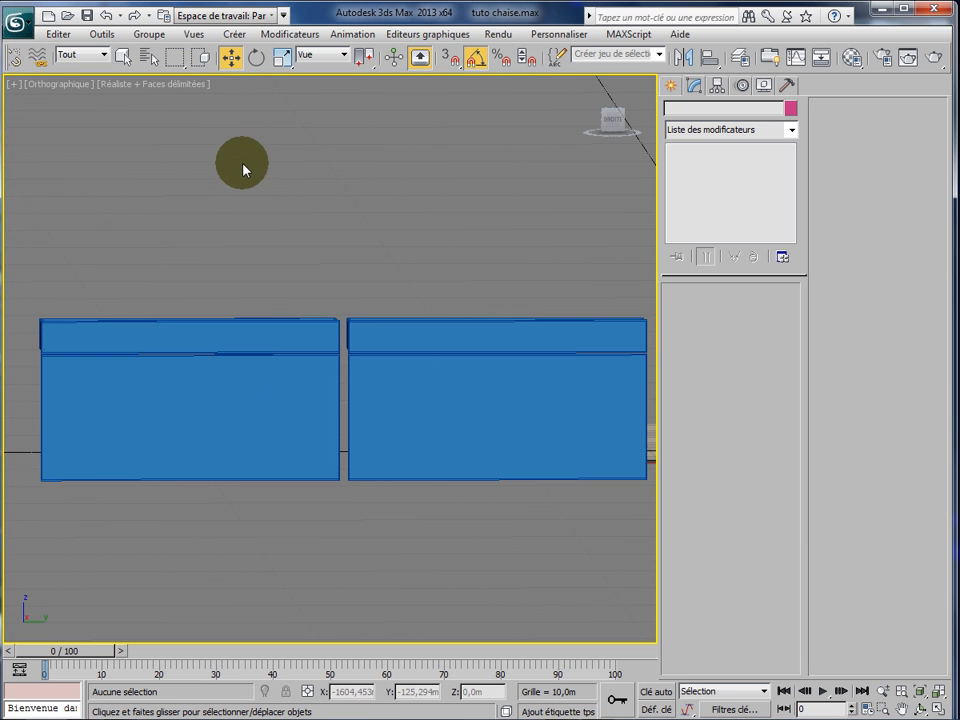
pyautogui.click(165, 39)
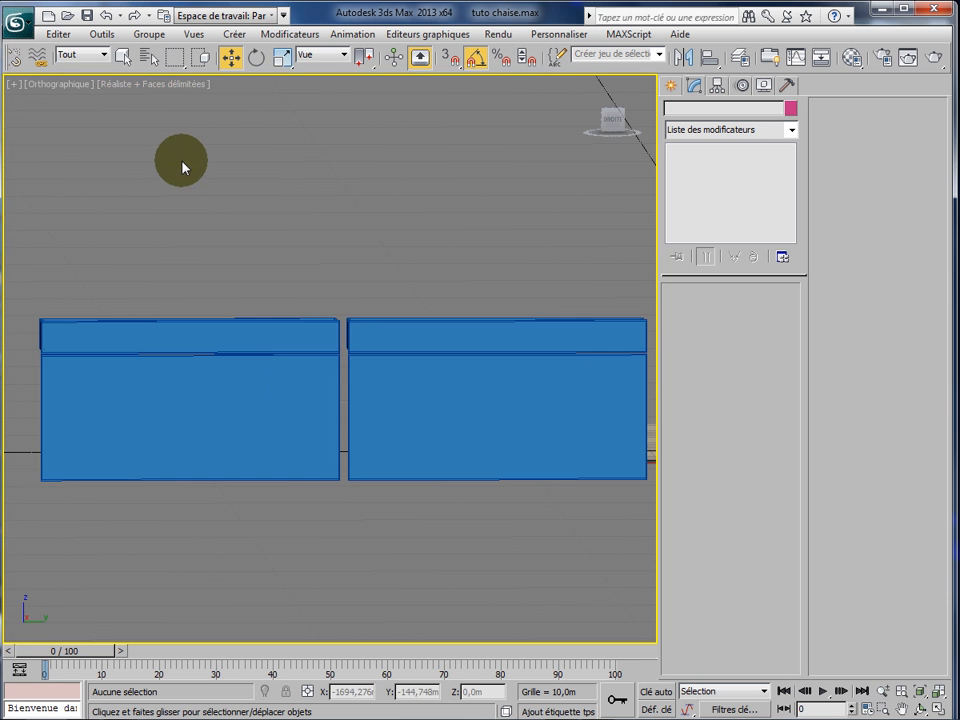
pyautogui.press('F4')
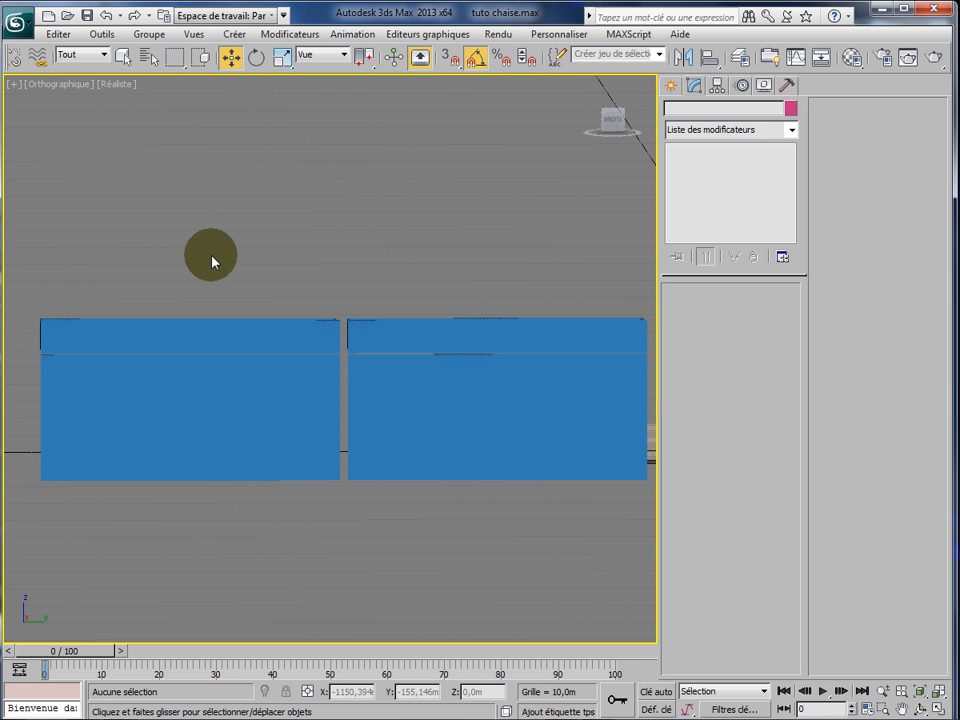
pyautogui.press('F4')
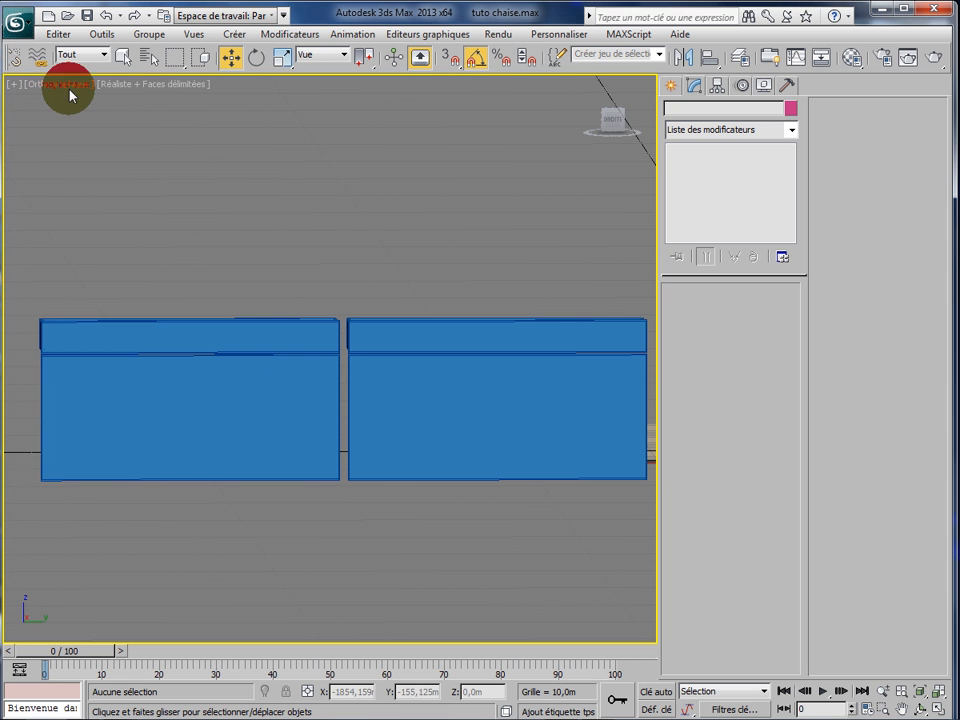
pyautogui.click(121, 88)
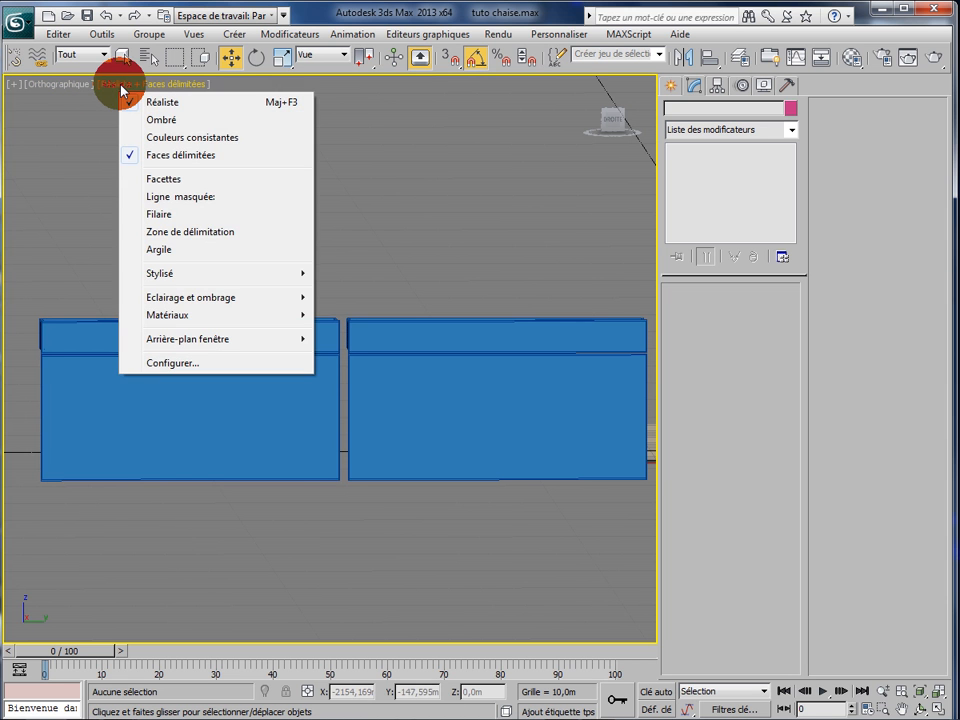
pyautogui.click(137, 214)
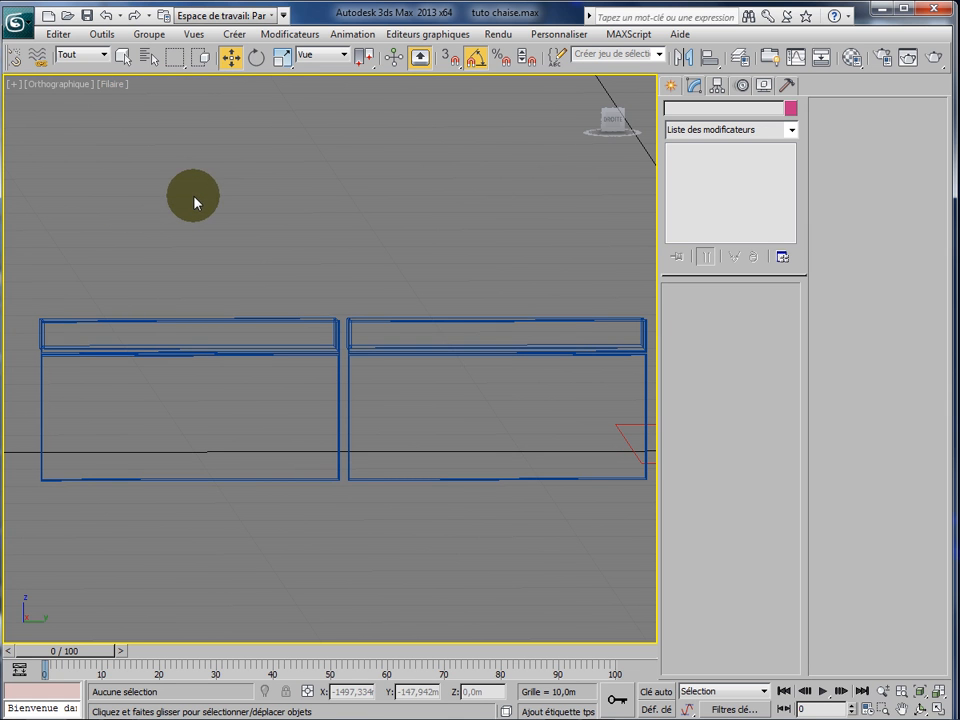
# - Select the right-hand door front as a whole element of the fronts object
pyautogui.click(242, 321)
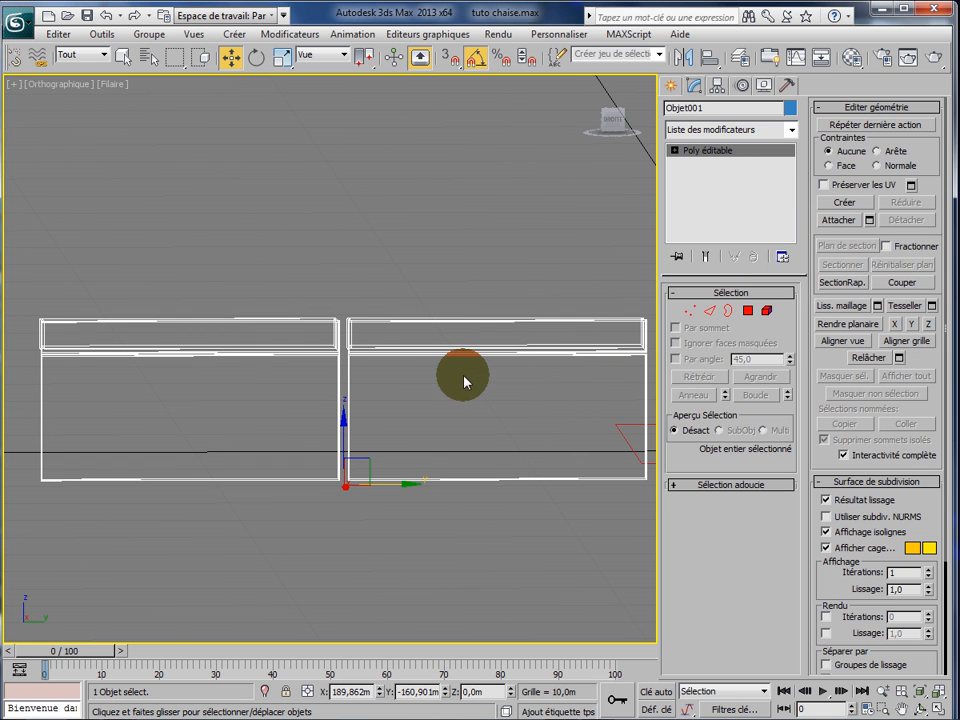
pyautogui.click(475, 406)
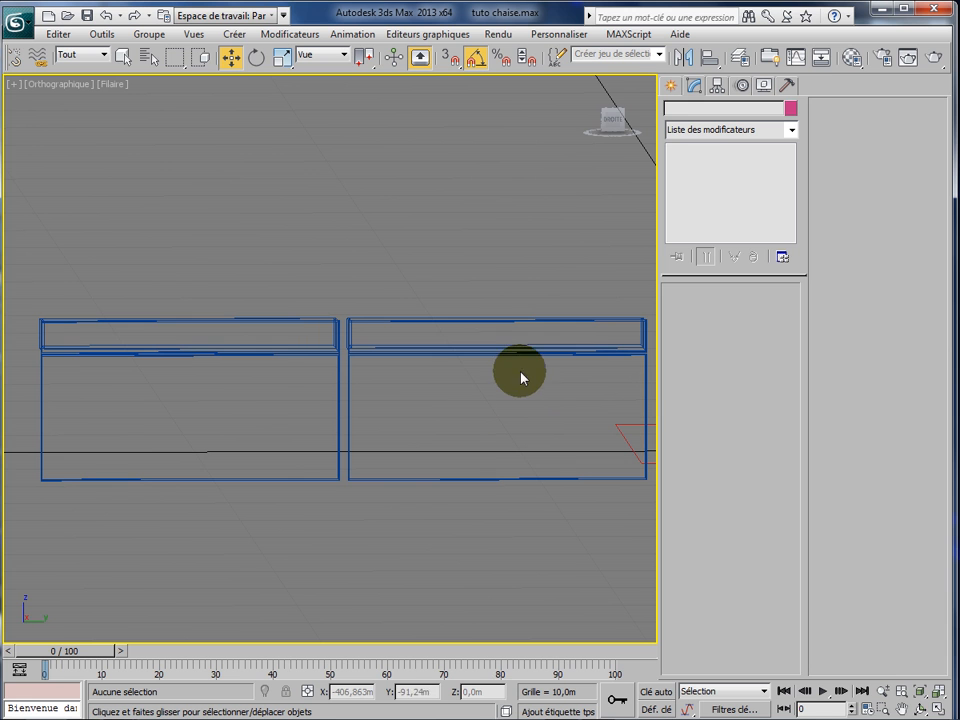
pyautogui.click(695, 155)
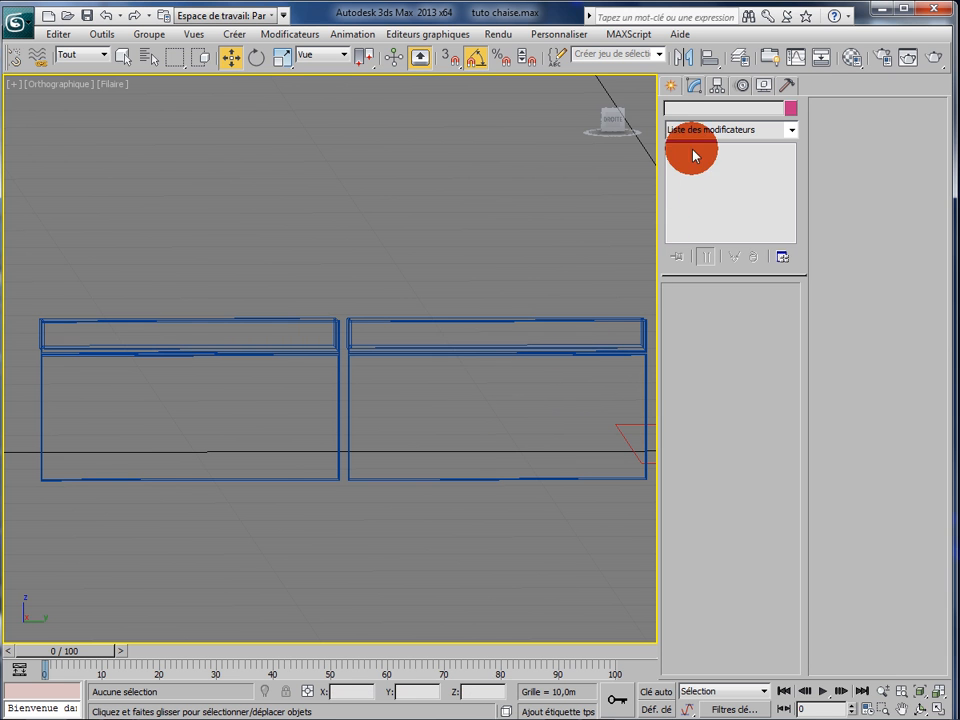
pyautogui.click(465, 328)
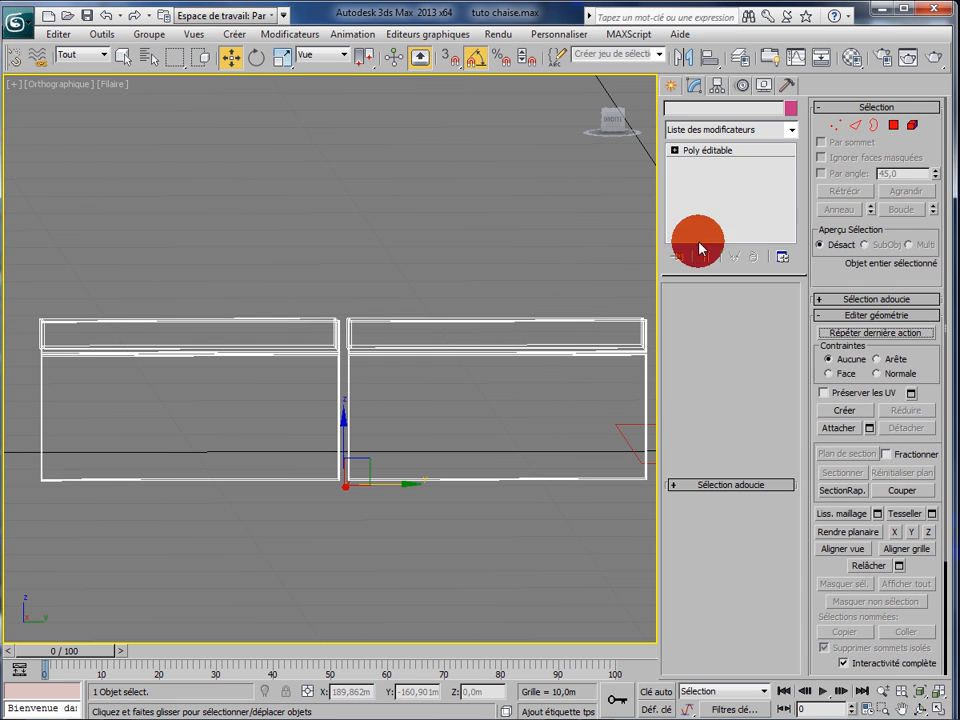
pyautogui.click(747, 313)
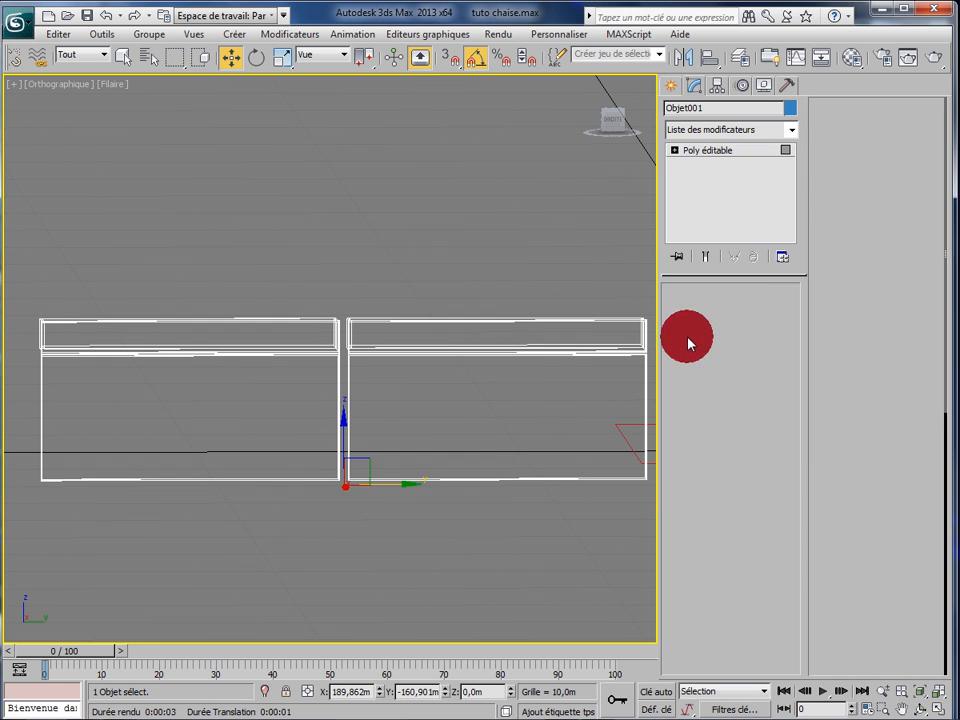
pyautogui.click(470, 361)
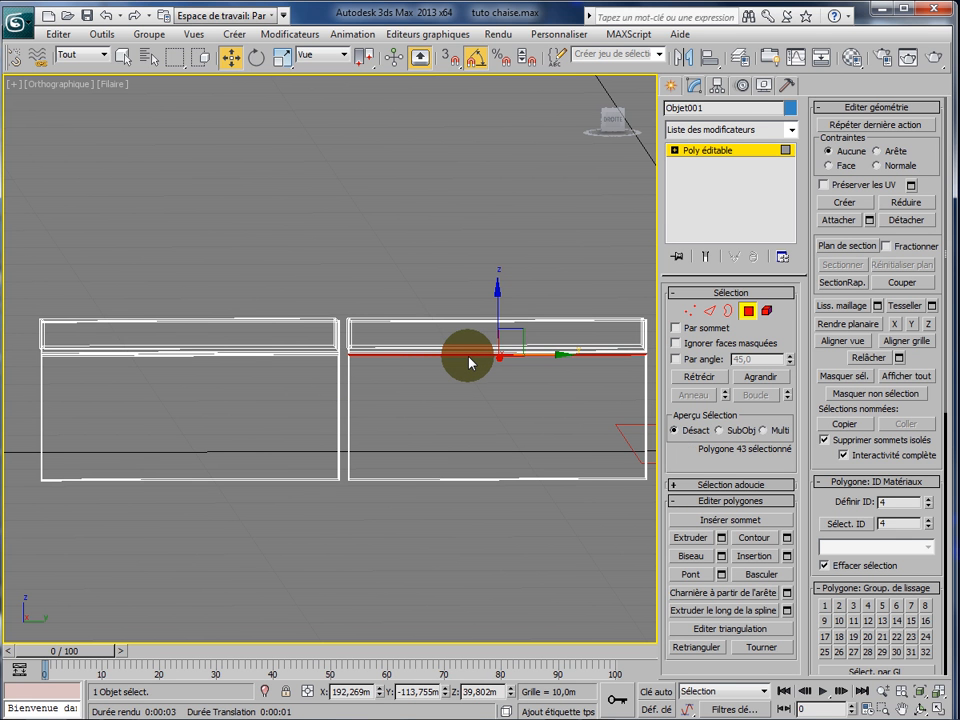
pyautogui.click(468, 366)
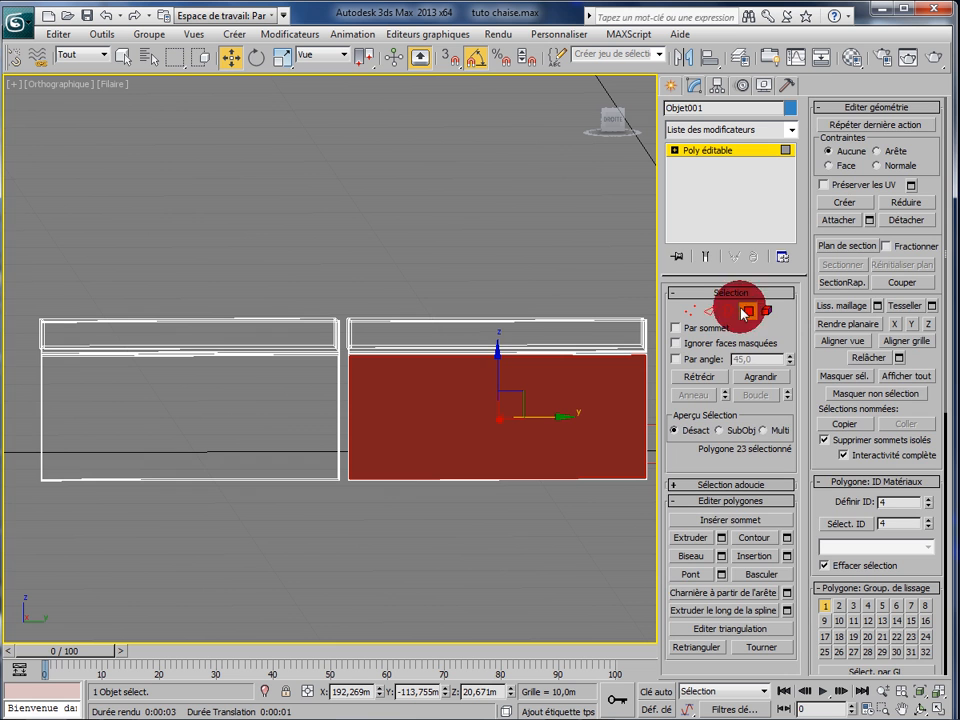
pyautogui.click(748, 311)
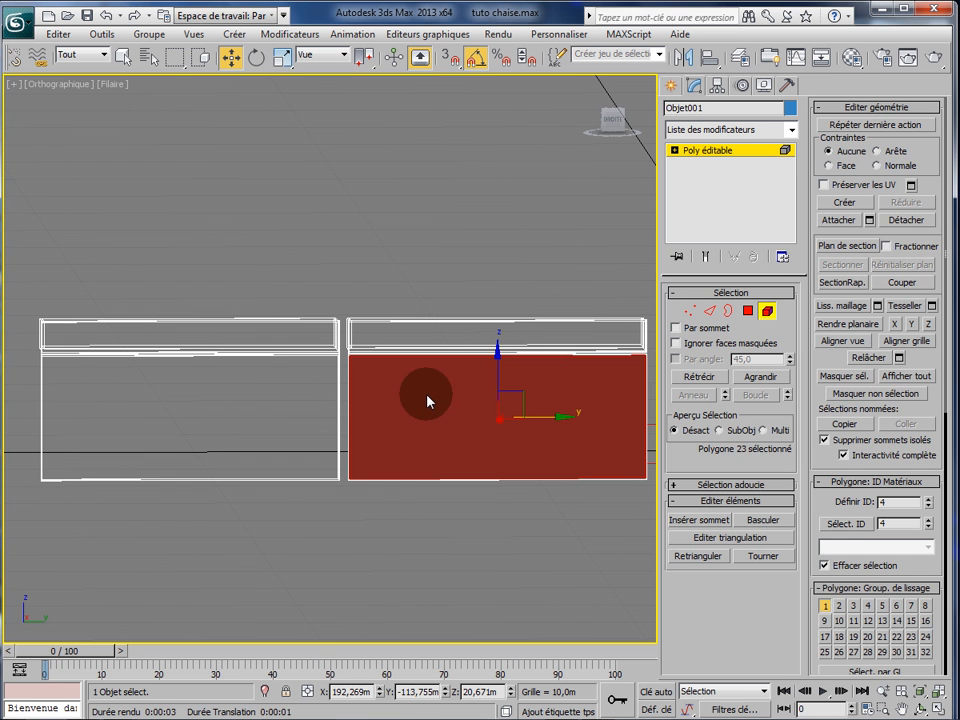
pyautogui.click(427, 400)
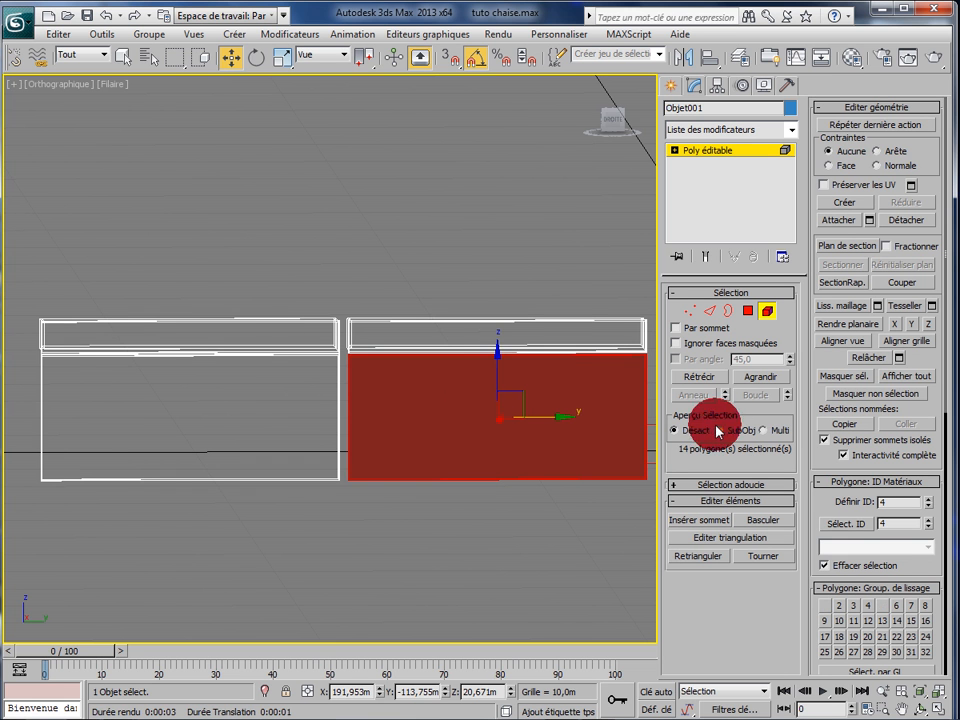
# - Activate a slice plane, rotate it upright and move it along Y to about -112.5 m, across the right-hand door's middle
pyautogui.click(846, 247)
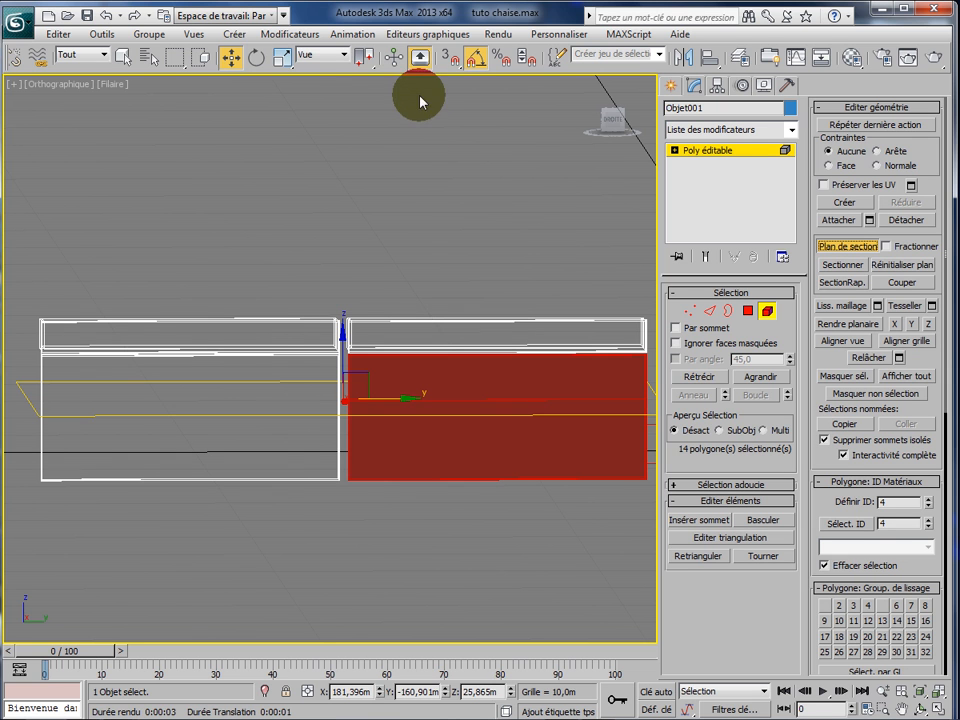
pyautogui.click(255, 60)
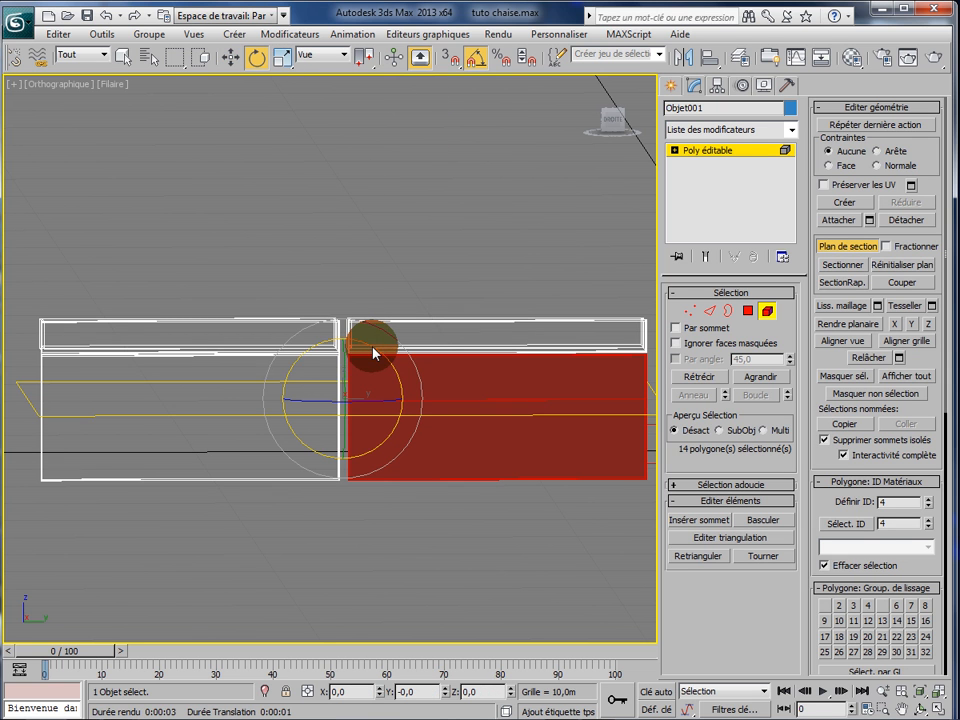
pyautogui.moveTo(375, 350); pyautogui.dragTo(366, 553)
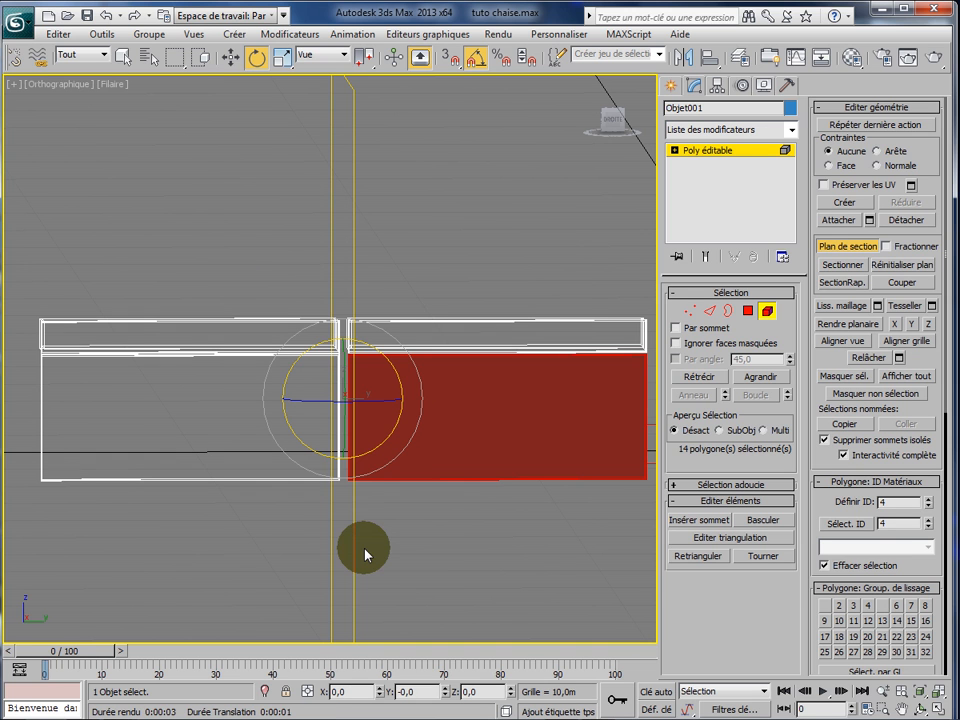
pyautogui.click(233, 57)
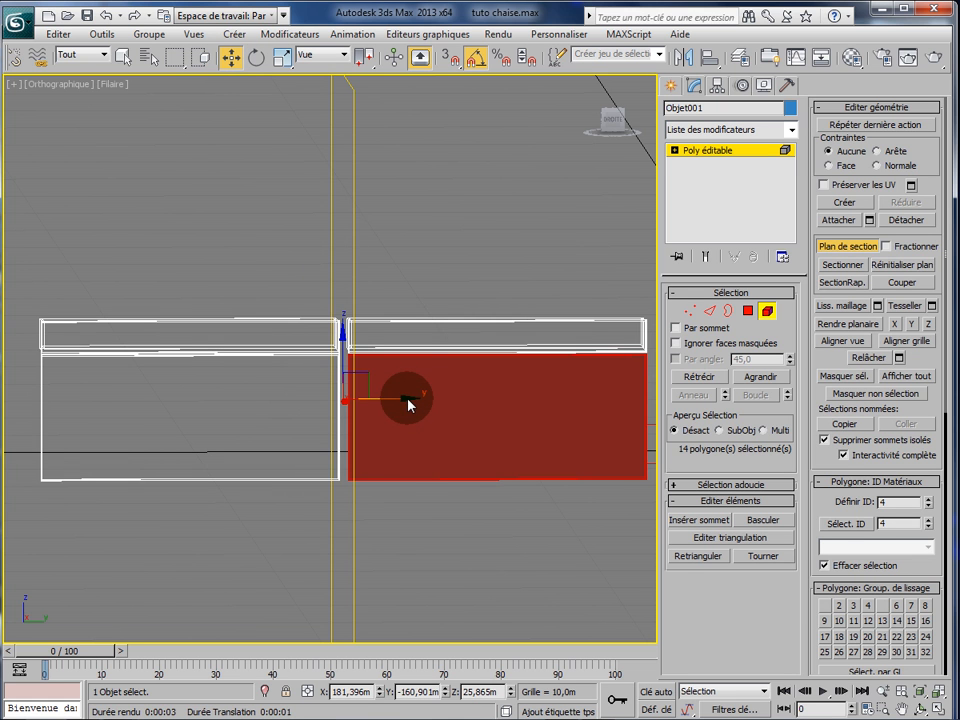
pyautogui.moveTo(408, 403); pyautogui.dragTo(567, 409)
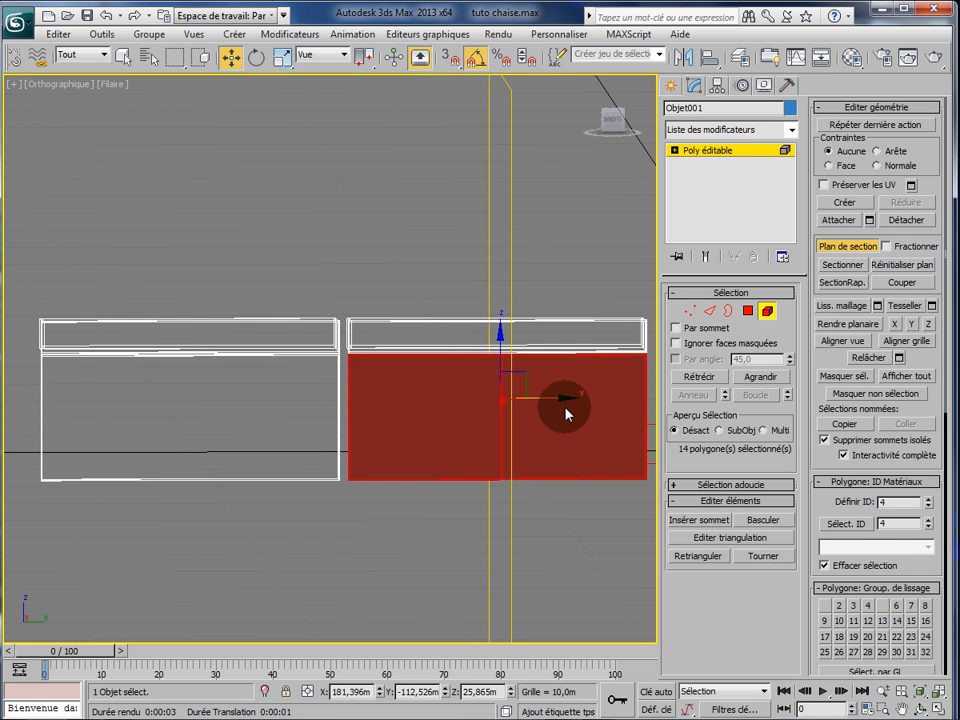
# - Switch to edge editing with no edges selected and slice the fronts object with the upright plane through the right-hand drawer and door
pyautogui.click(709, 311)
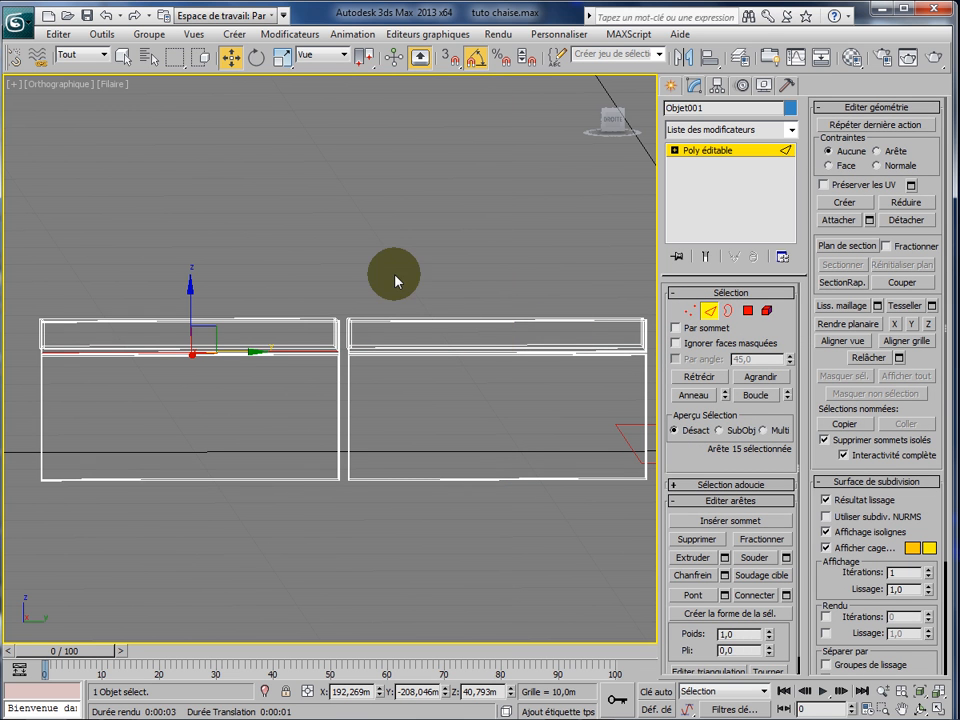
pyautogui.click(468, 386)
pyautogui.click(694, 398)
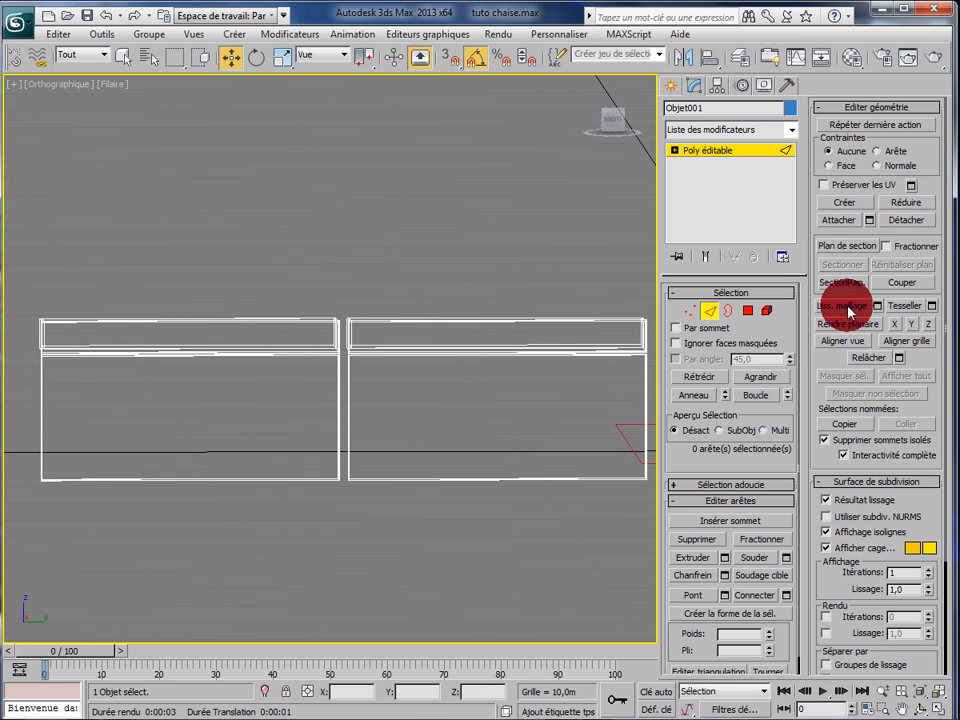
pyautogui.click(847, 252)
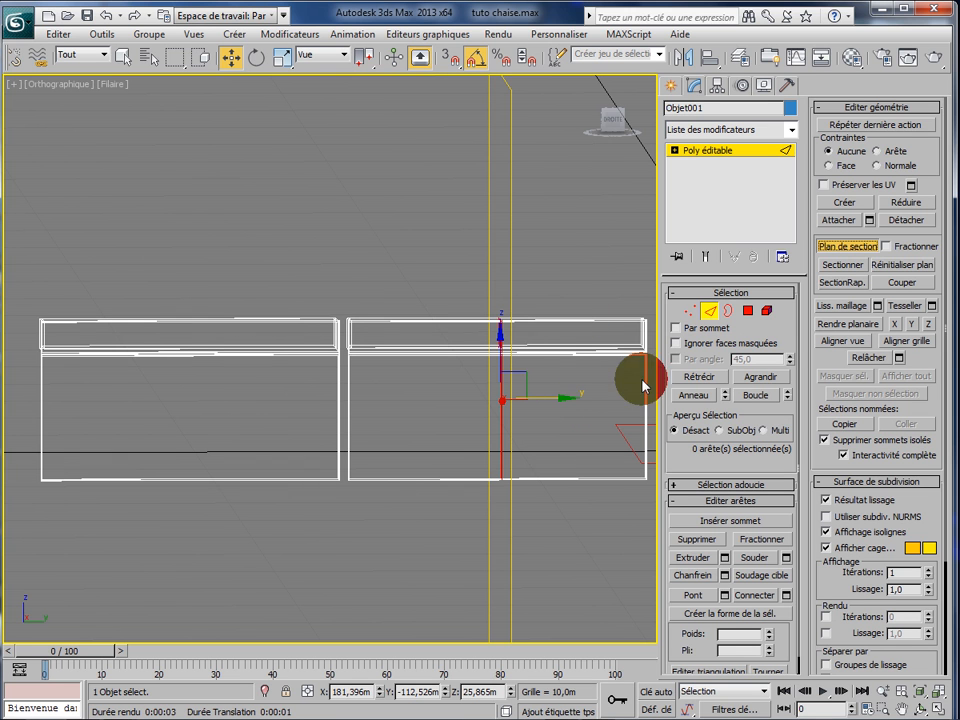
pyautogui.click(846, 265)
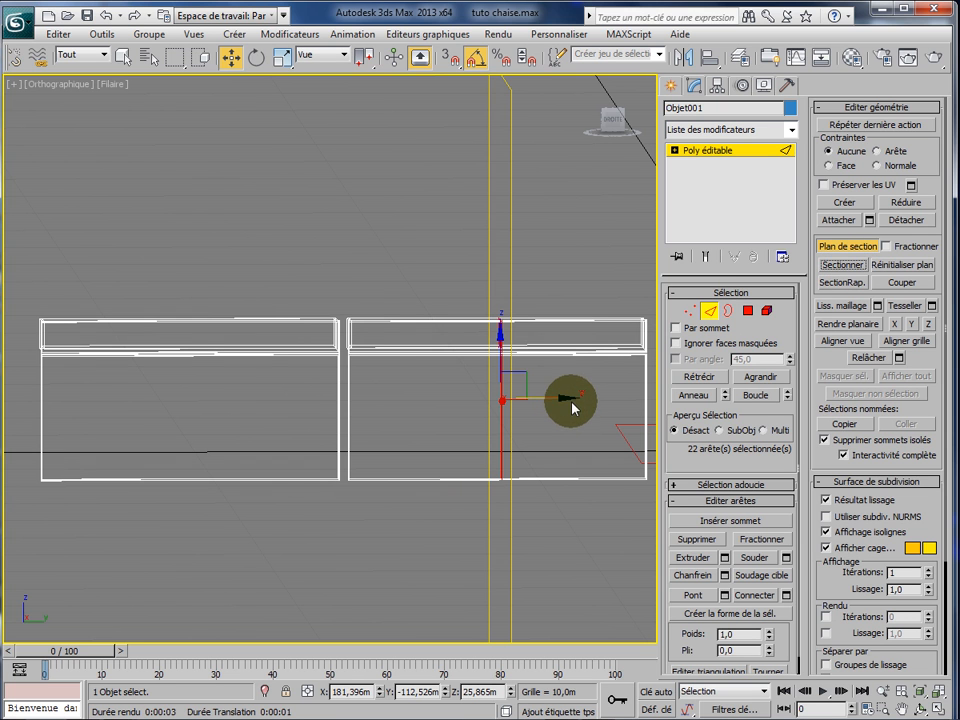
# - Slice the left front panel vertically through its middle, with the section plane at Y about -208.8 m, and finish slicing
pyautogui.moveTo(567, 404); pyautogui.dragTo(253, 409)
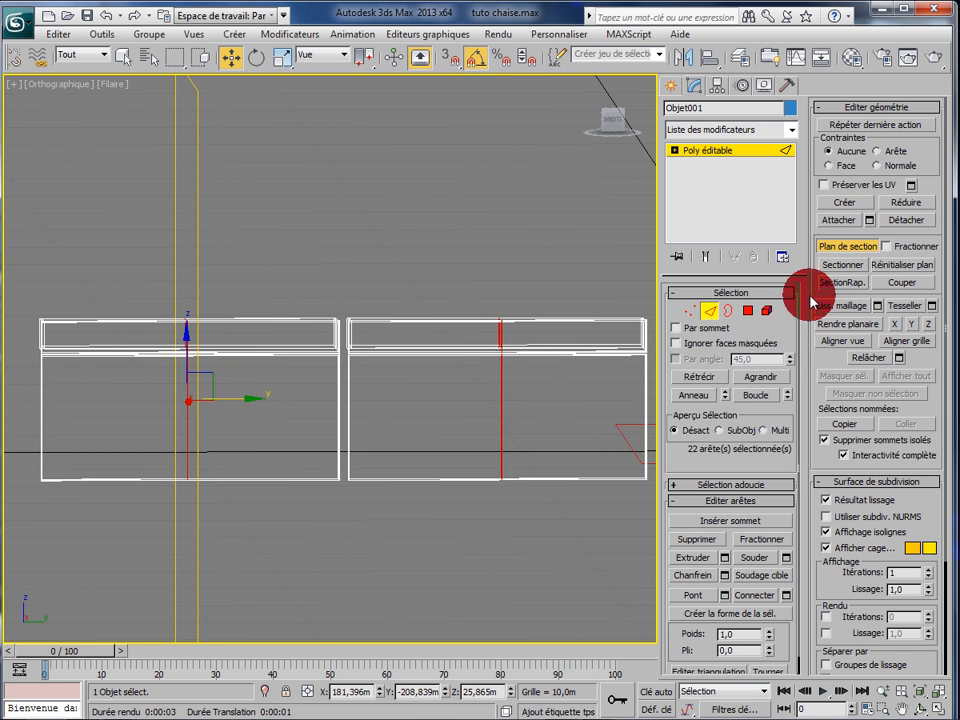
pyautogui.click(842, 266)
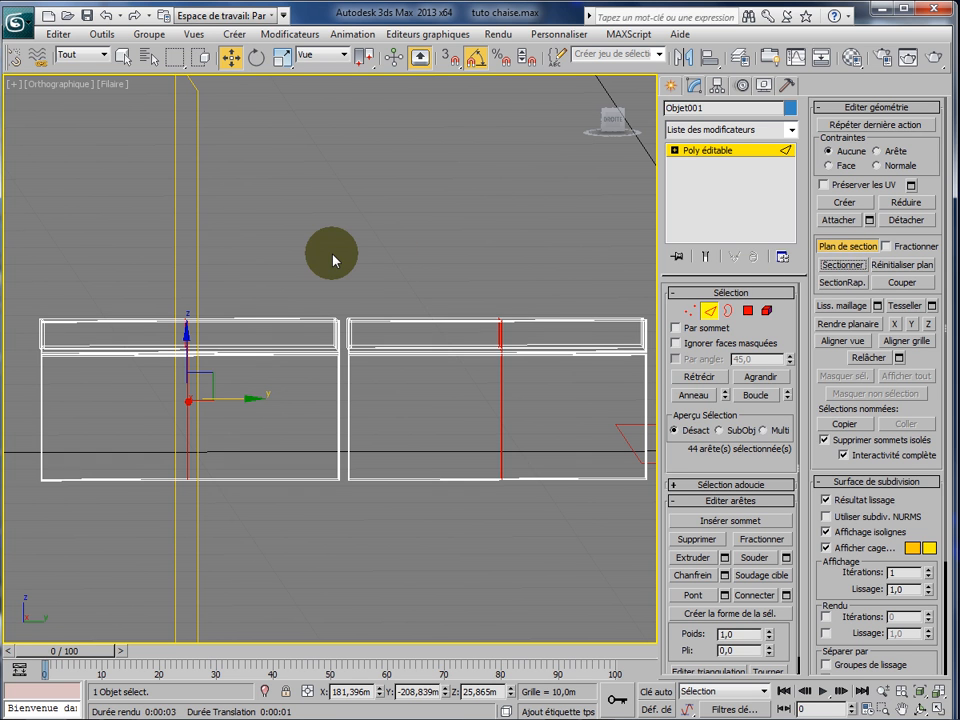
pyautogui.click(838, 250)
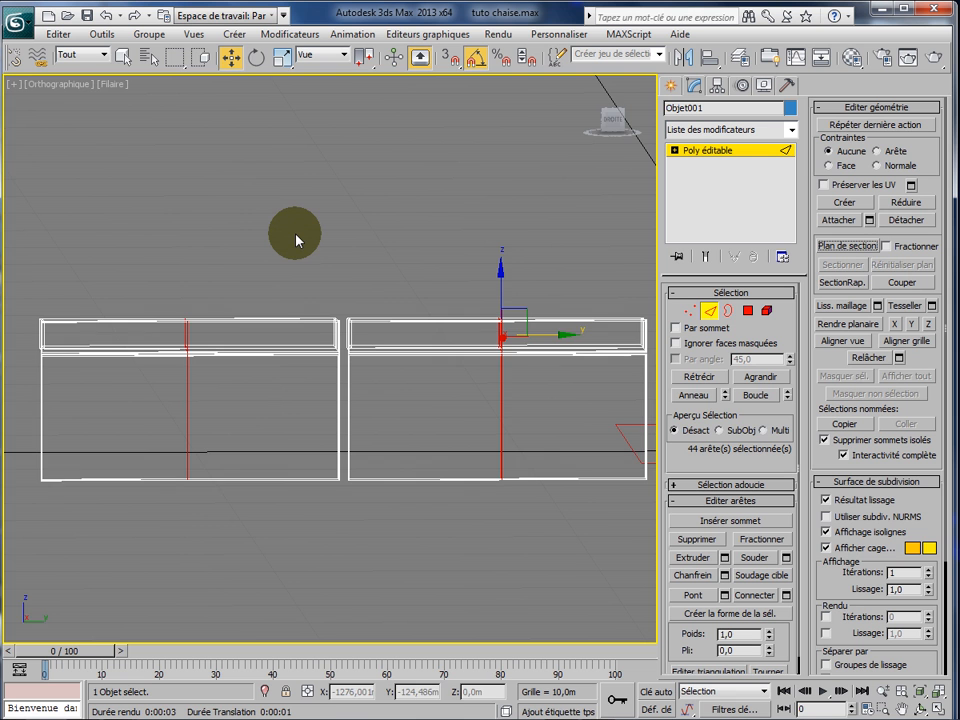
# - Leave edge editing and move the whole front-panel object along Y into the open cabinet front, to Y about 46.8 m
pyautogui.hotkey('alt', 'w')
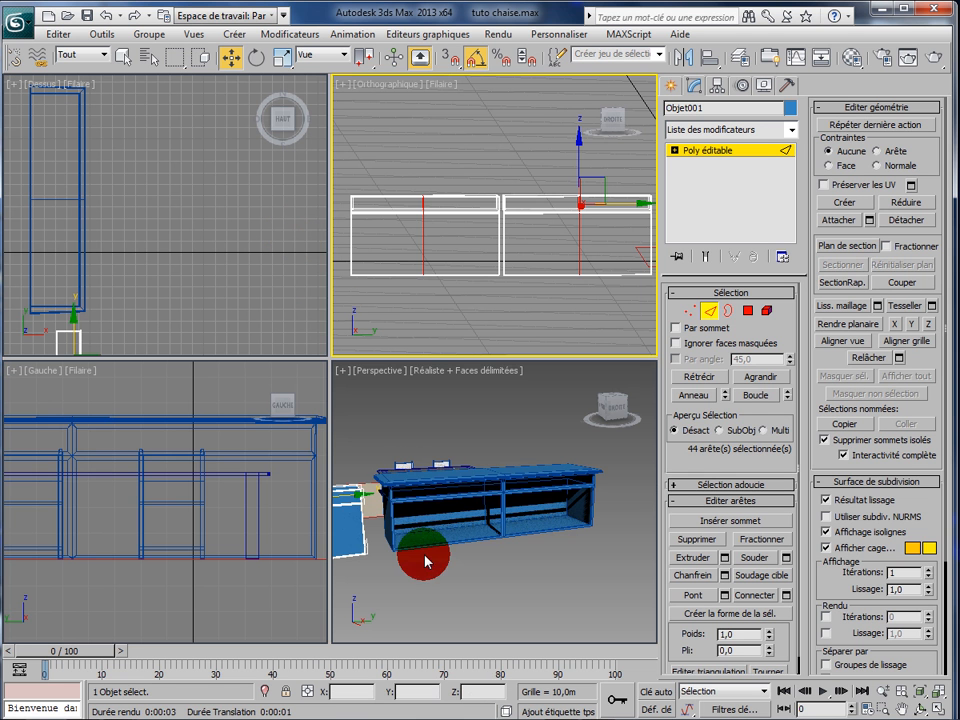
pyautogui.click(418, 587)
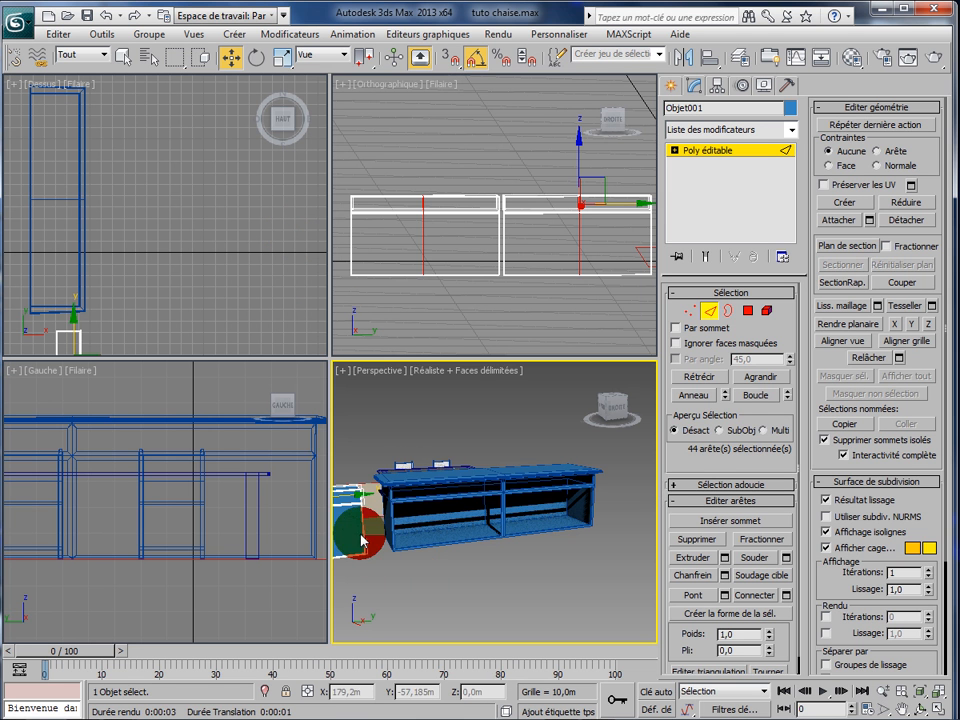
pyautogui.hotkey('alt', 'w')
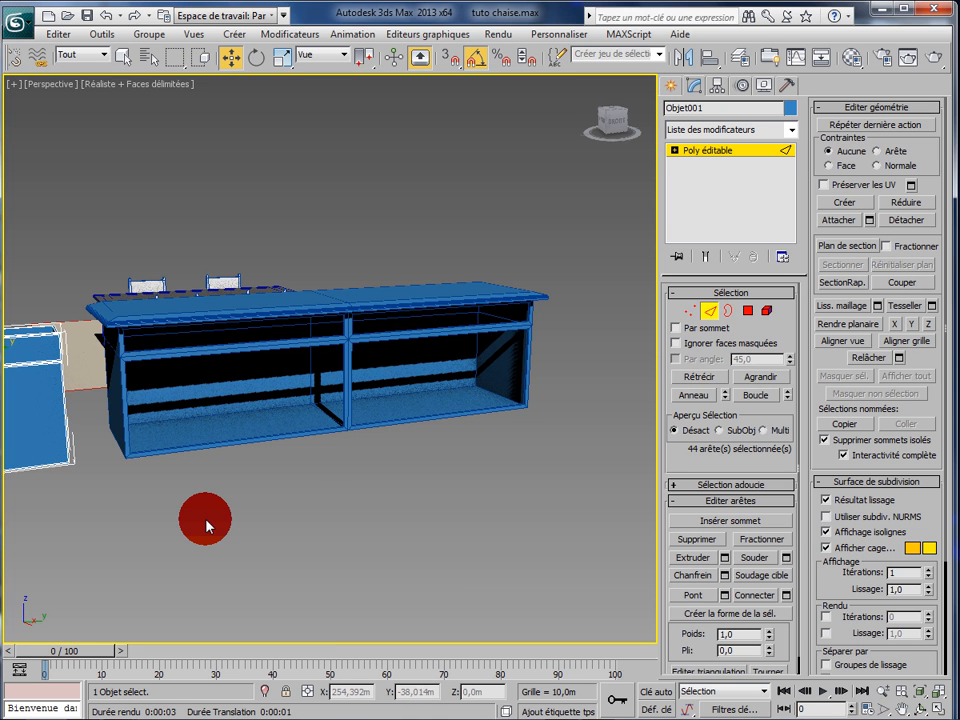
pyautogui.scroll(-3, 206, 525)
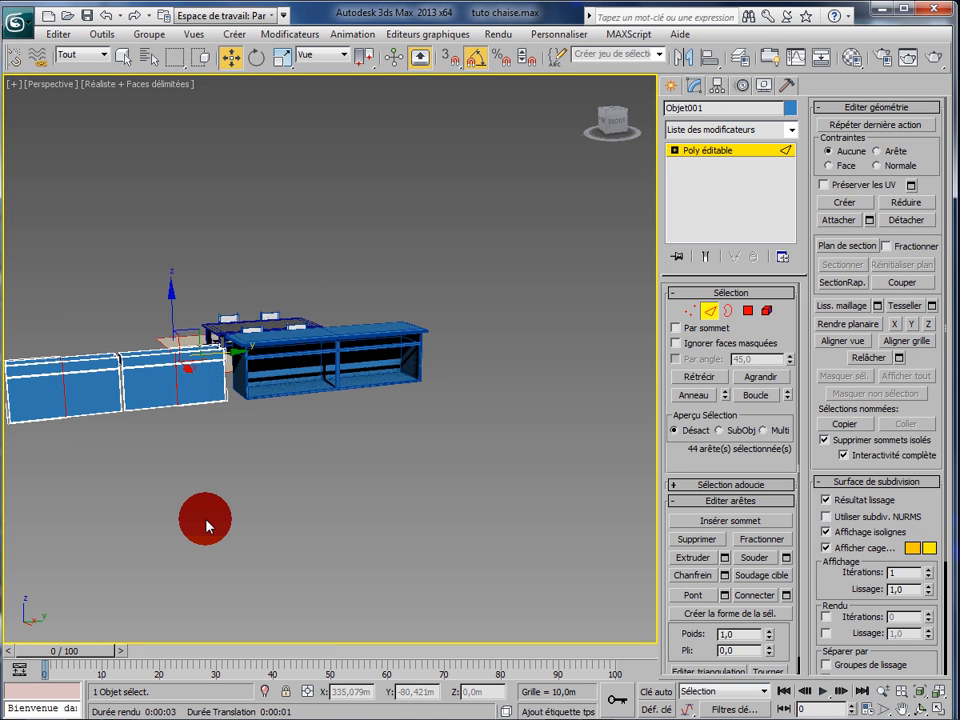
pyautogui.click(371, 459)
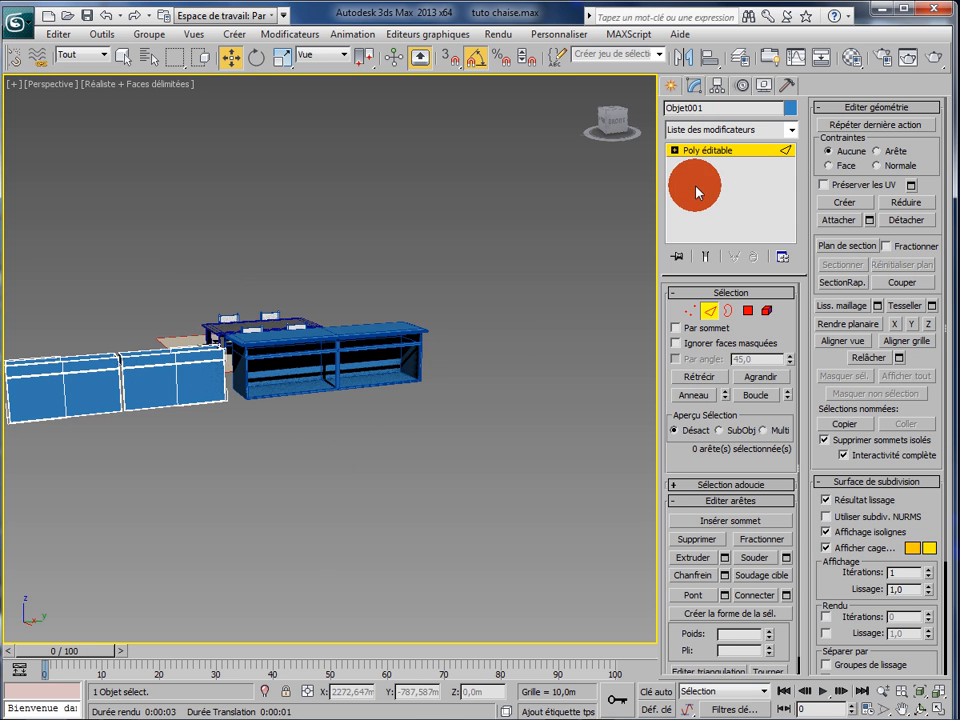
pyautogui.click(700, 150)
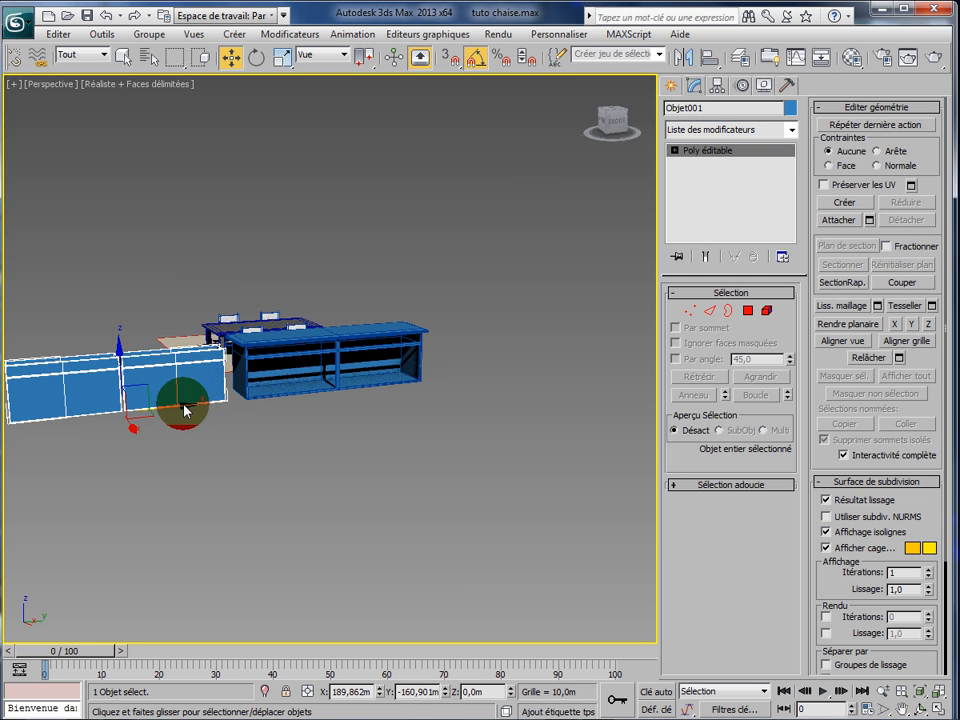
pyautogui.moveTo(186, 405); pyautogui.dragTo(401, 392)
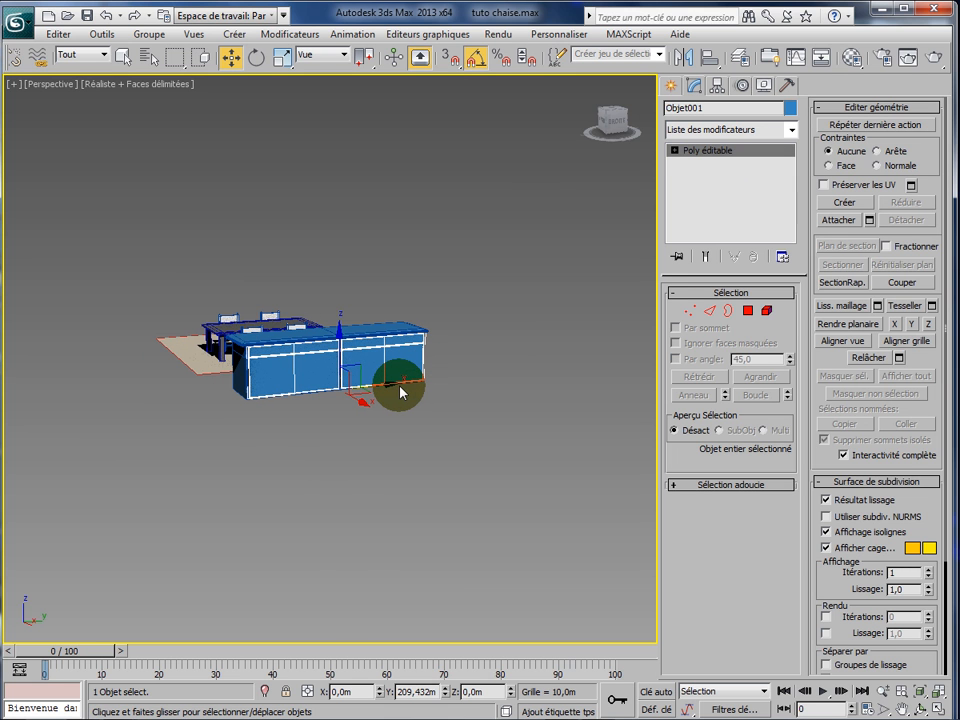
pyautogui.moveTo(400, 387); pyautogui.dragTo(398, 387)
# - Fine-tune the front panels in the top view to Y about 47.136 m within the cabinet frame, and deselect them
pyautogui.hotkey('alt', 'w')
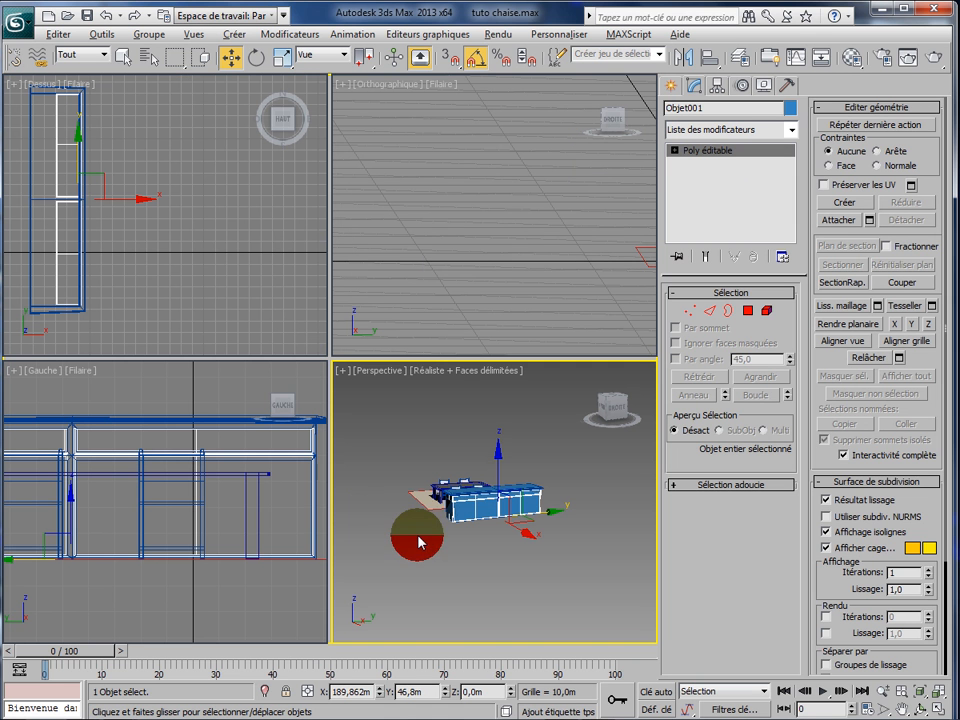
pyautogui.middleClick(213, 279)
pyautogui.hotkey('alt', 'w')
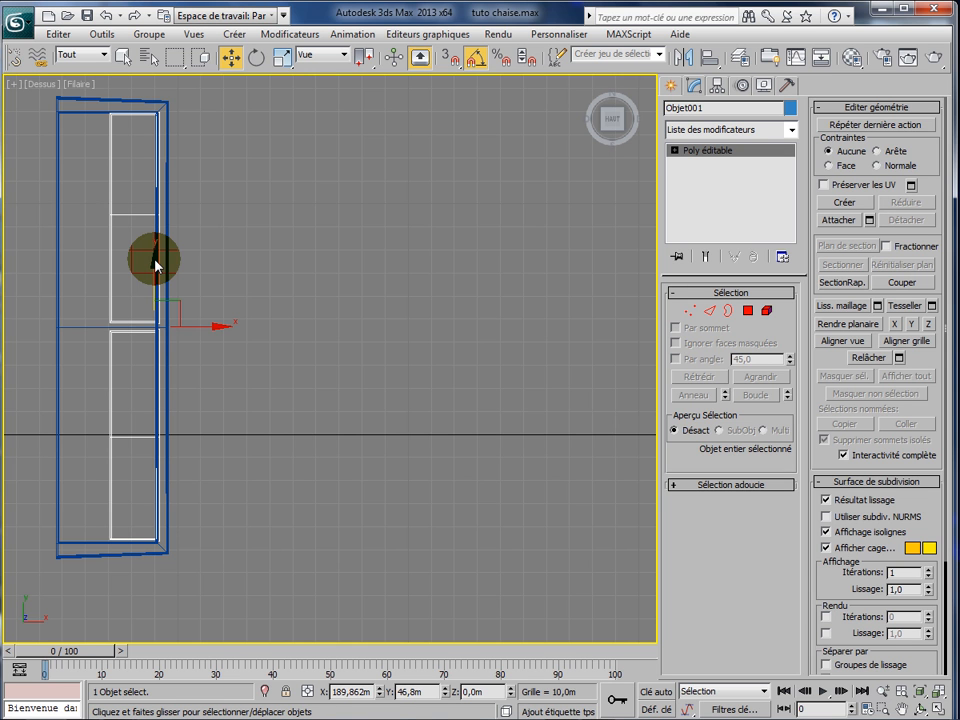
pyautogui.moveTo(155, 261); pyautogui.dragTo(155, 259)
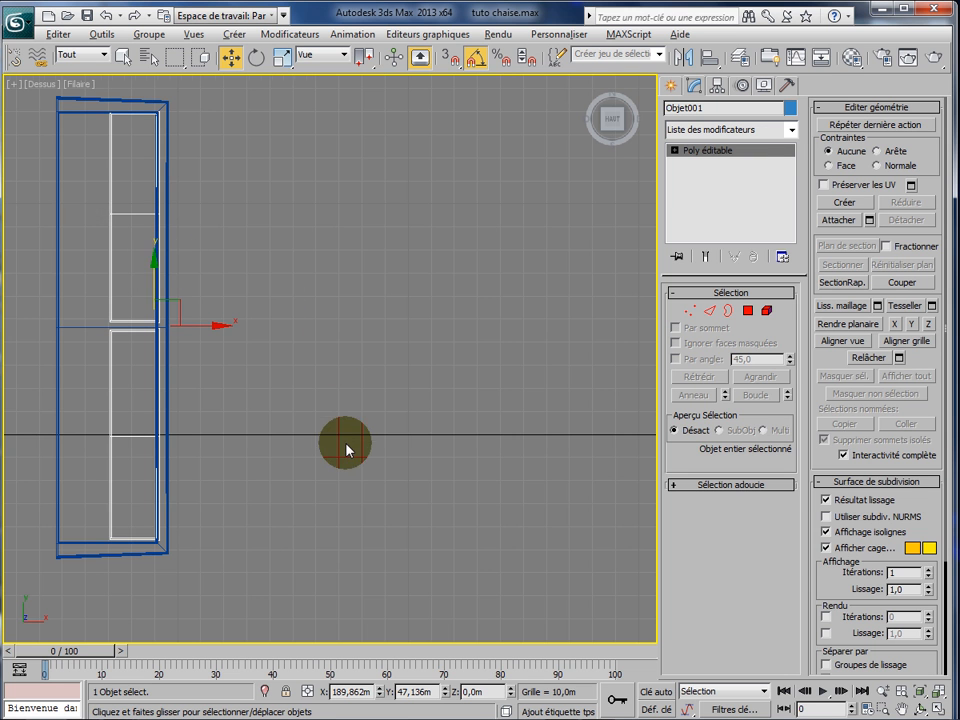
pyautogui.hotkey('alt', 'w')
pyautogui.click(396, 532)
pyautogui.click(397, 536)
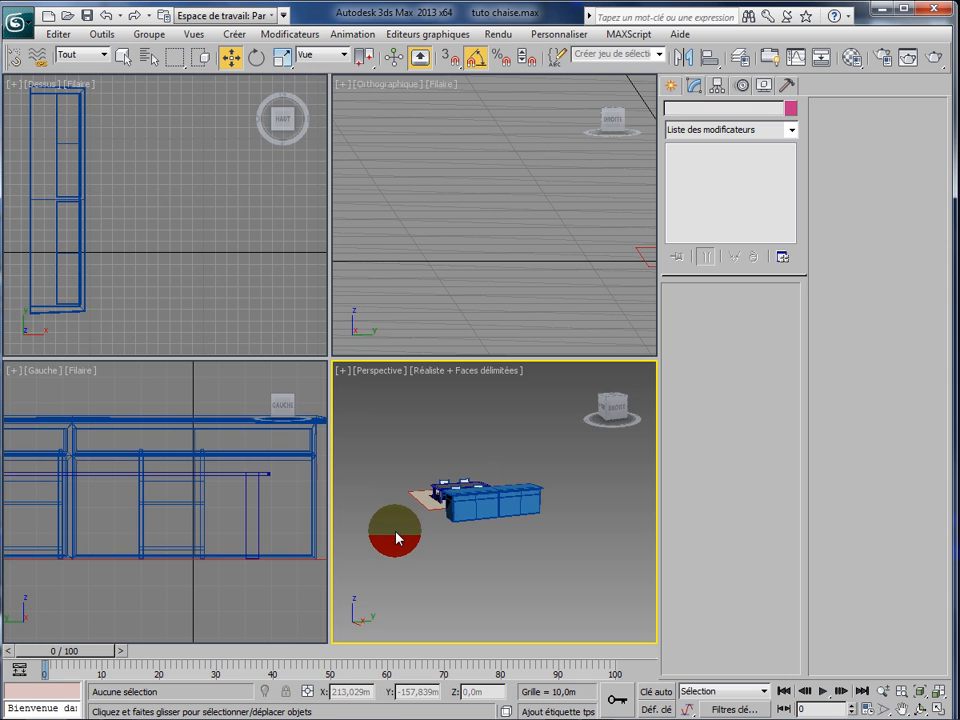
# - Create a torus on the floor in front of the cabinet with radius 1 about 10.77 m and radius 2 about 1.75 m
pyautogui.hotkey('alt', 'w')
pyautogui.moveTo(418, 507); pyautogui.dragTo(453, 494, button='middle')
pyautogui.scroll(5, 440, 515)
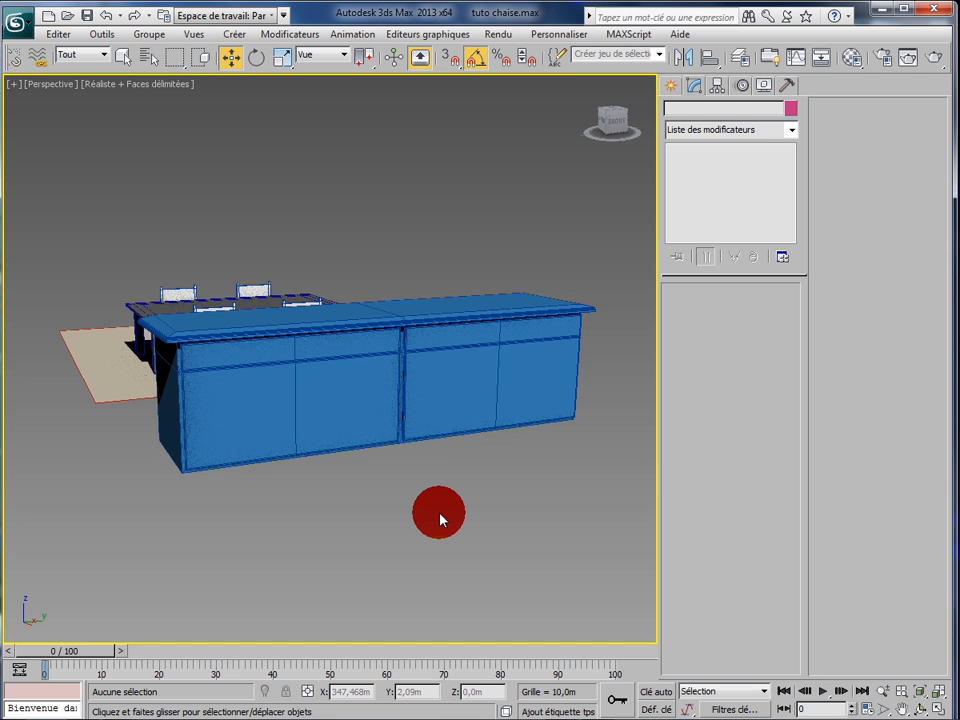
pyautogui.scroll(4, 440, 518)
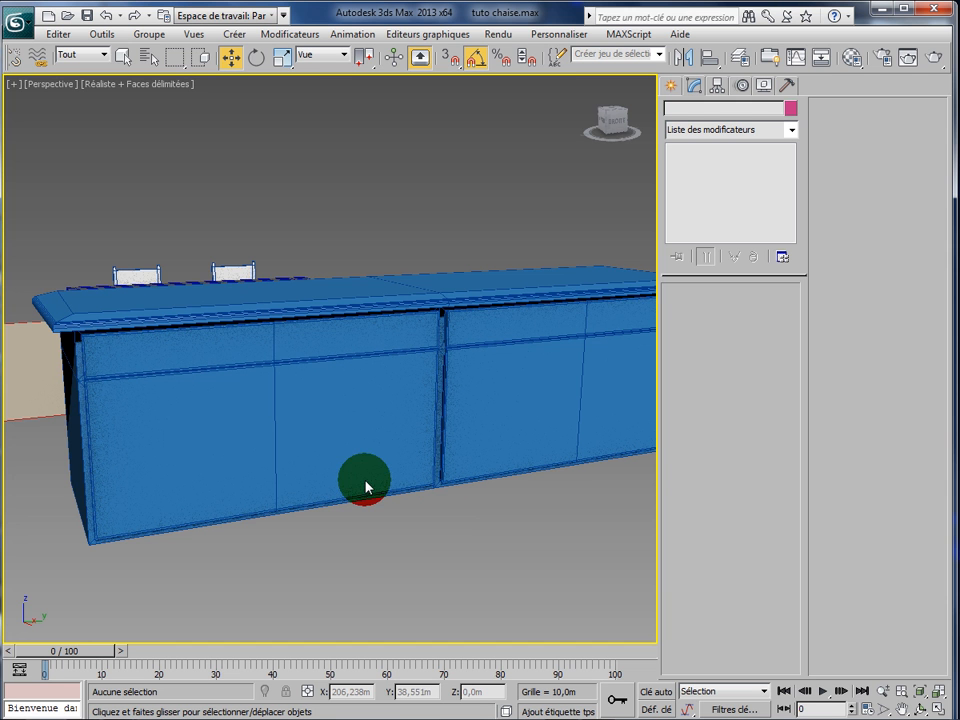
pyautogui.scroll(-4, 369, 499)
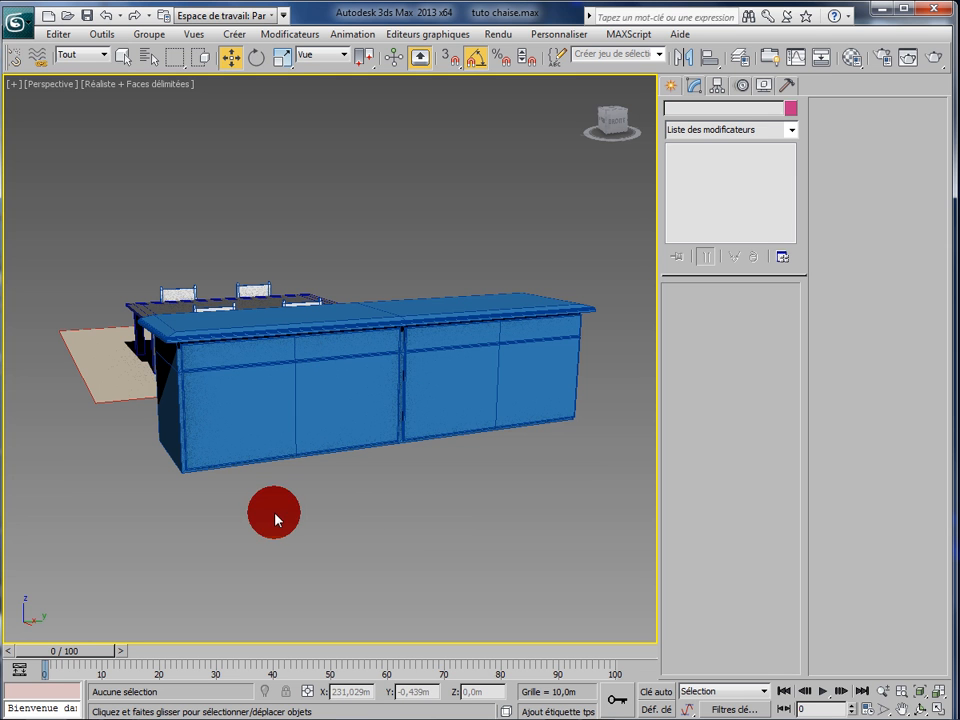
pyautogui.click(671, 86)
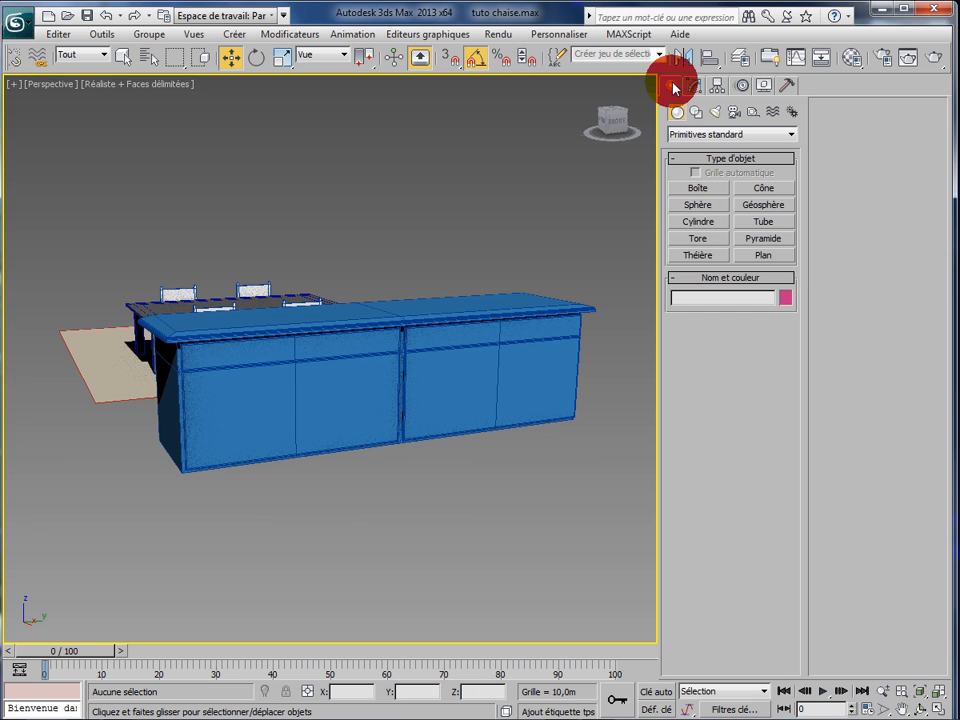
pyautogui.click(697, 239)
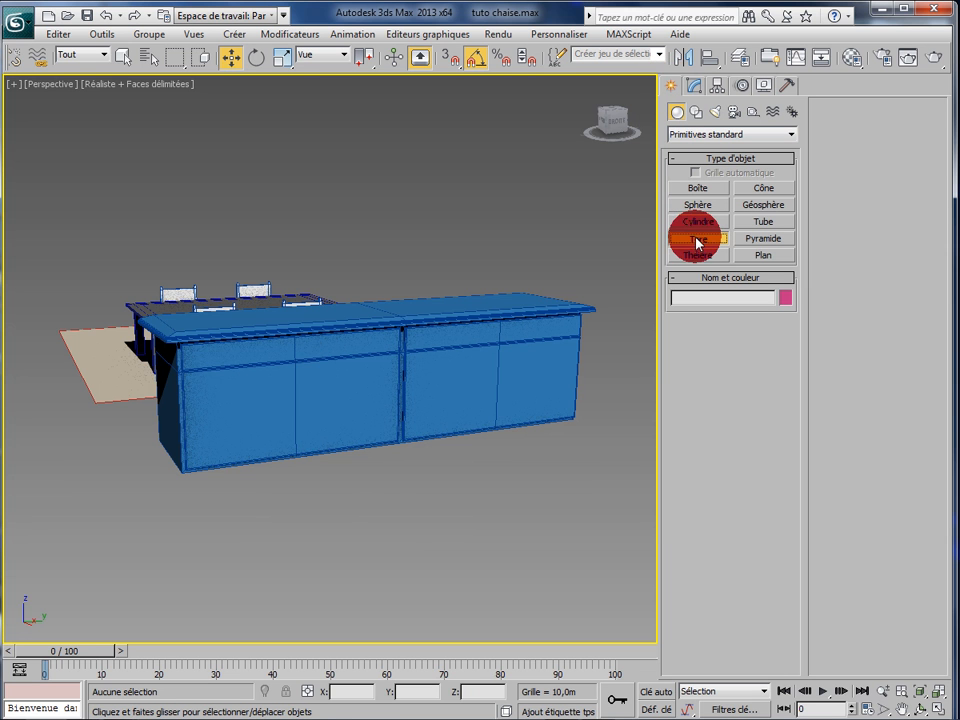
pyautogui.click(393, 519)
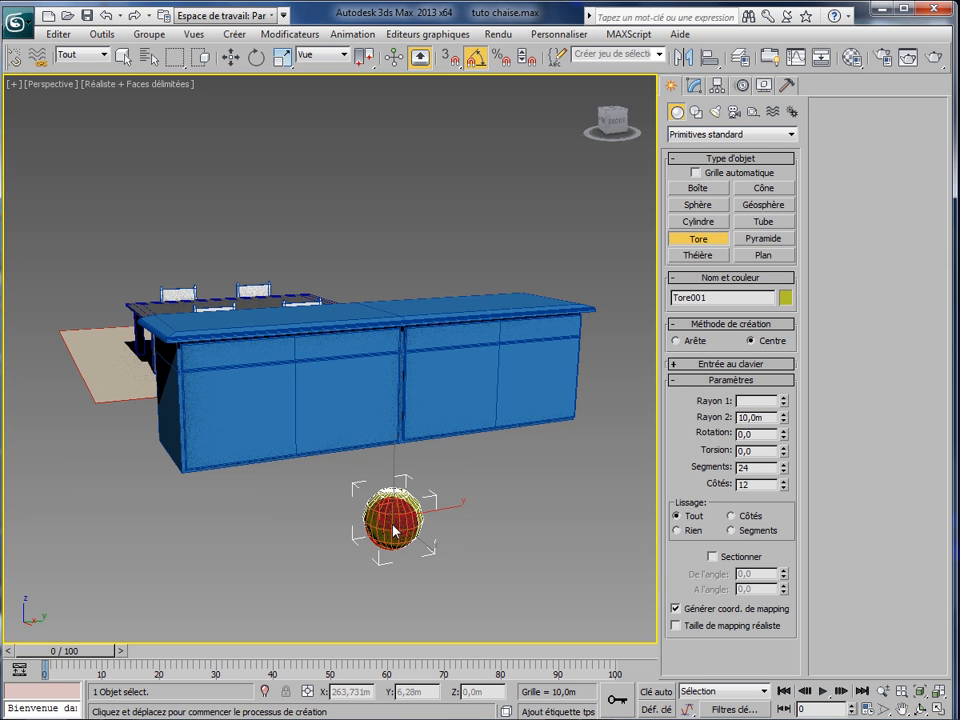
pyautogui.moveTo(394, 534); pyautogui.dragTo(392, 534)
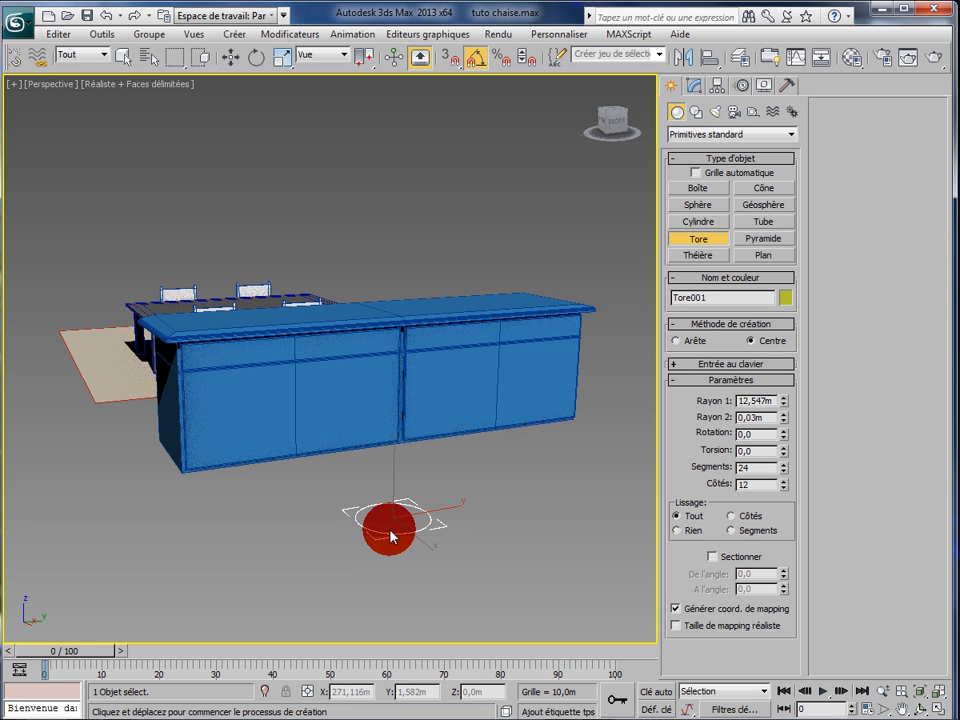
pyautogui.click(391, 532)
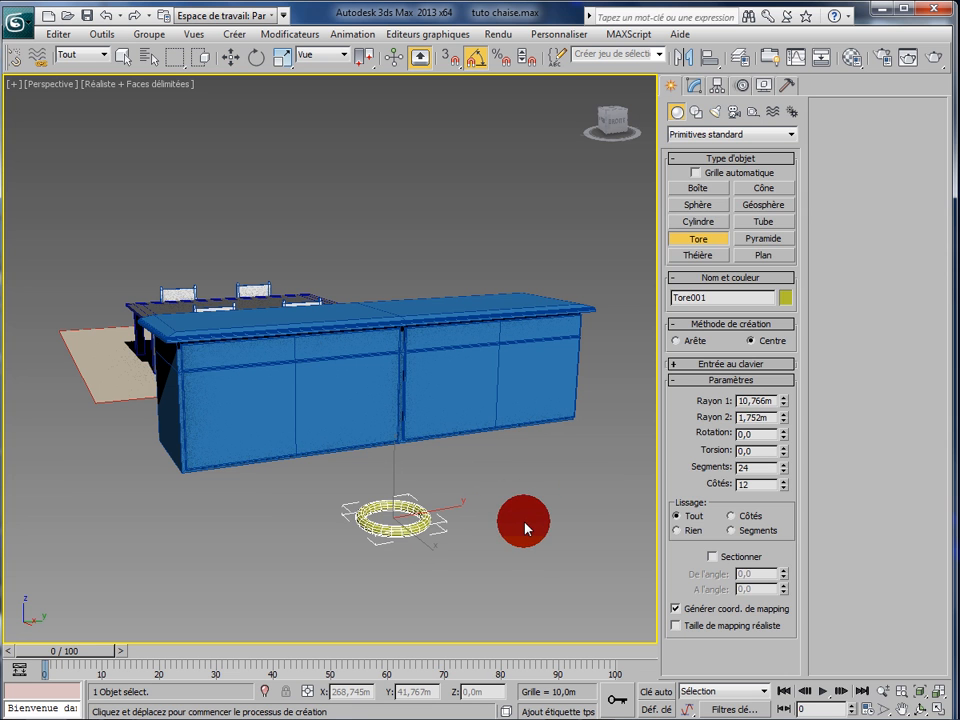
pyautogui.press('w')
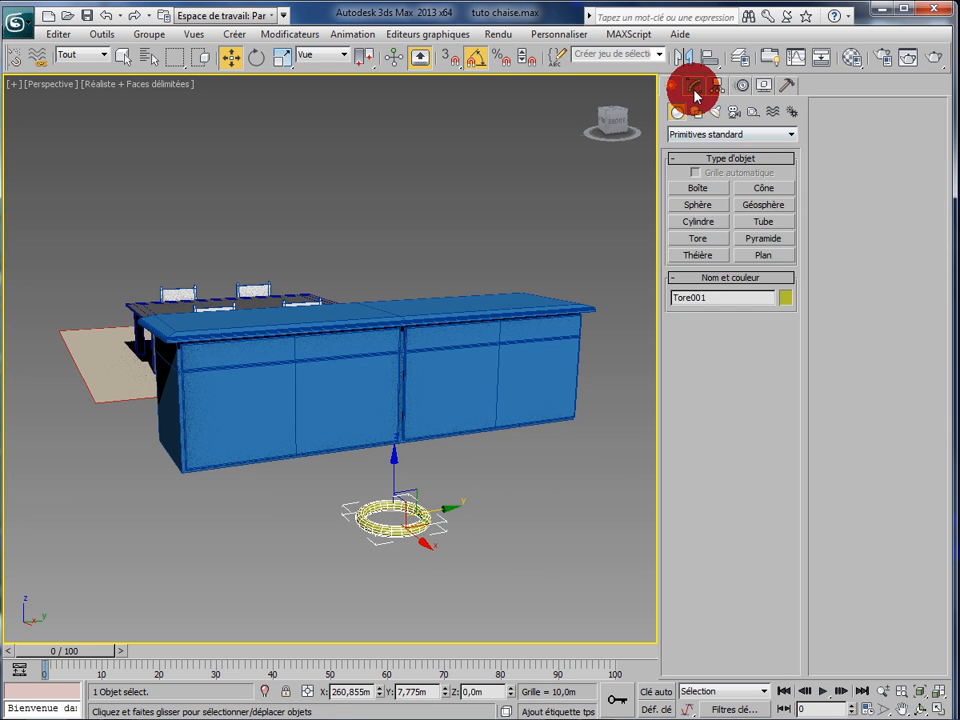
# - Reduce the torus to 9 segments
pyautogui.click(694, 87)
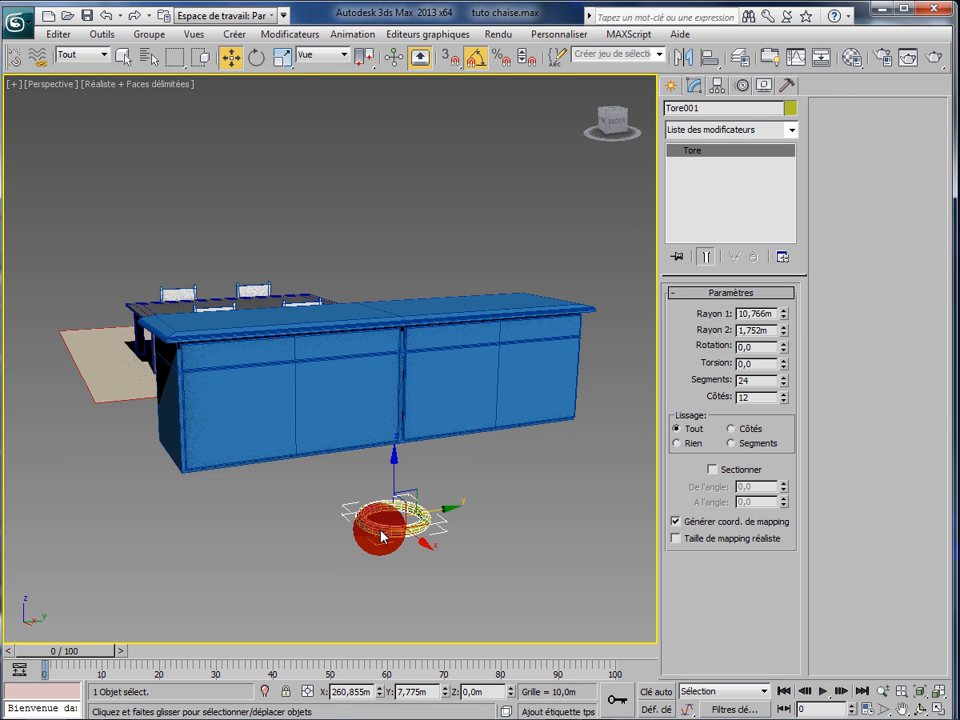
pyautogui.click(785, 386)
pyautogui.click(785, 386)
pyautogui.click(785, 386)
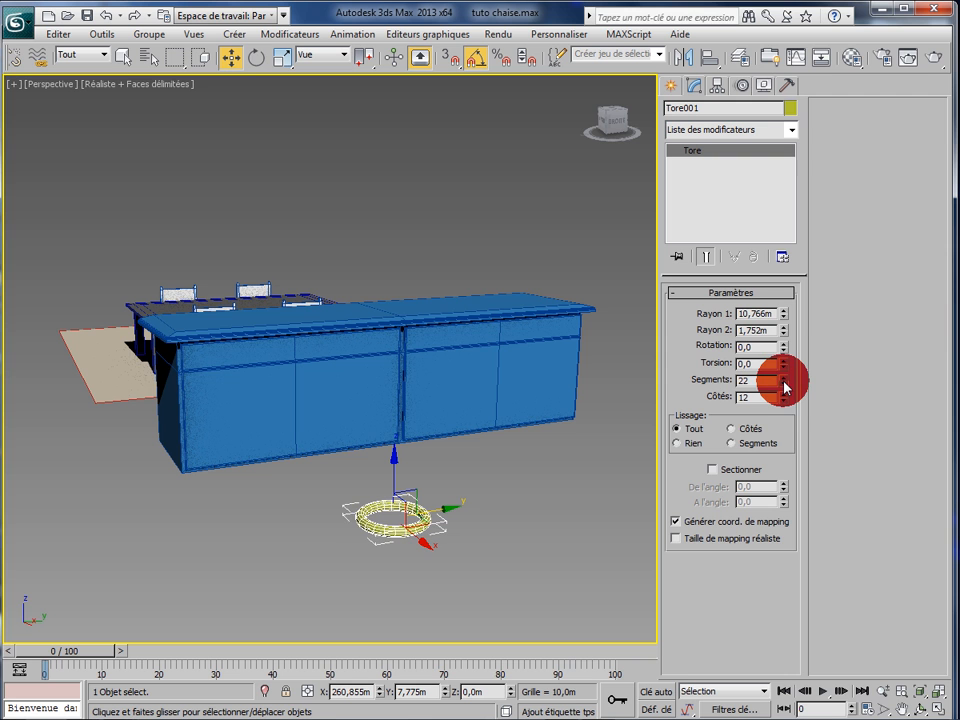
pyautogui.click(785, 386)
pyautogui.moveTo(781, 409); pyautogui.dragTo(796, 432)
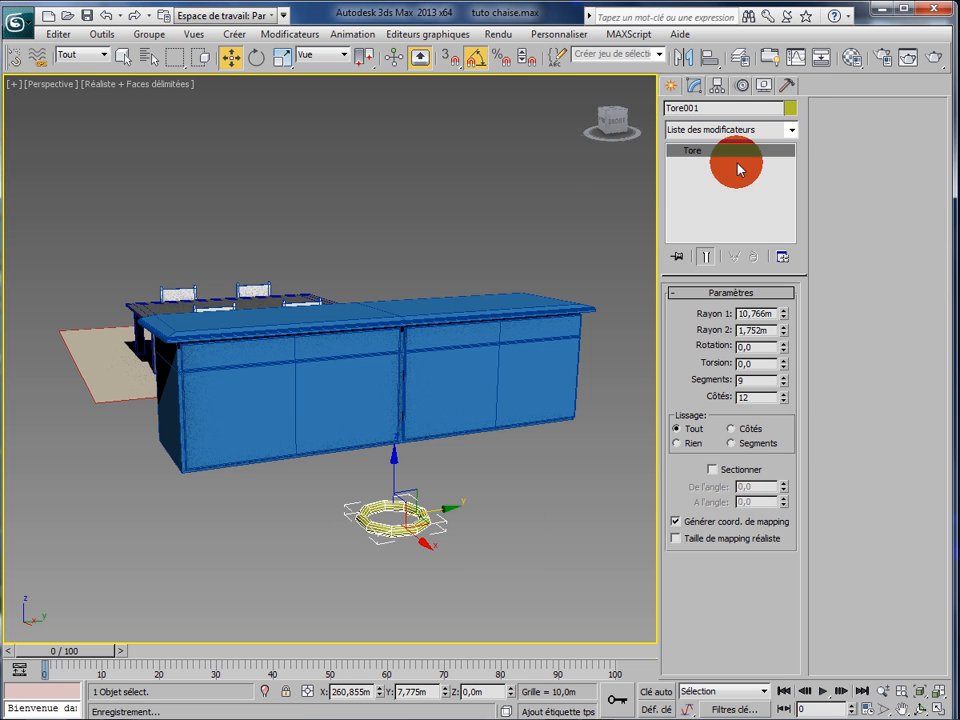
# - Change the torus's object colour to the same medium blue as the cabinet
pyautogui.click(790, 107)
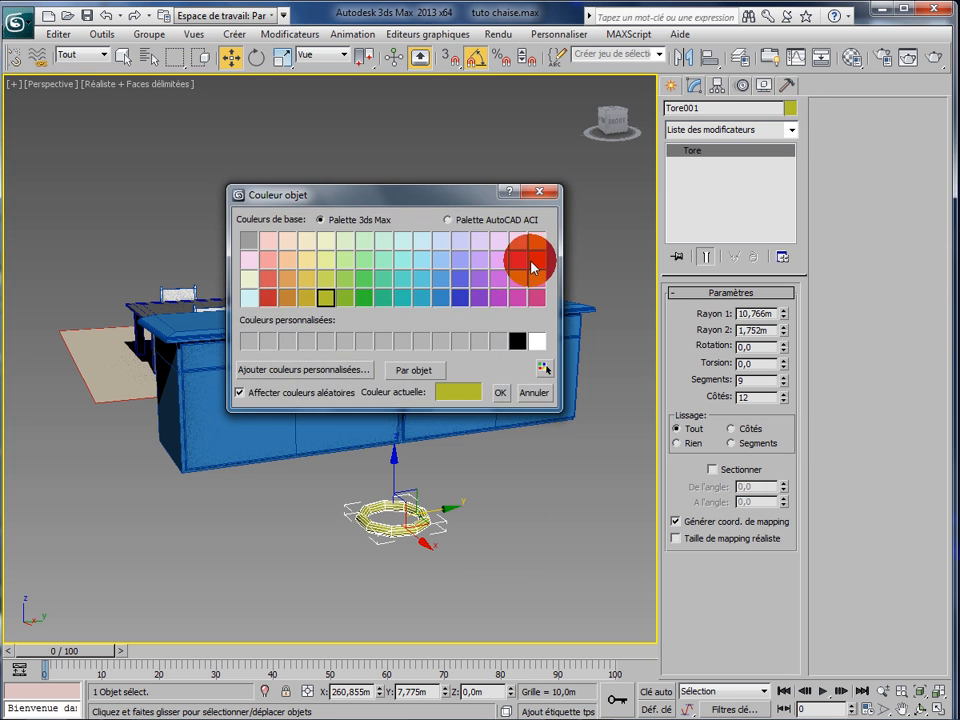
pyautogui.click(441, 297)
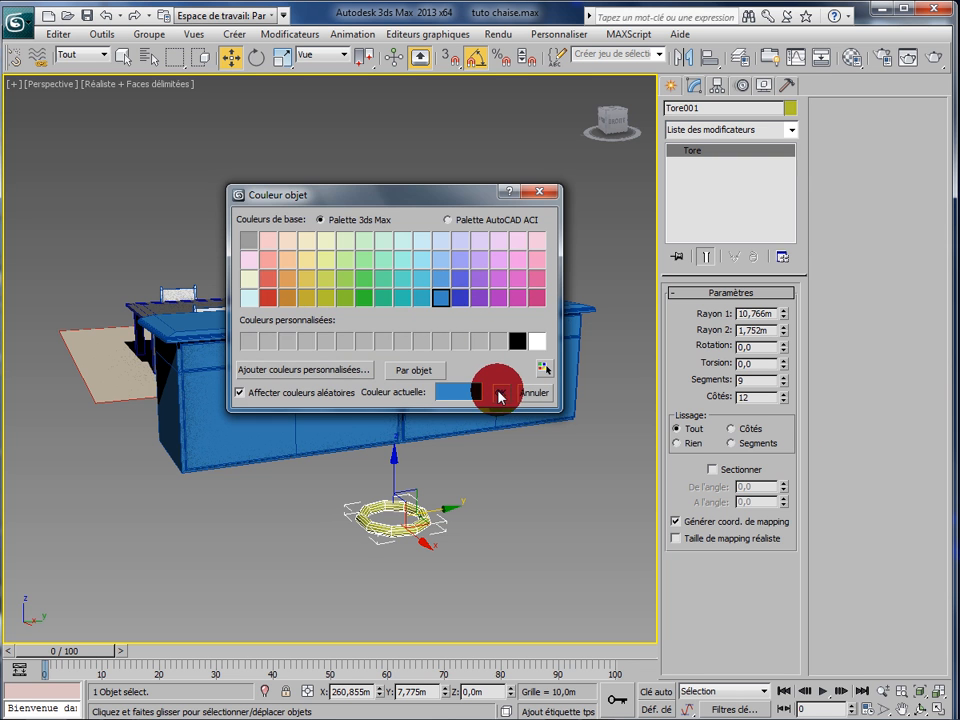
pyautogui.click(501, 393)
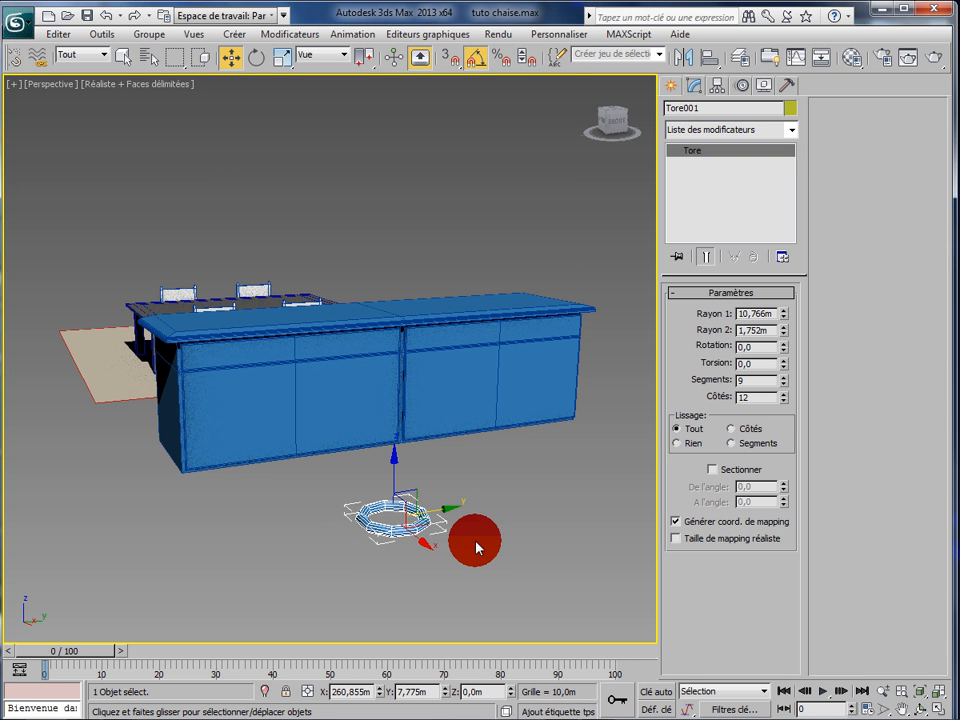
# - Reduce the torus's radius 1 to about 9.26 m
pyautogui.keyDown('alt'); pyautogui.moveTo(477, 548); pyautogui.dragTo(461, 588, button='middle'); pyautogui.keyUp('alt')
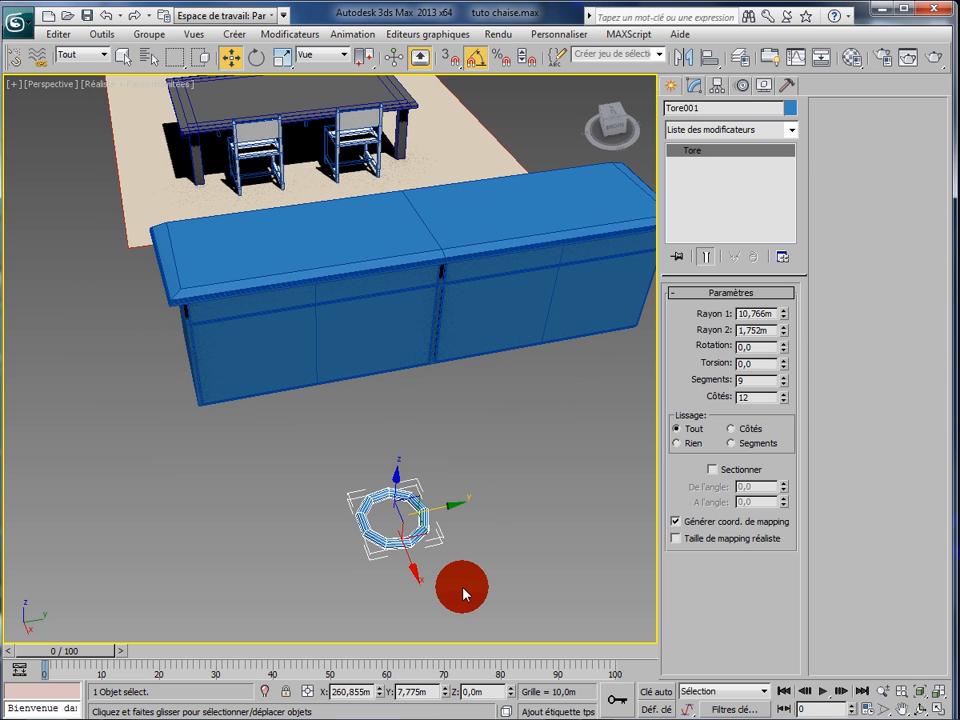
pyautogui.click(785, 318)
pyautogui.click(785, 318)
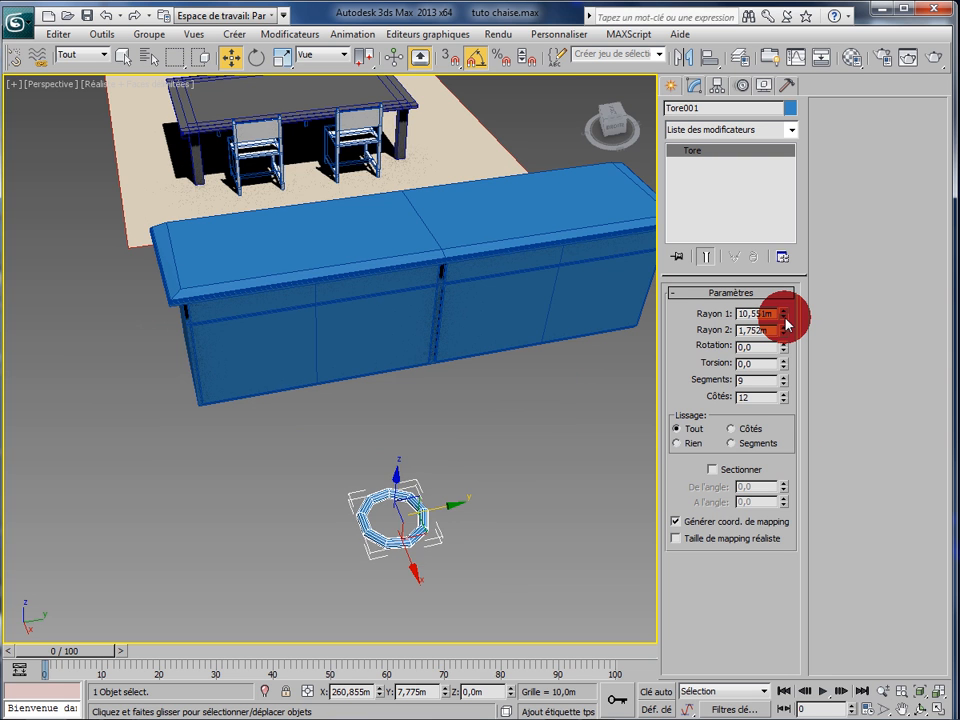
pyautogui.click(785, 318)
pyautogui.click(785, 318)
pyautogui.click(785, 318)
pyautogui.click(785, 318)
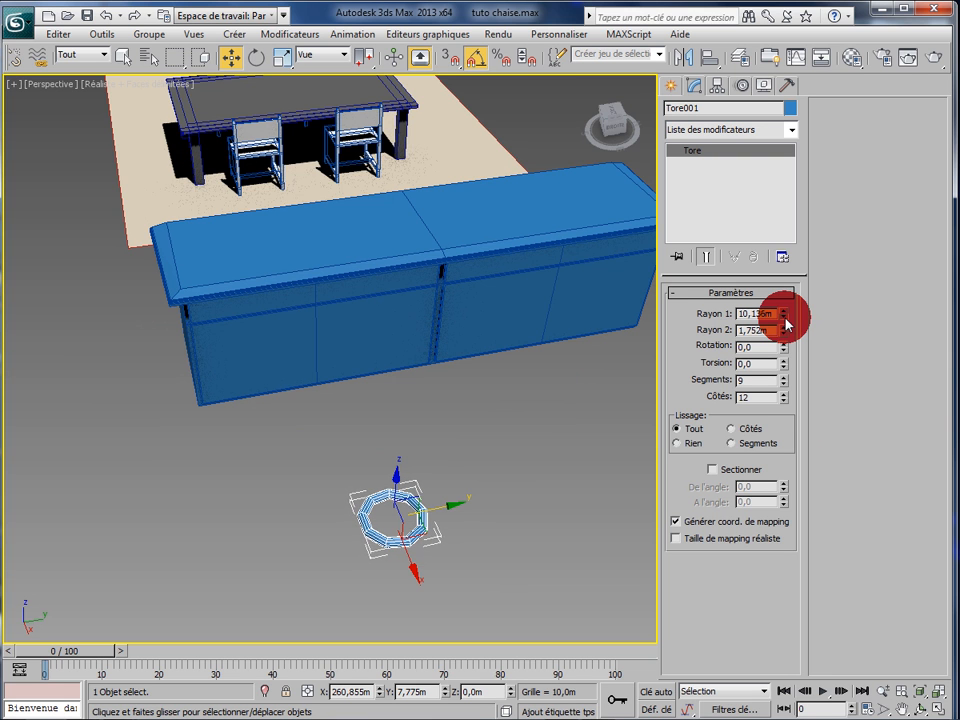
pyautogui.click(785, 318)
pyautogui.click(785, 318)
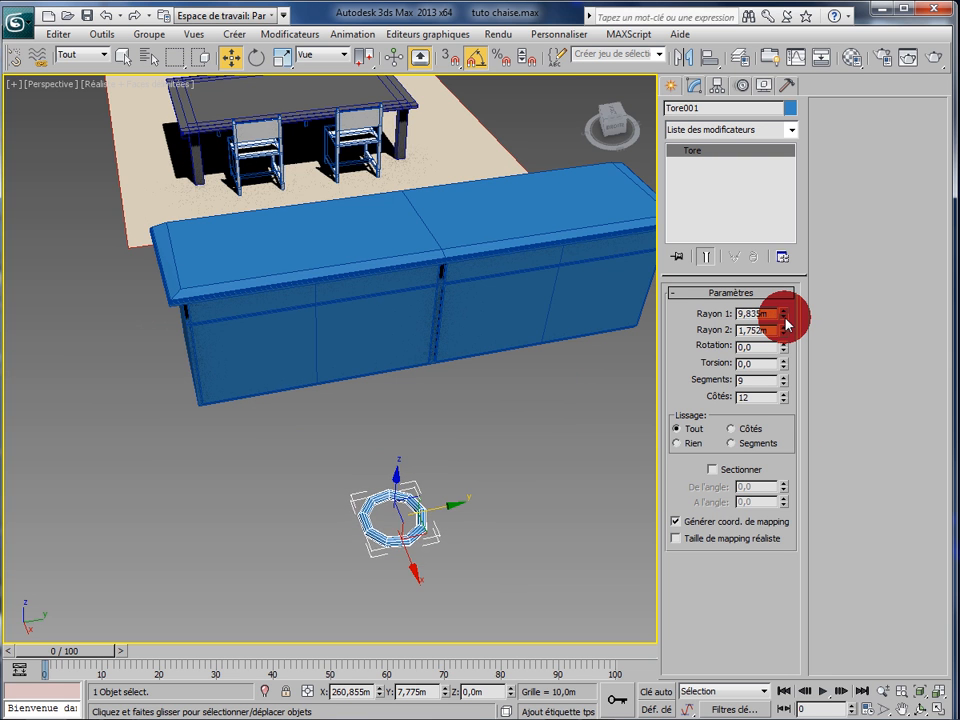
pyautogui.click(785, 318)
pyautogui.click(785, 318)
pyautogui.click(785, 318)
pyautogui.click(785, 318)
pyautogui.click(785, 318)
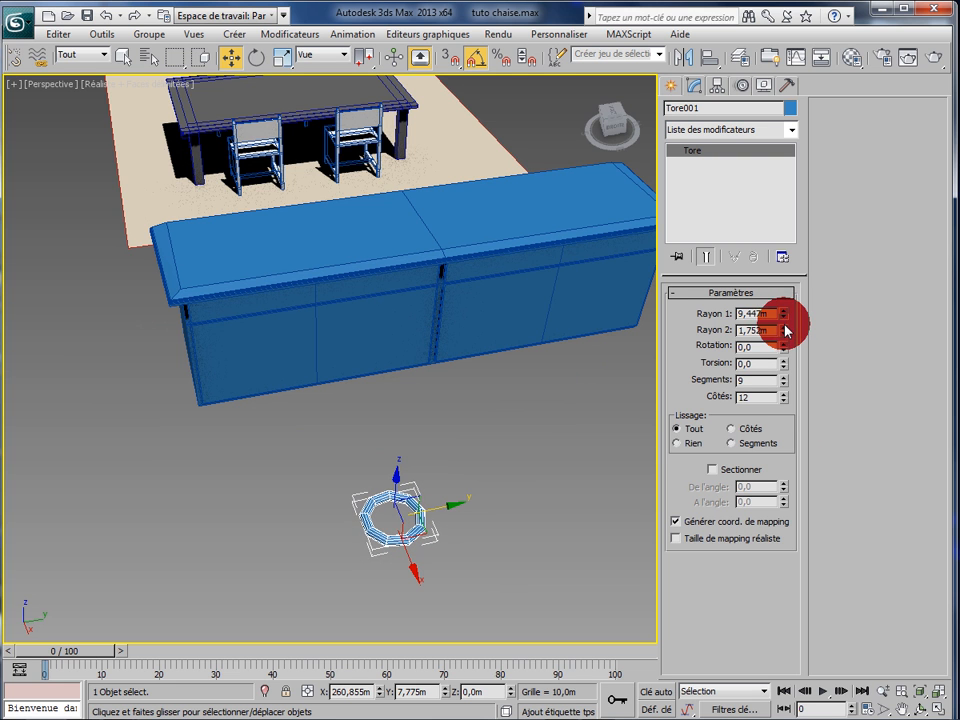
pyautogui.click(785, 320)
pyautogui.click(785, 320)
# - Turn on real-world map size for the torus
pyautogui.click(710, 470)
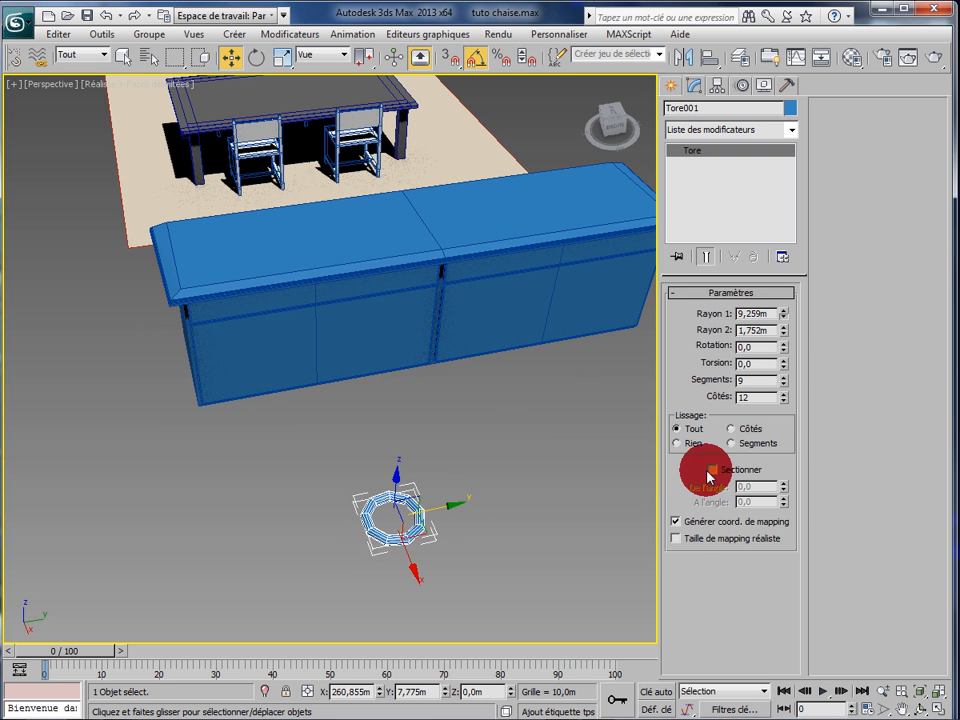
pyautogui.moveTo(708, 476); pyautogui.dragTo(684, 548)
pyautogui.click(682, 543)
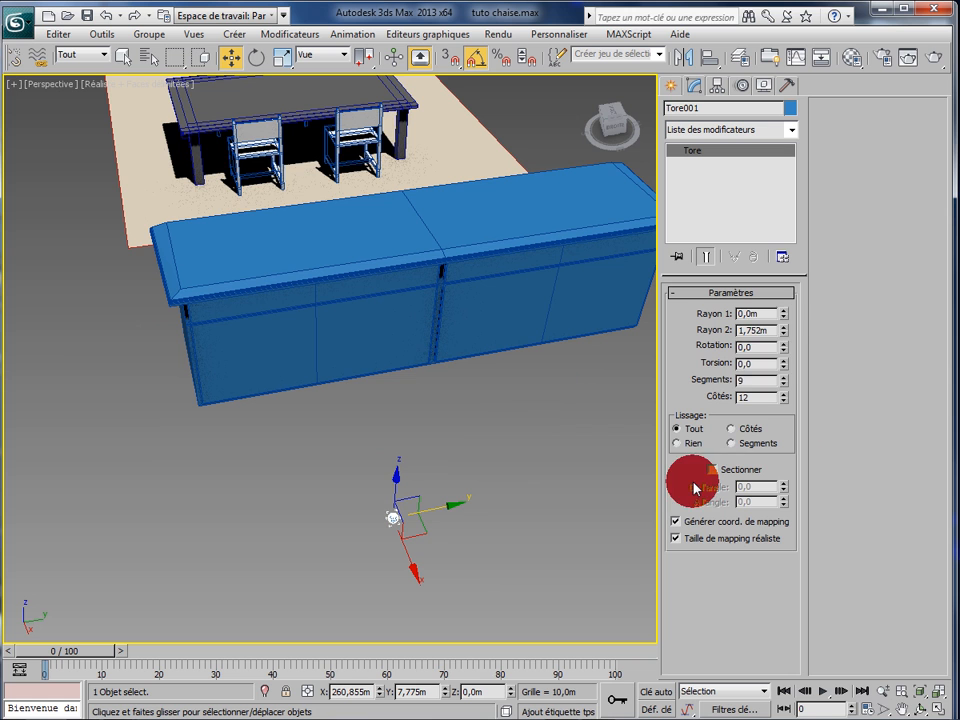
# - Try radius 1 values of 1 m and 2 m on the torus
pyautogui.click(784, 311)
pyautogui.click(784, 311)
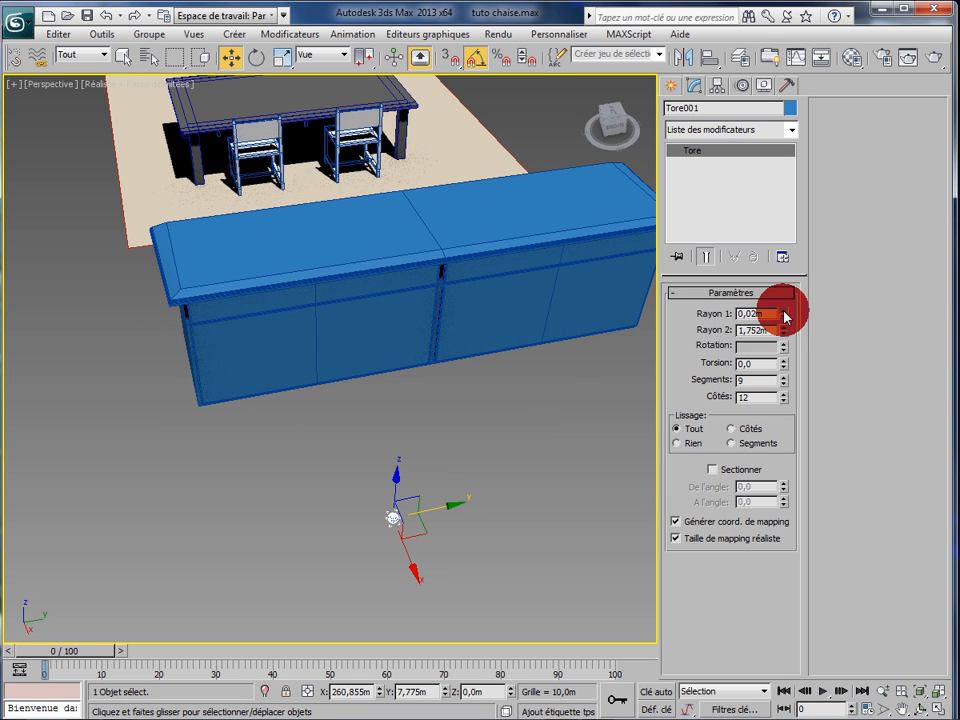
pyautogui.moveTo(784, 316)
pyautogui.mouseDown()
pyautogui.moveTo(788, 291)
pyautogui.moveTo(789, 314)
pyautogui.mouseUp()
pyautogui.doubleClick(765, 315)
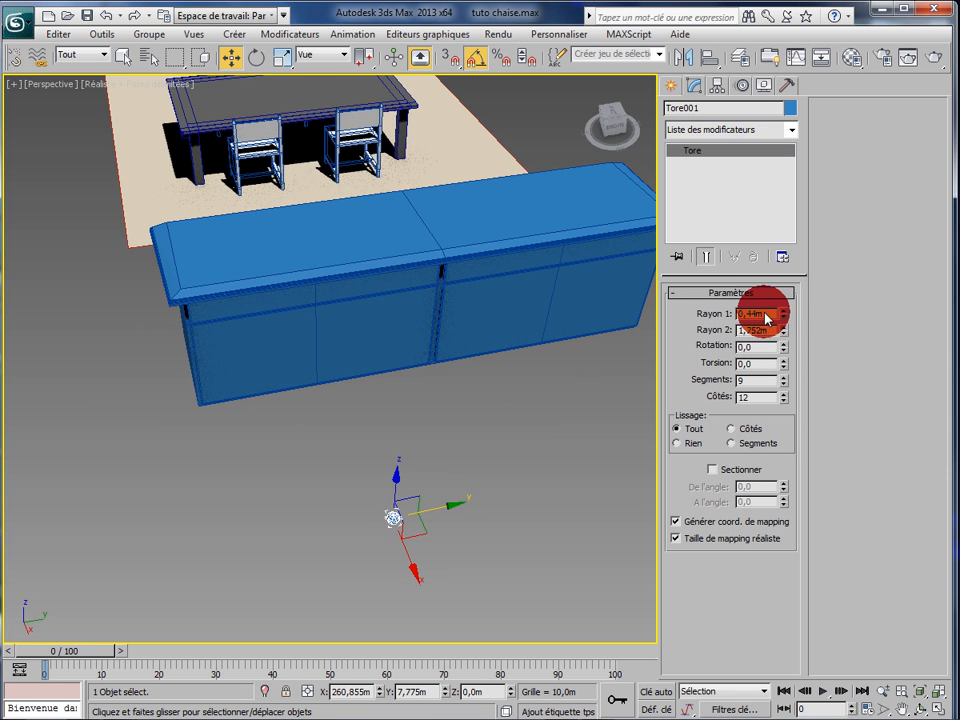
pyautogui.write('1')
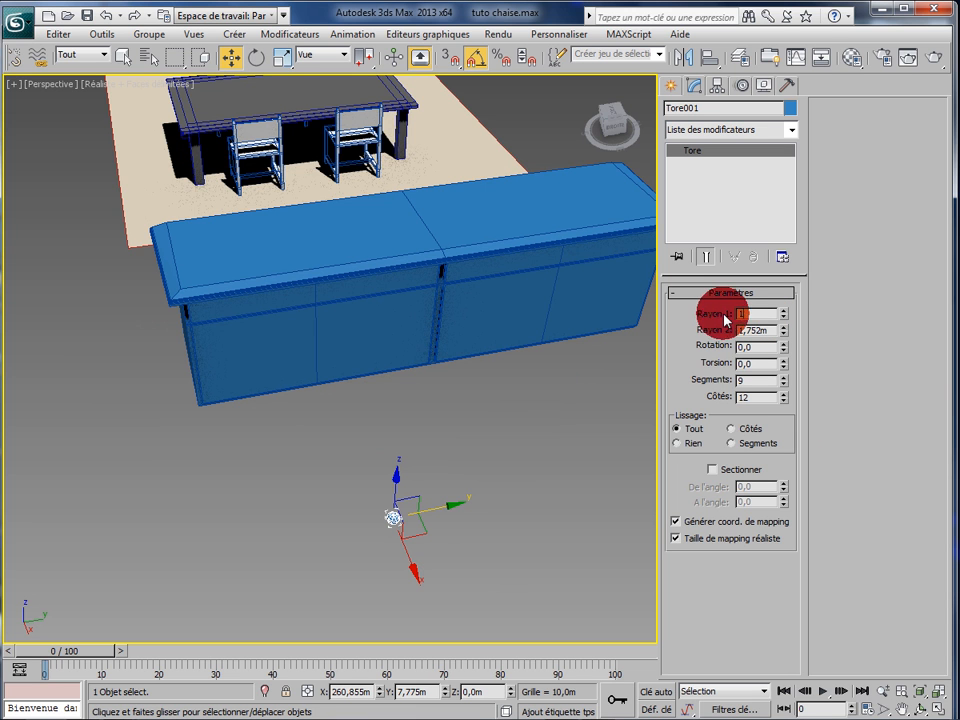
pyautogui.press('Tab')
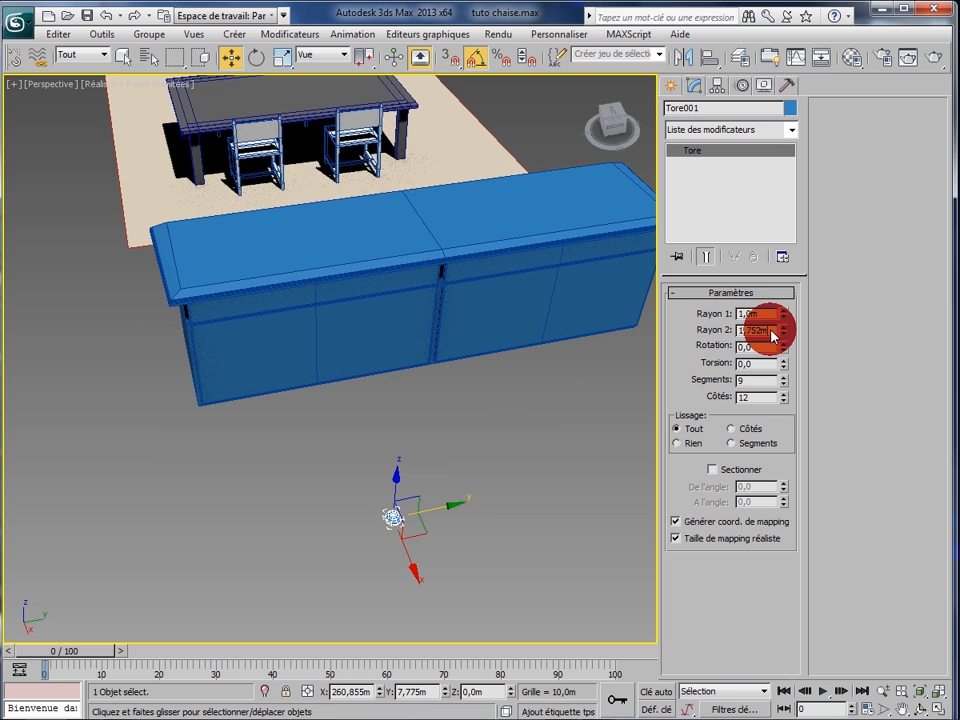
pyautogui.doubleClick(763, 315)
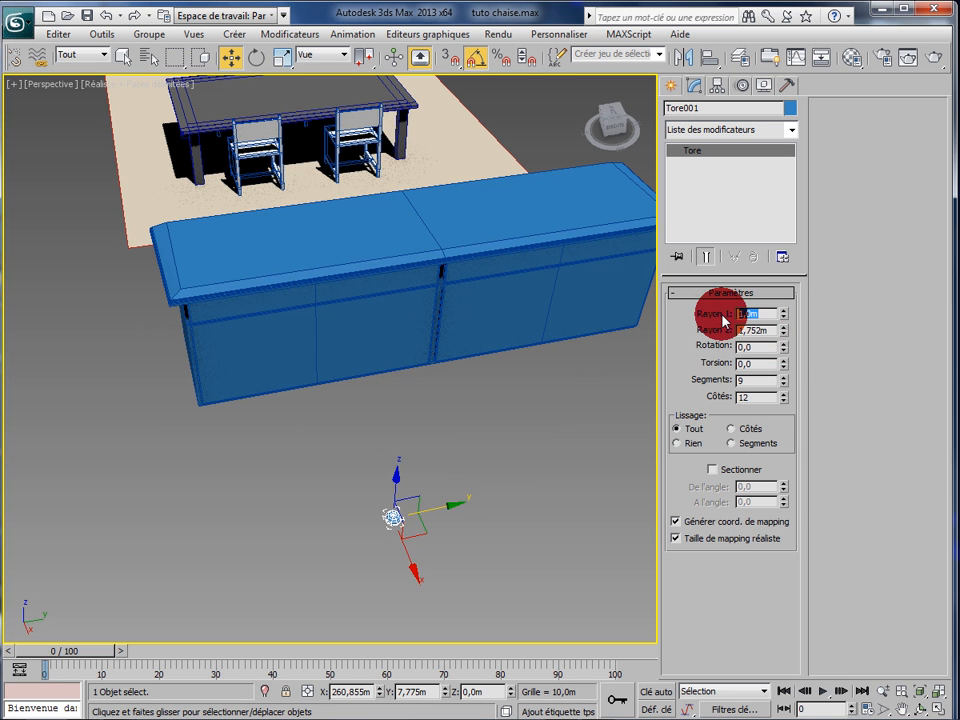
pyautogui.write('2')
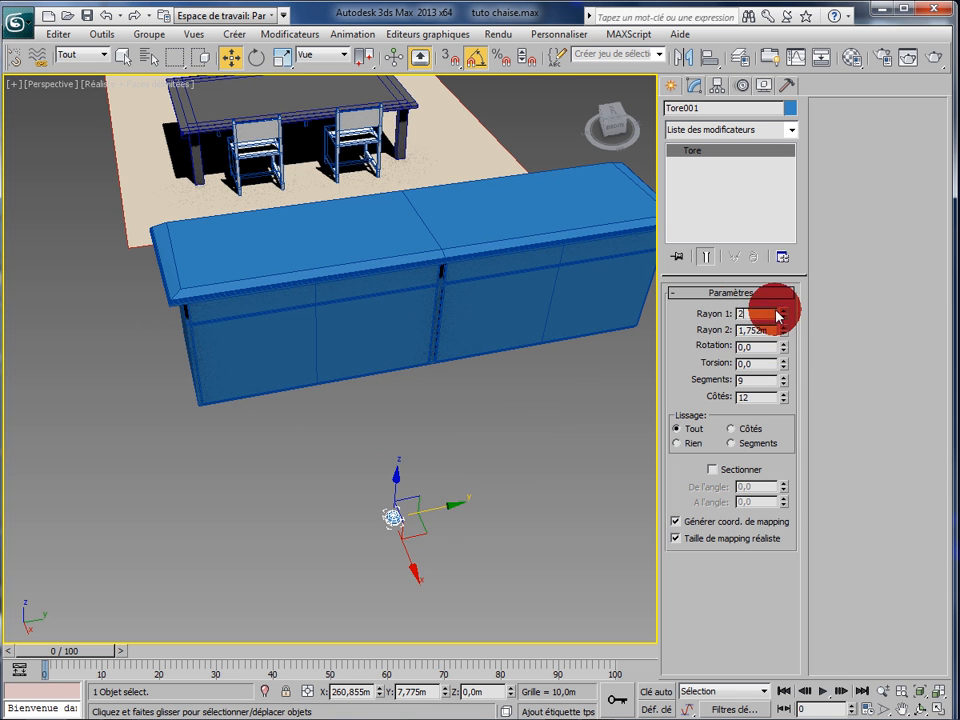
pyautogui.doubleClick(768, 330)
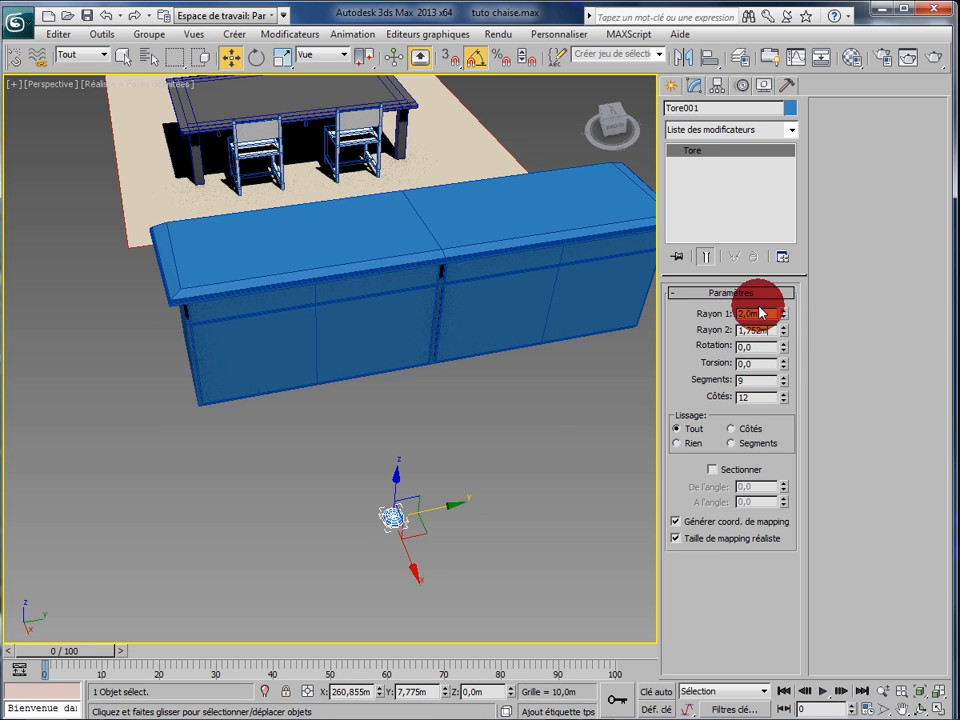
# - Set the torus's radius 1 to 3 m
pyautogui.doubleClick(739, 314)
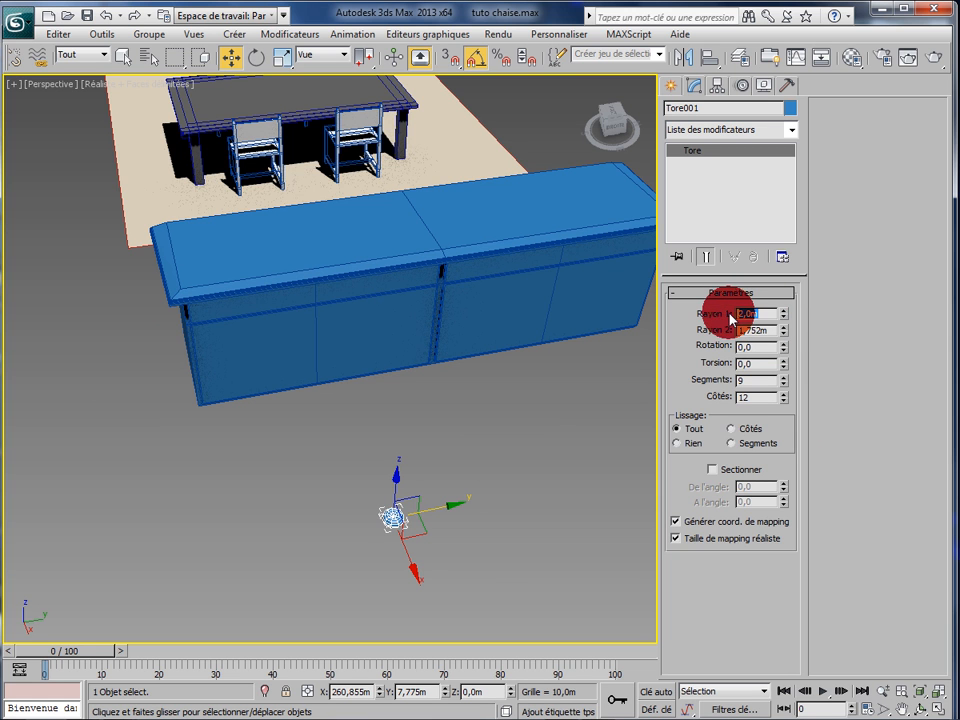
pyautogui.write('3')
pyautogui.doubleClick(768, 330)
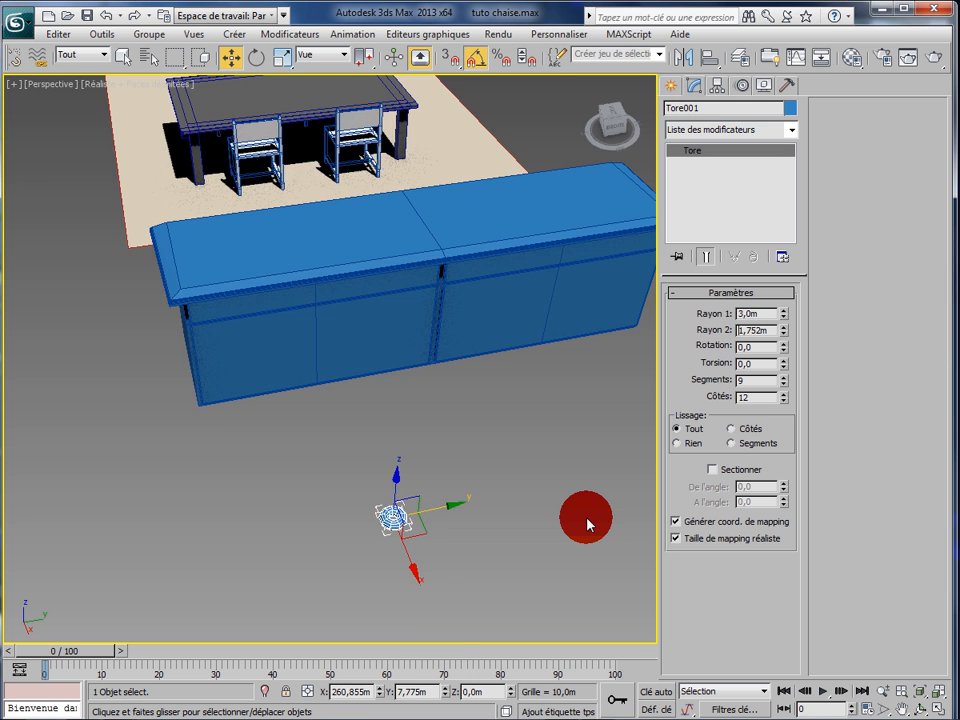
# - Reduce the torus's radius 2 to about 1.23 m and its segments to 8
pyautogui.scroll(6, 588, 524)
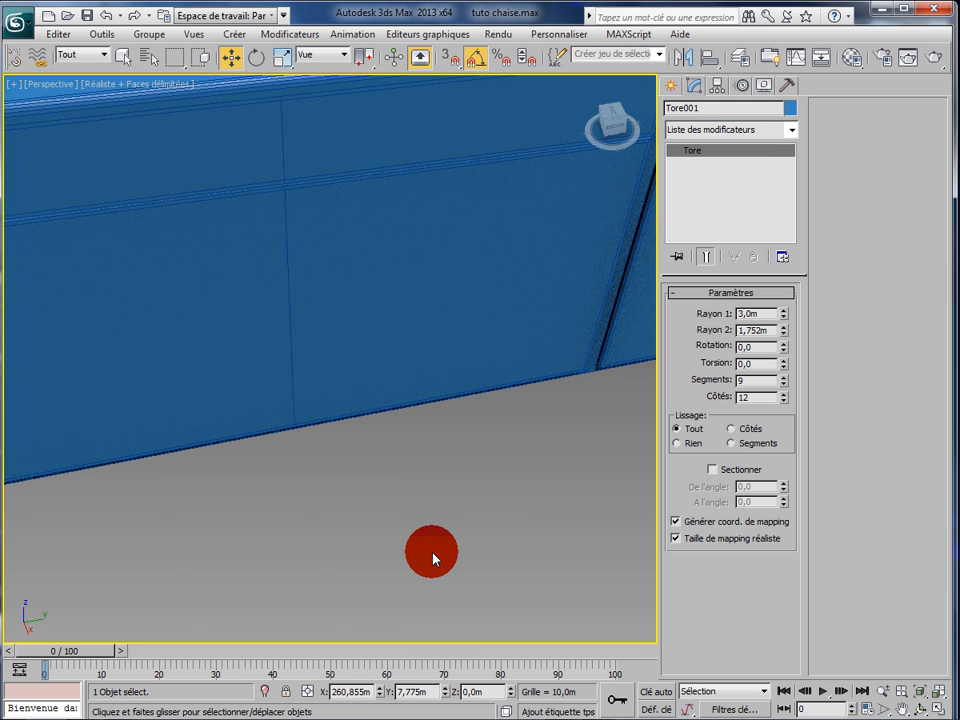
pyautogui.scroll(-3, 432, 558)
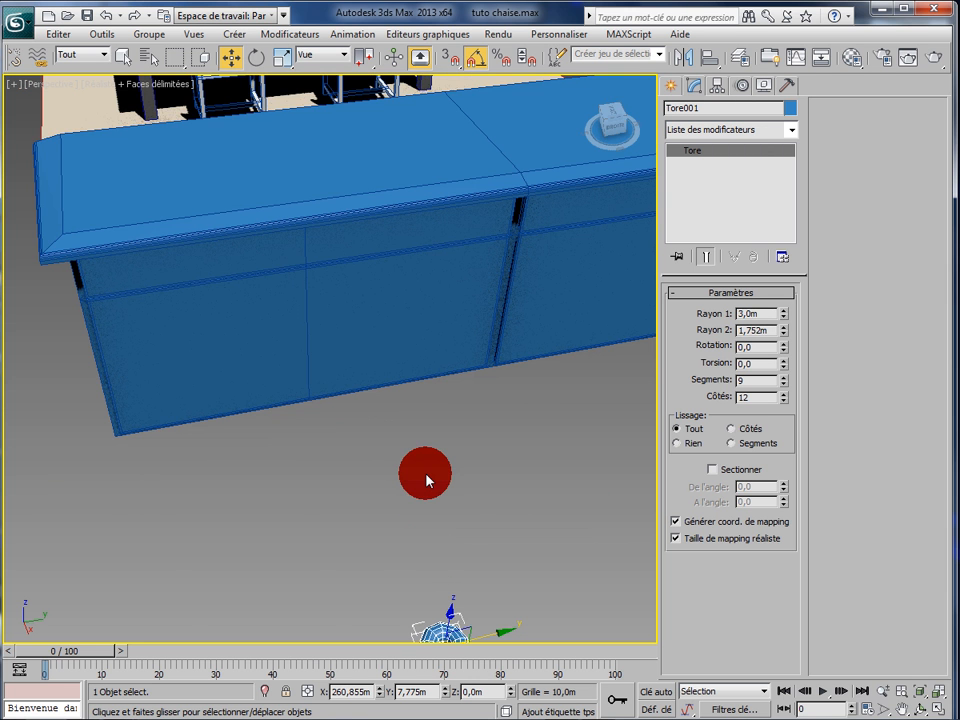
pyautogui.moveTo(427, 481)
pyautogui.keyDown('alt'); pyautogui.mouseDown(button='middle')
pyautogui.moveTo(410, 468)
pyautogui.moveTo(466, 500)
pyautogui.mouseUp(button='middle'); pyautogui.keyUp('alt')
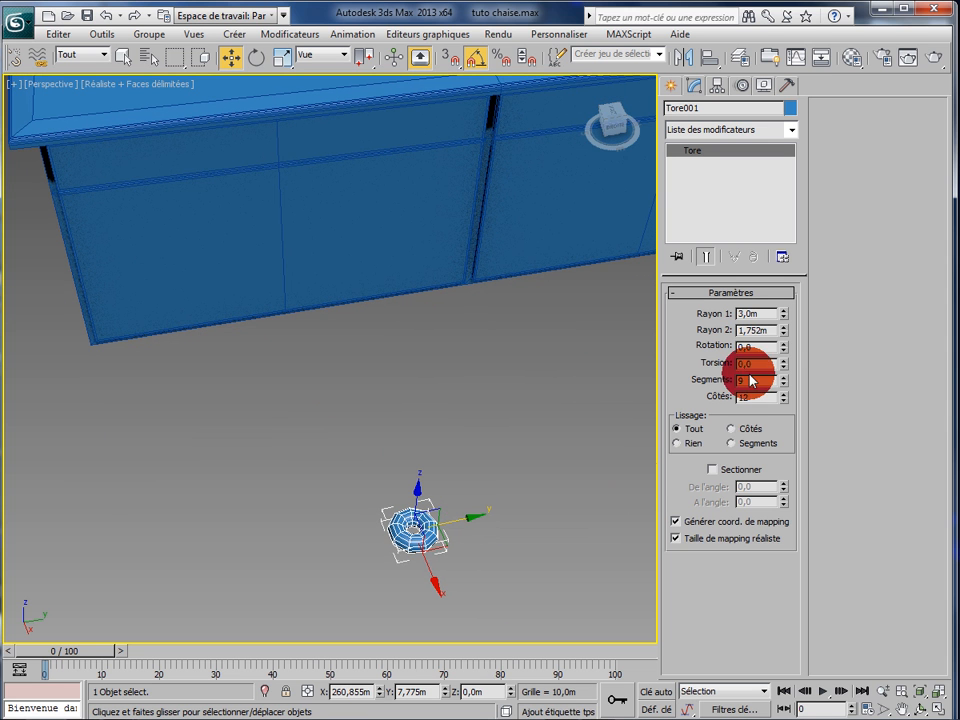
pyautogui.moveTo(783, 340); pyautogui.dragTo(786, 340)
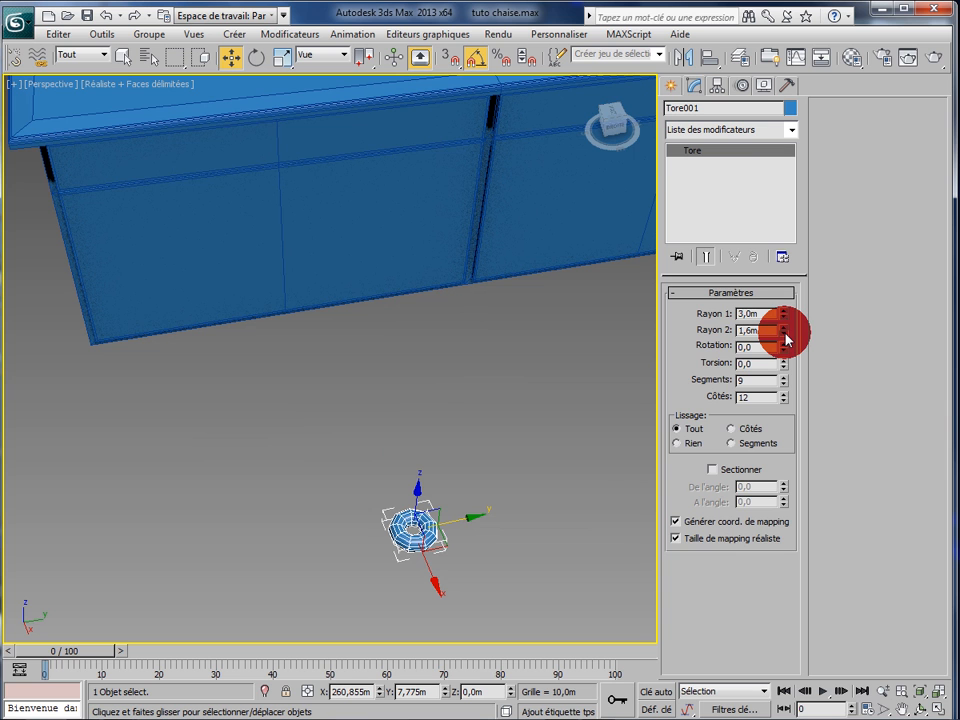
pyautogui.moveTo(786, 338)
pyautogui.mouseDown()
pyautogui.moveTo(757, 338)
pyautogui.moveTo(750, 355)
pyautogui.moveTo(776, 334)
pyautogui.moveTo(785, 341)
pyautogui.mouseUp()
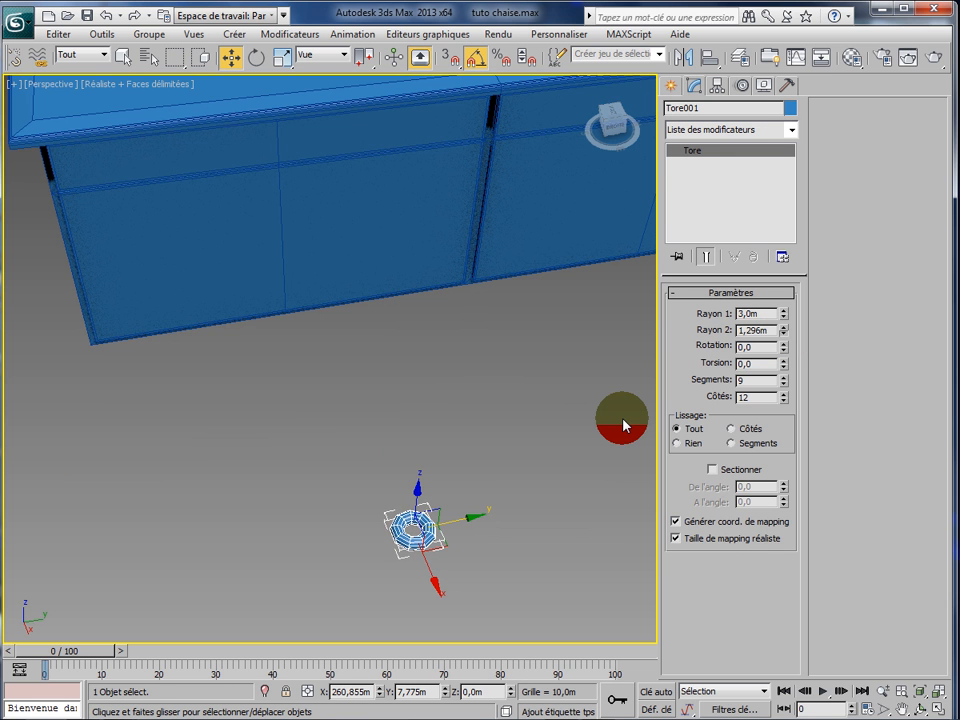
pyautogui.moveTo(623, 425); pyautogui.dragTo(623, 426)
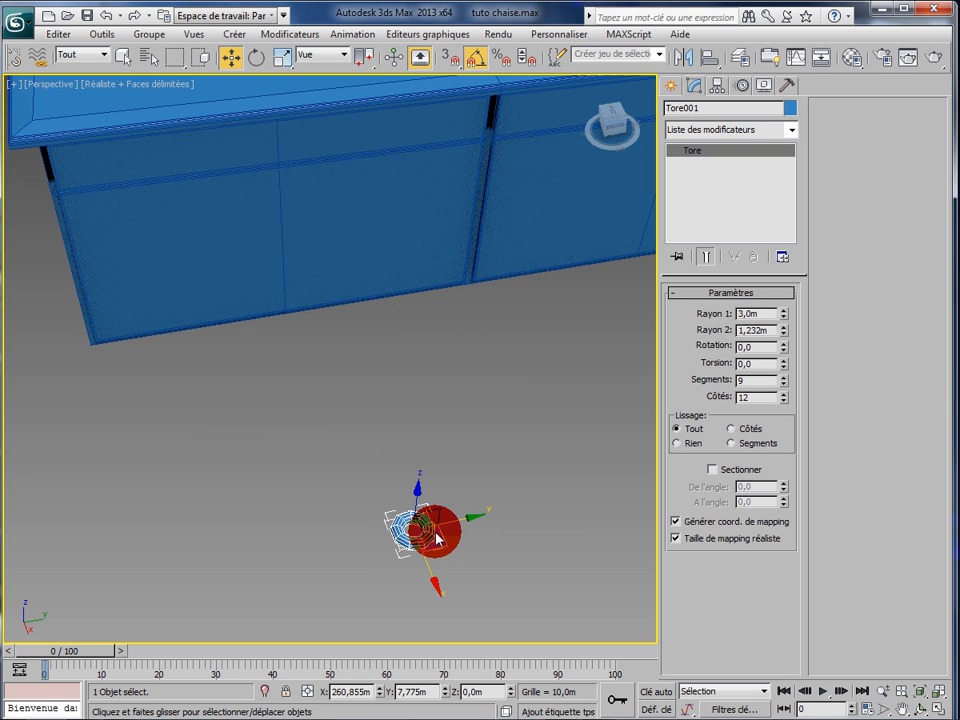
pyautogui.click(784, 385)
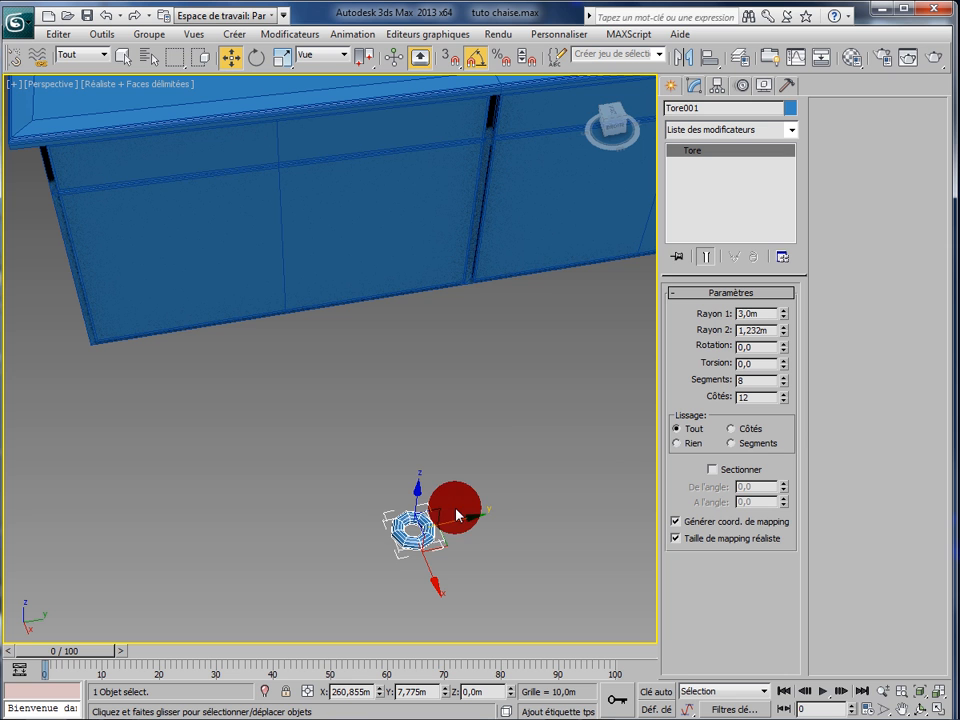
# - Switch from the Move tool to plain object selection and reselect the torus with a selection region
pyautogui.click(126, 57)
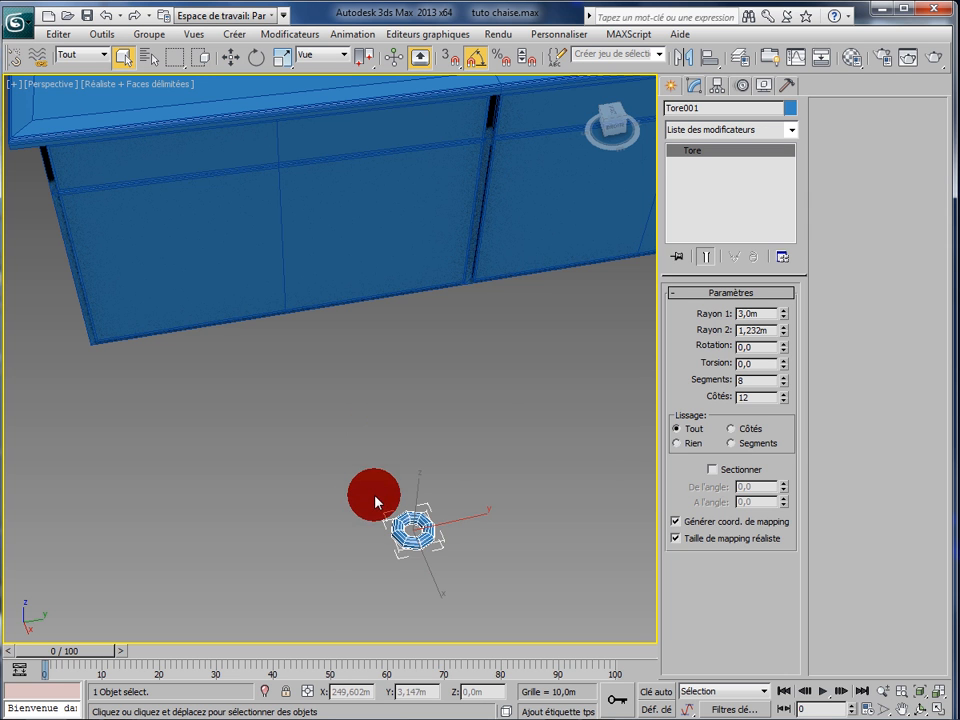
pyautogui.moveTo(436, 518); pyautogui.dragTo(470, 521)
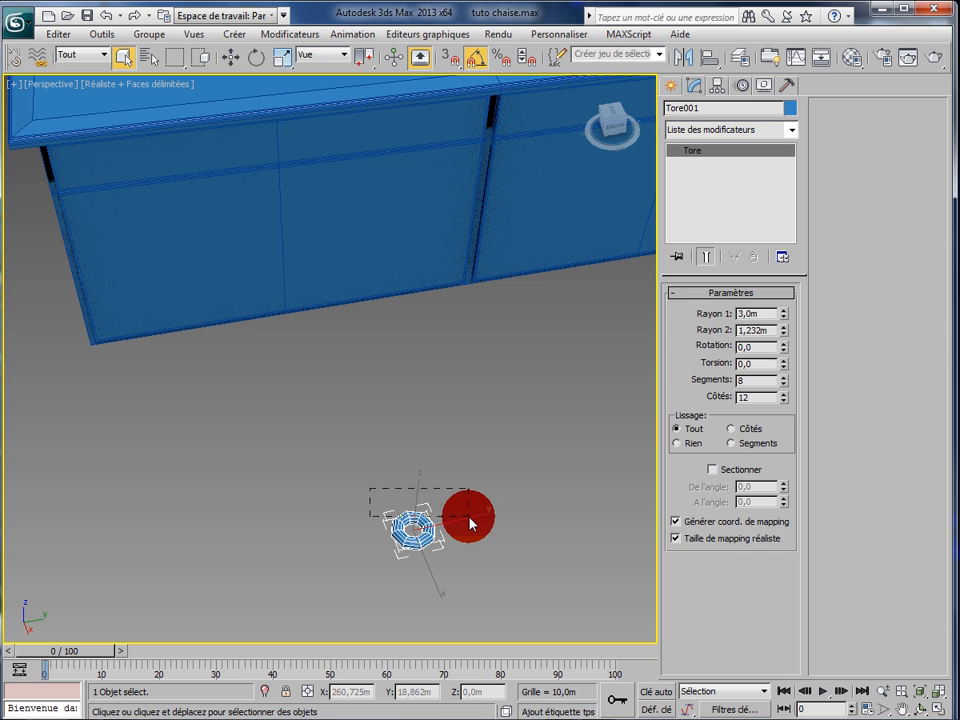
pyautogui.moveTo(470, 521); pyautogui.dragTo(519, 548)
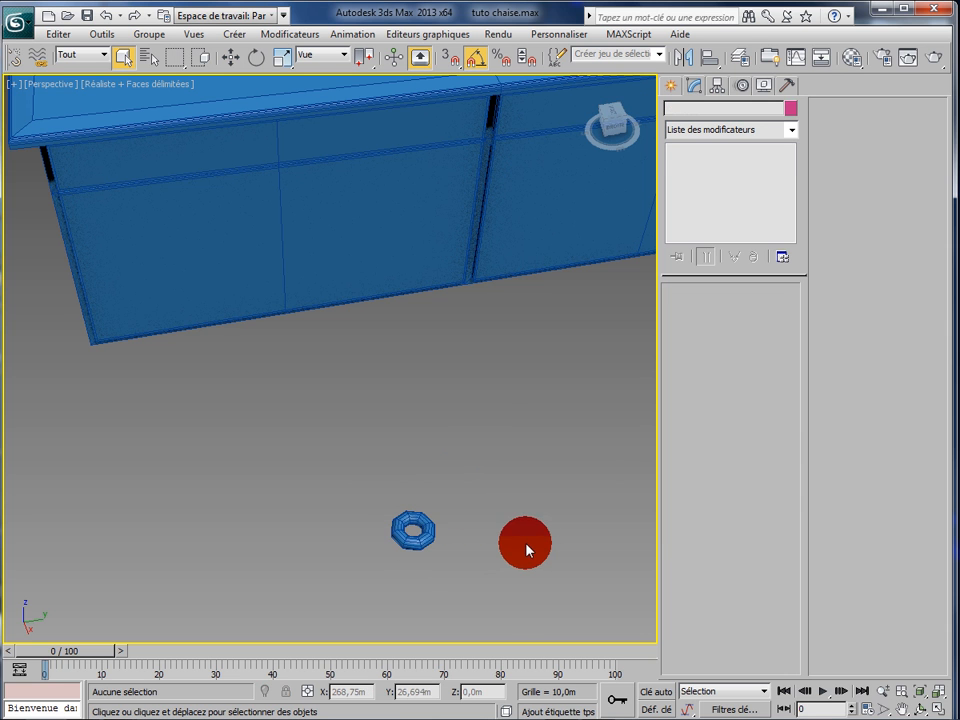
pyautogui.moveTo(517, 549); pyautogui.dragTo(505, 555, button='middle')
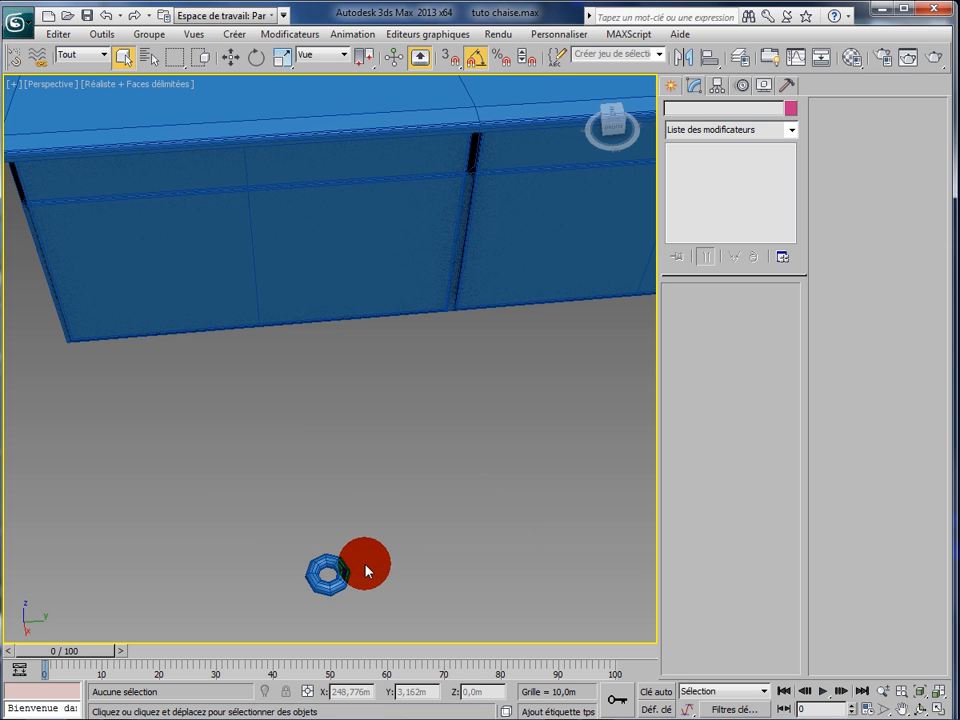
pyautogui.moveTo(296, 521); pyautogui.dragTo(376, 571)
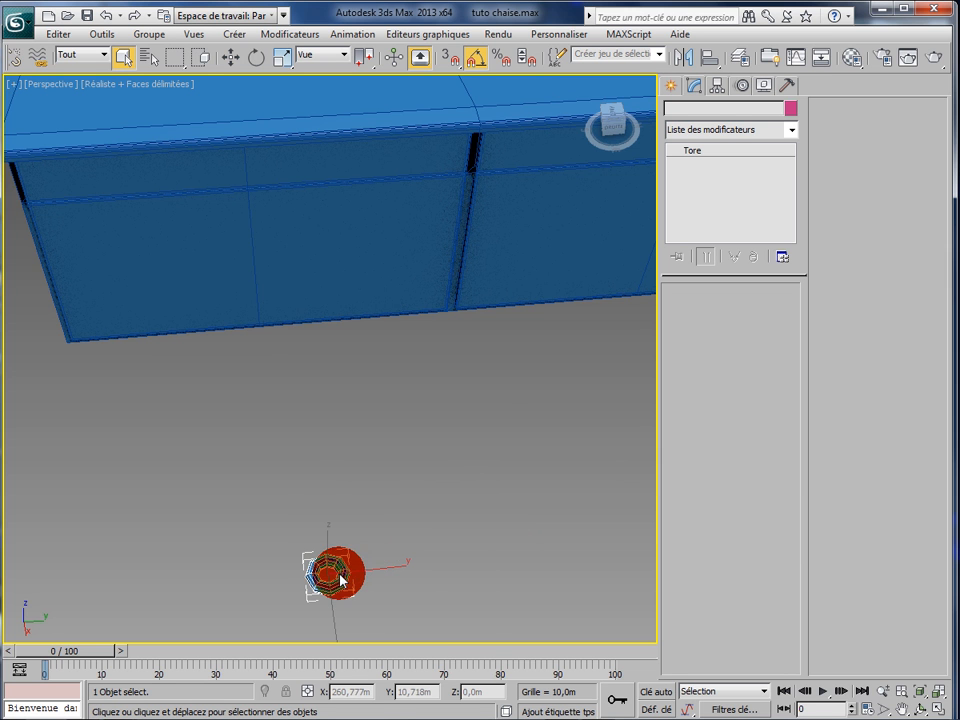
# - Convert the torus to a deformable gPoly object
pyautogui.rightClick(342, 568)
pyautogui.moveTo(430, 712)
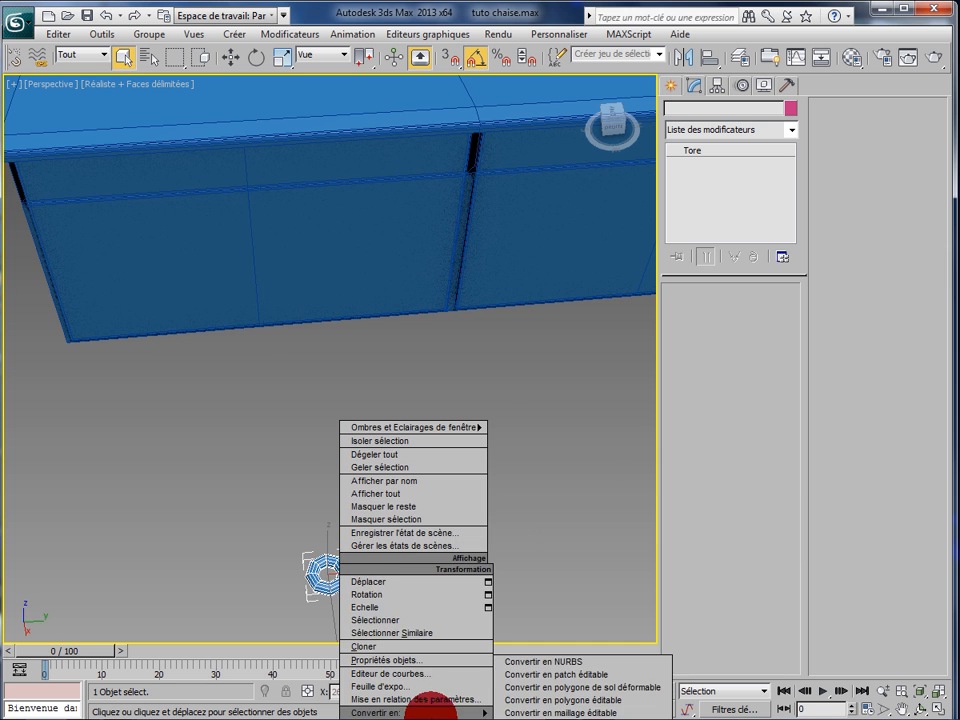
pyautogui.click(565, 688)
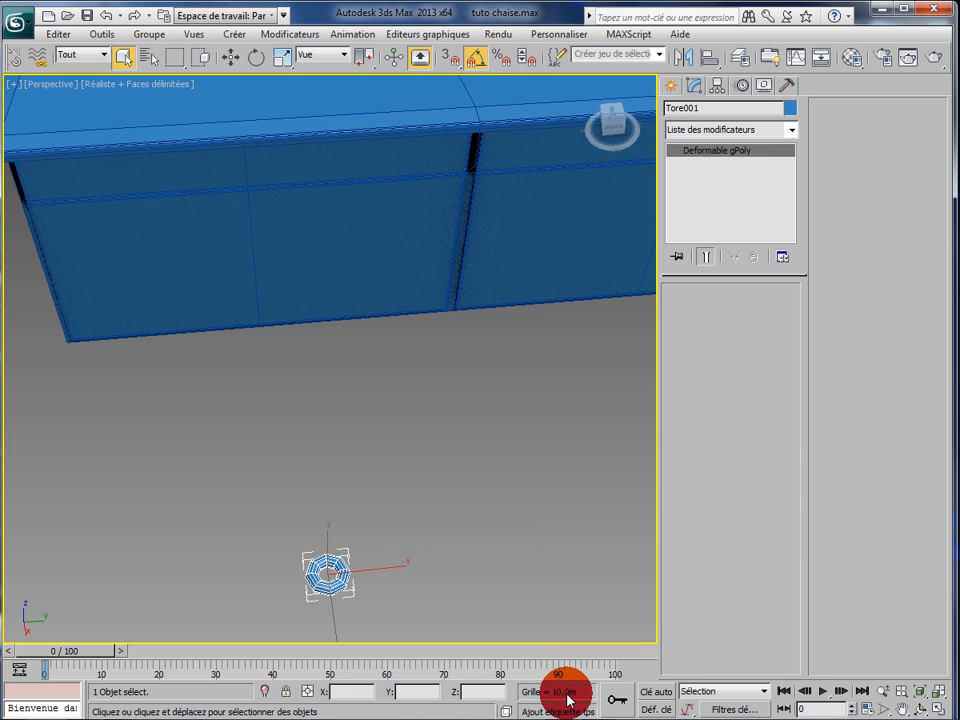
# - Convert the torus to an editable mesh
pyautogui.rightClick(340, 572)
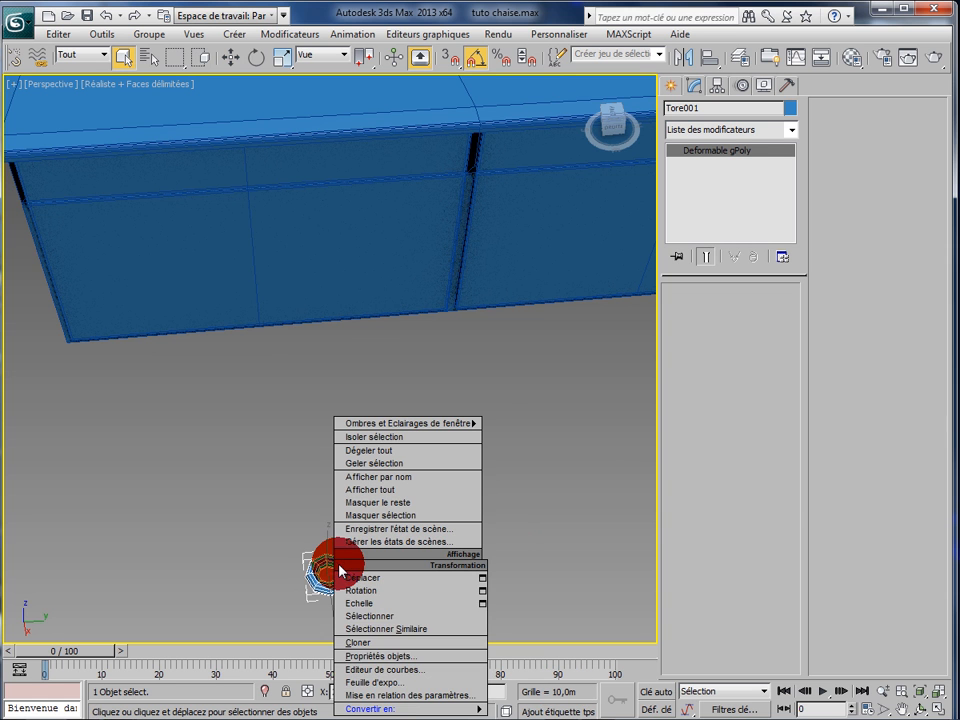
pyautogui.moveTo(417, 712)
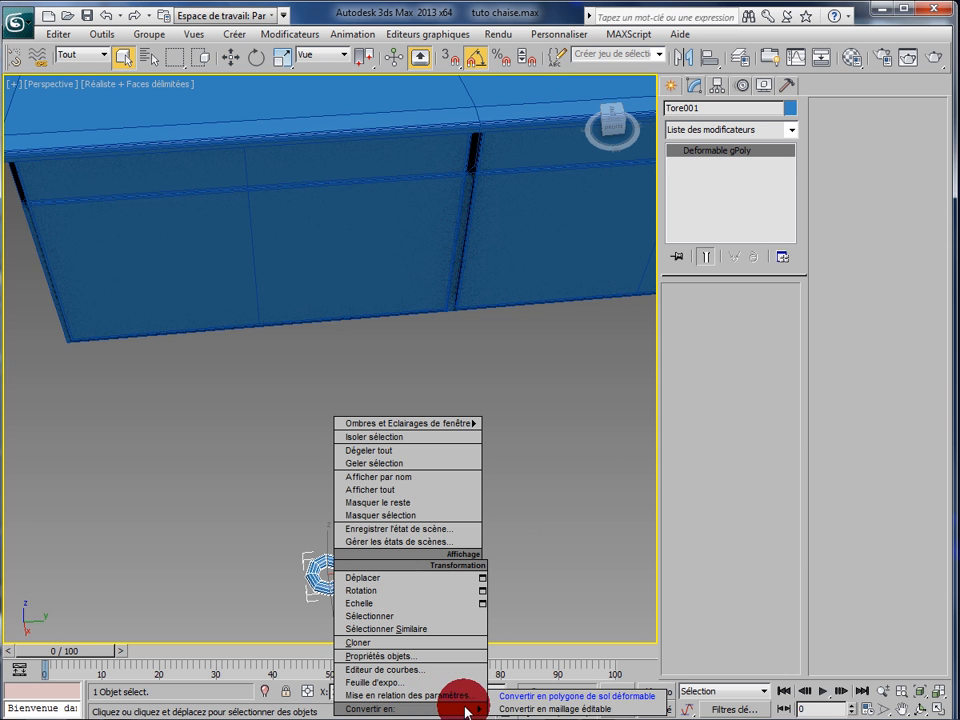
pyautogui.click(515, 708)
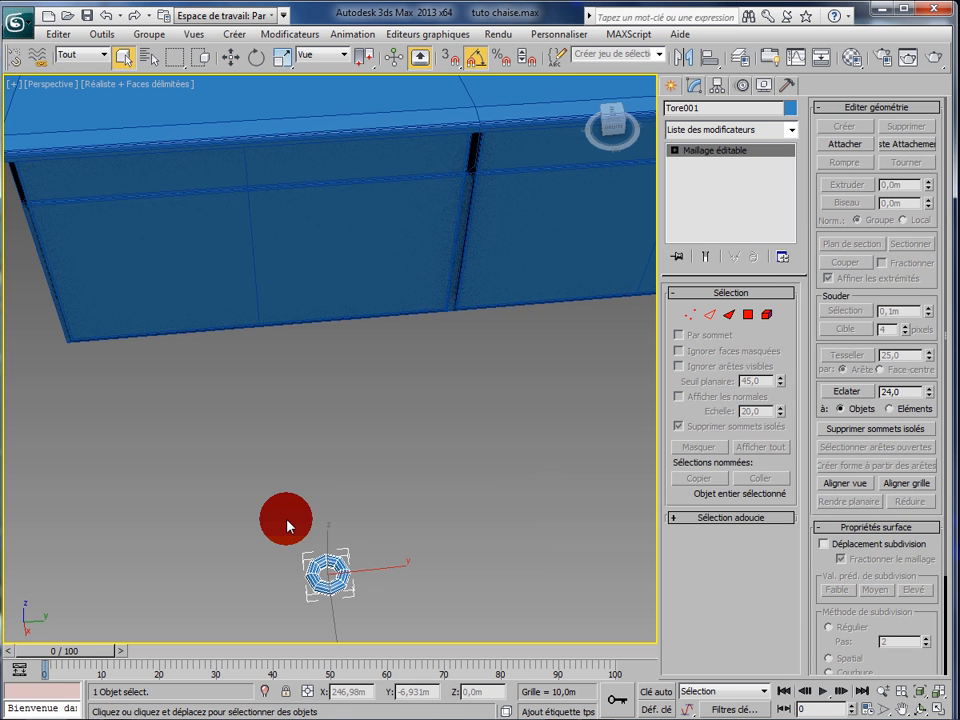
# - Delete the half of the torus's polygons facing the cabinet and leave polygon editing
pyautogui.moveTo(287, 521)
pyautogui.mouseDown()
pyautogui.moveTo(294, 552)
pyautogui.moveTo(368, 567)
pyautogui.moveTo(402, 561)
pyautogui.moveTo(402, 569)
pyautogui.mouseUp()
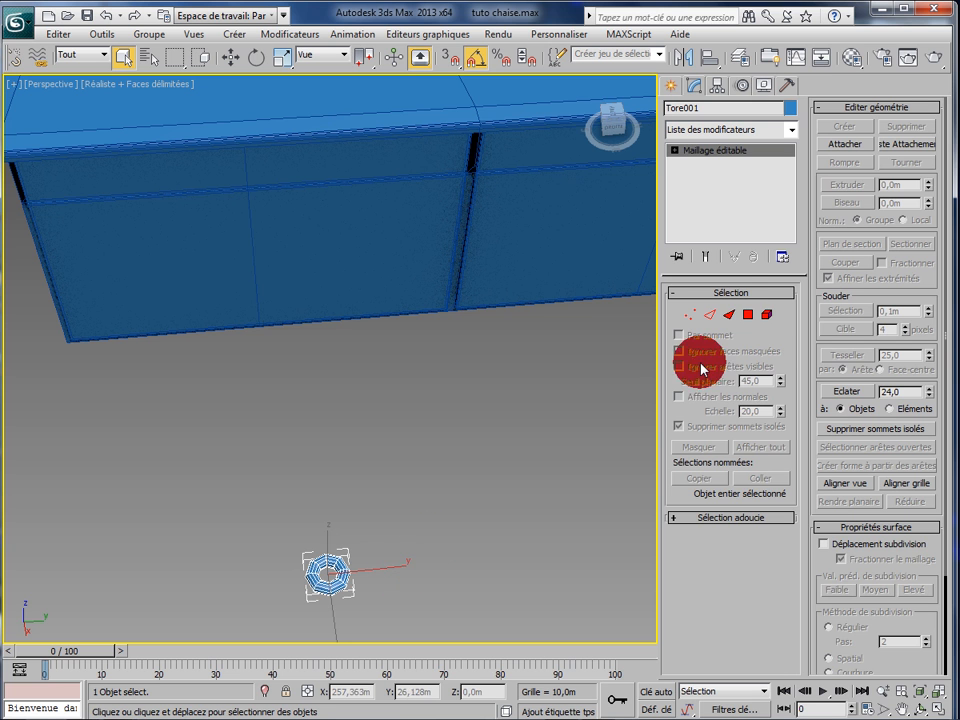
pyautogui.click(748, 315)
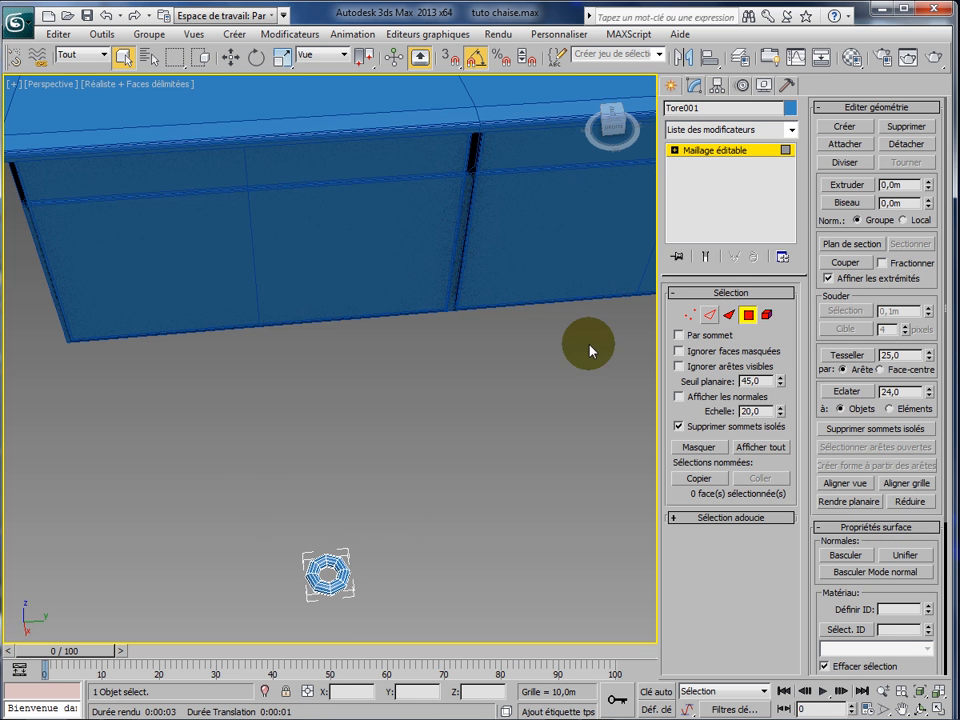
pyautogui.moveTo(268, 501)
pyautogui.mouseDown()
pyautogui.moveTo(332, 564)
pyautogui.moveTo(362, 569)
pyautogui.mouseUp()
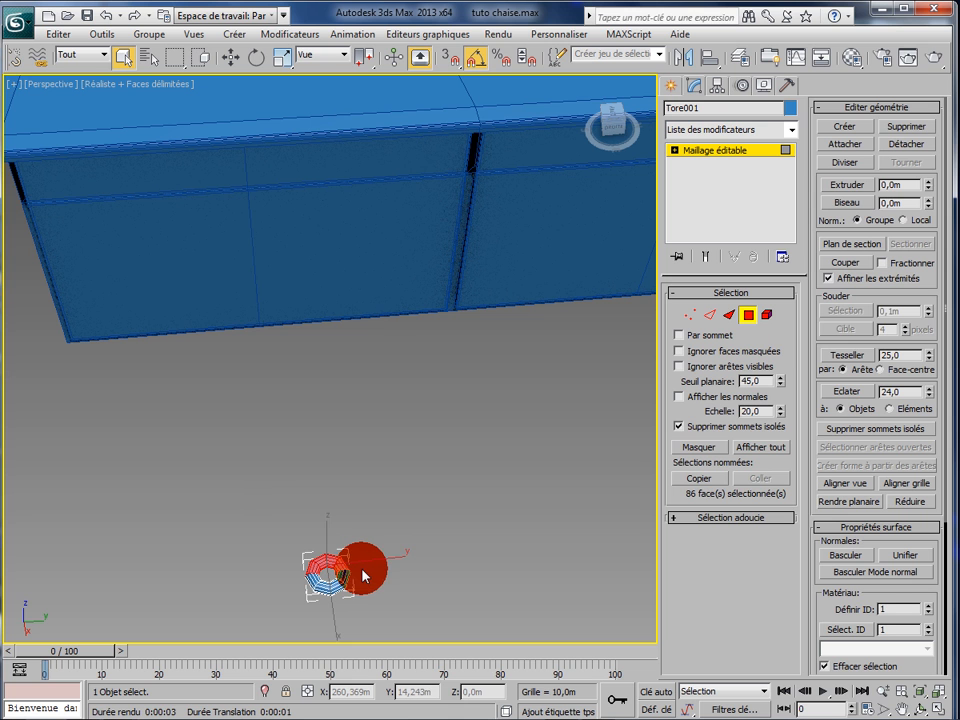
pyautogui.press('Delete')
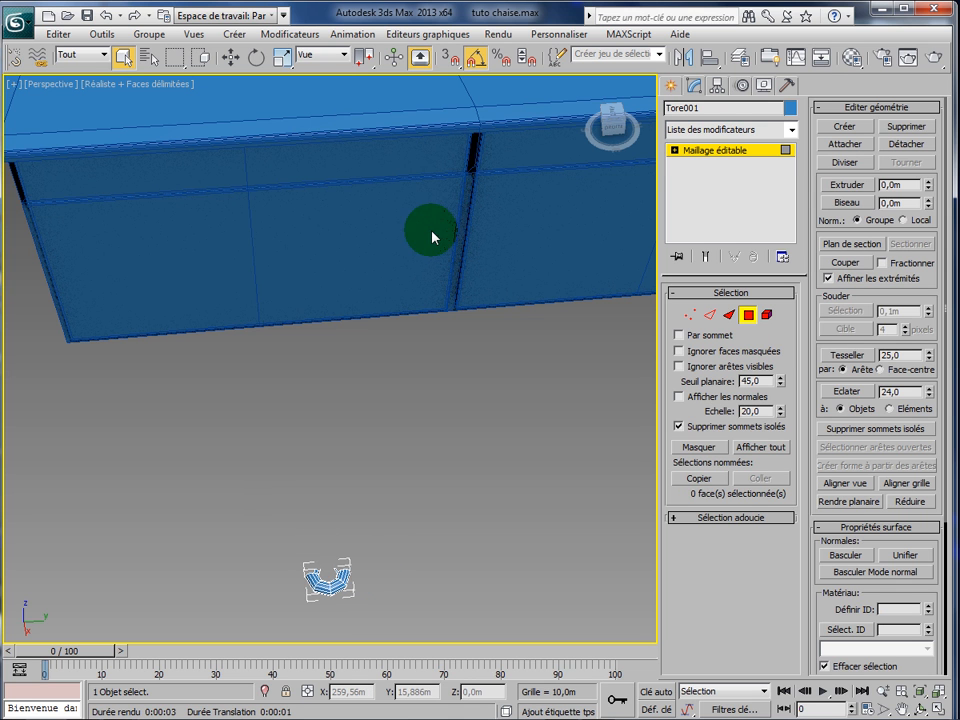
pyautogui.click(702, 158)
pyautogui.click(715, 152)
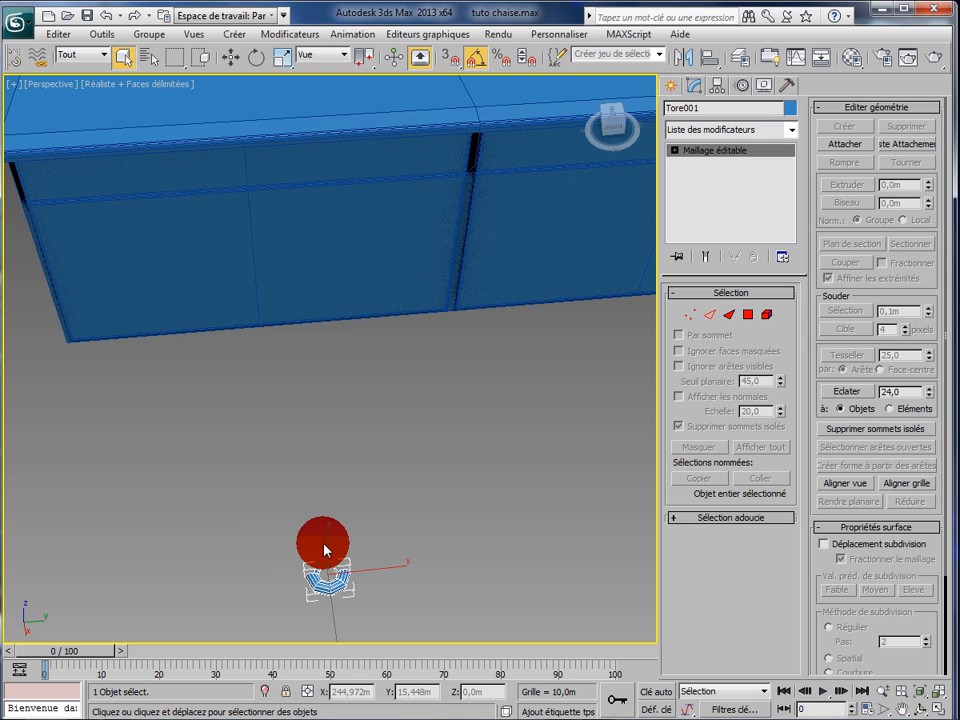
# - Raise the half torus along the Z axis to a height of about 65.5 m
pyautogui.click(231, 56)
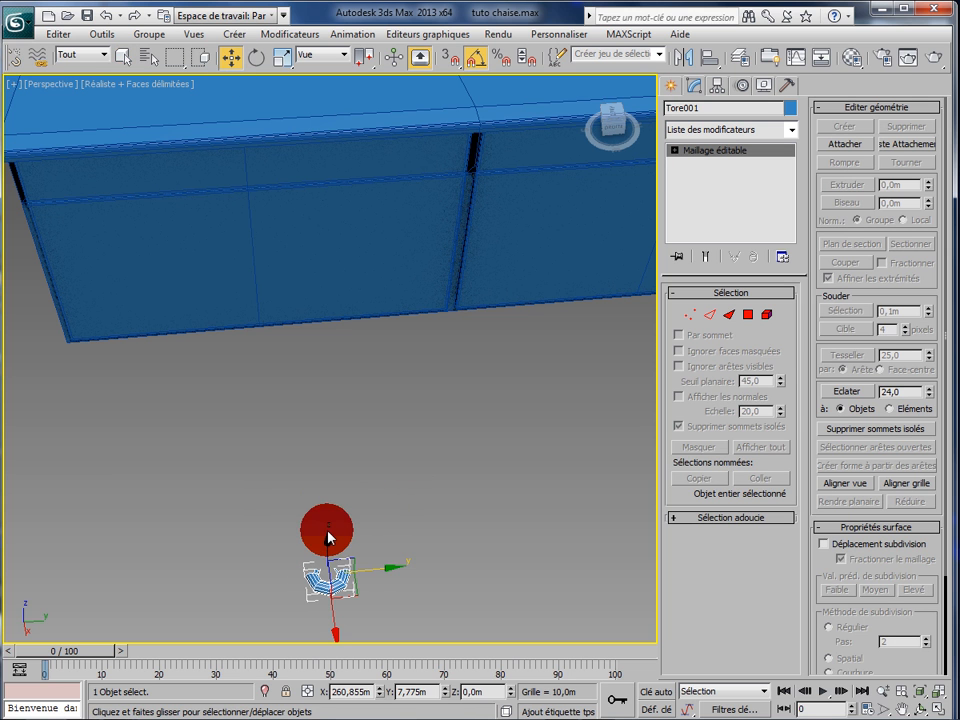
pyautogui.moveTo(330, 530); pyautogui.dragTo(328, 282)
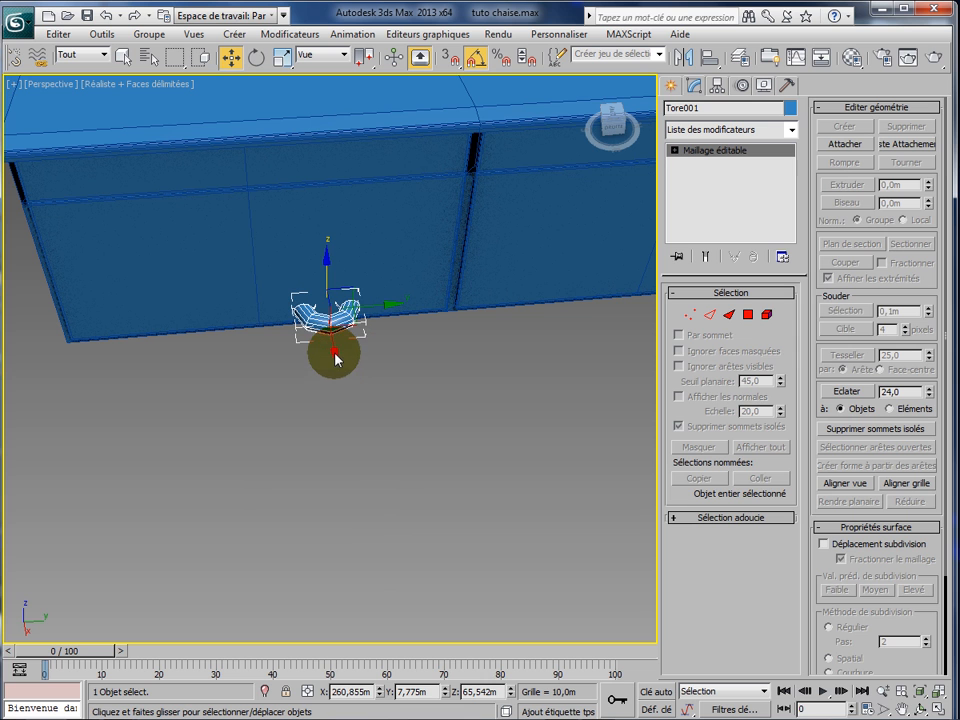
# - Move the half torus along the X axis toward the cabinet to about X 221.4 m and deselect it
pyautogui.moveTo(332, 343); pyautogui.dragTo(321, 198)
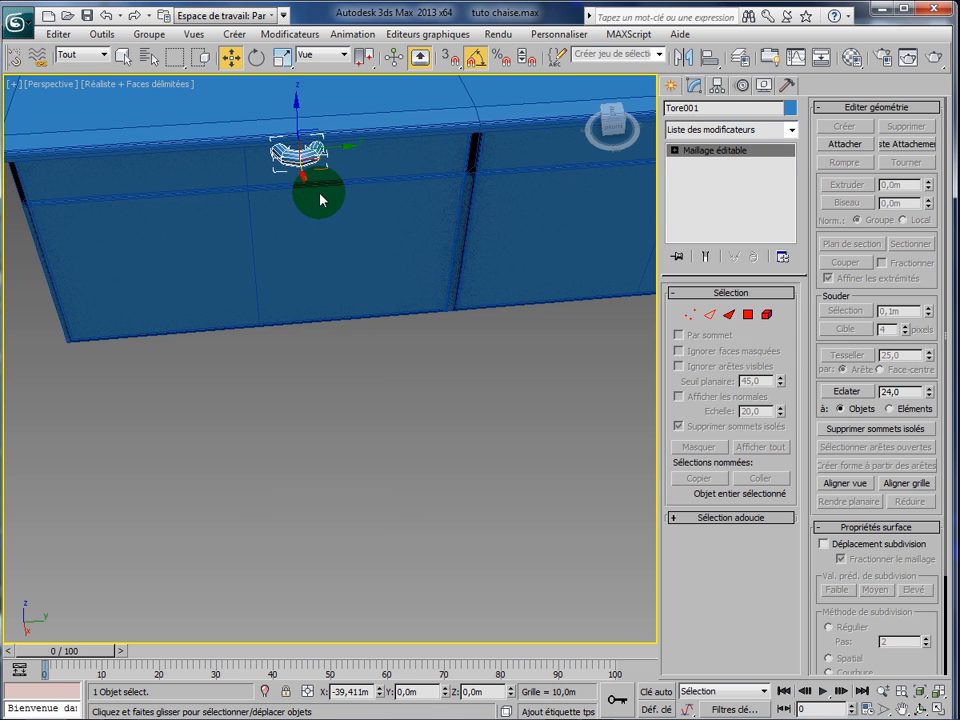
pyautogui.click(305, 434)
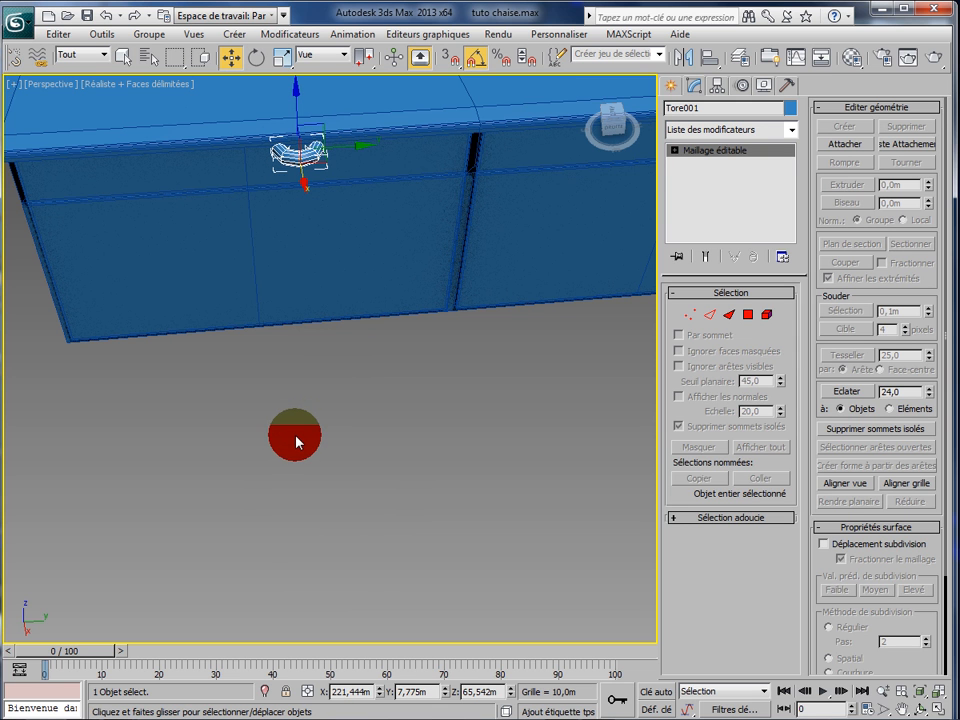
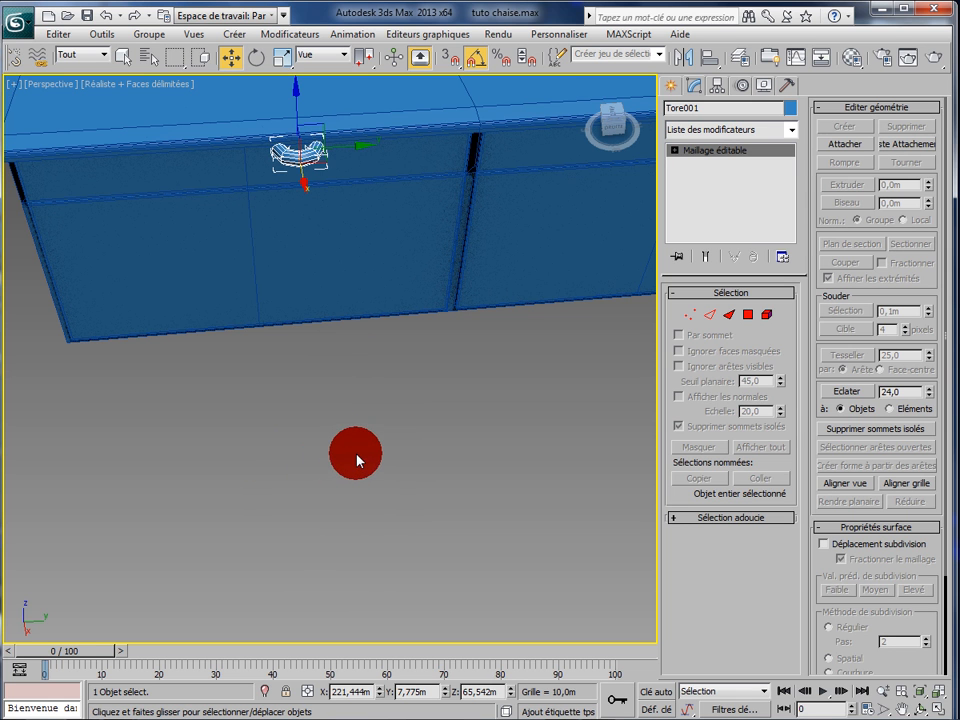
pyautogui.click(388, 435)
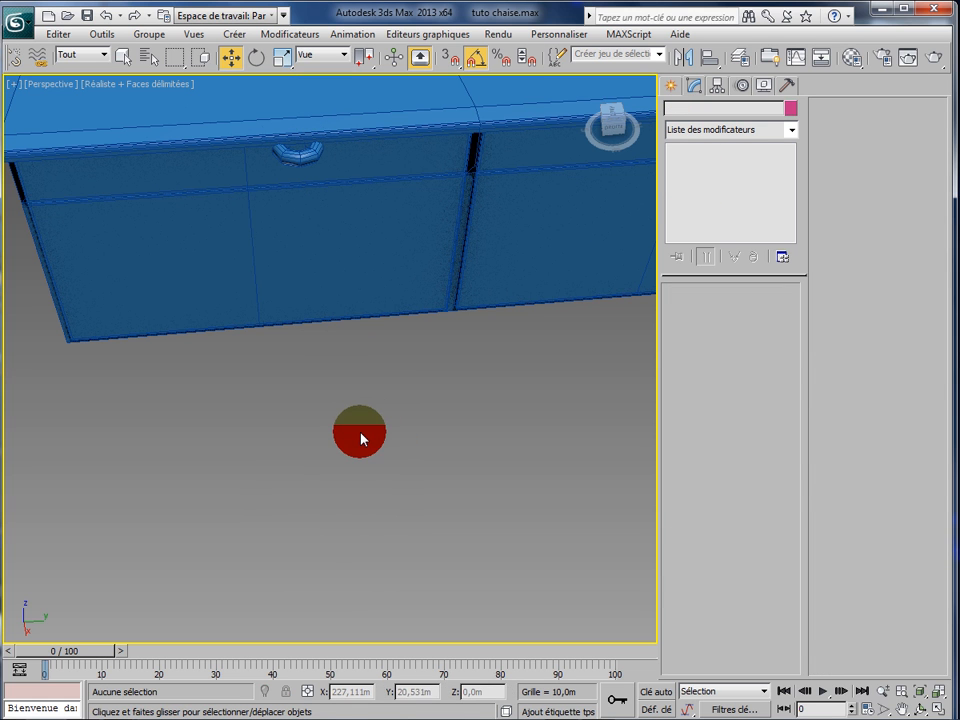
# - In the top view, move the half torus along X to about 191.3 m so it meets the cabinet's front face
pyautogui.hotkey('alt', 'w')
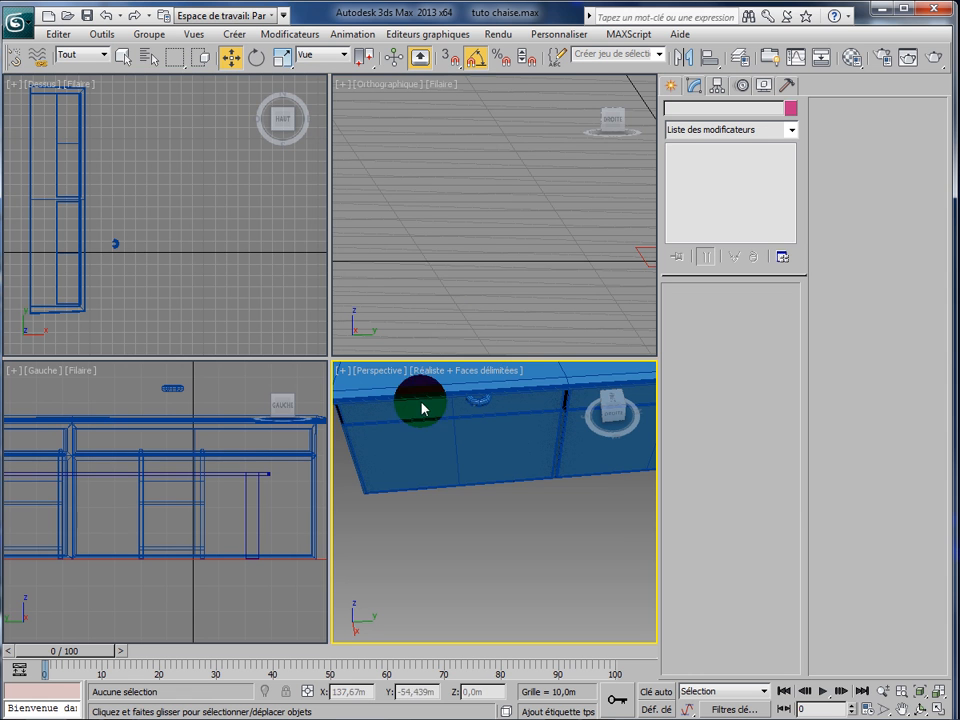
pyautogui.click(169, 297)
pyautogui.hotkey('alt', 'w')
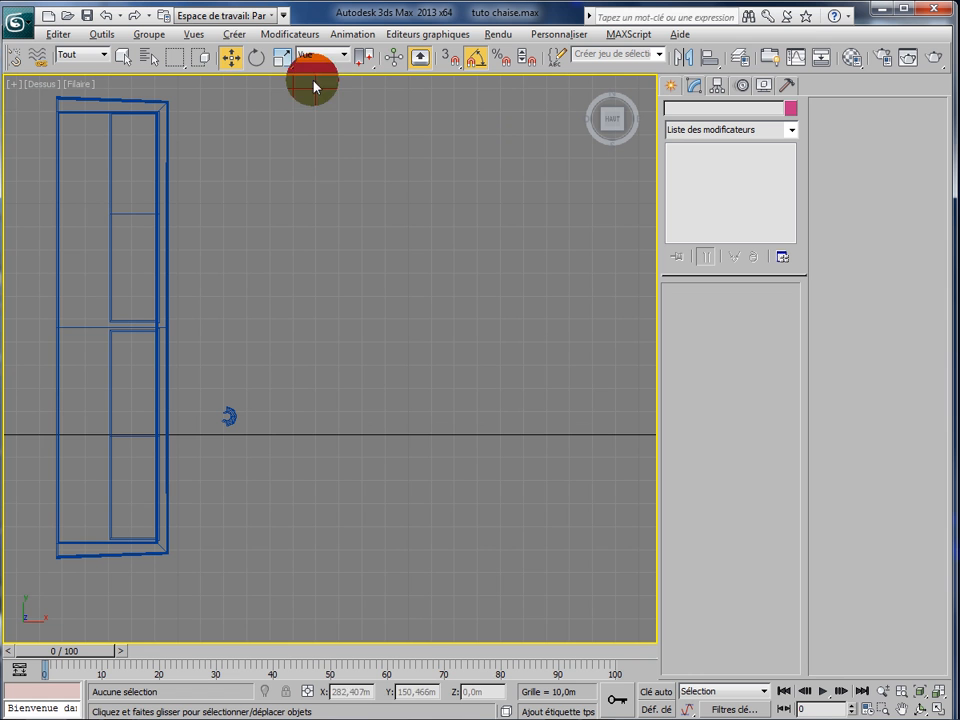
pyautogui.click(233, 60)
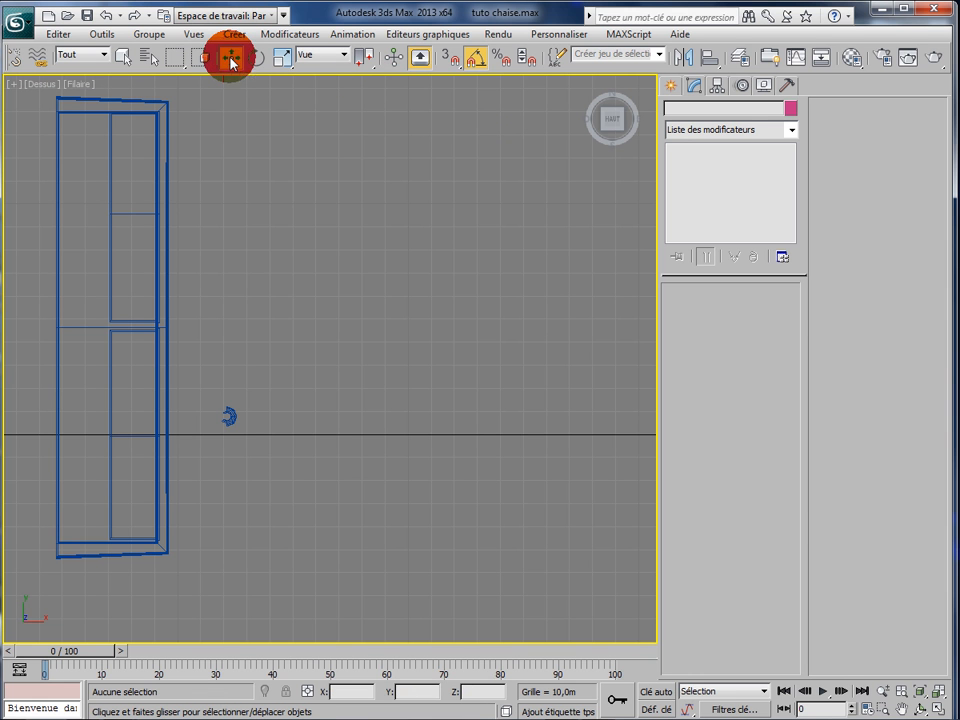
pyautogui.click(233, 425)
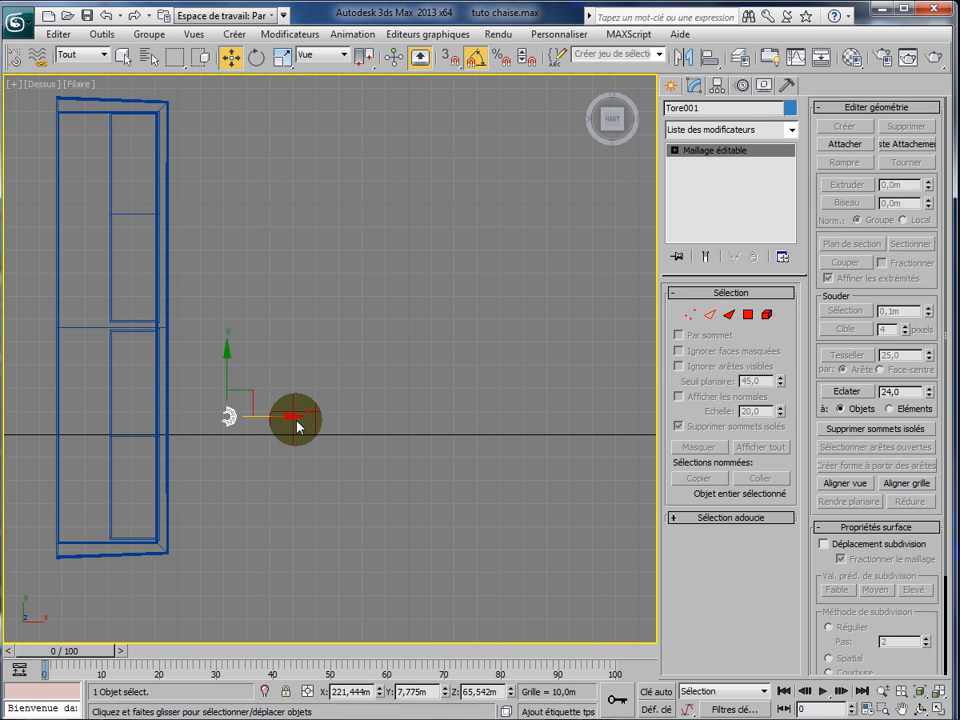
pyautogui.moveTo(291, 424); pyautogui.dragTo(237, 427)
pyautogui.moveTo(231, 427); pyautogui.dragTo(286, 481)
pyautogui.scroll(4, 286, 481)
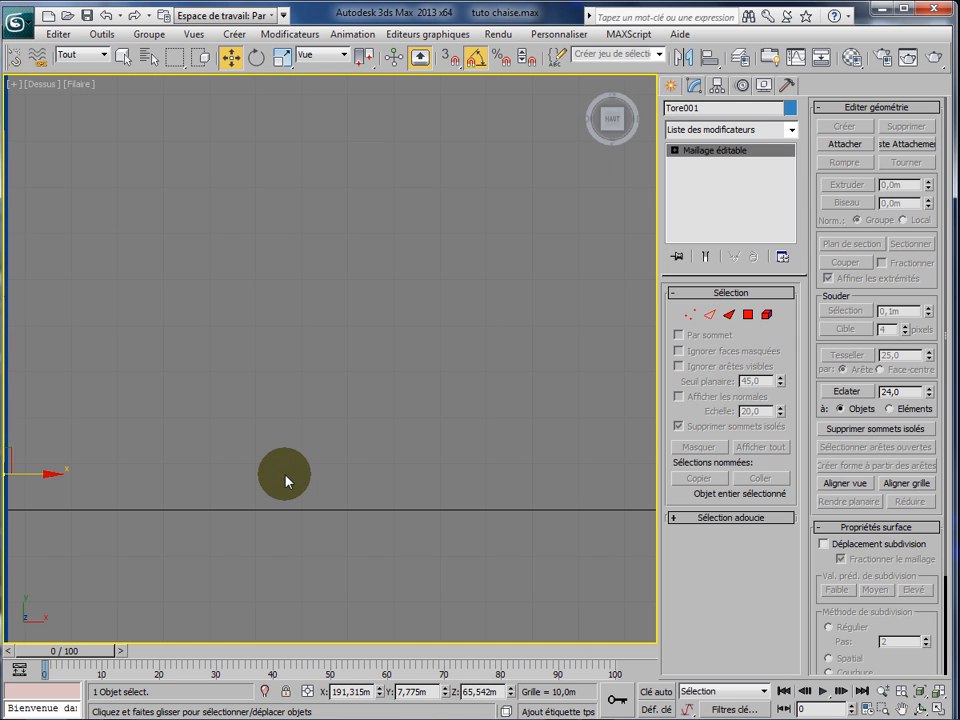
pyautogui.moveTo(244, 466); pyautogui.dragTo(500, 350, button='middle')
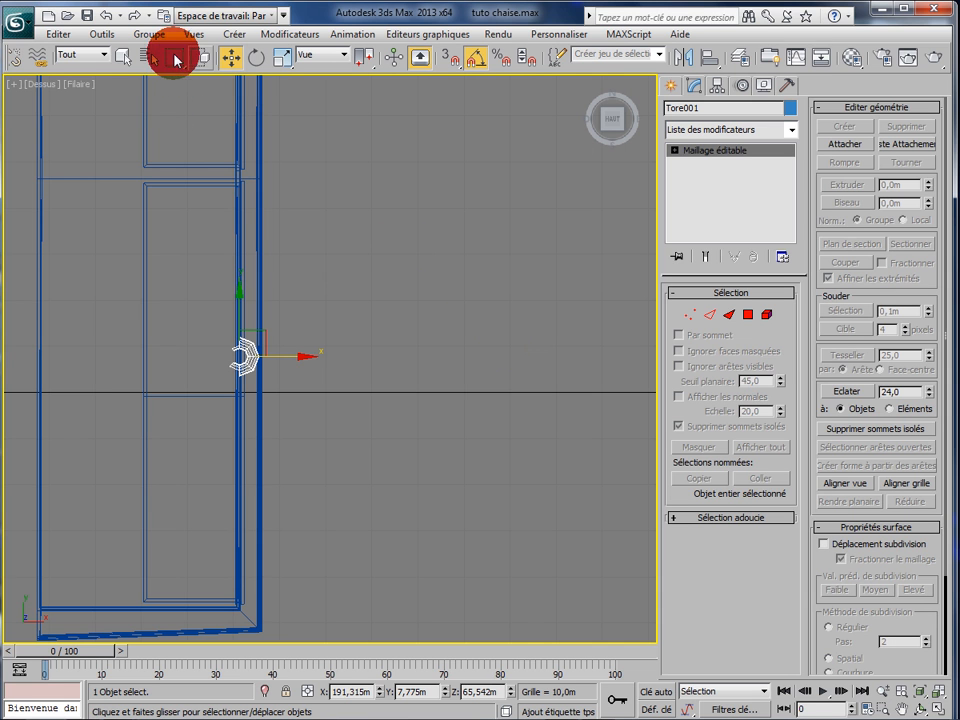
# - Delete the torus end polygons that extend into the cabinet front and leave polygon editing
pyautogui.click(122, 55)
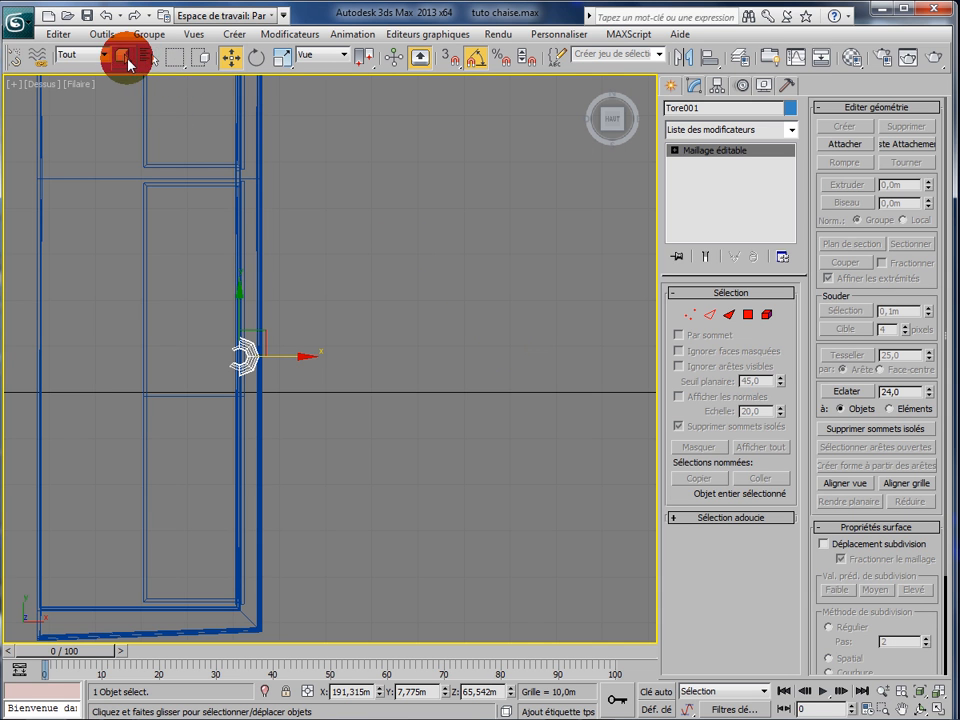
pyautogui.keyDown('ctrl'); pyautogui.click(238, 362); pyautogui.keyUp('ctrl')
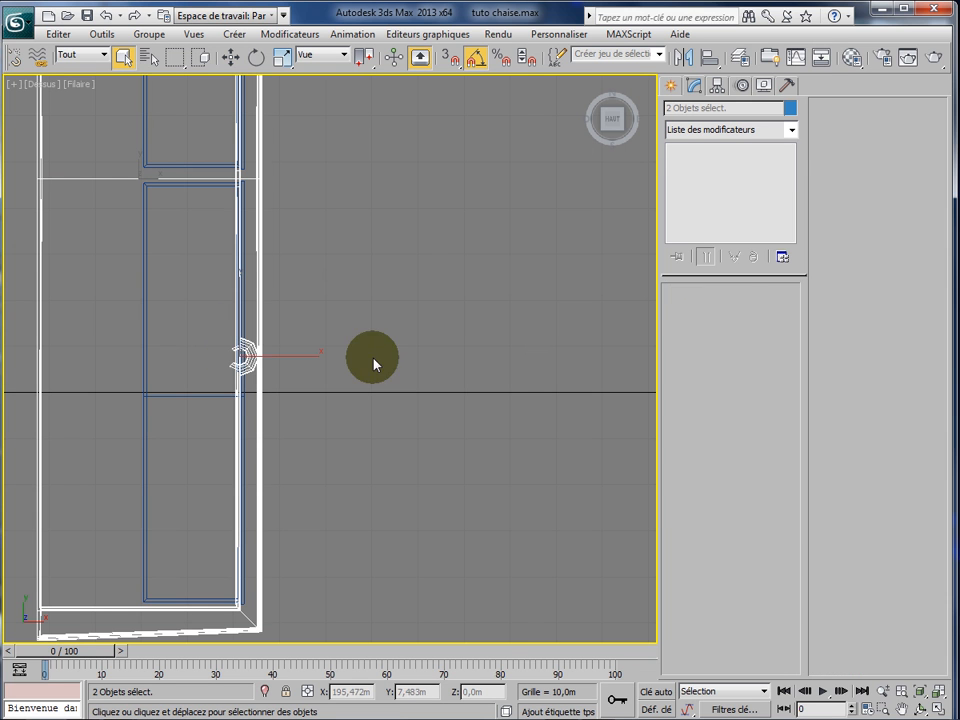
pyautogui.click(246, 366)
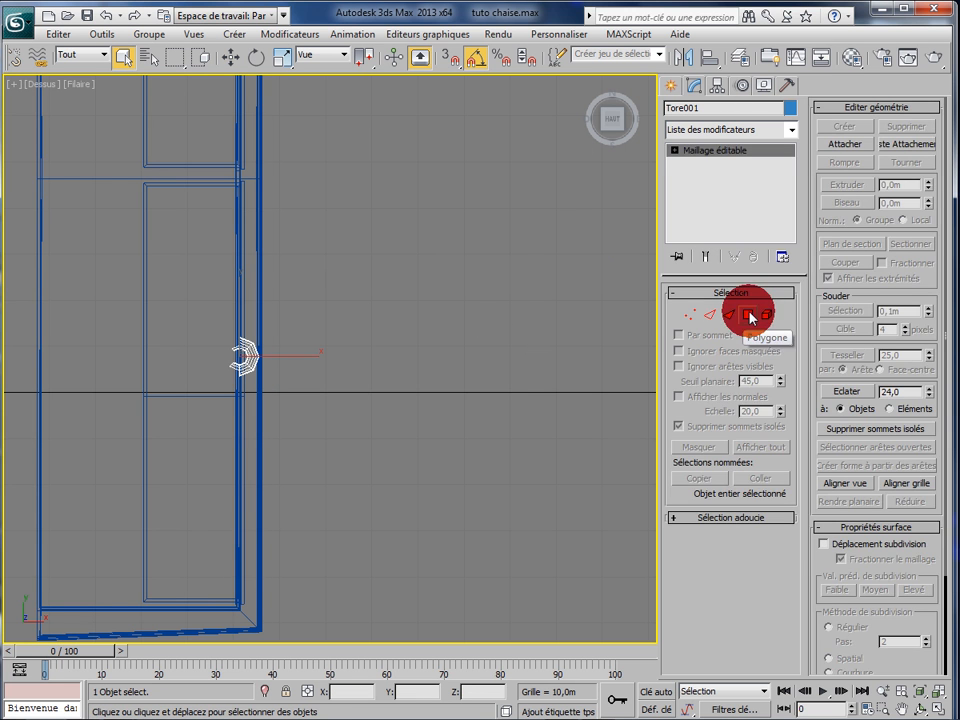
pyautogui.click(748, 314)
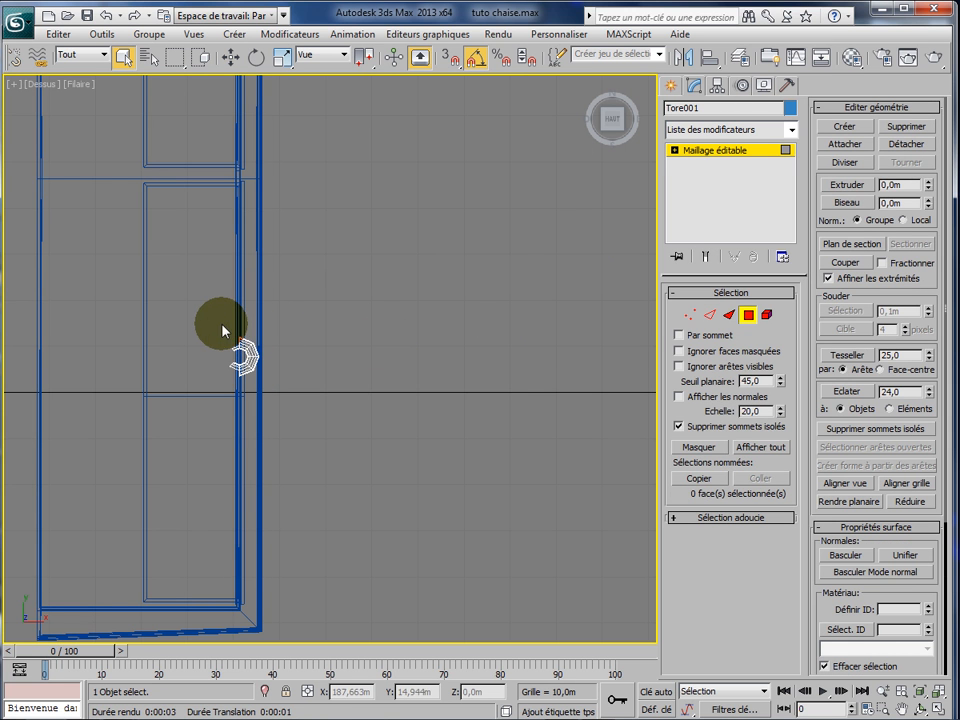
pyautogui.click(240, 390)
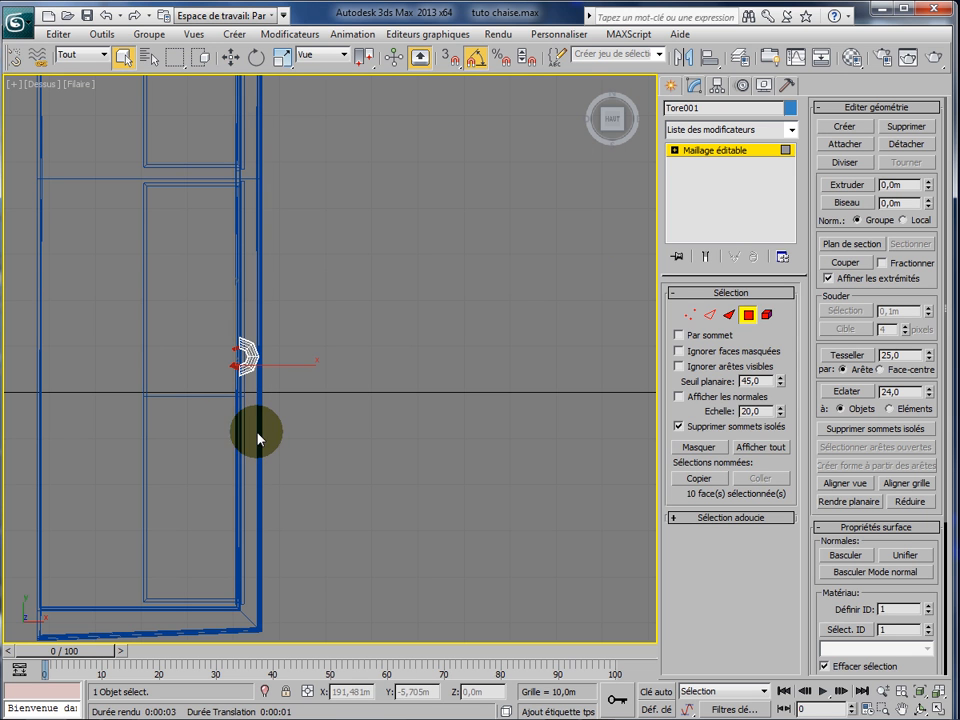
pyautogui.click(267, 436)
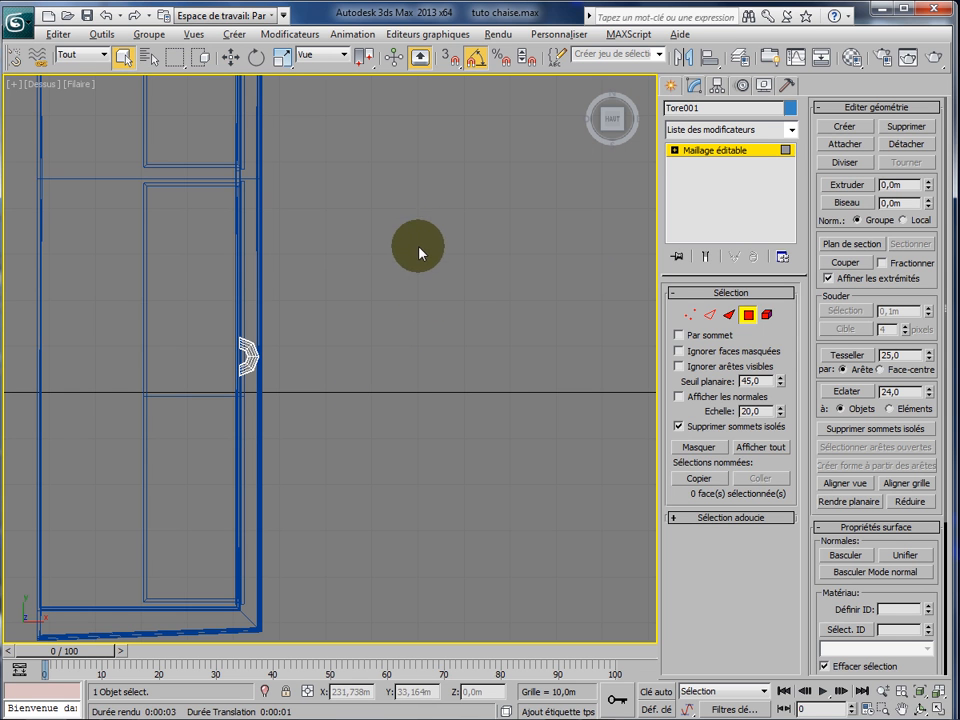
pyautogui.click(728, 153)
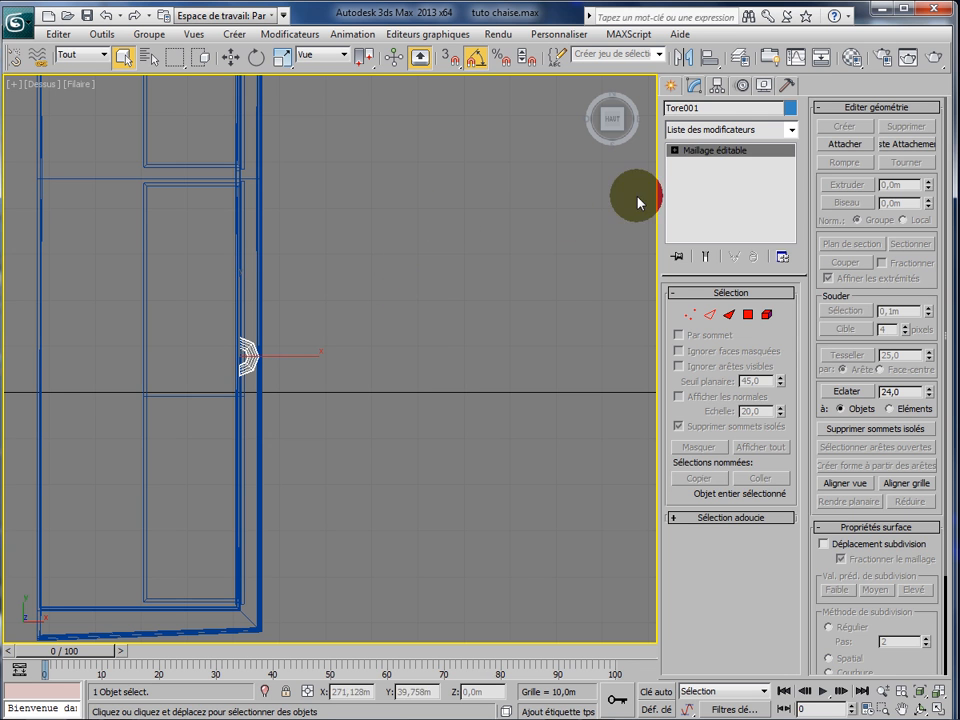
pyautogui.click(694, 156)
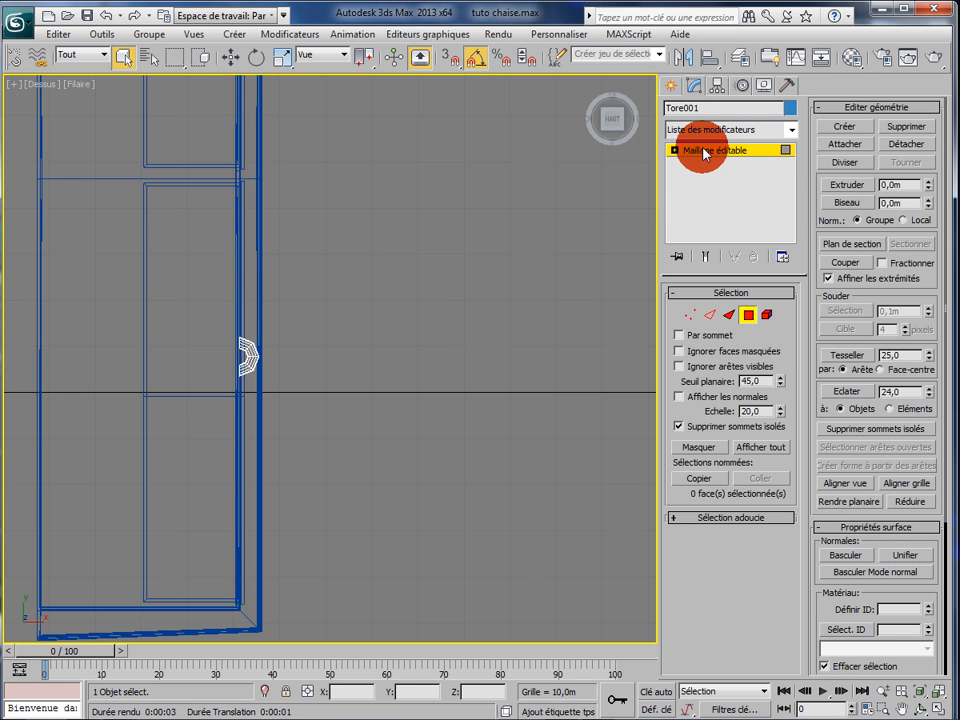
pyautogui.click(706, 153)
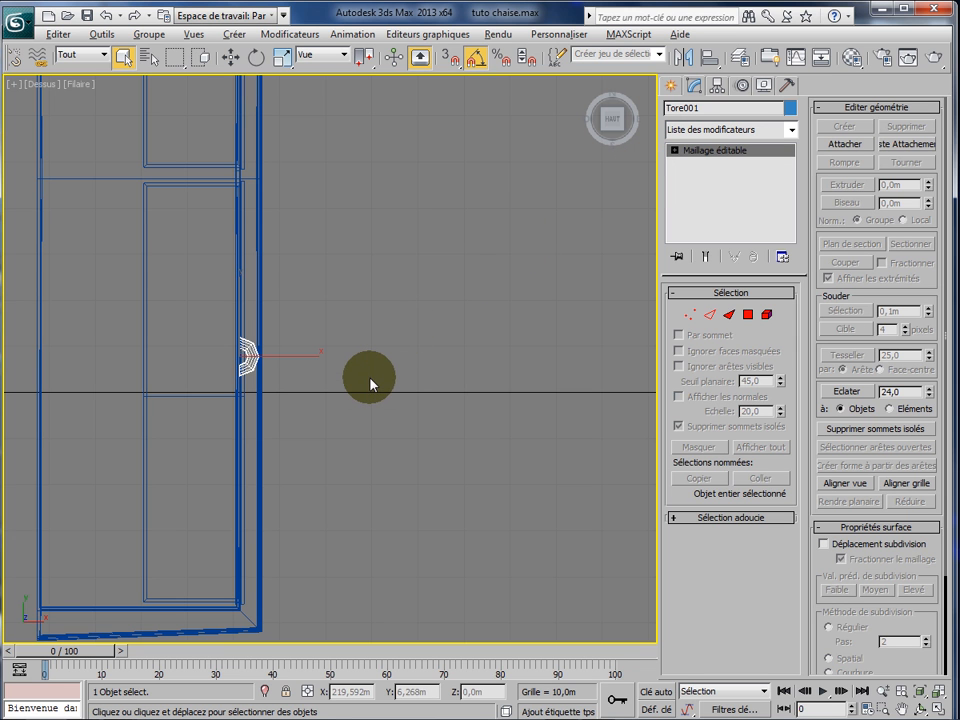
# - In the left view, lower the handle to a height of about 46.1 m and centre it horizontally on the upper front panel
pyautogui.click(936, 708)
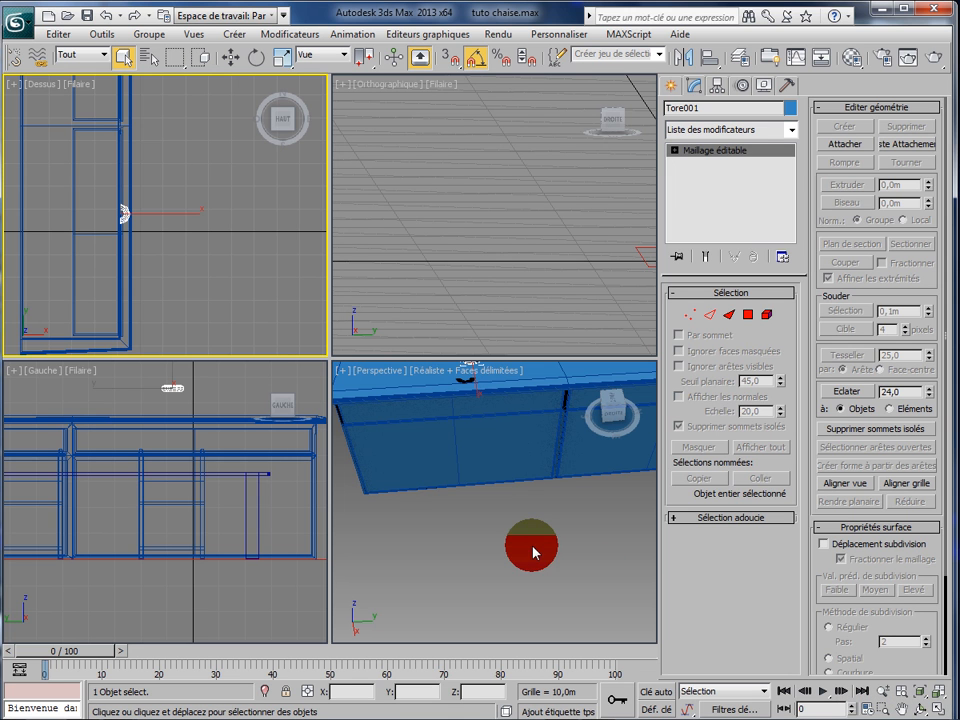
pyautogui.rightClick(230, 388)
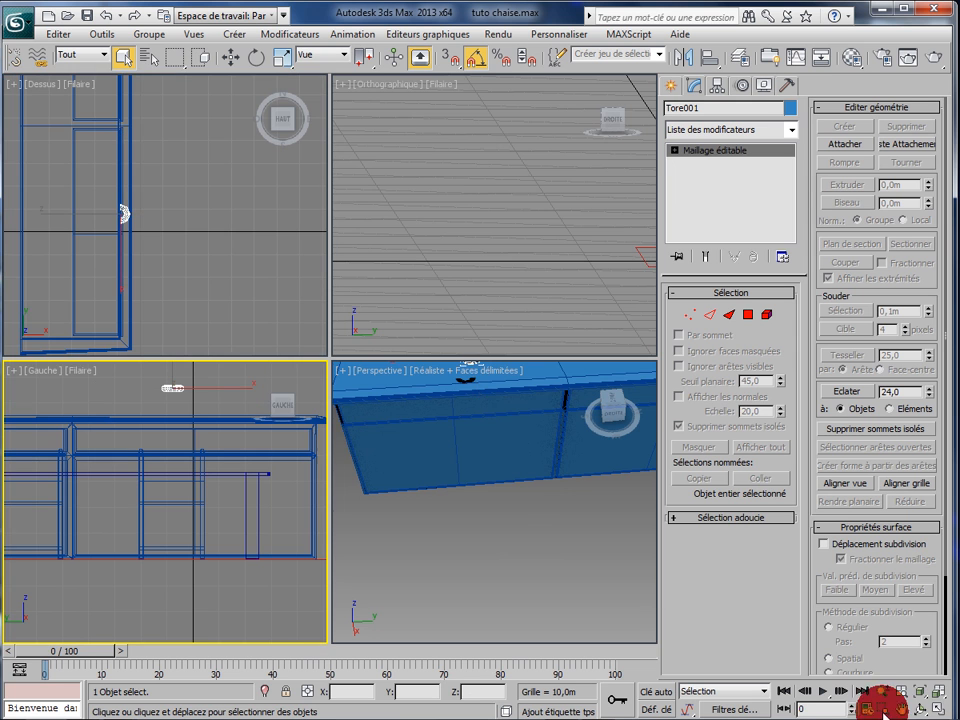
pyautogui.hotkey('alt', 'w')
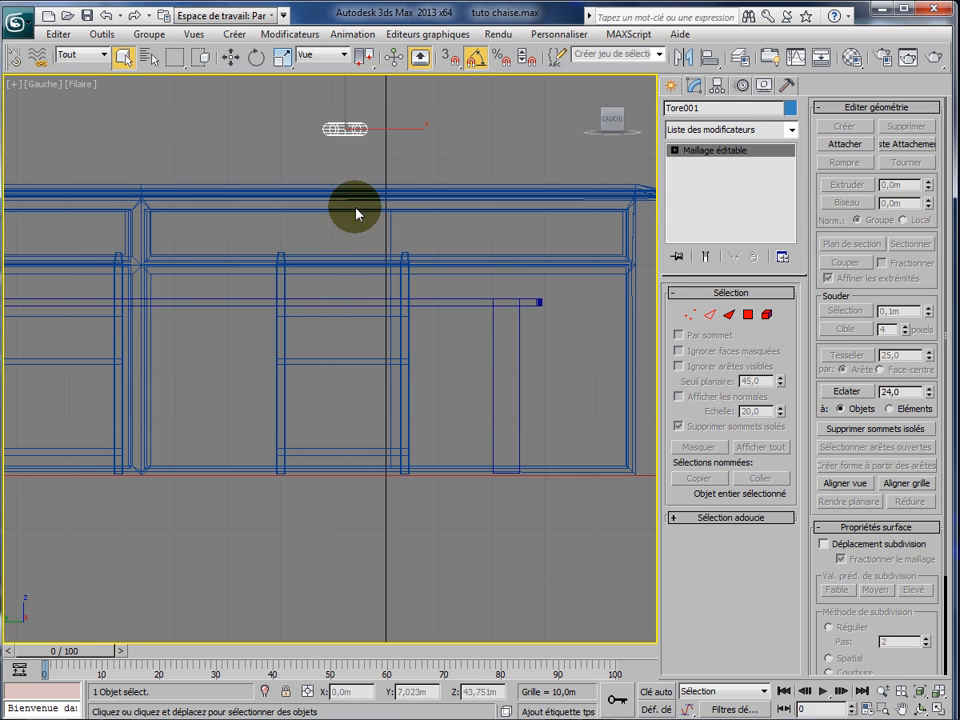
pyautogui.click(343, 129)
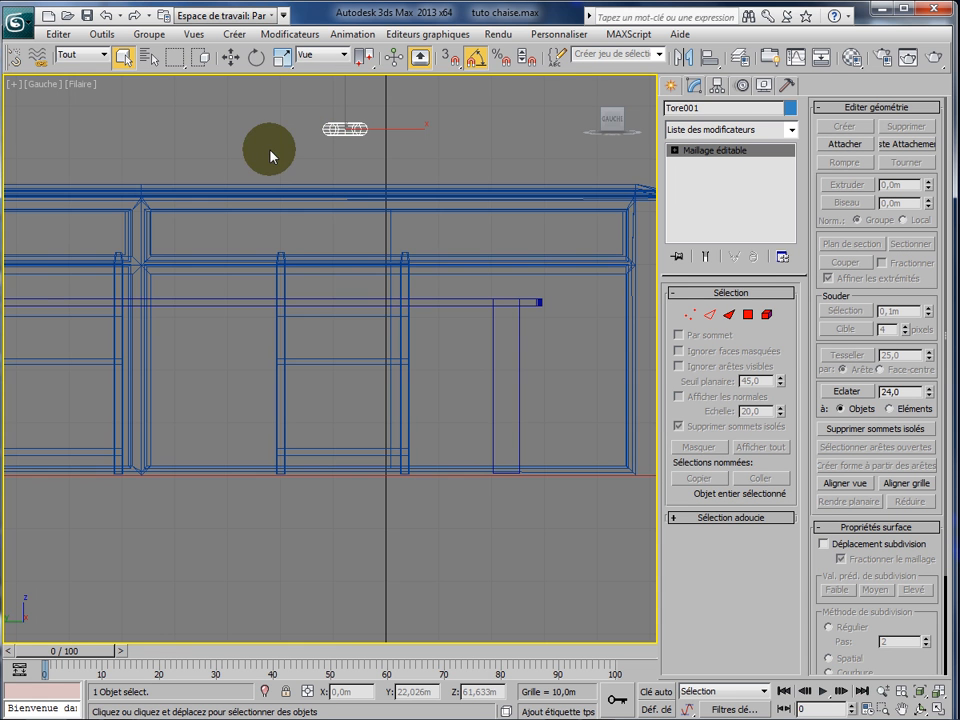
pyautogui.moveTo(270, 151); pyautogui.dragTo(273, 230, button='middle')
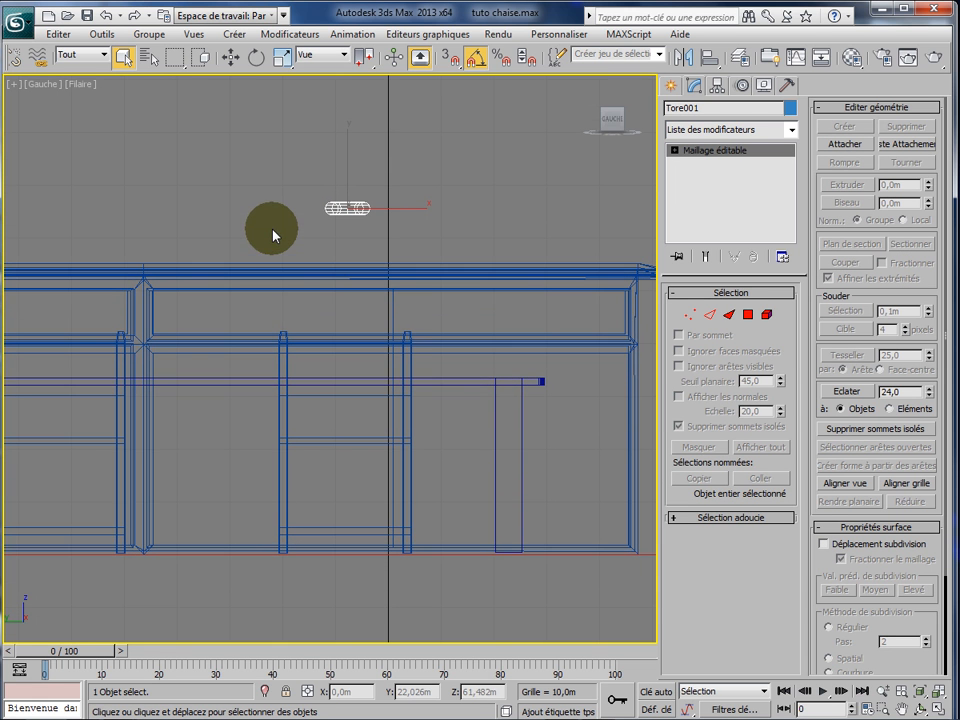
pyautogui.click(229, 56)
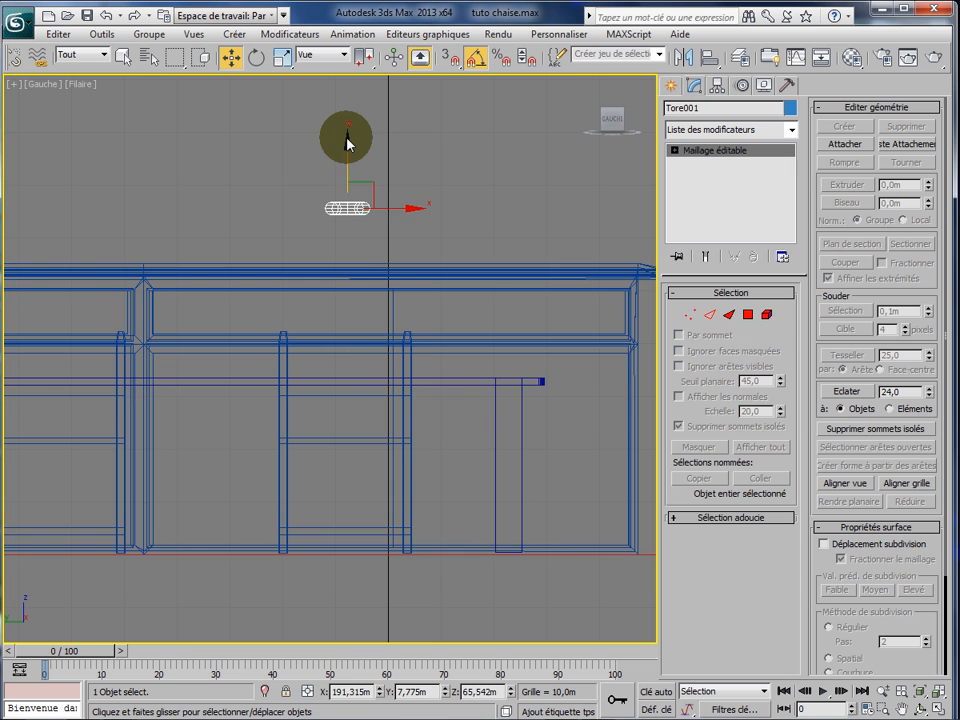
pyautogui.moveTo(347, 143); pyautogui.dragTo(349, 243)
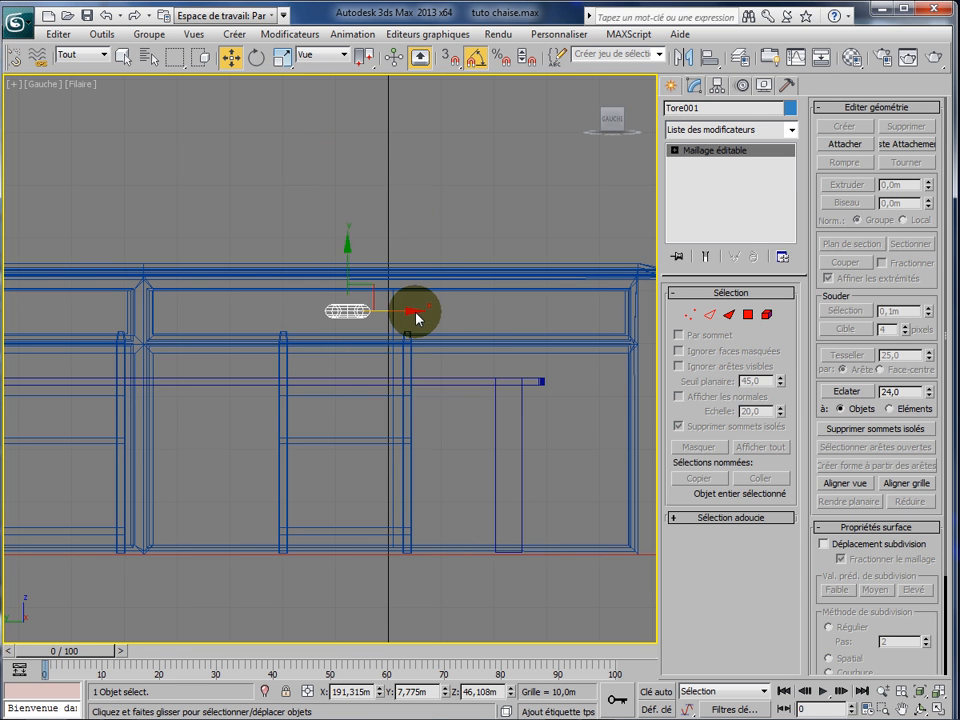
pyautogui.moveTo(417, 318); pyautogui.dragTo(459, 317)
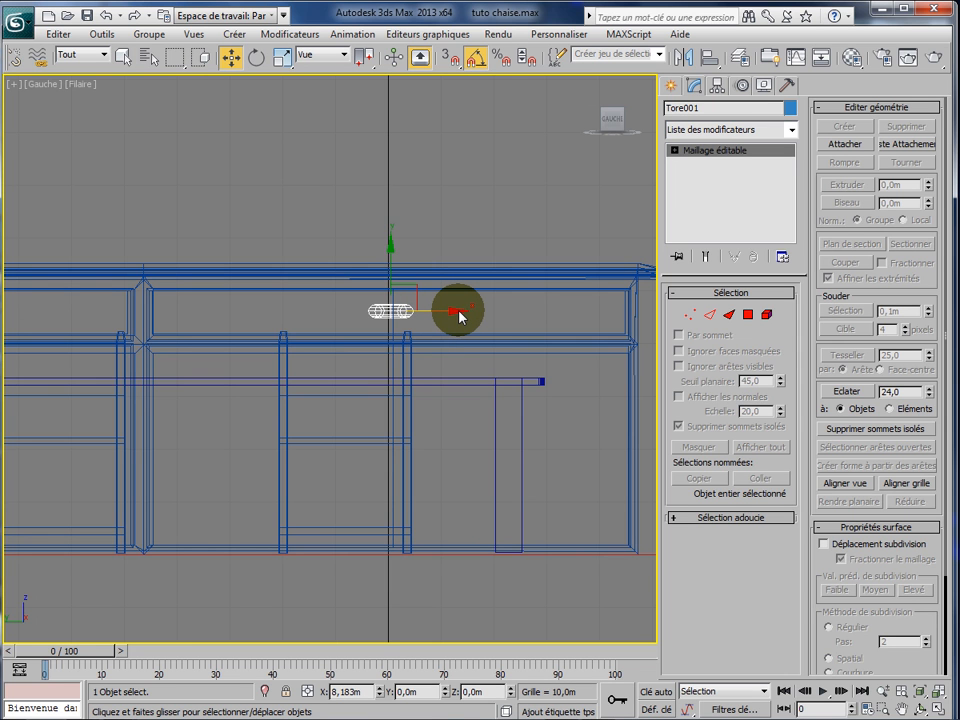
# - Clone the handle once as a Copy and centre it on the neighbouring upper panel at about Y 95.7 m
pyautogui.moveTo(459, 317)
pyautogui.mouseDown()
pyautogui.moveTo(133, 317)
pyautogui.moveTo(140, 322)
pyautogui.mouseUp()
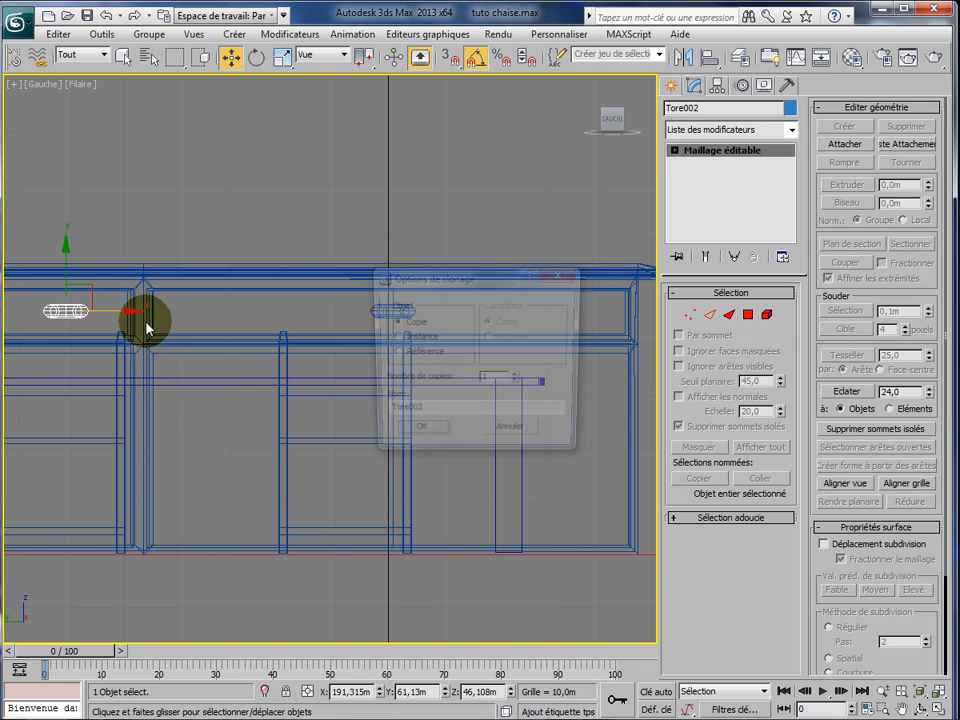
pyautogui.click(416, 434)
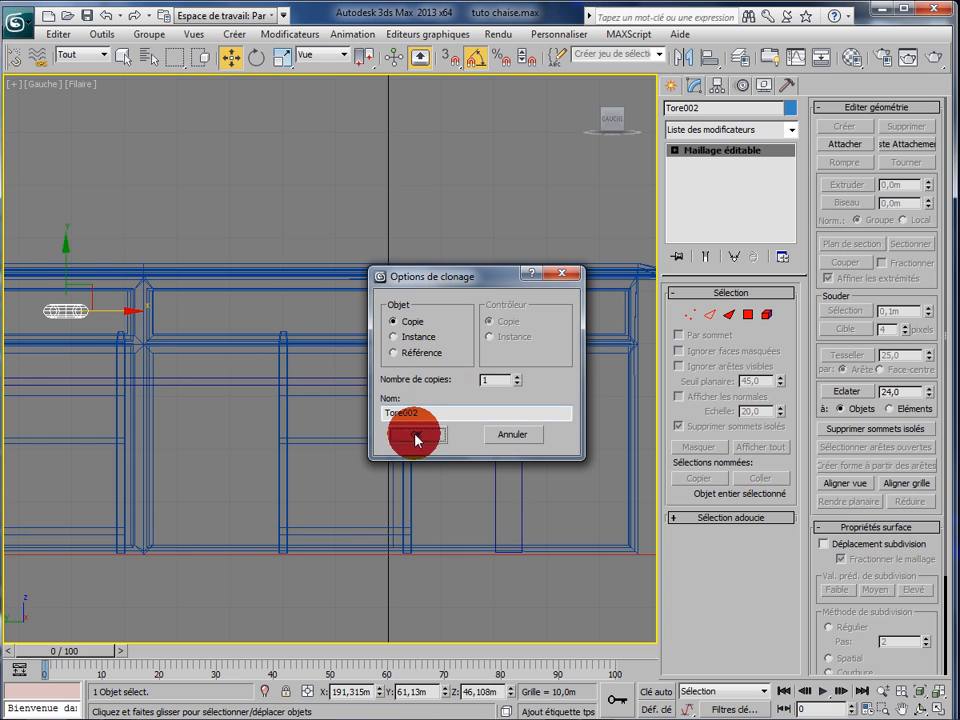
pyautogui.moveTo(236, 574); pyautogui.dragTo(476, 582, button='middle')
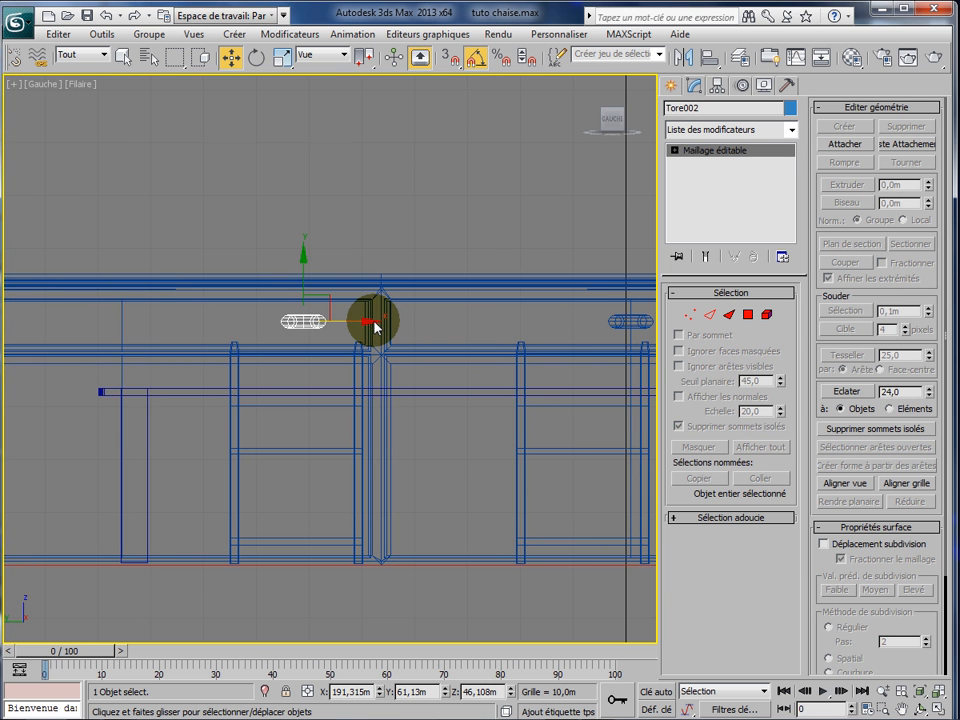
pyautogui.moveTo(375, 322); pyautogui.dragTo(193, 341)
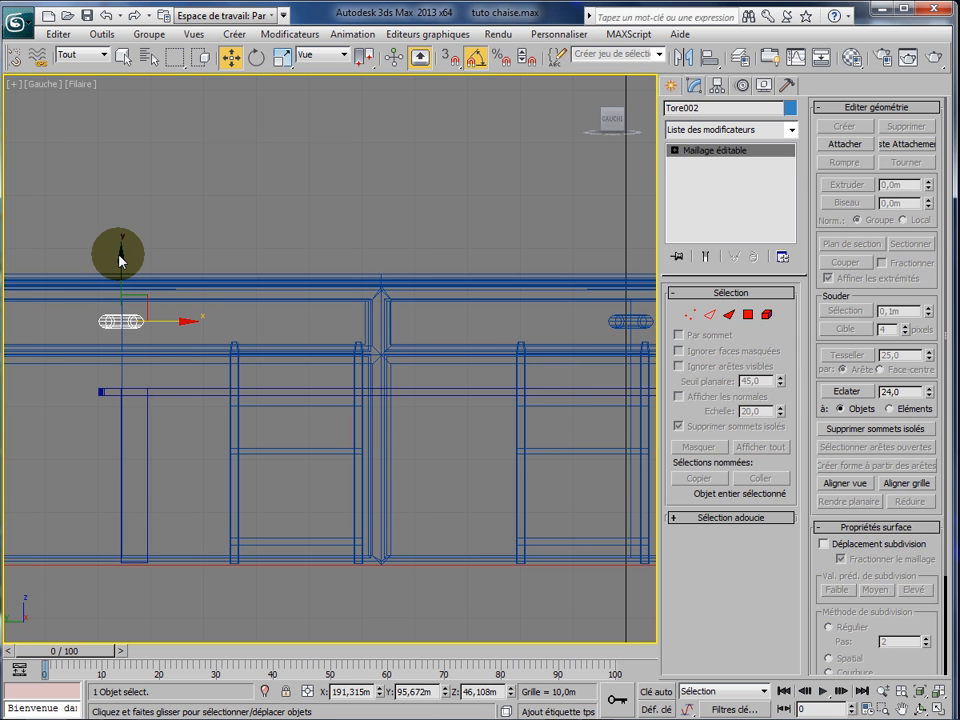
# - Clone the second handle once as a Copy straight down to about Z 20.8 m on the lower panel and rotate it 90 degrees to vertical
pyautogui.keyDown('shift'); pyautogui.moveTo(121, 260); pyautogui.dragTo(113, 390); pyautogui.keyUp('shift')
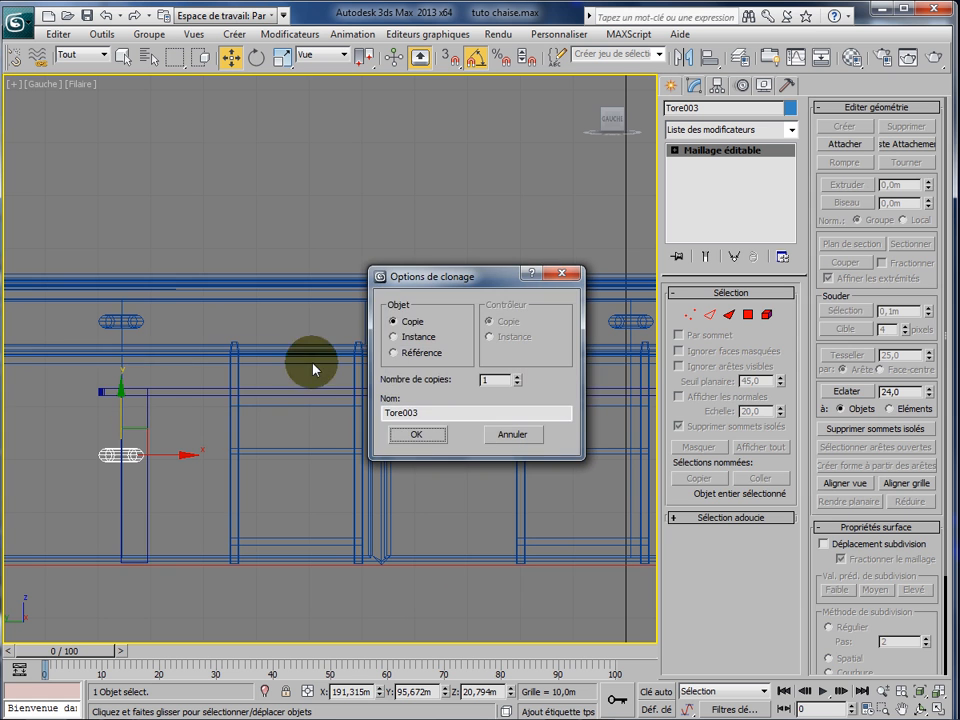
pyautogui.click(390, 322)
pyautogui.click(418, 436)
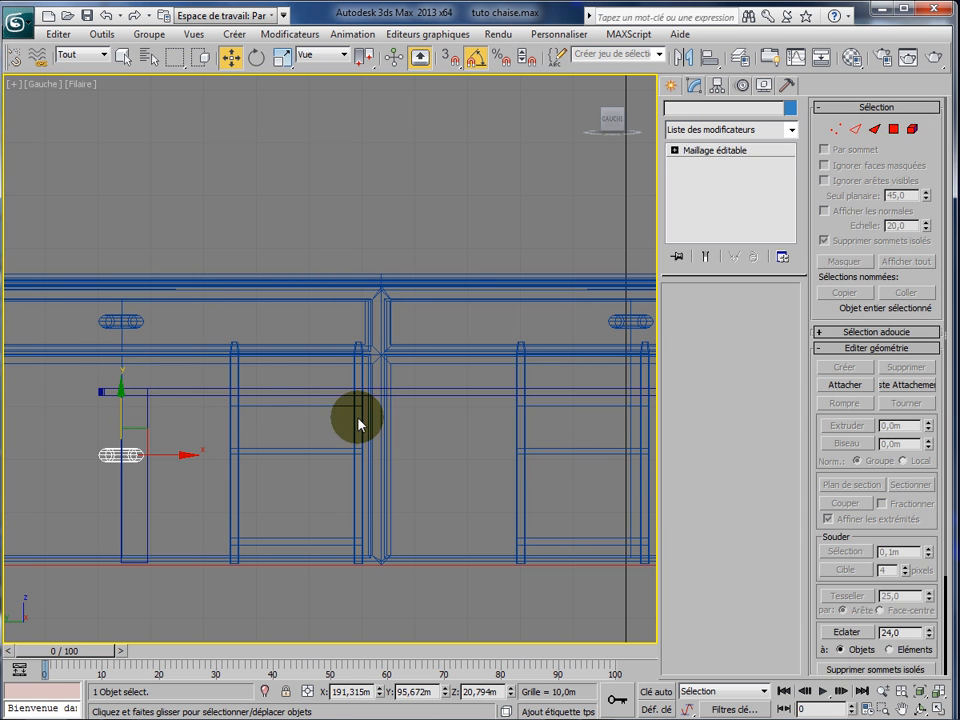
pyautogui.click(256, 56)
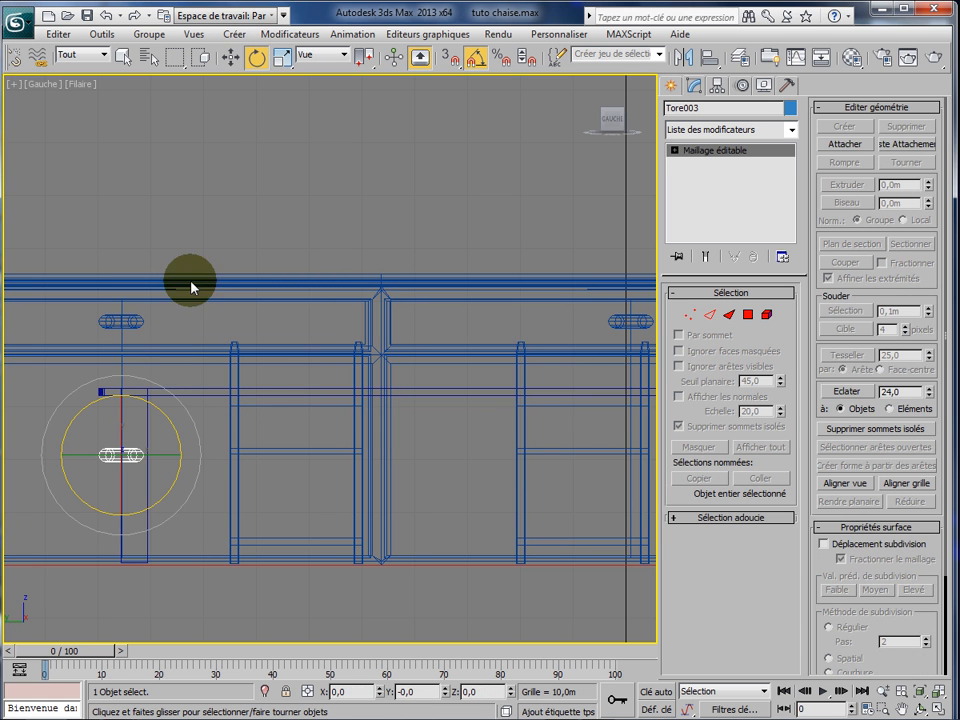
pyautogui.moveTo(163, 419); pyautogui.dragTo(170, 512)
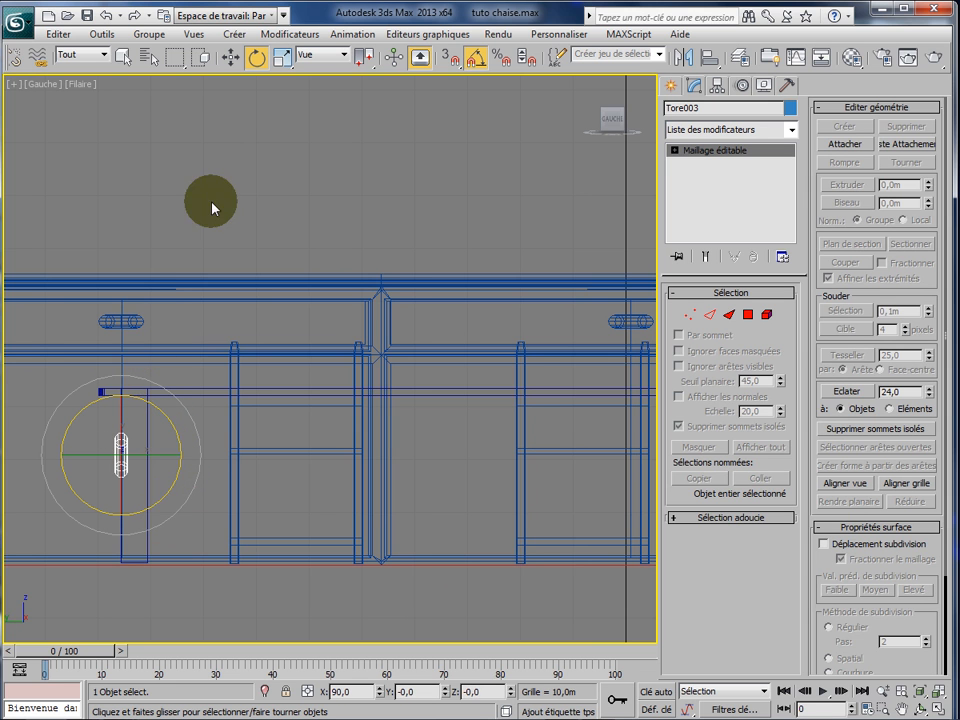
# - Shift the vertical handle to one side of the lower door seam and clone it once as a Copy on the other side at about Y 92.7 m
pyautogui.click(229, 60)
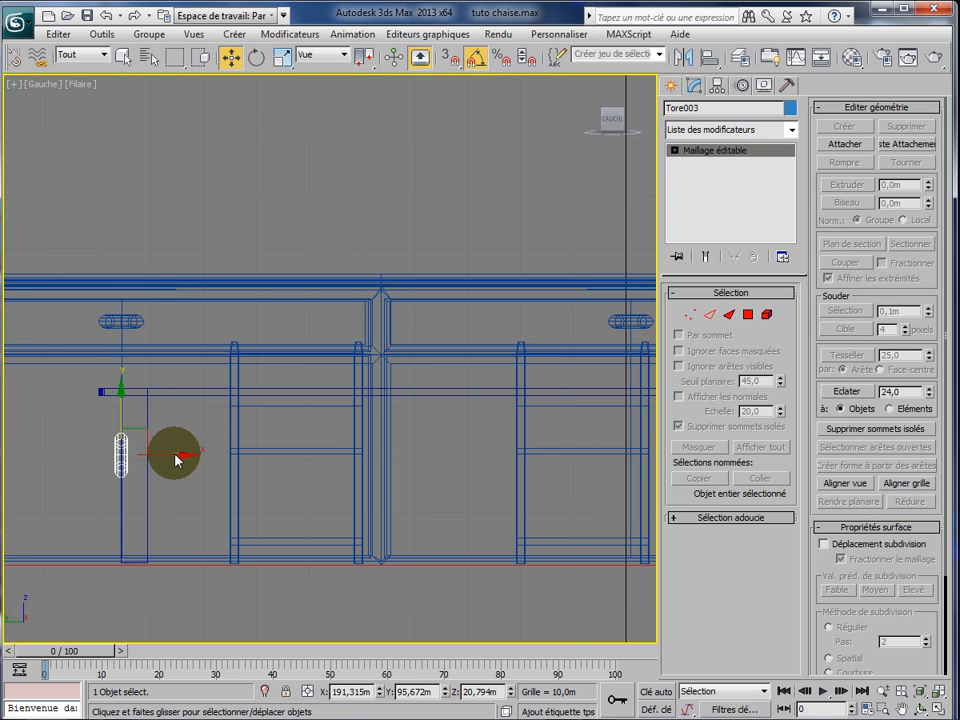
pyautogui.click(145, 452)
pyautogui.click(123, 454)
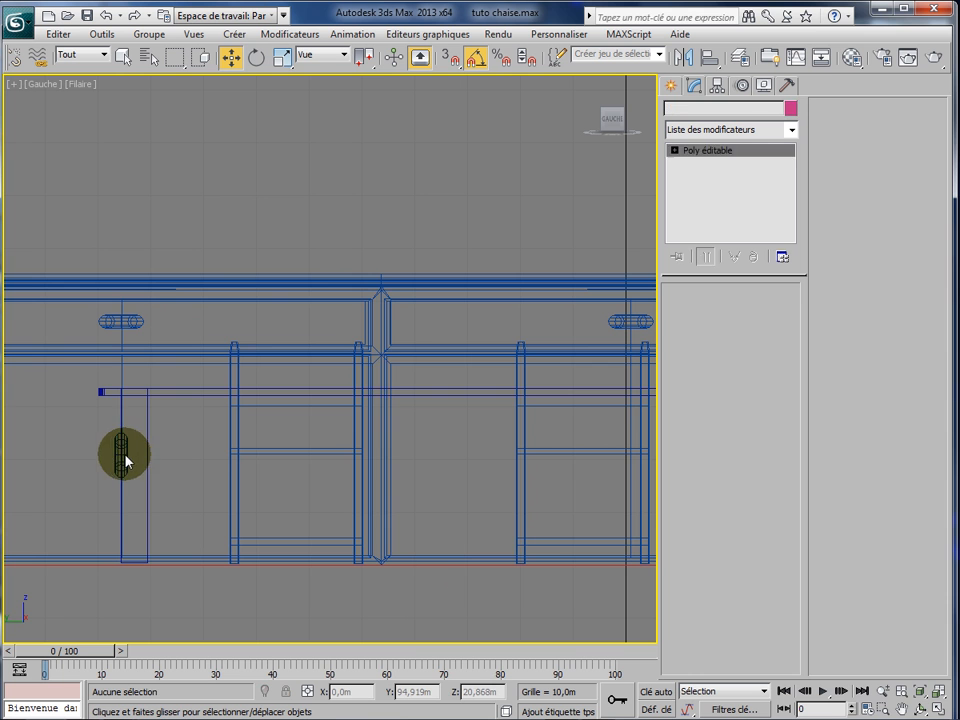
pyautogui.click(122, 455)
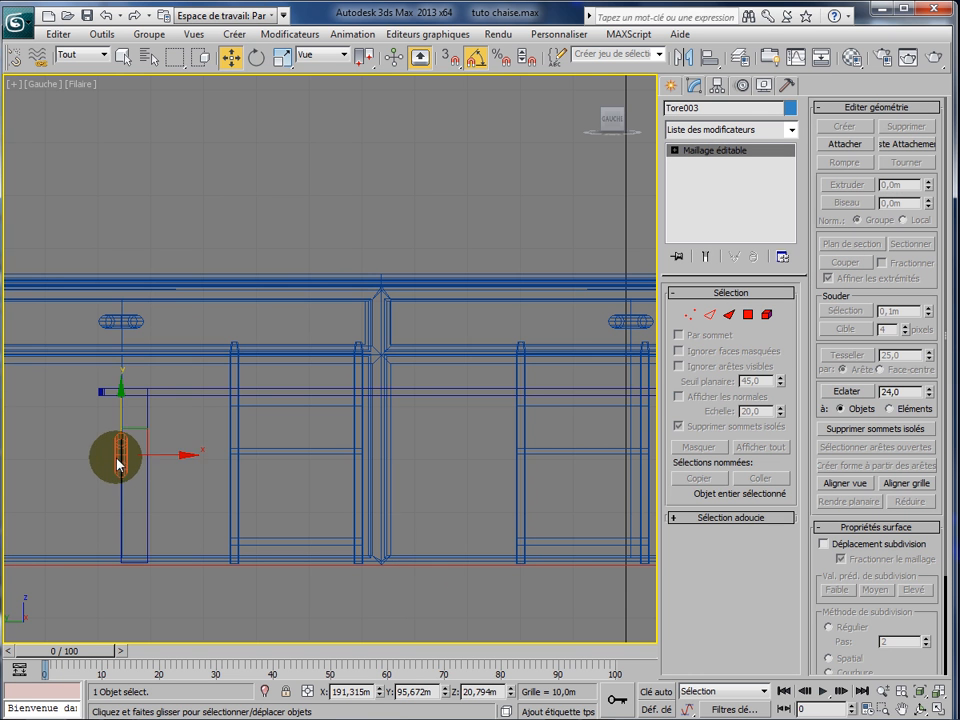
pyautogui.moveTo(189, 456)
pyautogui.mouseDown()
pyautogui.moveTo(171, 462)
pyautogui.moveTo(204, 456)
pyautogui.mouseUp()
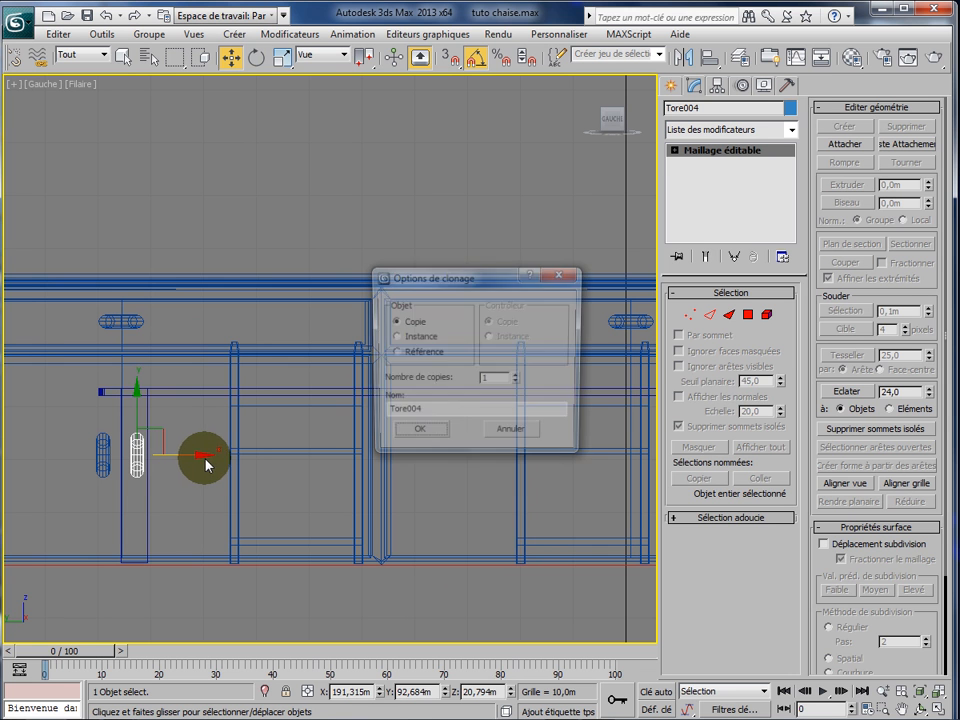
pyautogui.click(386, 438)
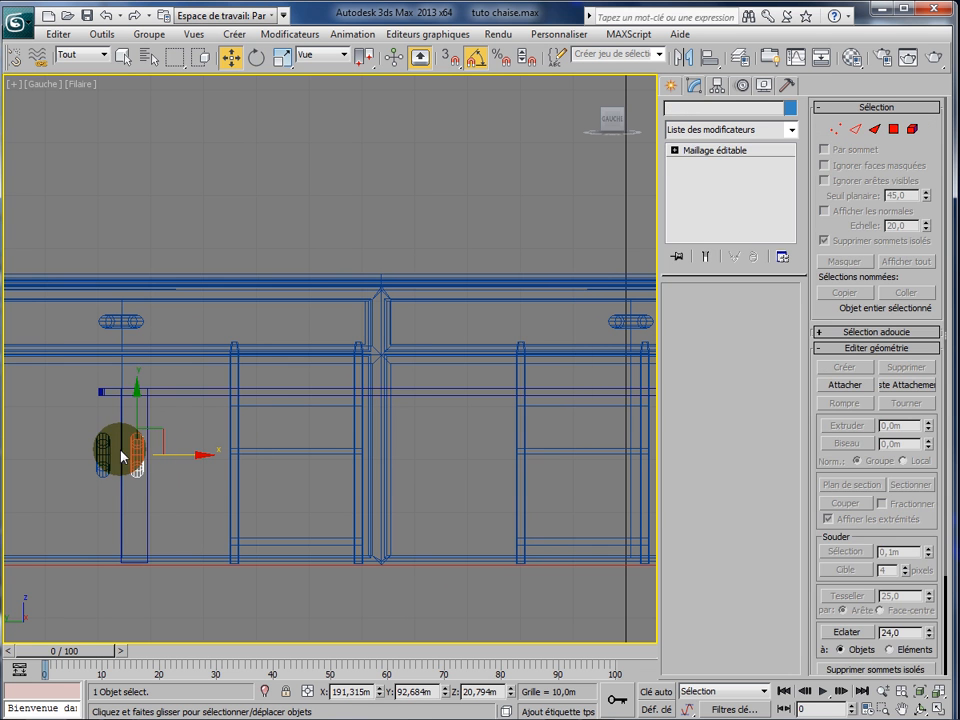
# - Clone the pair of vertical handles as a Copy along the cabinet to the other lower panel, beneath its upper handle
pyautogui.keyDown('ctrl'); pyautogui.click(104, 456); pyautogui.keyUp('ctrl')
pyautogui.moveTo(159, 462); pyautogui.dragTo(692, 463)
pyautogui.click(417, 434)
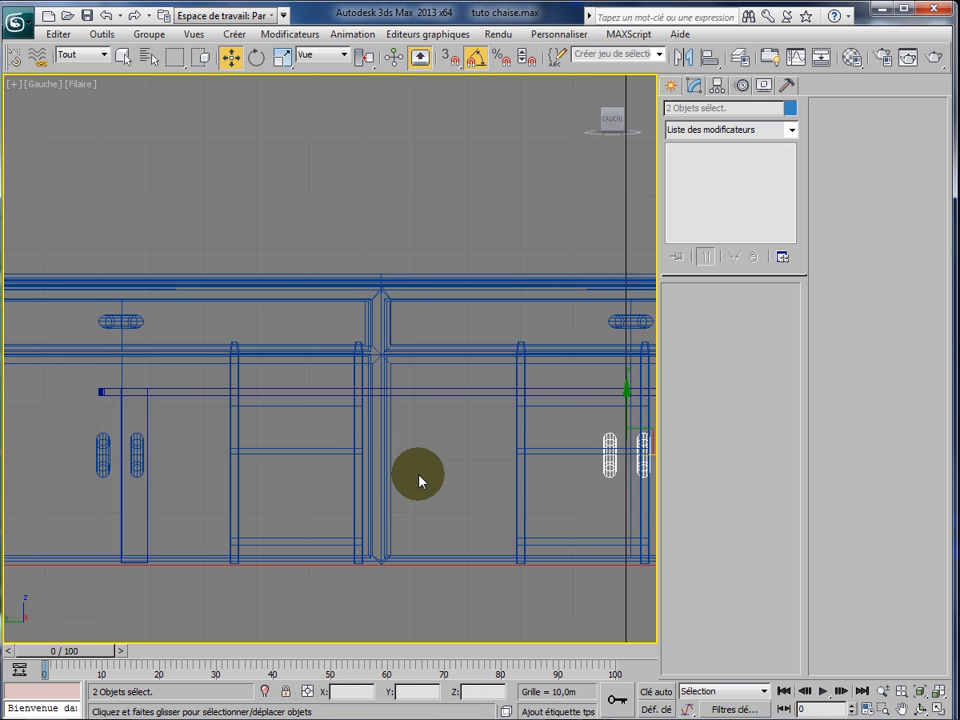
pyautogui.moveTo(432, 590); pyautogui.dragTo(285, 574, button='middle')
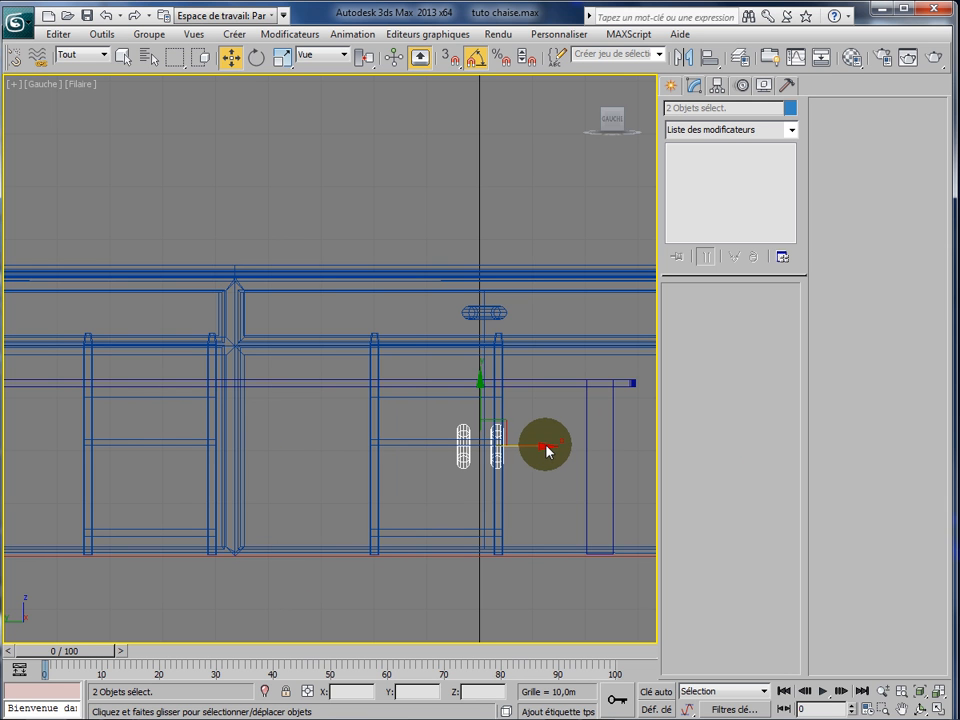
pyautogui.click(533, 450)
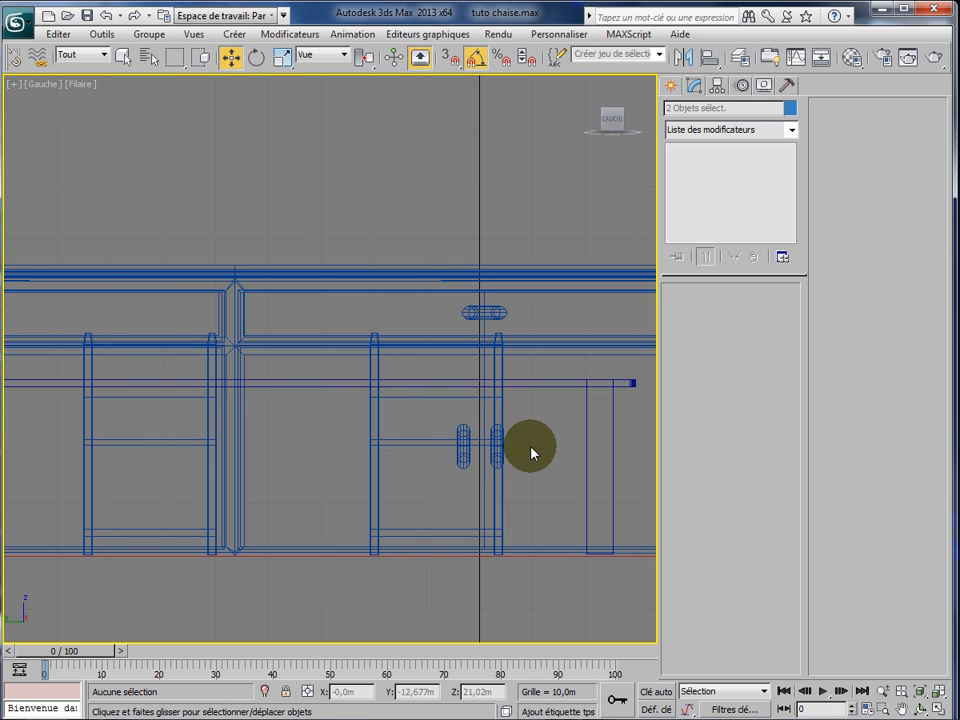
pyautogui.click(463, 458)
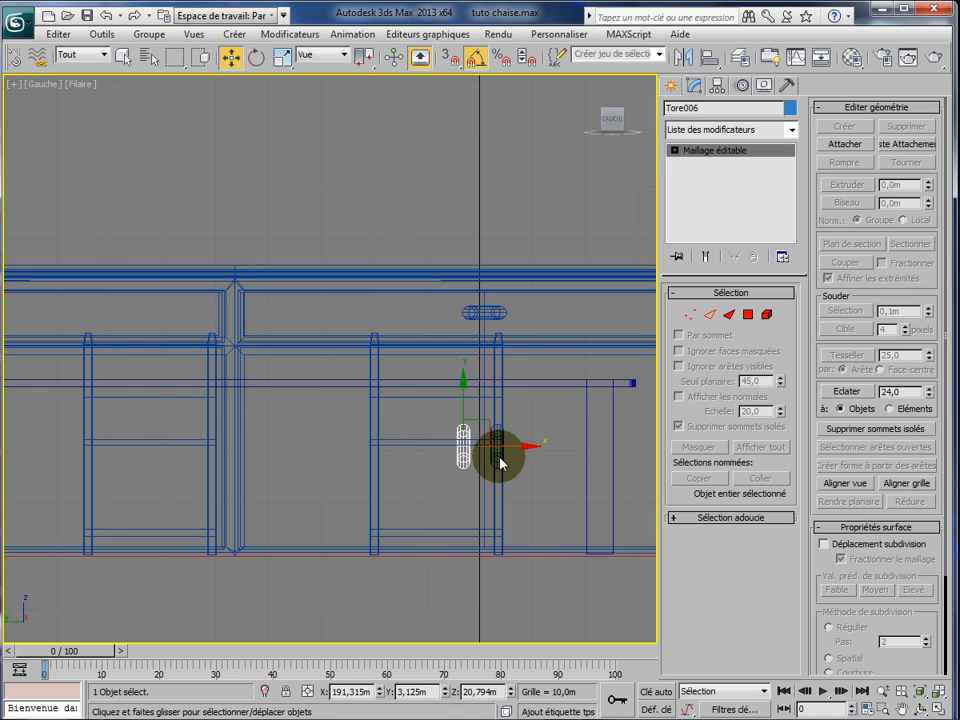
pyautogui.keyDown('ctrl'); pyautogui.click(499, 462); pyautogui.keyUp('ctrl')
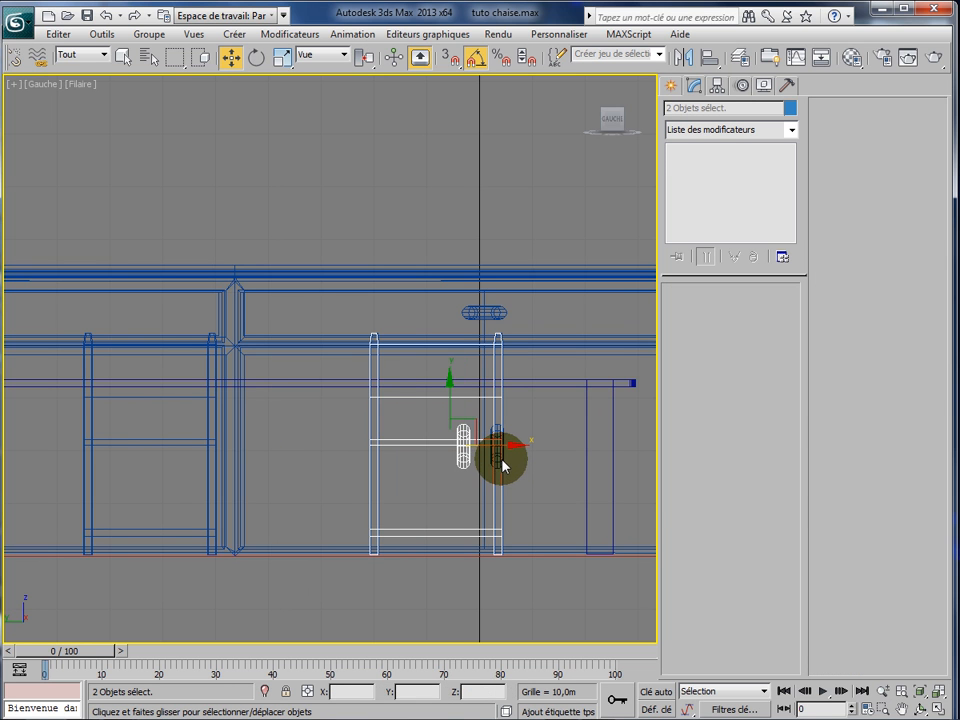
pyautogui.click(467, 466)
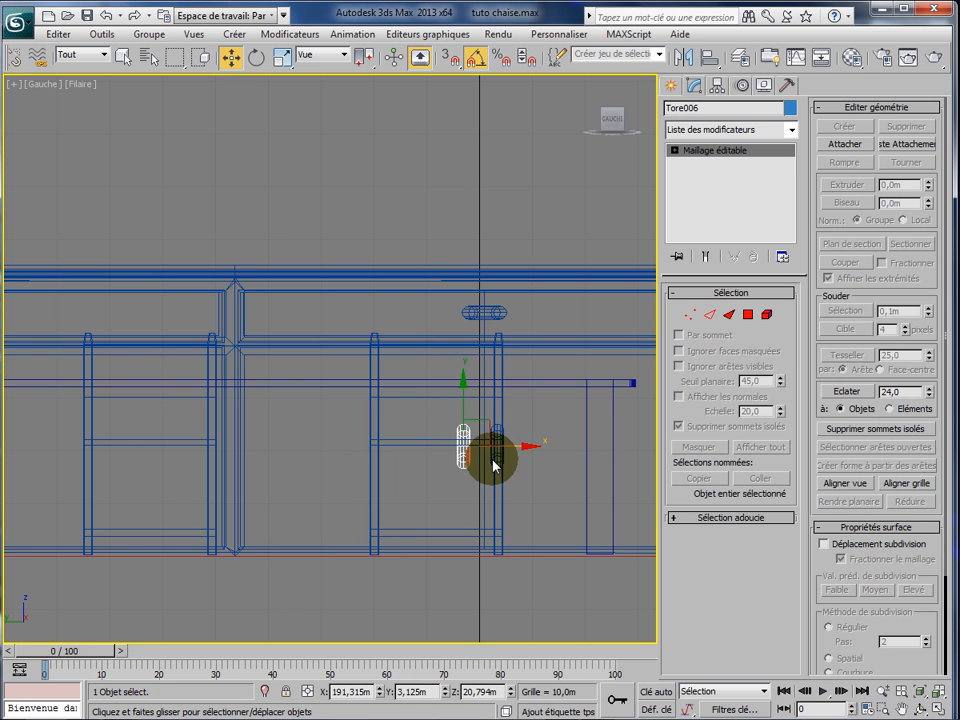
pyautogui.keyDown('ctrl'); pyautogui.click(495, 465); pyautogui.keyUp('ctrl')
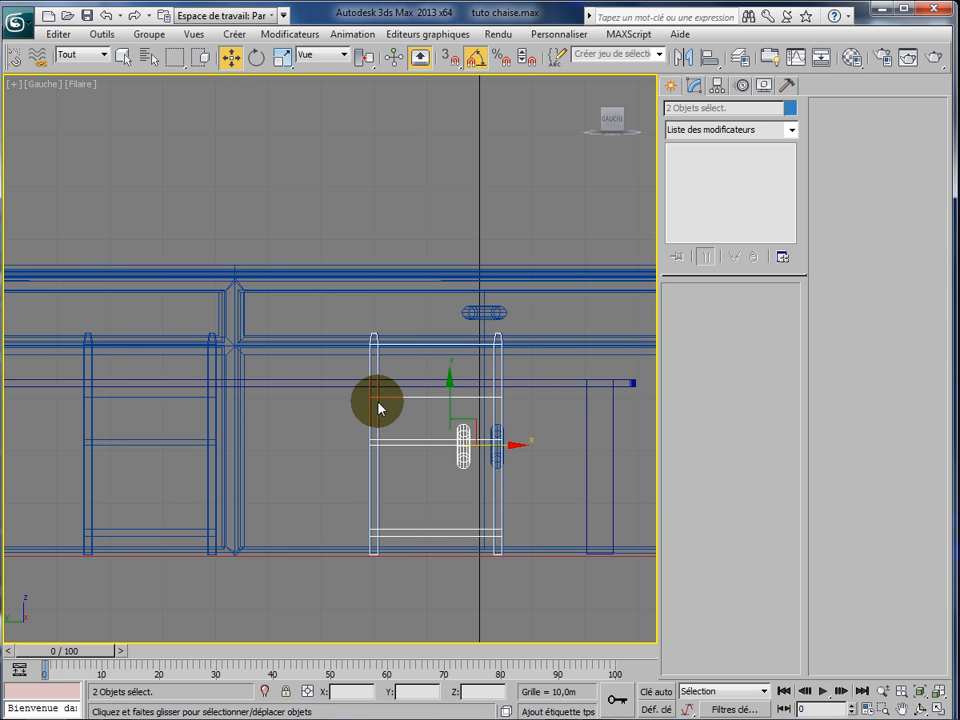
# - Select both copied vertical handles in the perspective view and shift them slightly along Y so they straddle the door seam evenly
pyautogui.hotkey('alt', 'w')
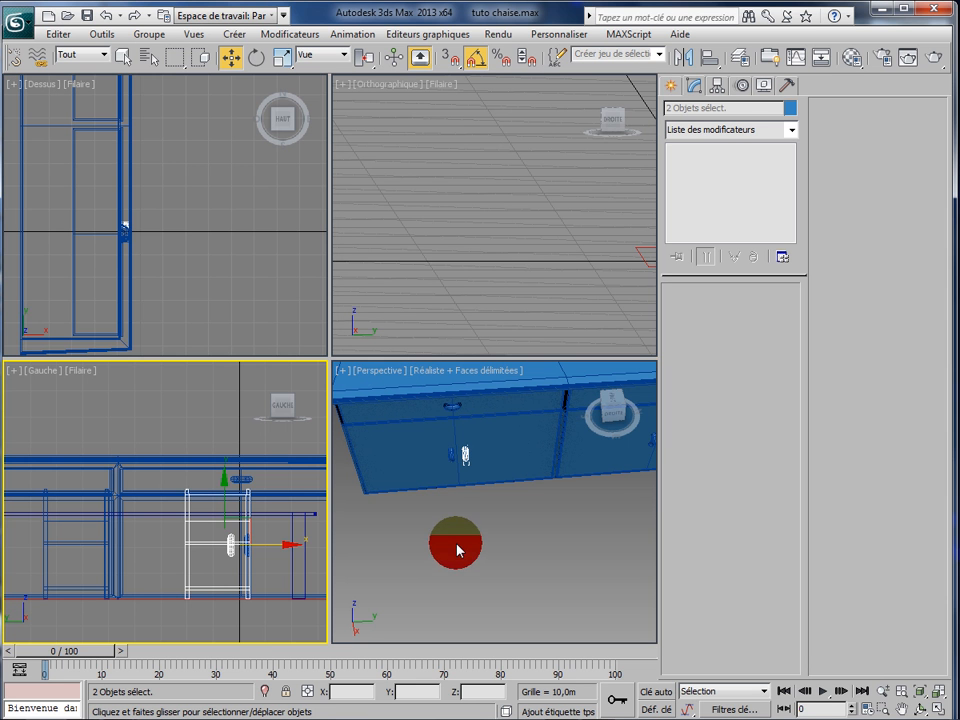
pyautogui.click(447, 530)
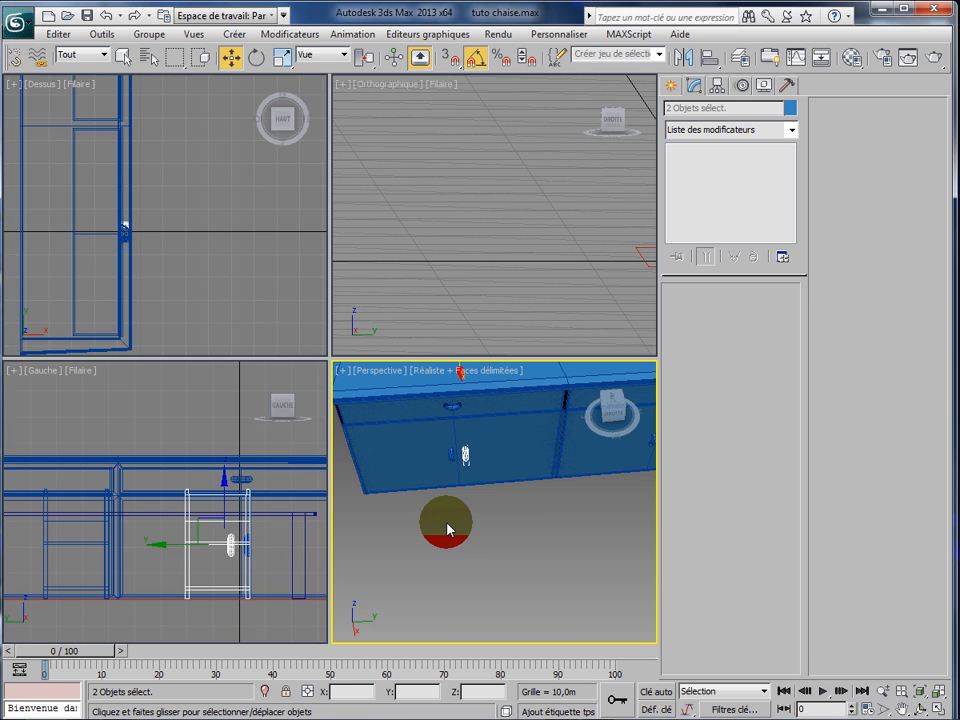
pyautogui.click(469, 463)
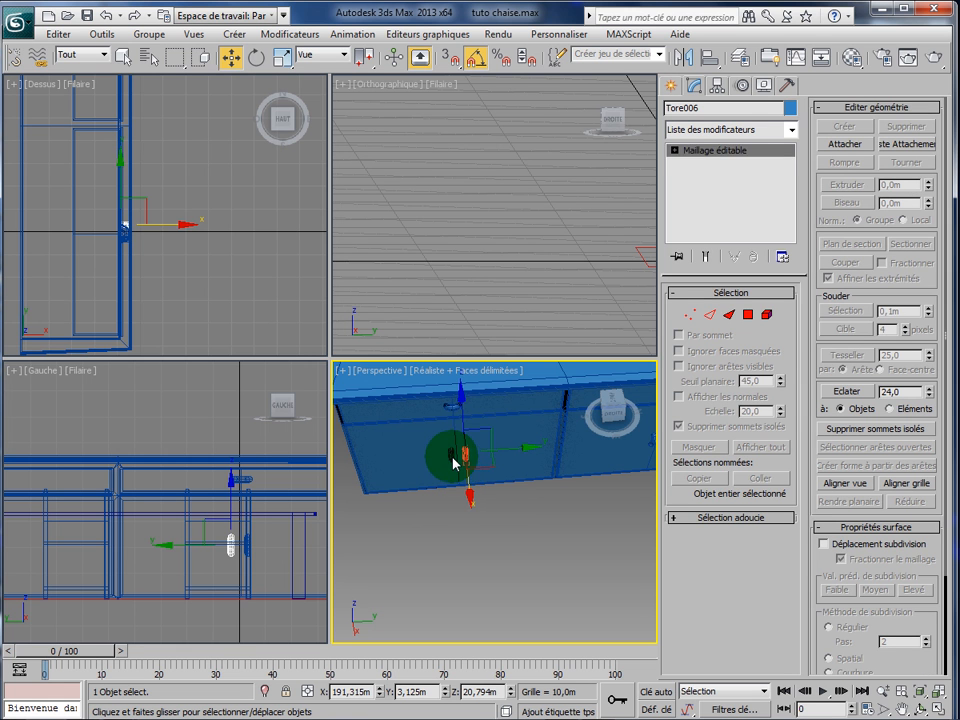
pyautogui.keyDown('ctrl'); pyautogui.click(457, 455); pyautogui.keyUp('ctrl')
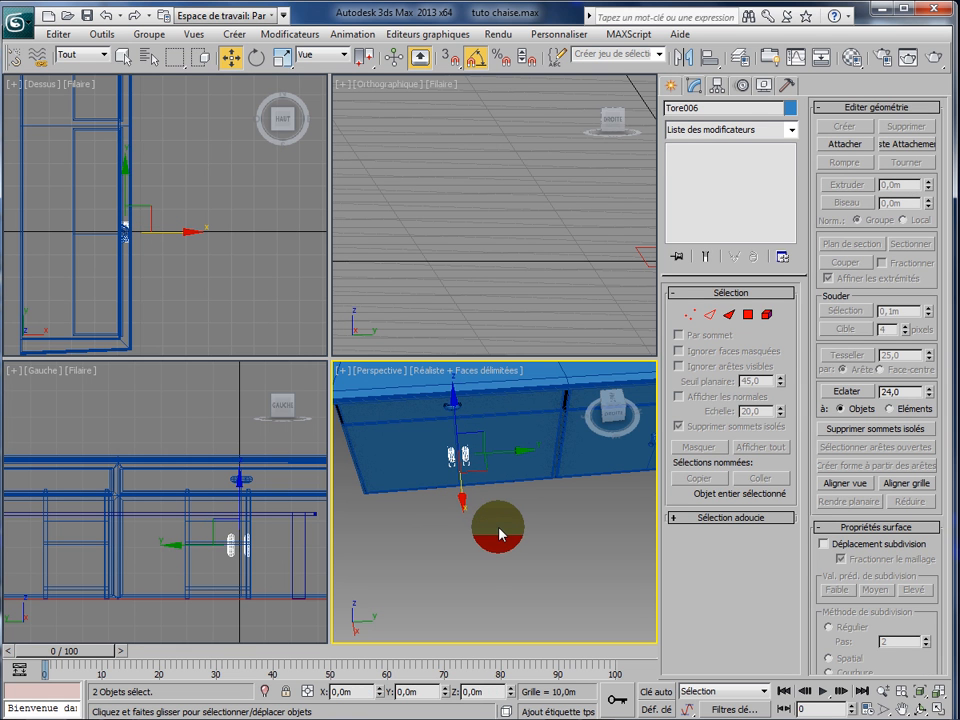
pyautogui.click(940, 708)
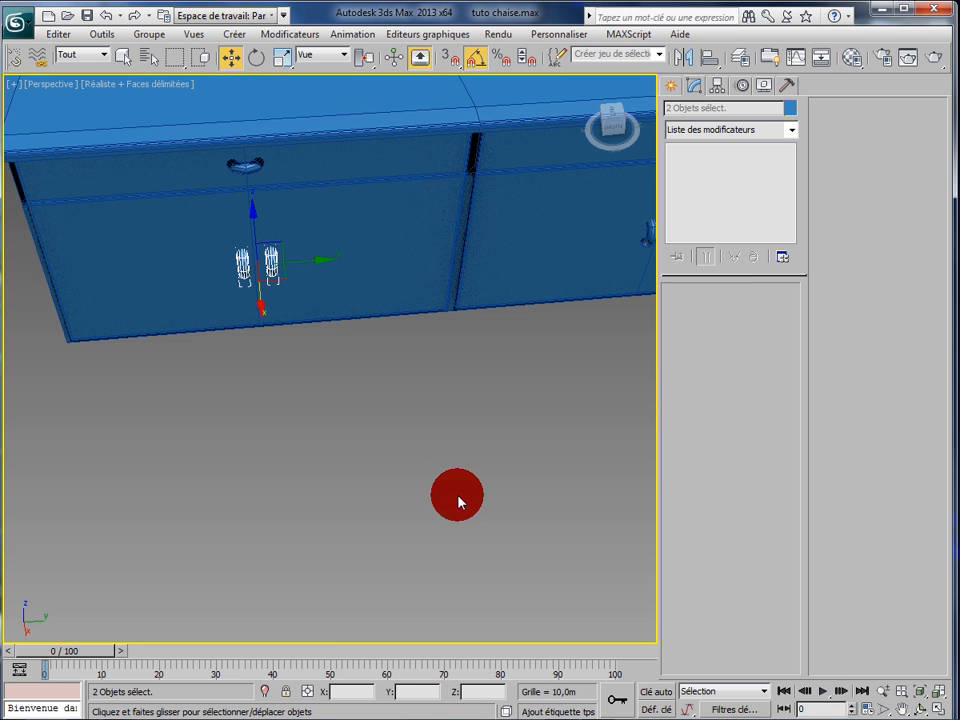
pyautogui.scroll(4, 455, 500)
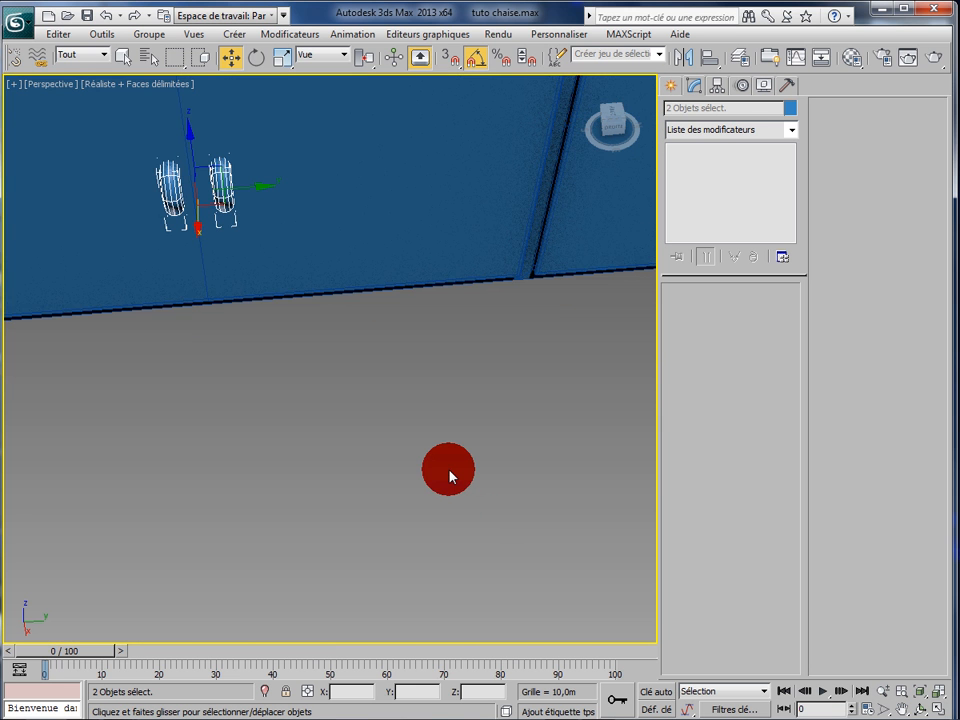
pyautogui.keyDown('alt'); pyautogui.moveTo(450, 458); pyautogui.dragTo(459, 398, button='middle'); pyautogui.keyUp('alt')
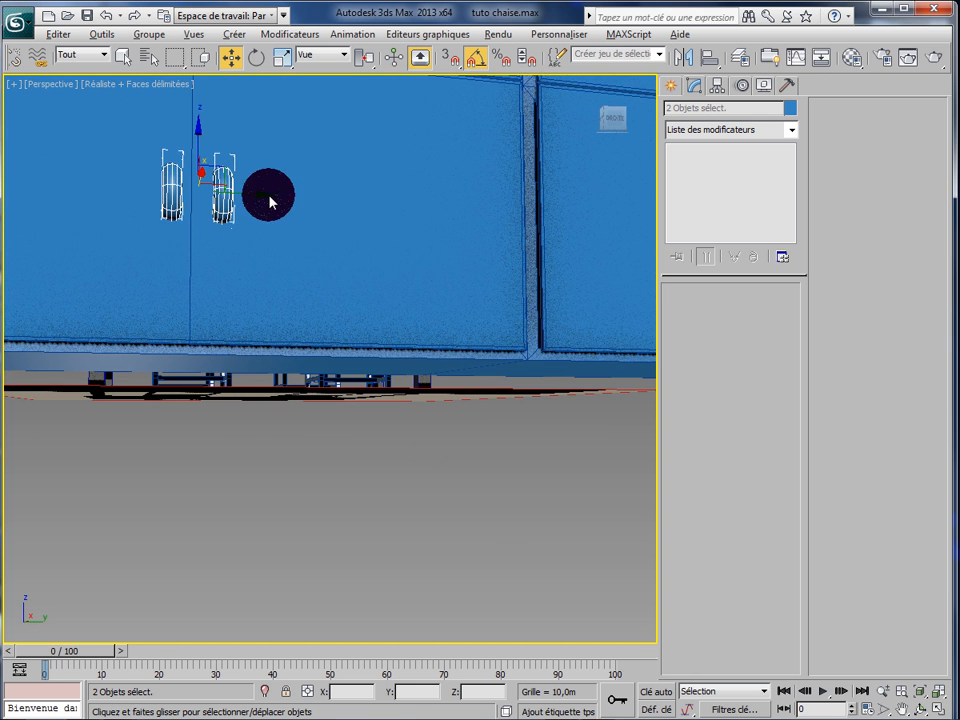
pyautogui.moveTo(265, 202); pyautogui.dragTo(257, 202)
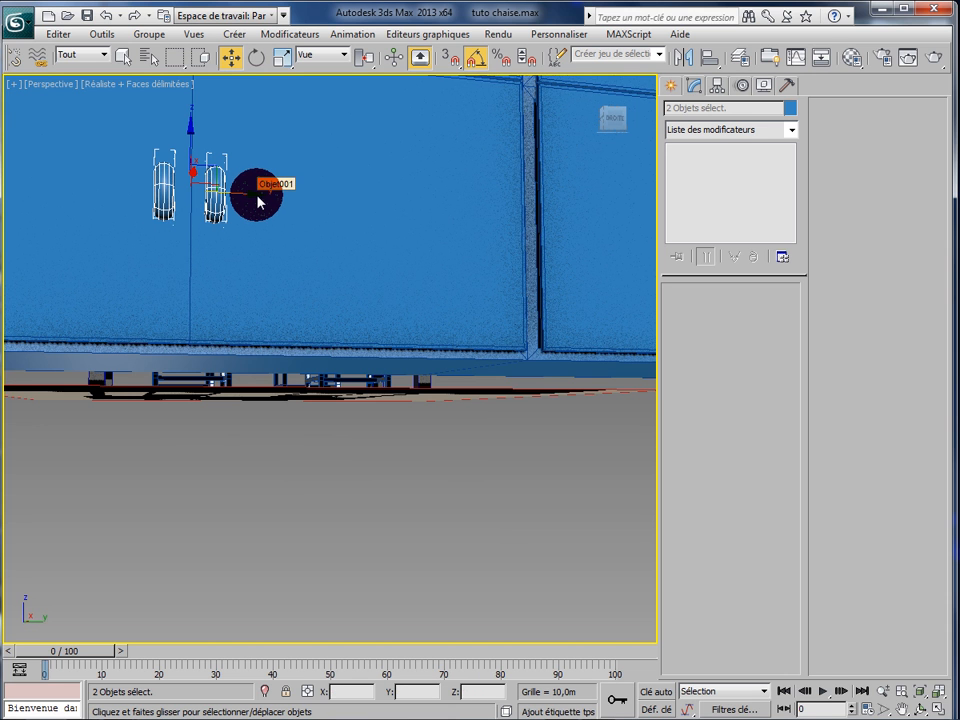
pyautogui.moveTo(257, 202); pyautogui.dragTo(260, 203)
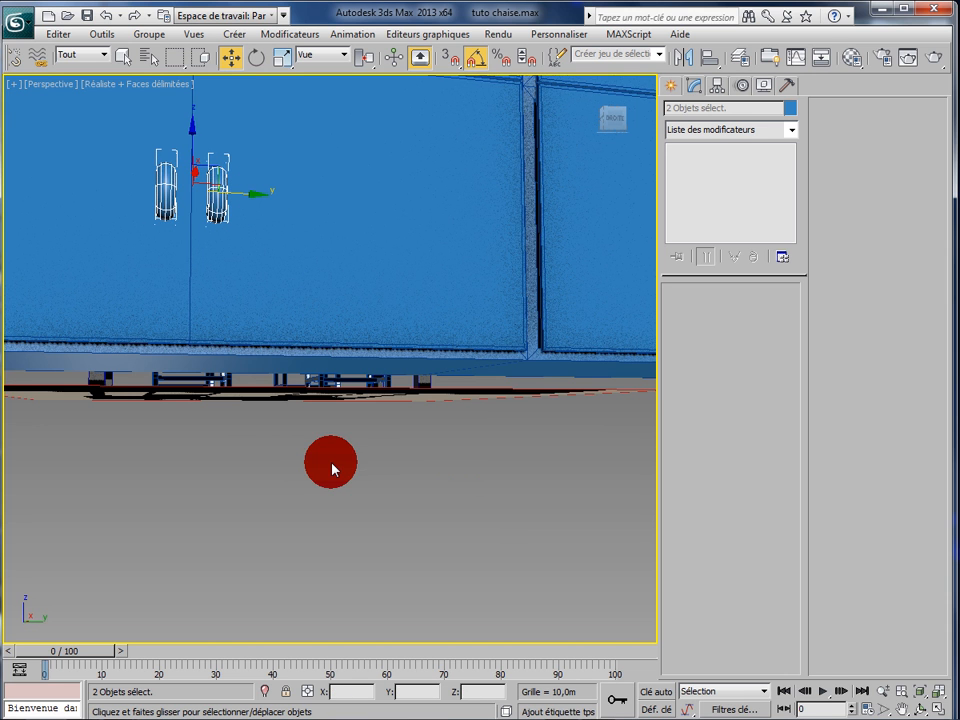
# - Deselect the handles and turn off the edged-faces display to show the whole sideboard in plain realistic shading
pyautogui.scroll(-8, 377, 472)
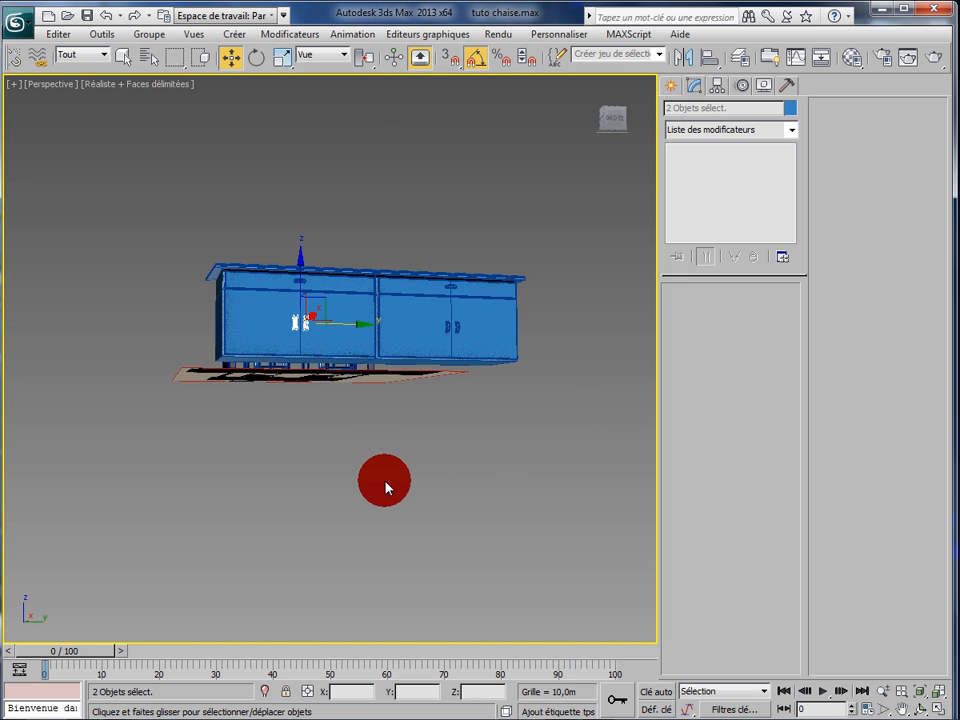
pyautogui.scroll(3, 430, 485)
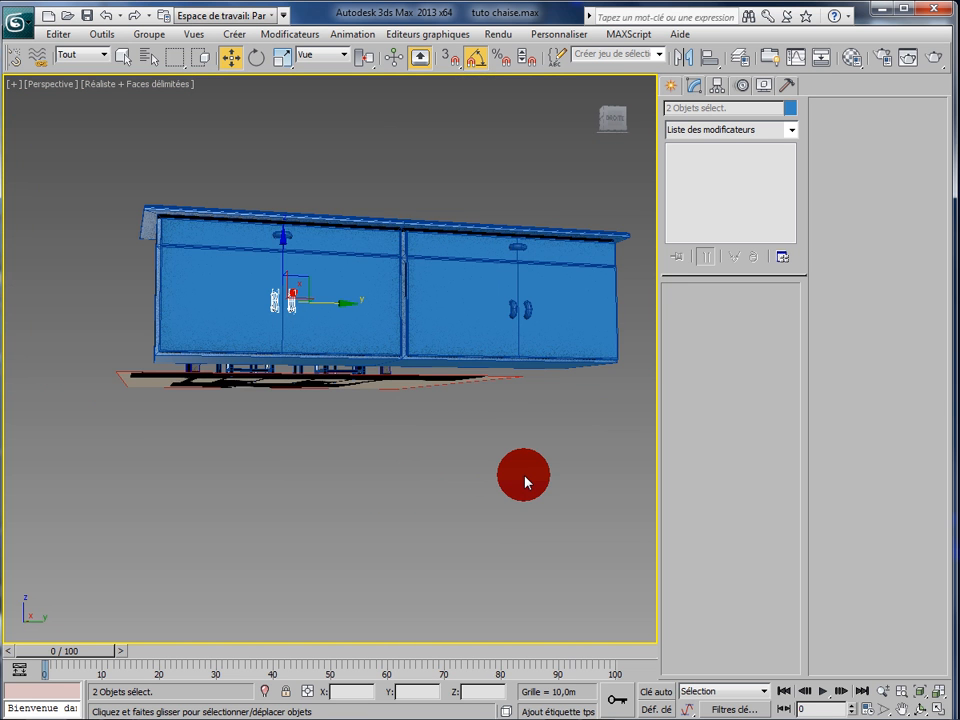
pyautogui.keyDown('alt'); pyautogui.moveTo(526, 482); pyautogui.dragTo(453, 490, button='middle'); pyautogui.keyUp('alt')
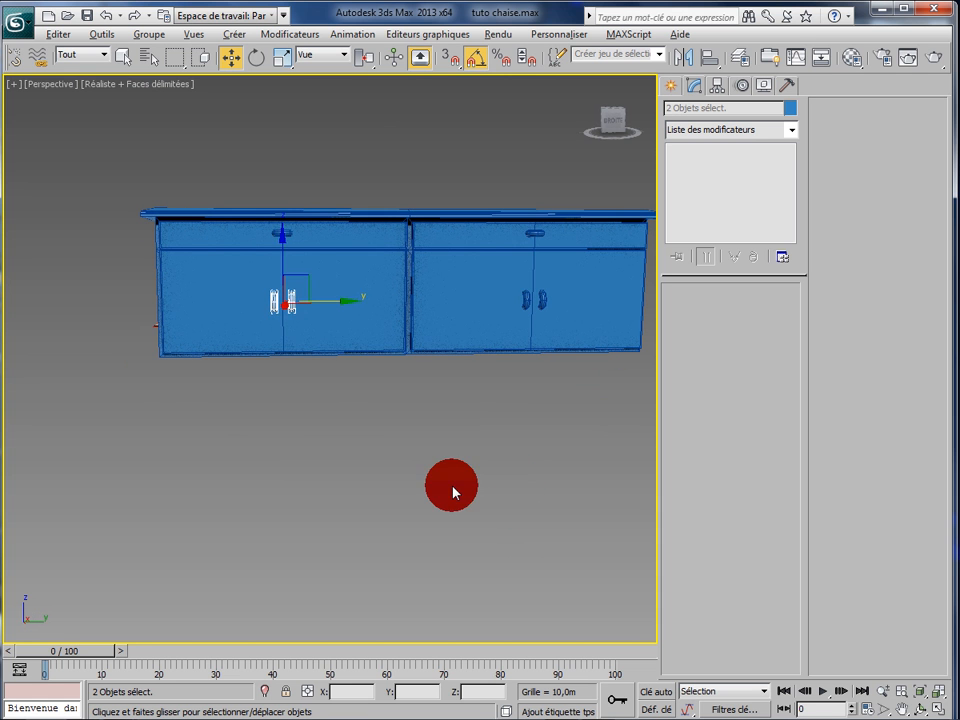
pyautogui.click(452, 492)
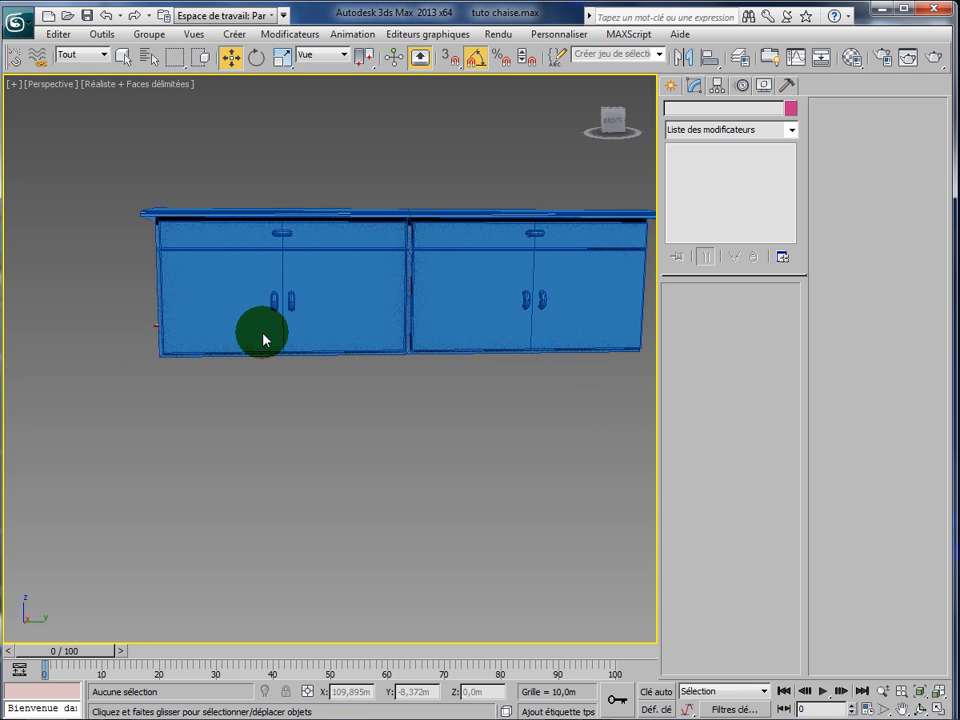
pyautogui.press('F4')
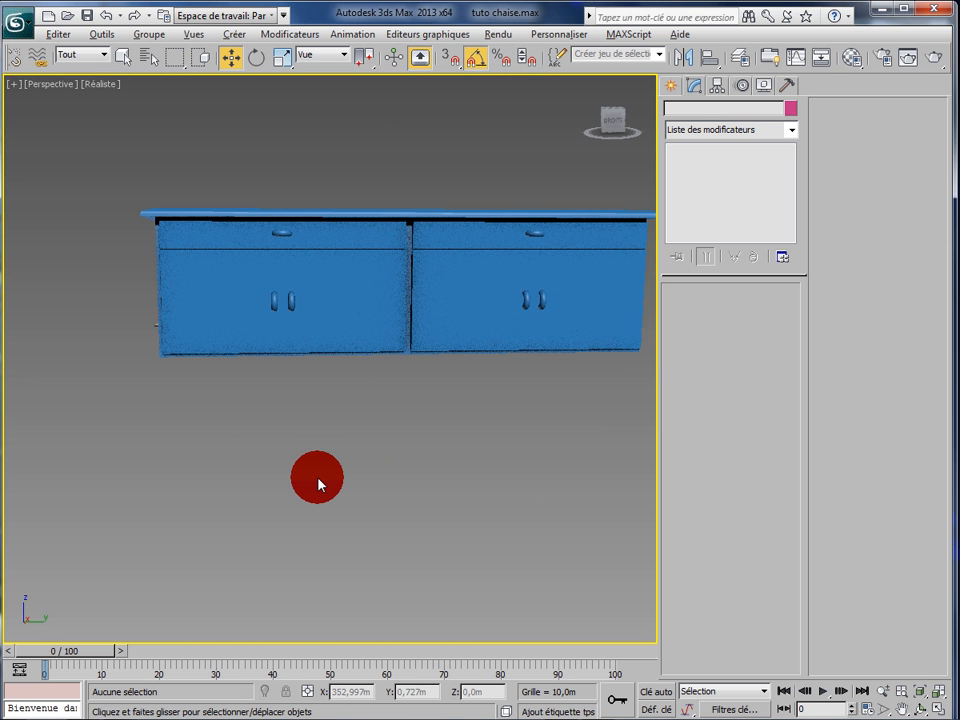
pyautogui.press('alt')
pyautogui.scroll(-8, 318, 484)
pyautogui.scroll(3, 327, 487)
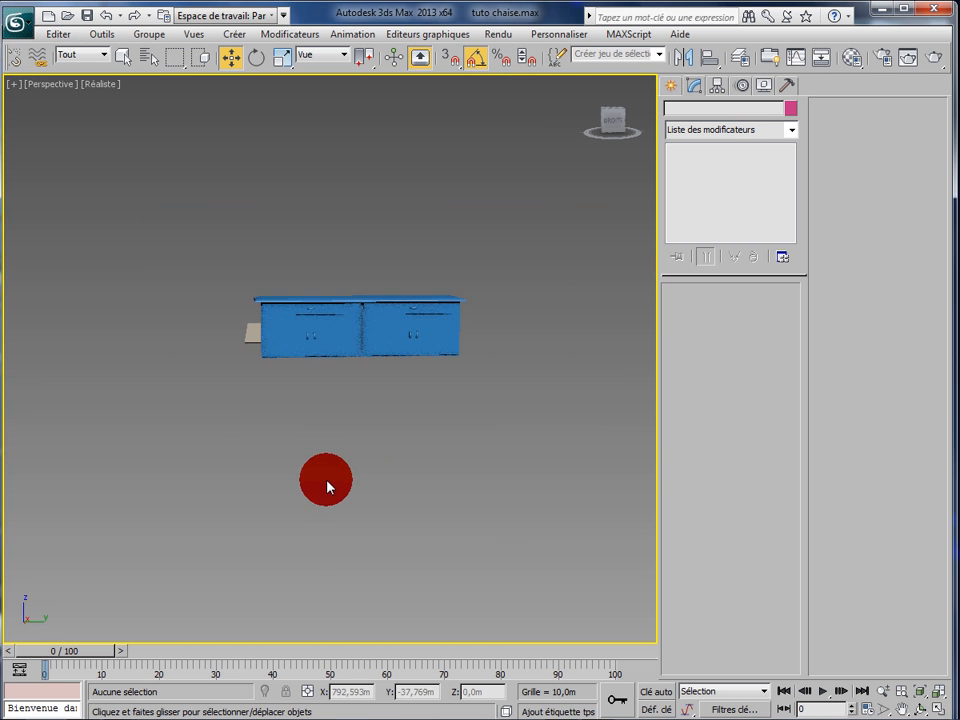
pyautogui.click(370, 308)
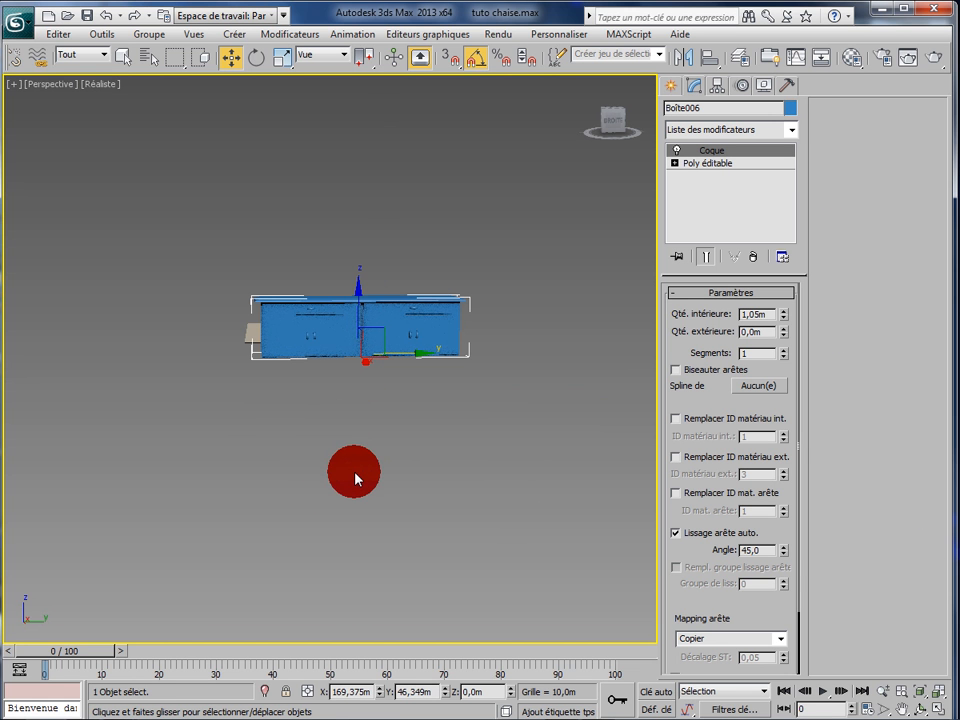
pyautogui.keyDown('alt'); pyautogui.moveTo(356, 478); pyautogui.dragTo(487, 508, button='middle'); pyautogui.keyUp('alt')
pyautogui.moveTo(424, 350); pyautogui.dragTo(414, 360)
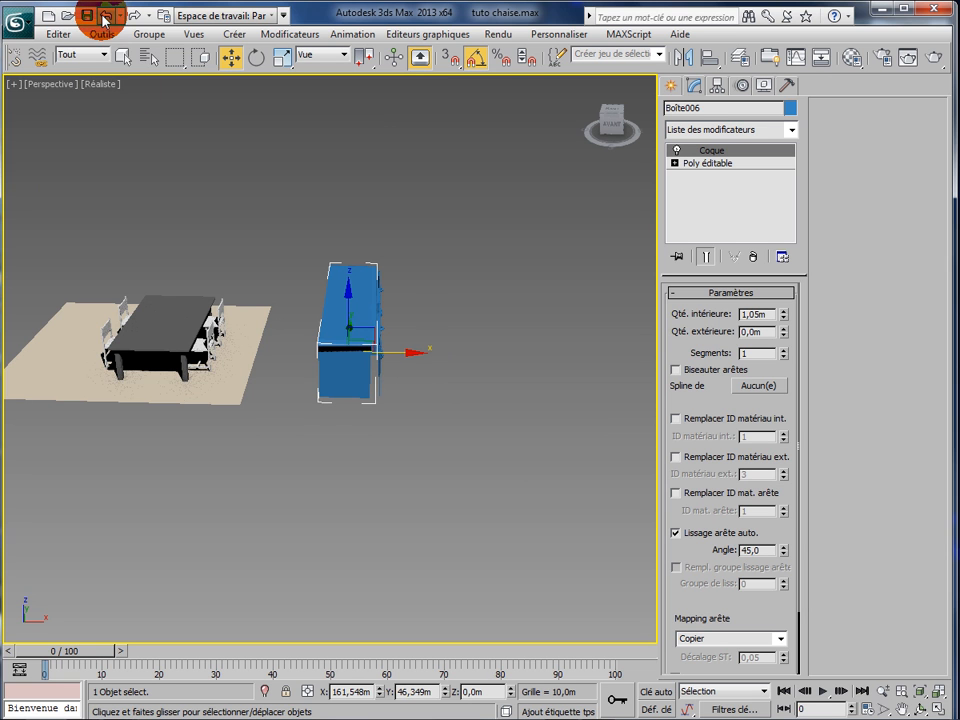
pyautogui.click(106, 17)
# - Select the sideboard together with all its handles and move the set along X to the opposite side of the dining table, at the floor's edge
pyautogui.click(123, 57)
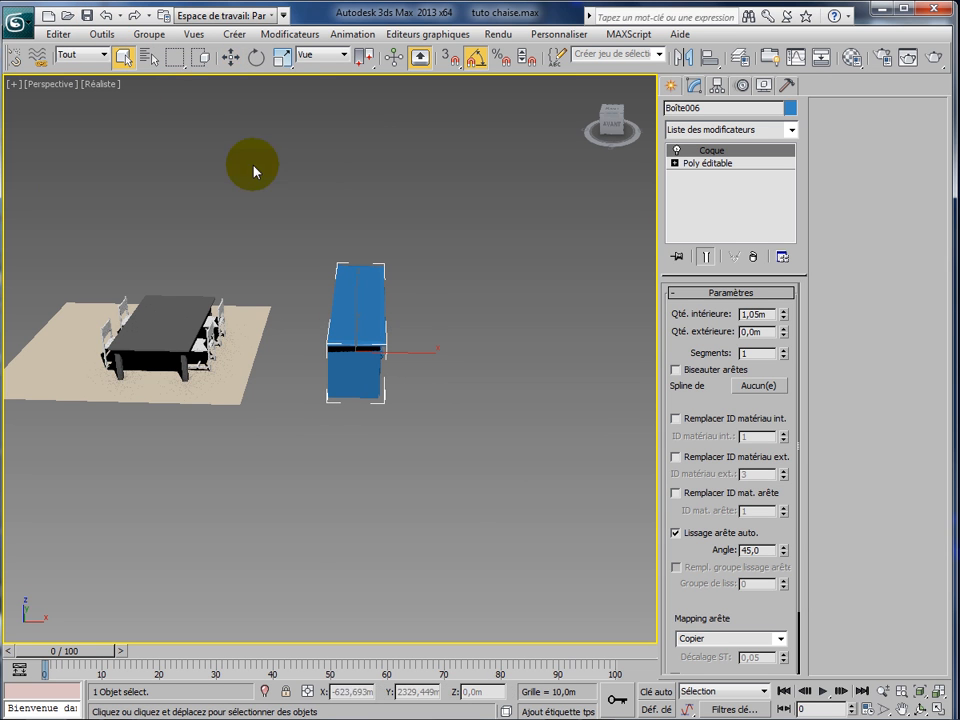
pyautogui.moveTo(310, 176); pyautogui.dragTo(470, 505)
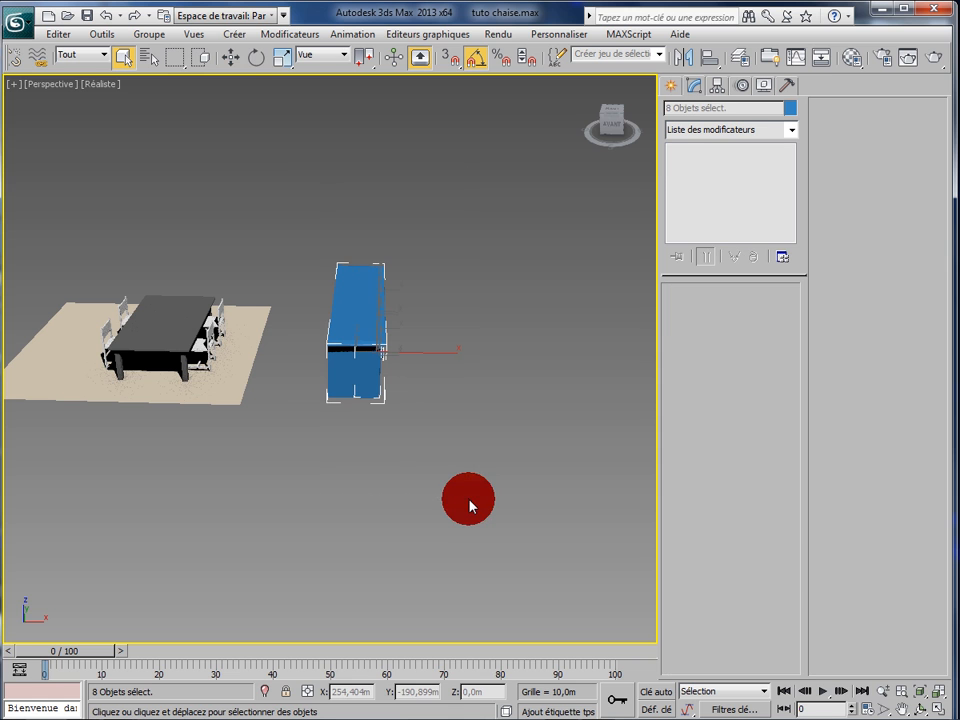
pyautogui.click(209, 60)
pyautogui.click(231, 57)
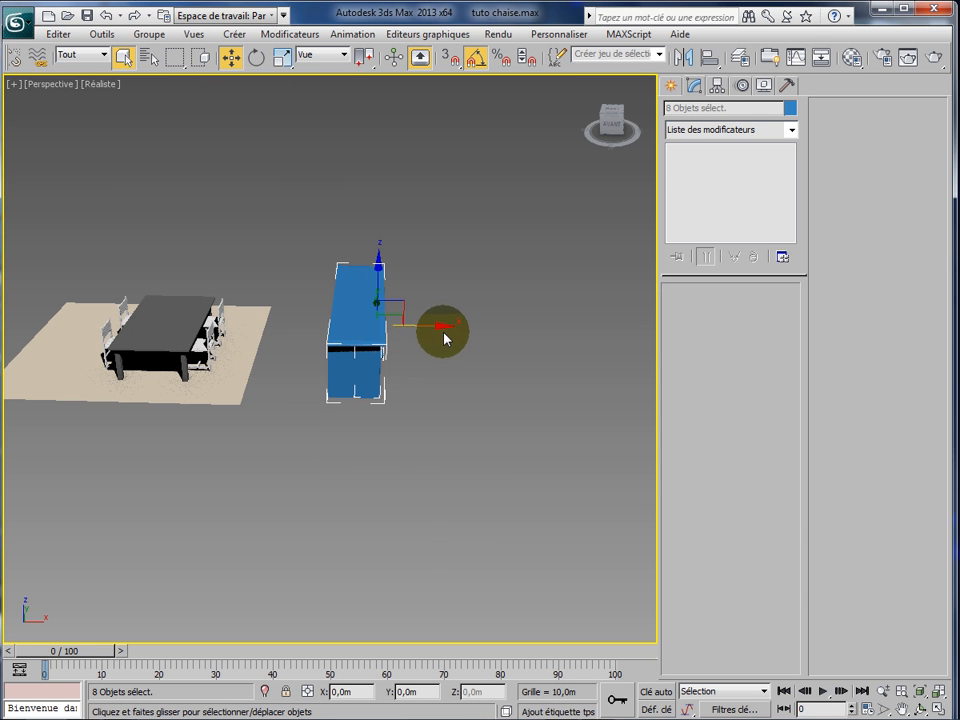
pyautogui.moveTo(426, 330); pyautogui.dragTo(151, 335)
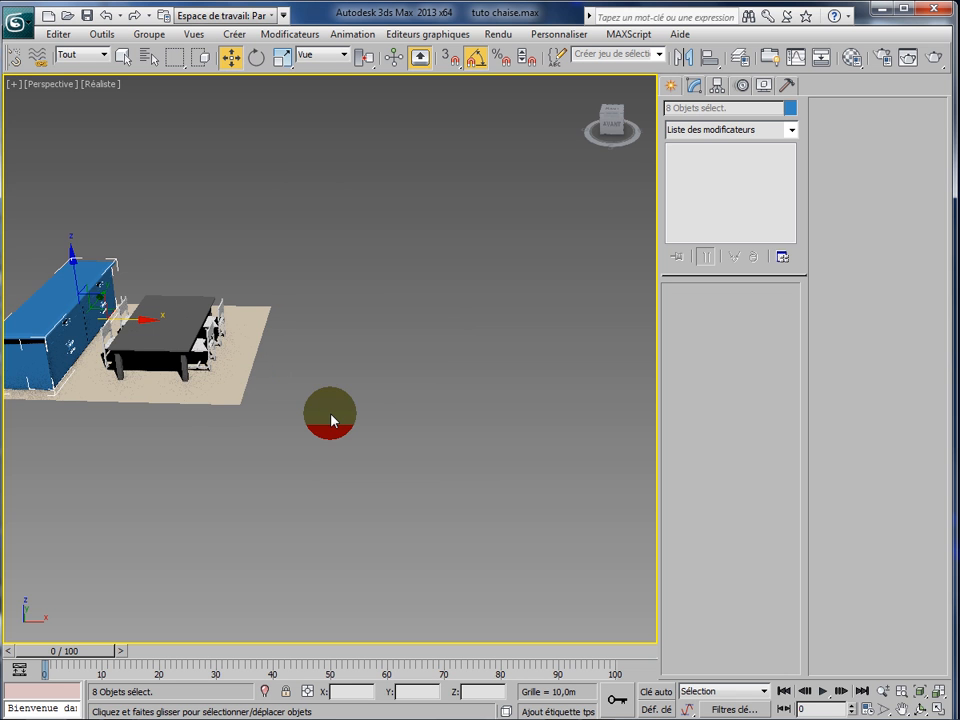
pyautogui.scroll(5, 332, 423)
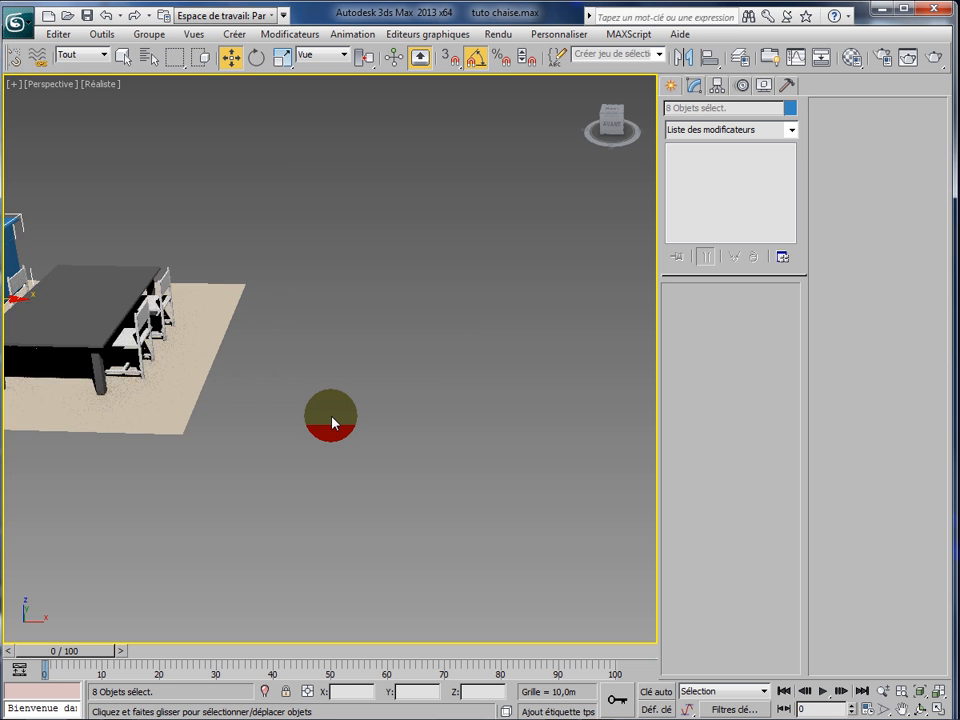
pyautogui.moveTo(327, 441); pyautogui.dragTo(621, 432, button='middle')
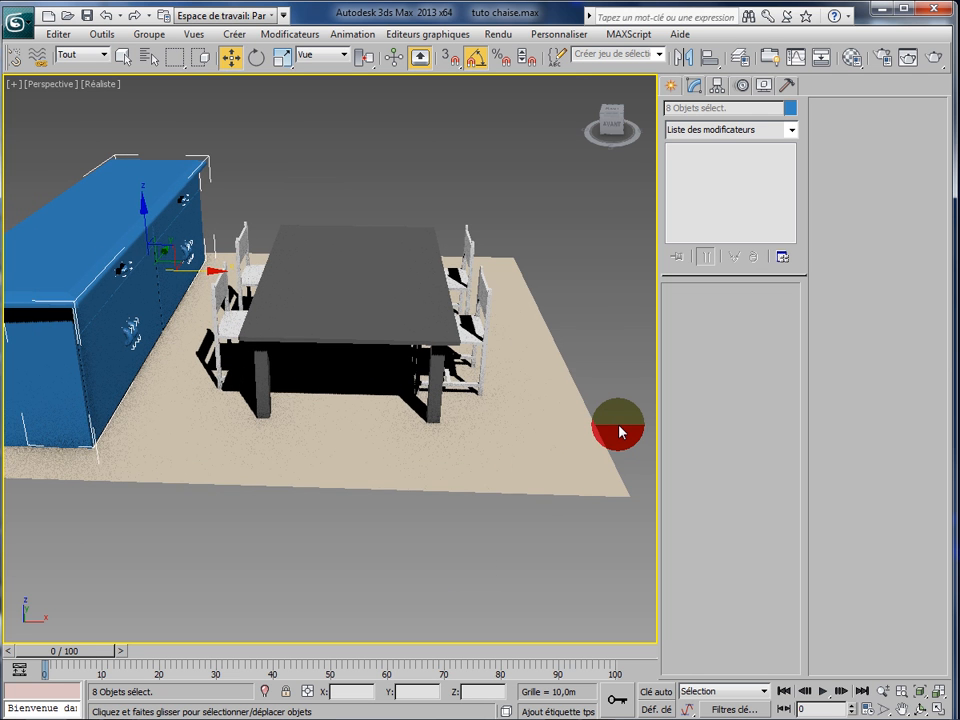
# - Deselect the sideboard set and assign the unused grey 19 - Default material to the sideboard's worktop and body
pyautogui.click(486, 455)
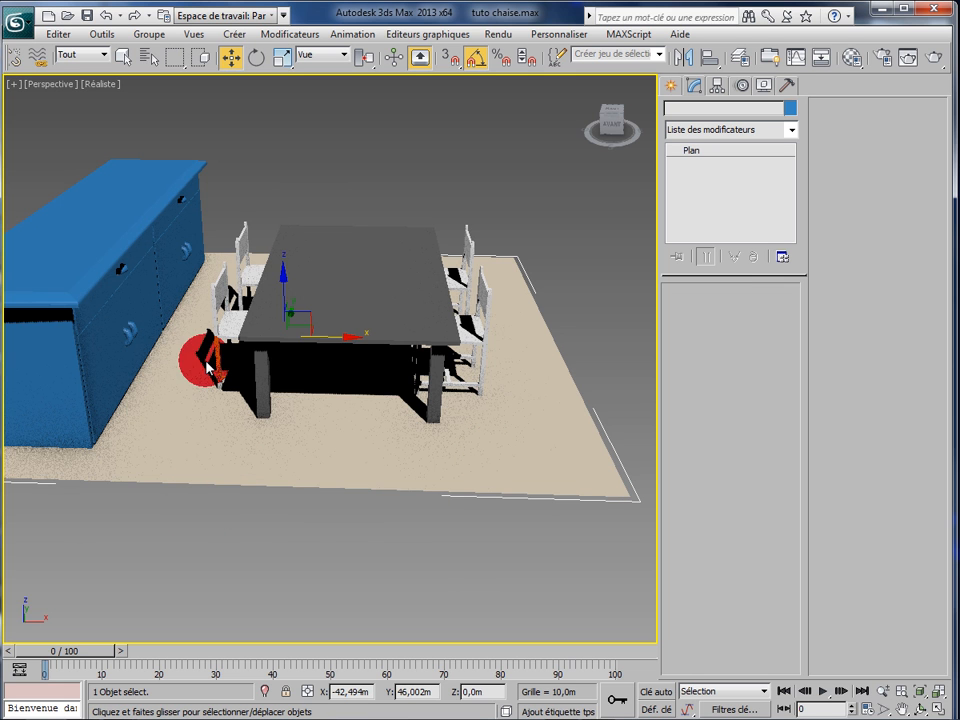
pyautogui.click(262, 513)
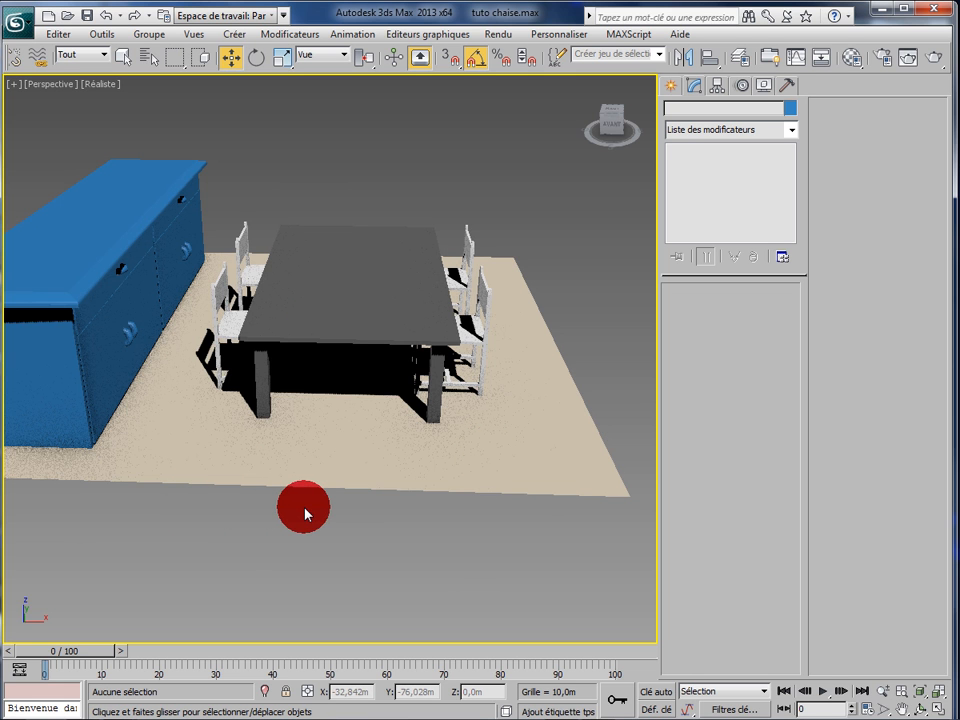
pyautogui.keyDown('alt'); pyautogui.moveTo(283, 516); pyautogui.dragTo(236, 493, button='middle'); pyautogui.keyUp('alt')
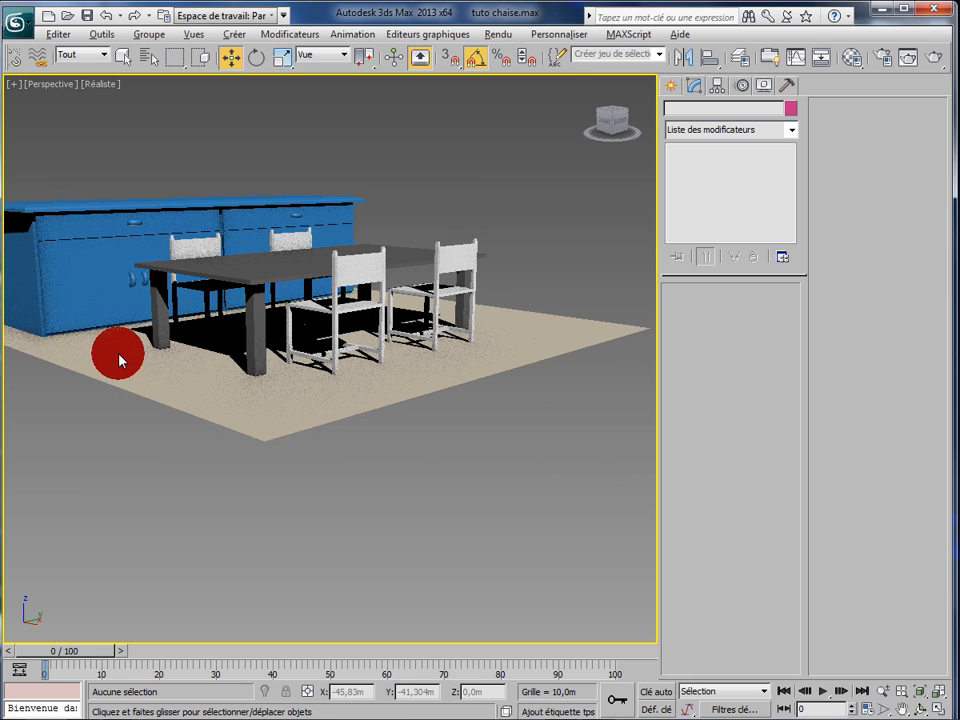
pyautogui.moveTo(119, 355); pyautogui.dragTo(162, 442, button='middle')
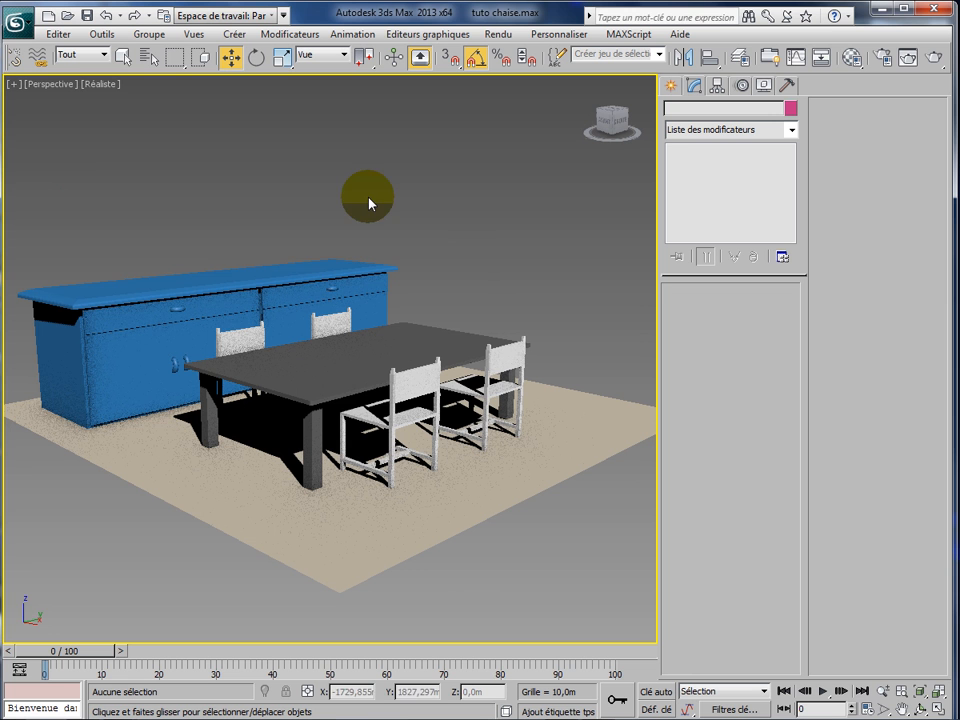
pyautogui.click(858, 62)
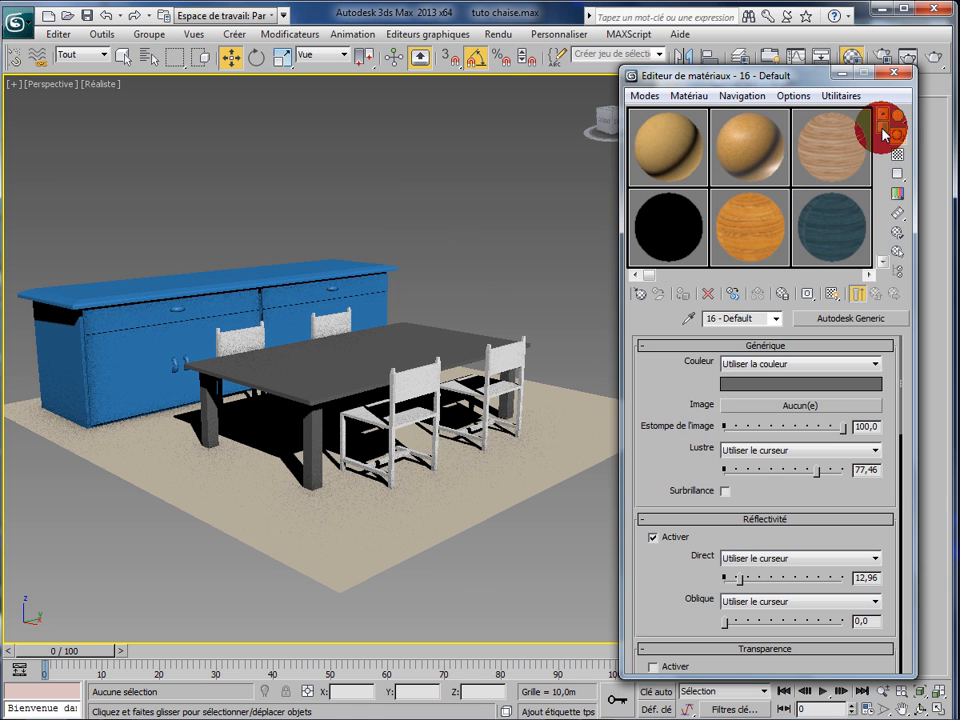
pyautogui.moveTo(884, 143); pyautogui.dragTo(884, 250)
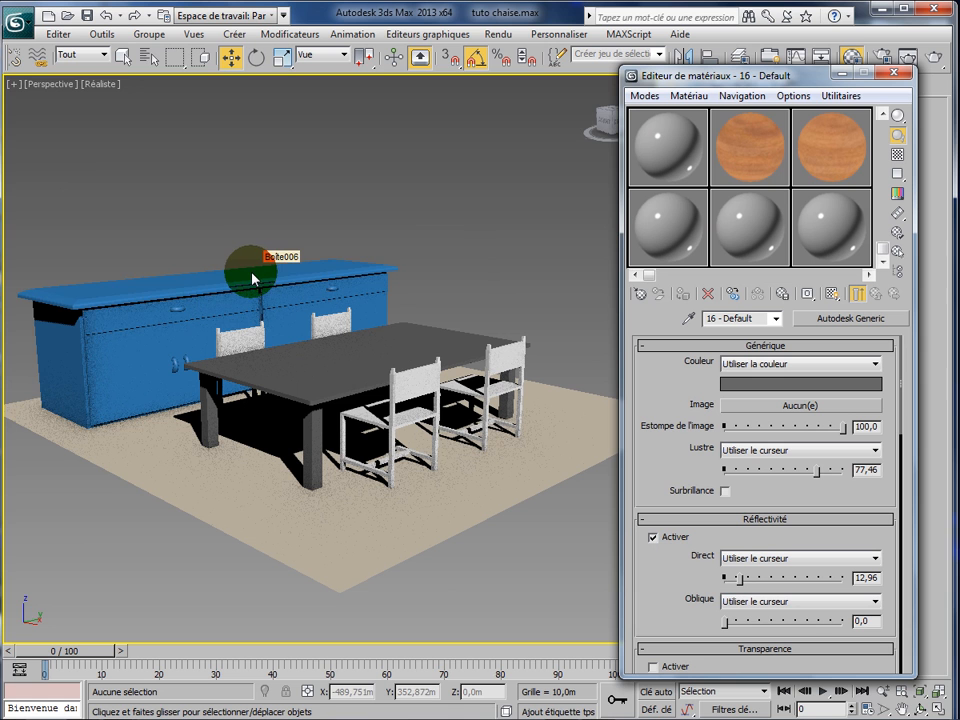
pyautogui.moveTo(253, 280); pyautogui.dragTo(253, 279)
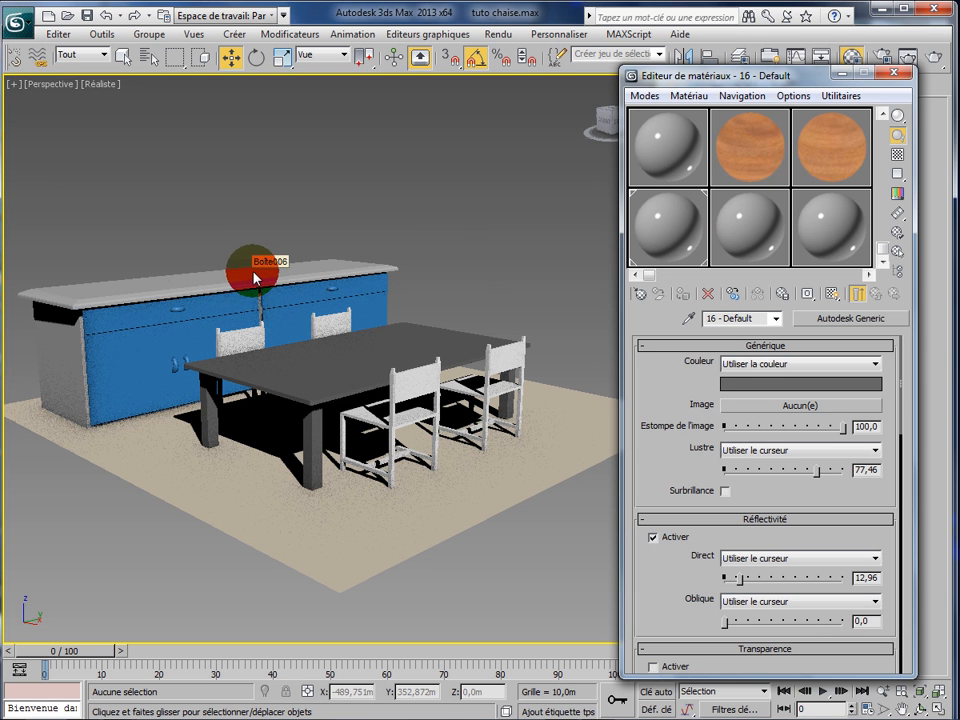
# - Test-render the perspective view to check the sideboard's material, cancel the render partway and close the rendered frame
pyautogui.click(908, 75)
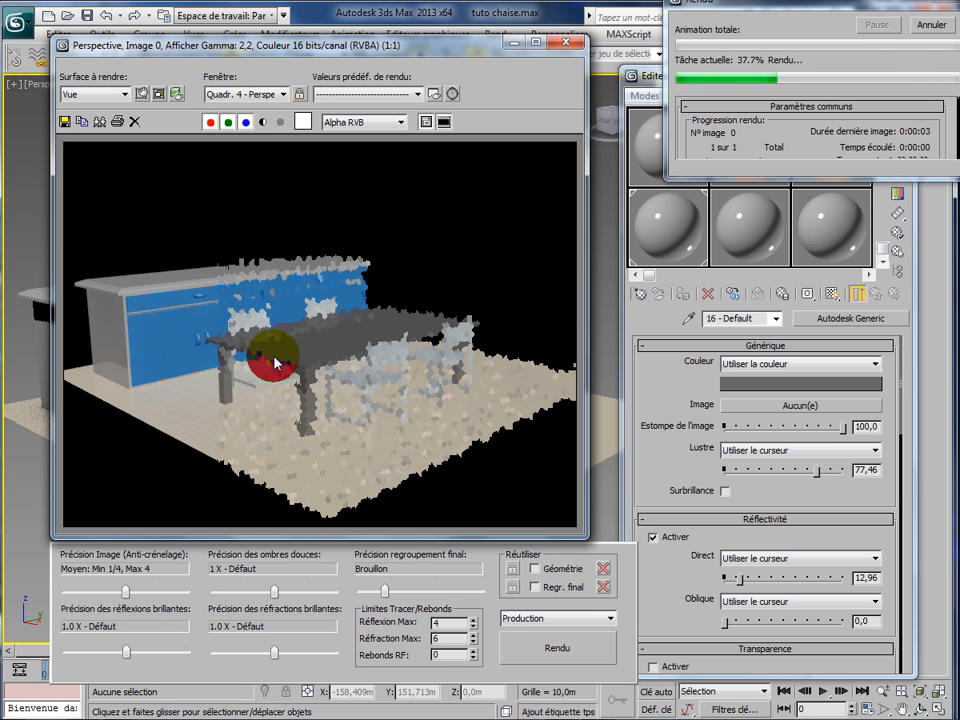
pyautogui.click(935, 26)
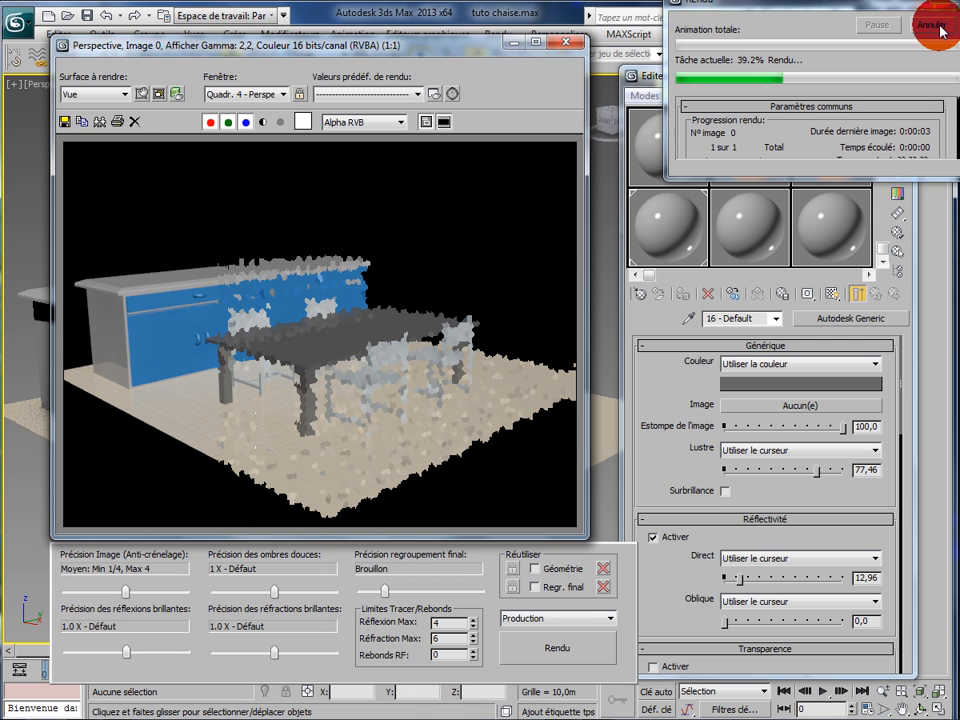
pyautogui.click(572, 46)
pyautogui.click(566, 45)
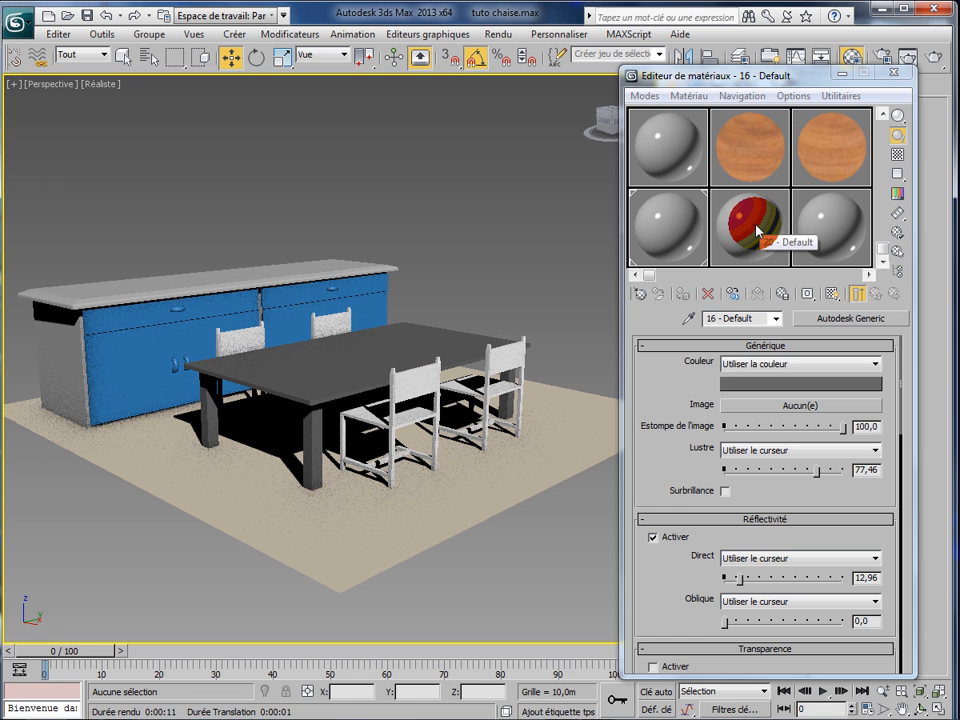
# - Assign the 20 - Default Arch & Design material to the sideboard's drawer and door fronts and move the material editor clear of the scene
pyautogui.click(757, 230)
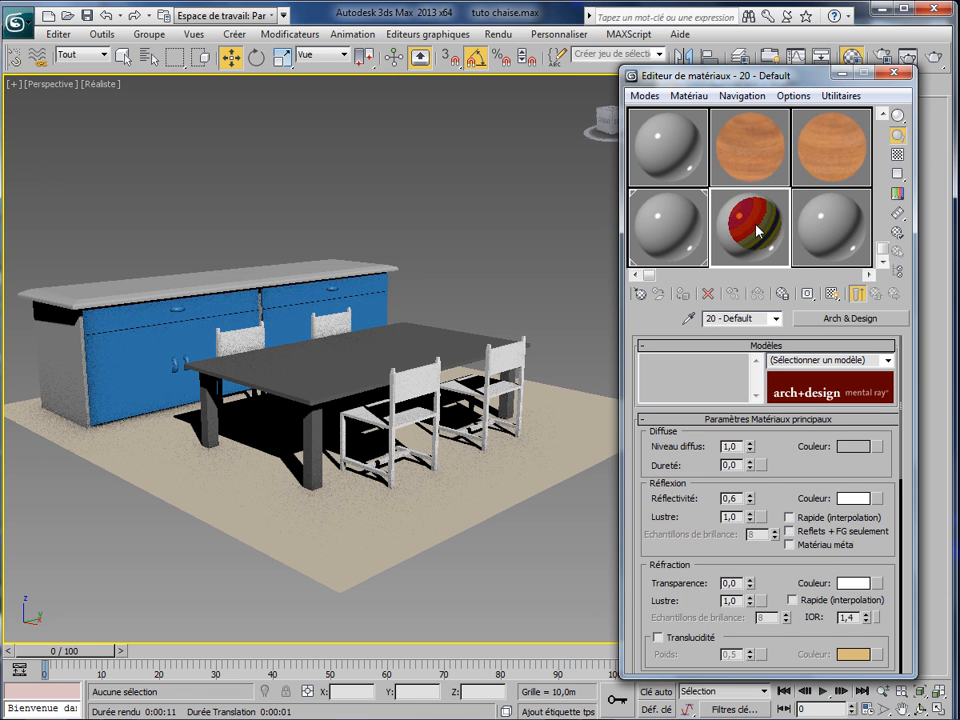
pyautogui.moveTo(757, 230); pyautogui.dragTo(144, 317)
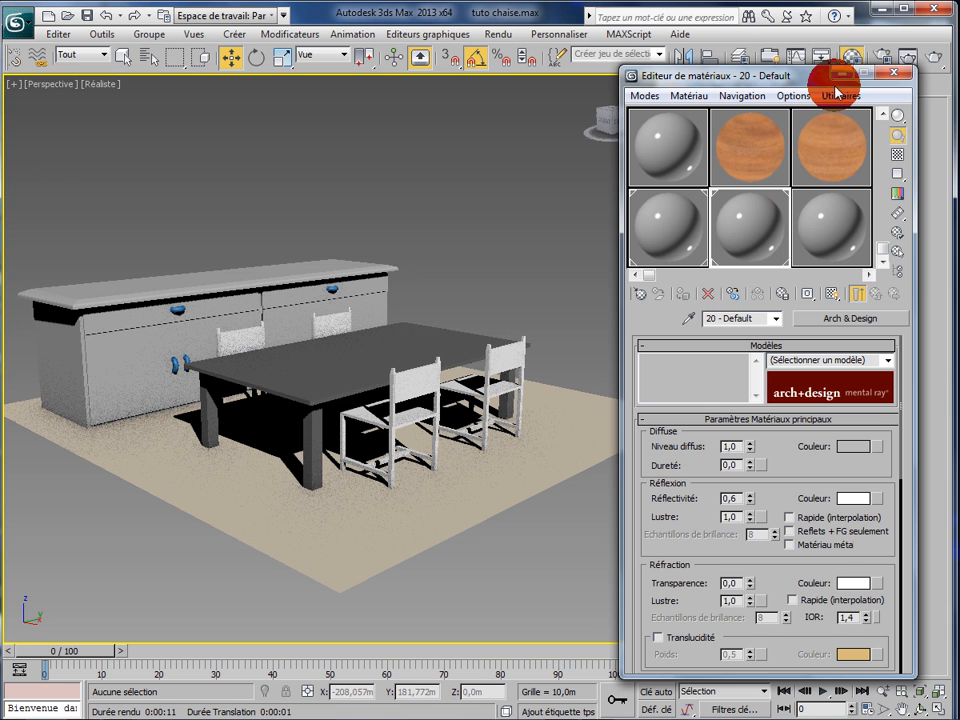
pyautogui.moveTo(810, 72); pyautogui.dragTo(615, 422)
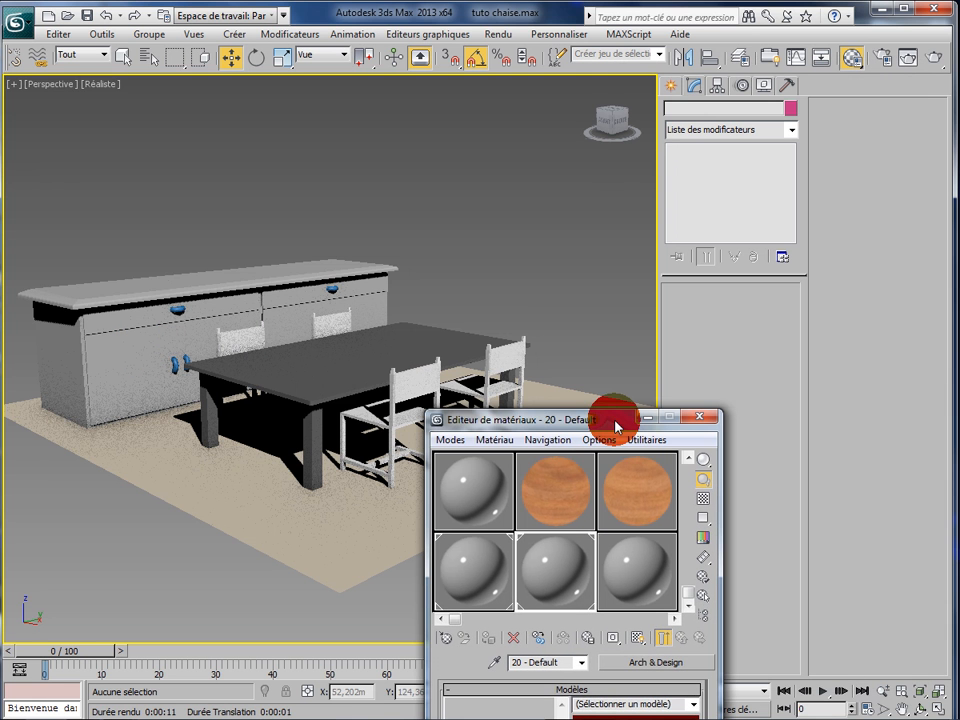
# - Select one door polygon under each drawer of the sideboard front and assign the 21 - Default material to both
pyautogui.click(122, 360)
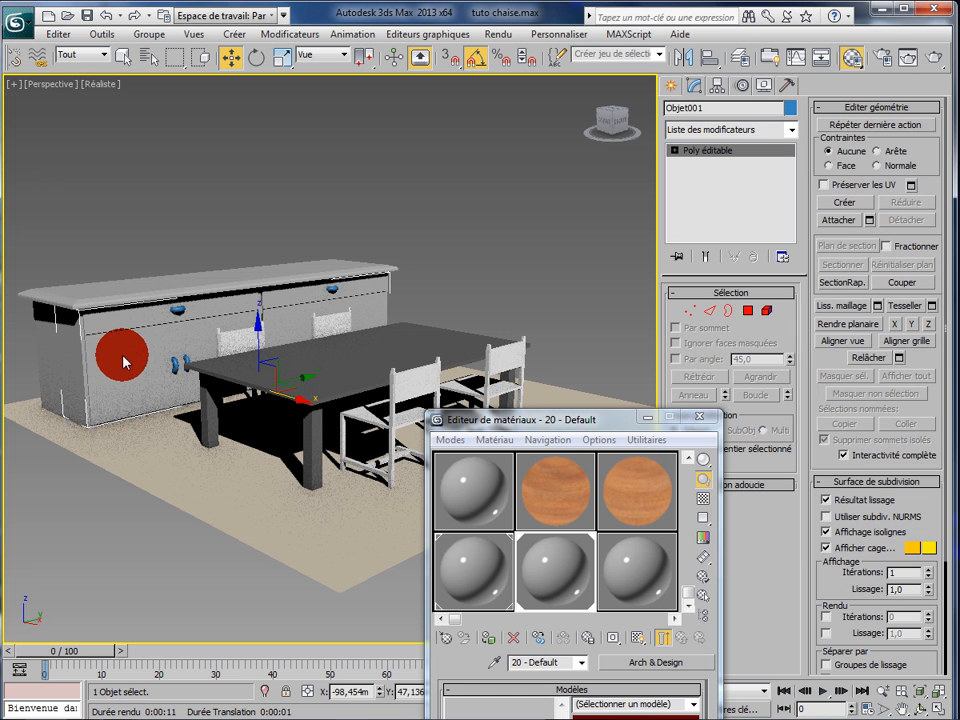
pyautogui.click(750, 313)
pyautogui.click(238, 334)
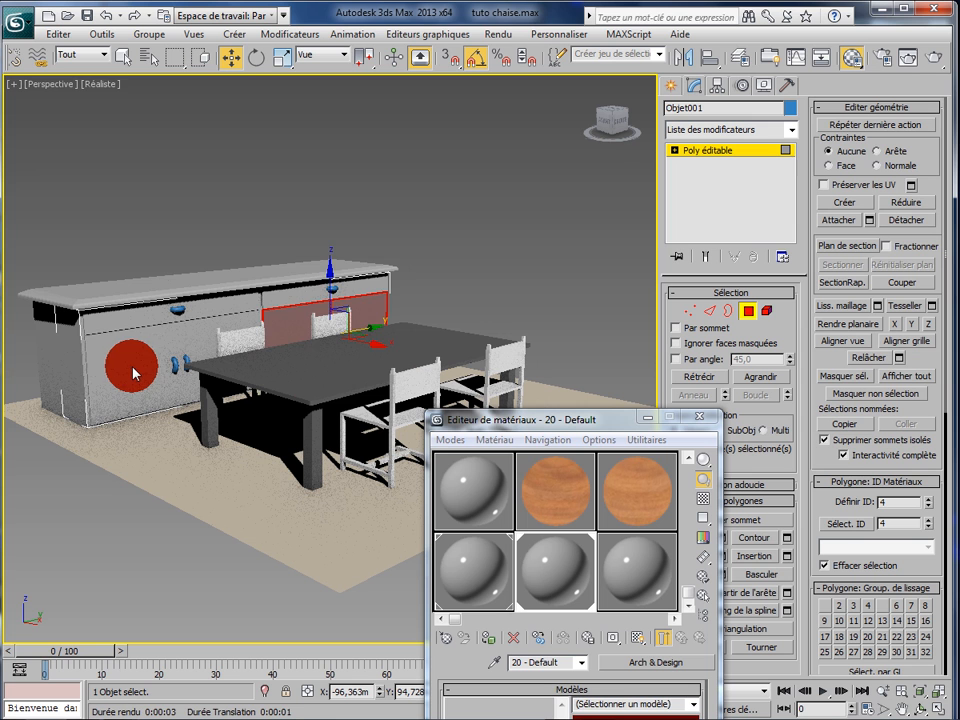
pyautogui.click(137, 373)
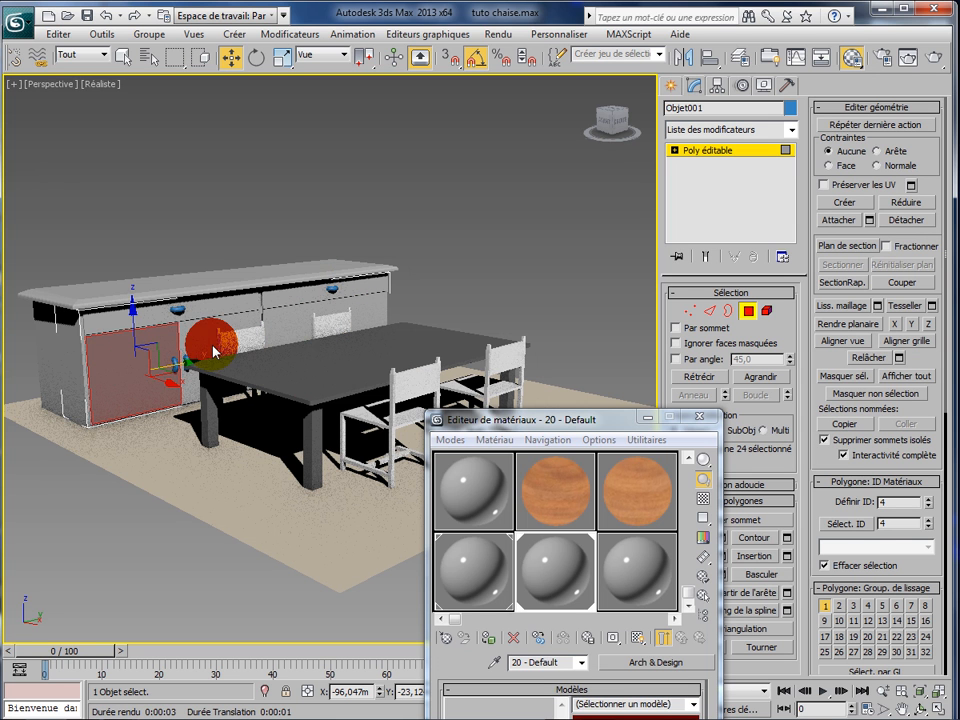
pyautogui.keyDown('ctrl'); pyautogui.click(292, 333); pyautogui.keyUp('ctrl')
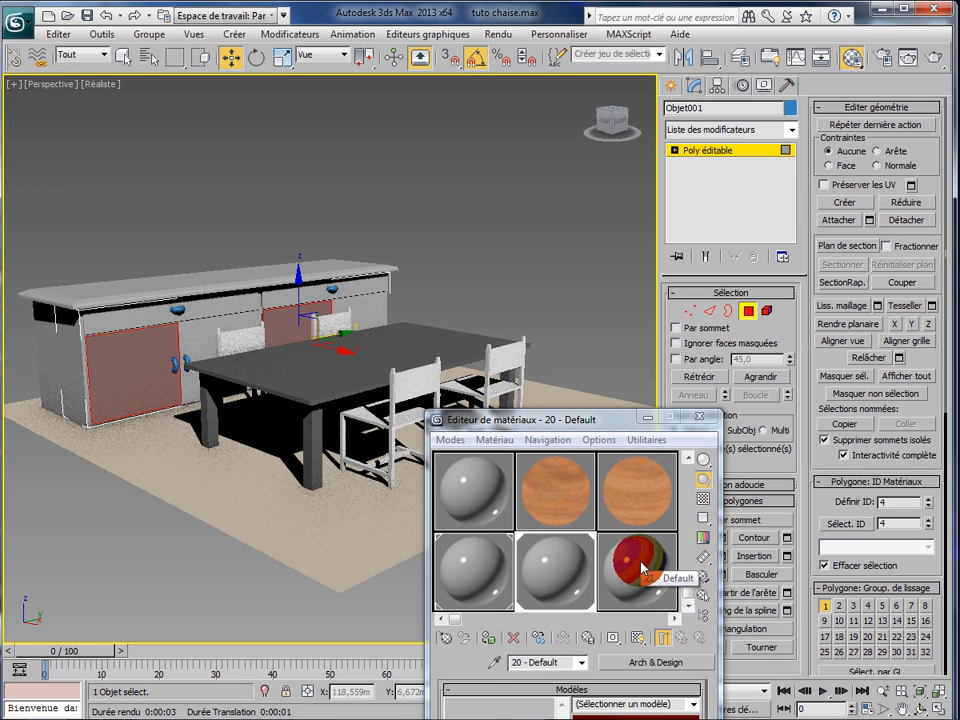
pyautogui.moveTo(641, 563); pyautogui.dragTo(241, 412)
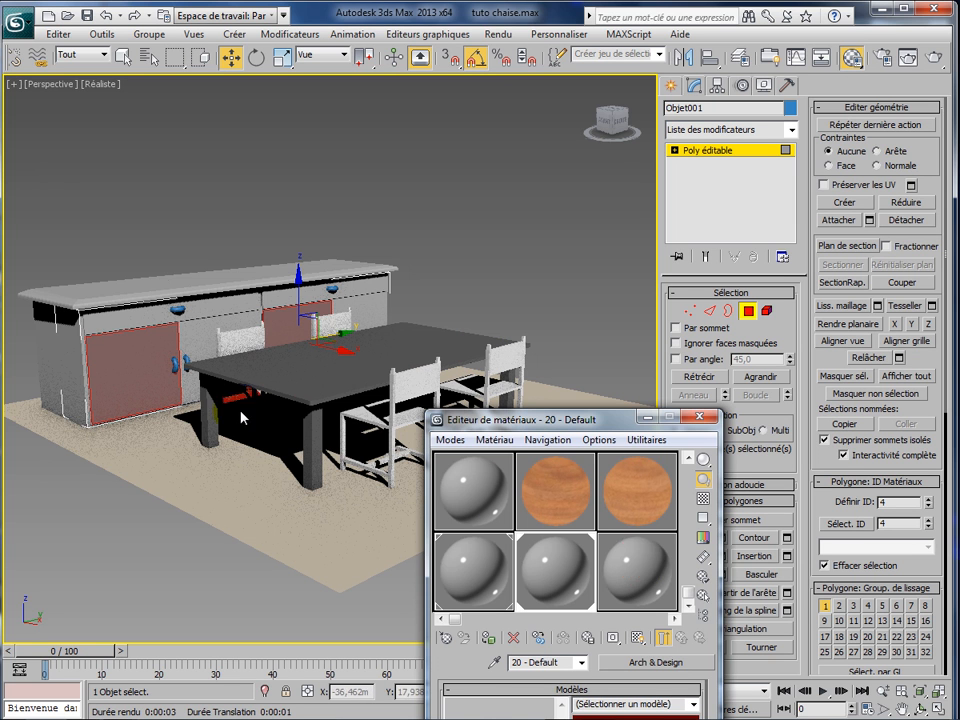
pyautogui.click(128, 366)
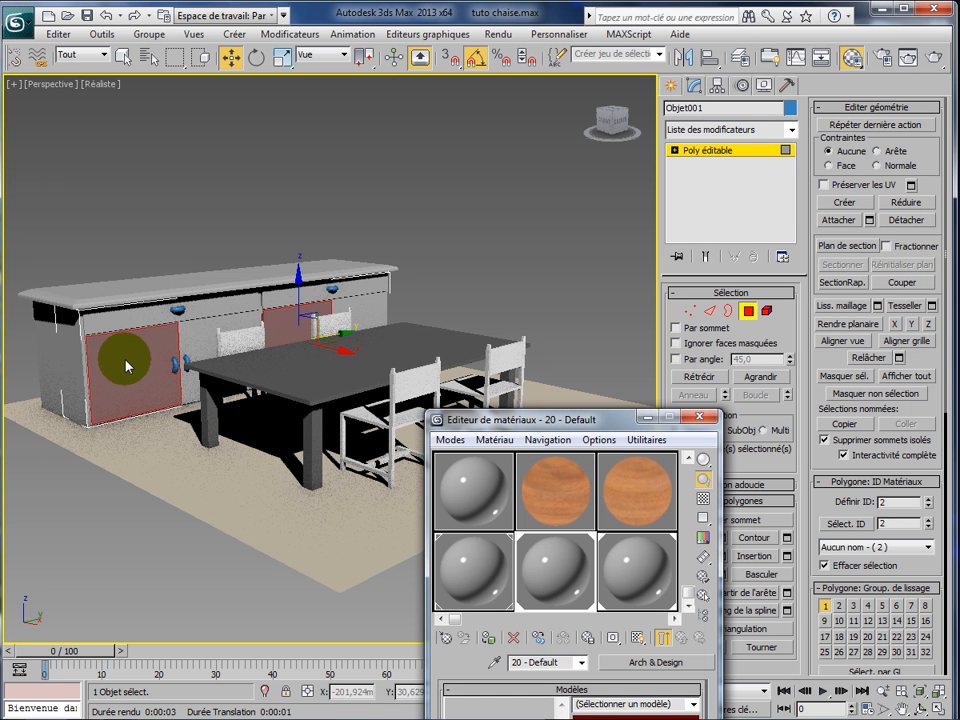
# - Set the diffuse level of material 20 - Default to 0,9 and check it with a brief test render of the perspective view
pyautogui.click(620, 422)
pyautogui.moveTo(620, 425); pyautogui.dragTo(675, 97)
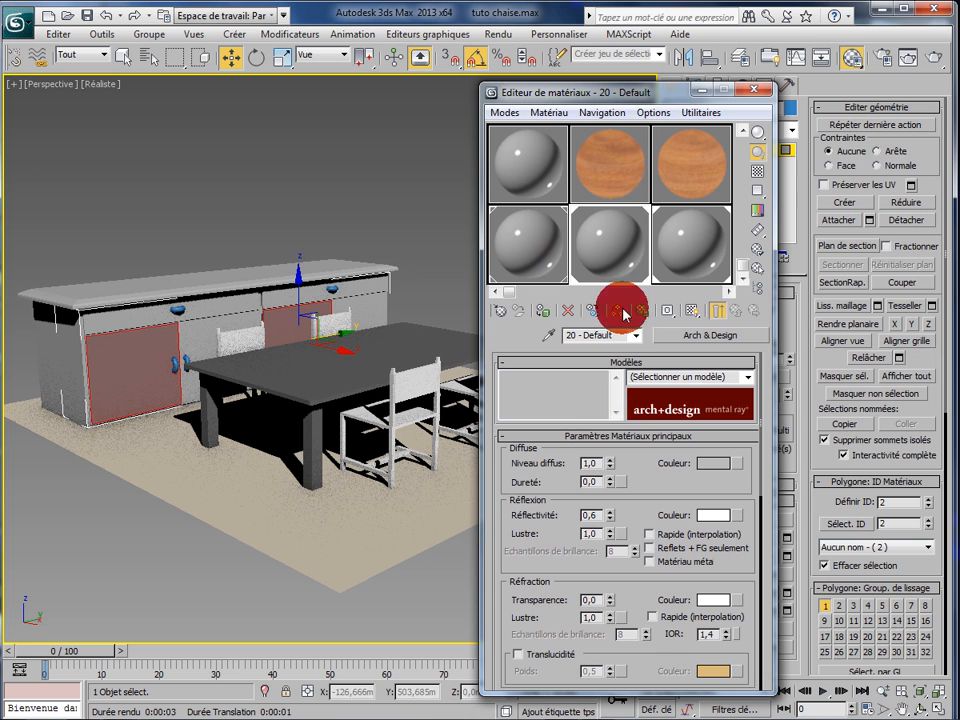
pyautogui.click(603, 463)
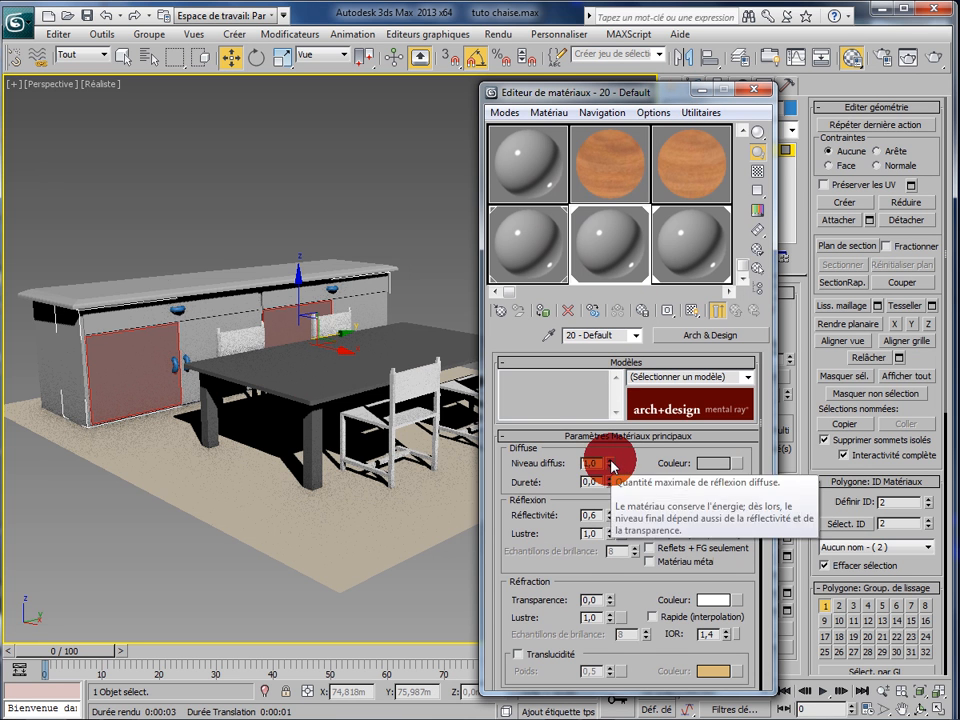
pyautogui.click(611, 466)
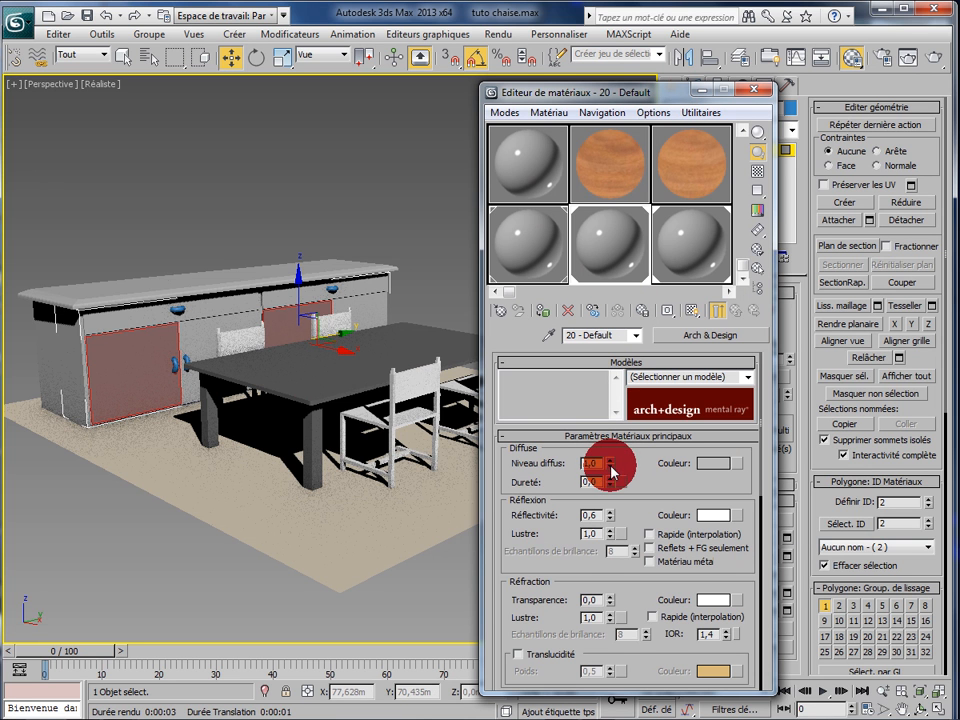
pyautogui.click(611, 466)
pyautogui.click(611, 470)
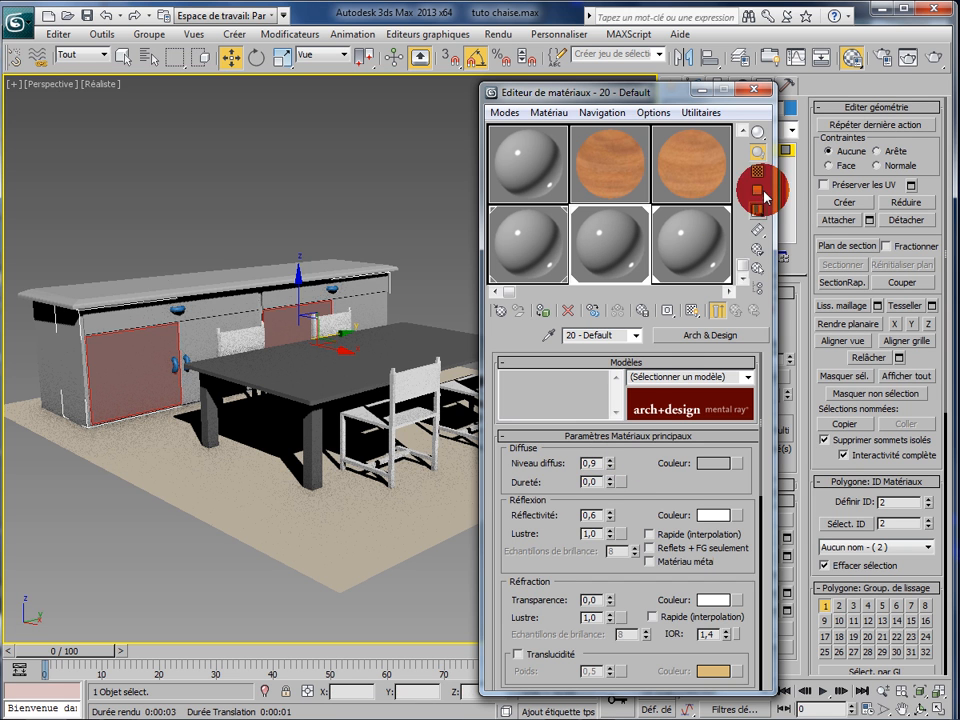
pyautogui.click(910, 68)
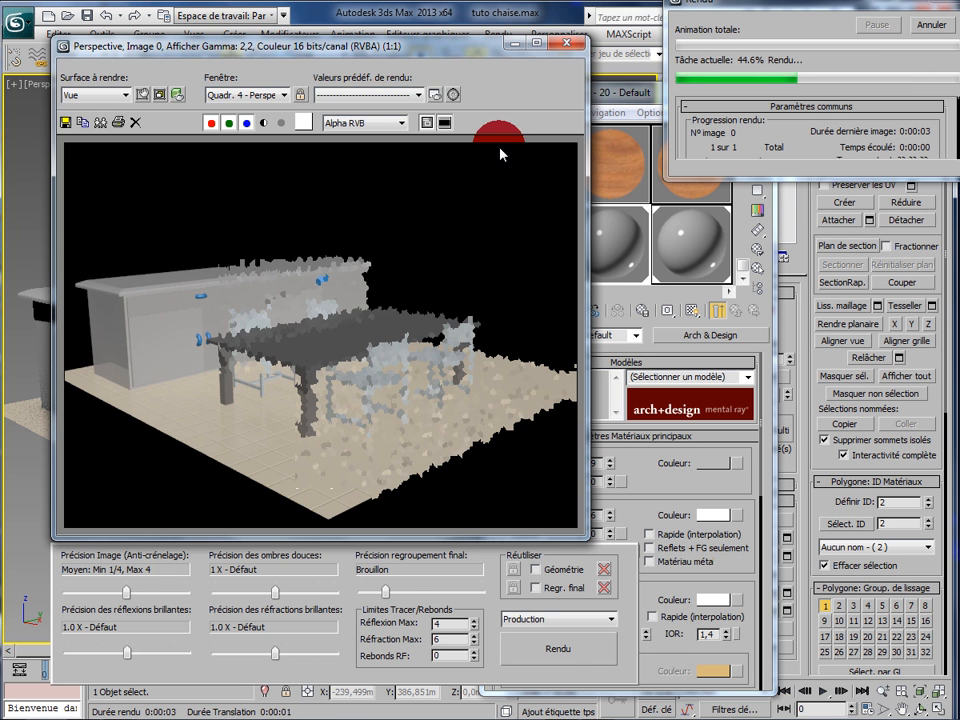
pyautogui.click(867, 48)
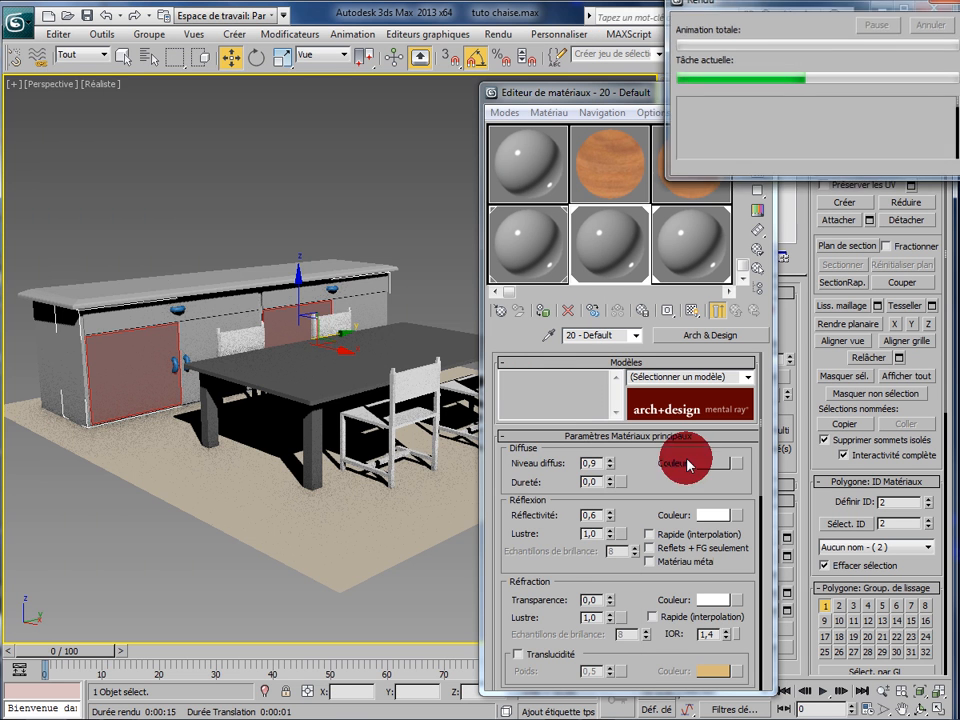
# - Set the diffuse level of material 20 - Default to 0,98
pyautogui.click(613, 461)
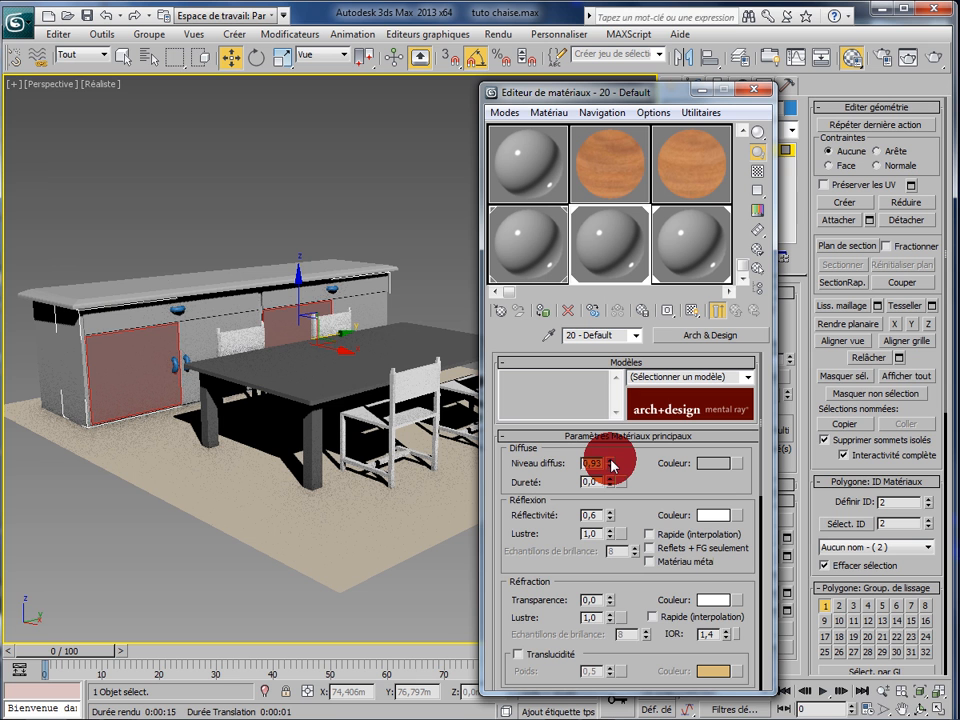
pyautogui.click(613, 461)
pyautogui.click(613, 461)
pyautogui.click(613, 461)
# - Test-render the perspective view with the adjusted front material, stop it partway and close the rendered frame
pyautogui.click(935, 58)
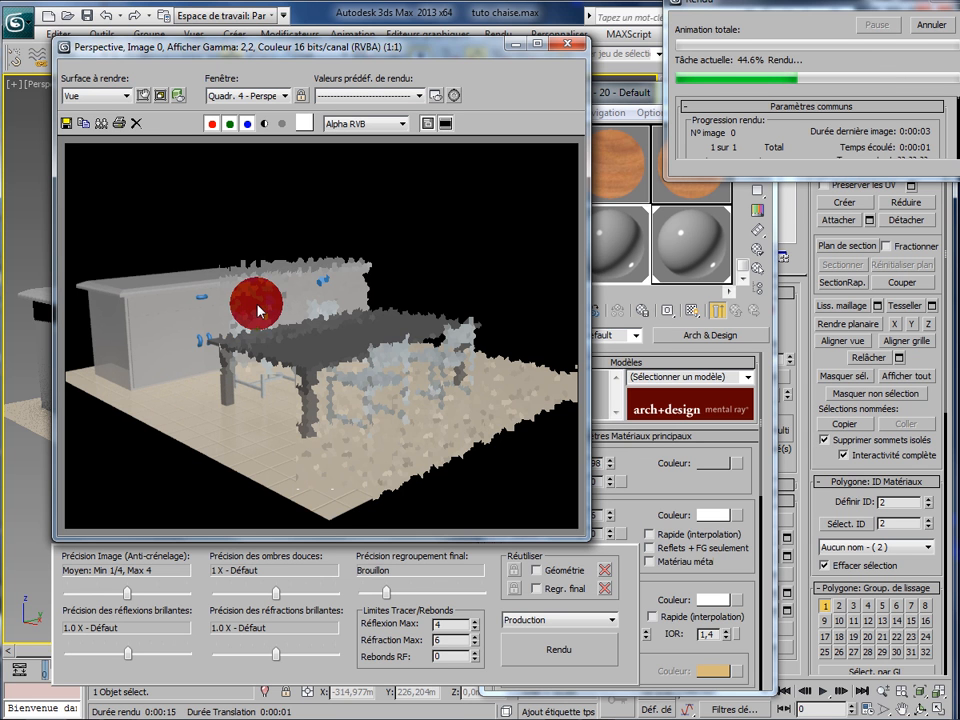
pyautogui.click(940, 22)
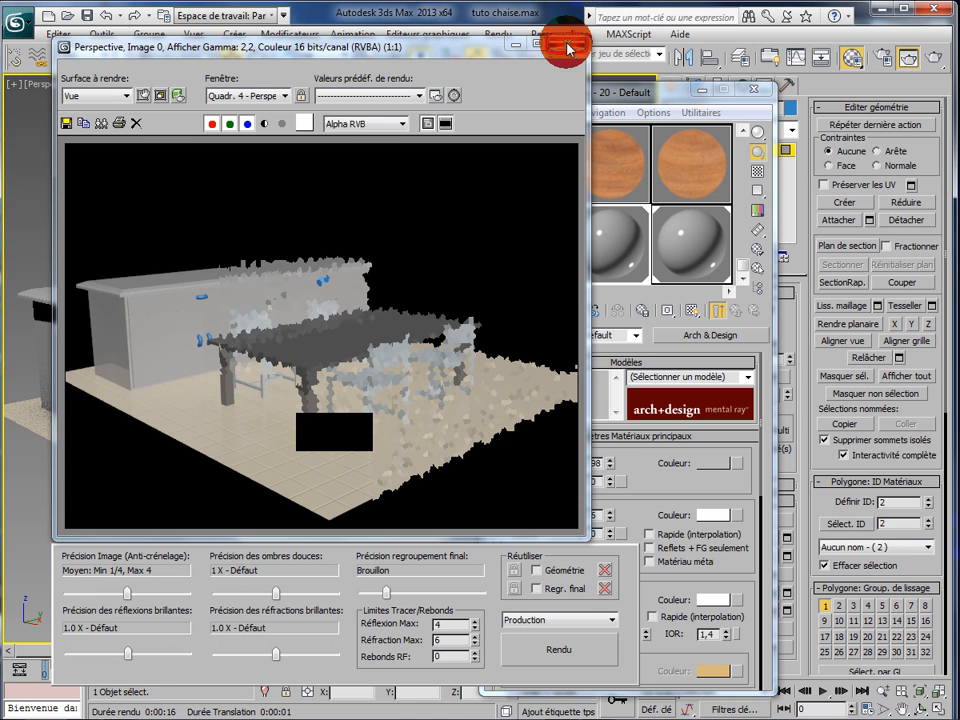
pyautogui.click(568, 46)
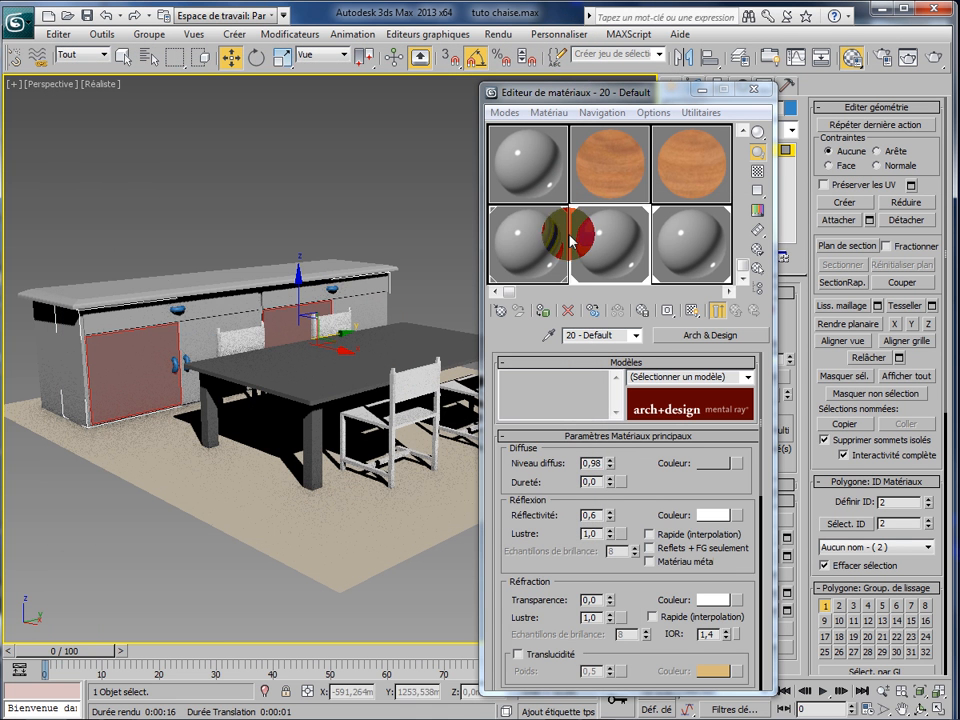
# - Replace material 19 - Default with Asphalte - Mouillé from the Autodesk library's Aménagements category and start a test render of the perspective view
pyautogui.click(516, 252)
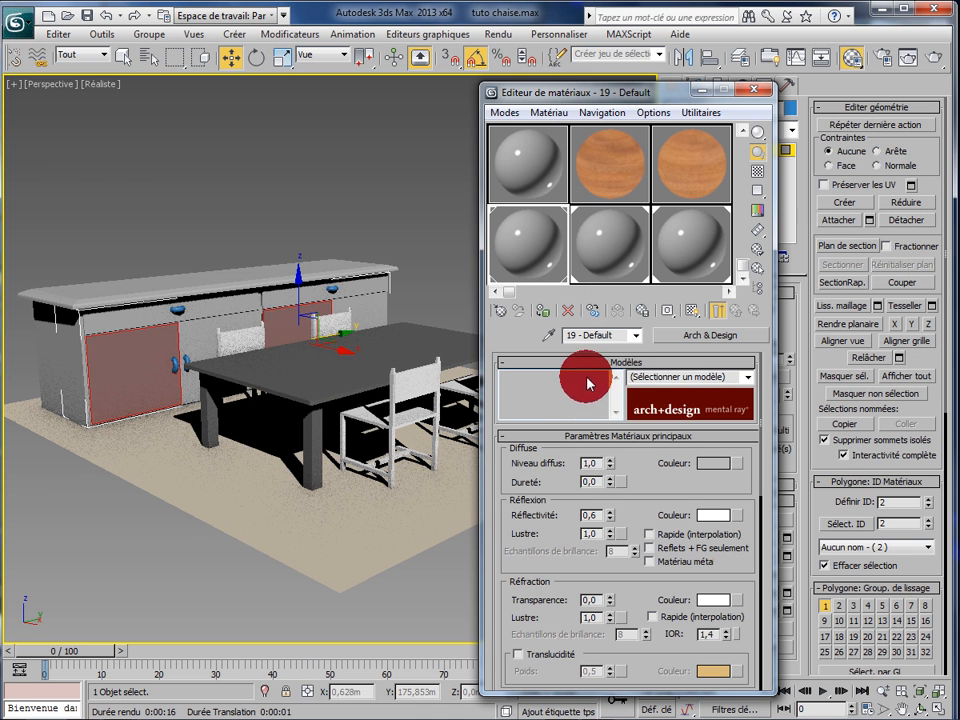
pyautogui.click(715, 338)
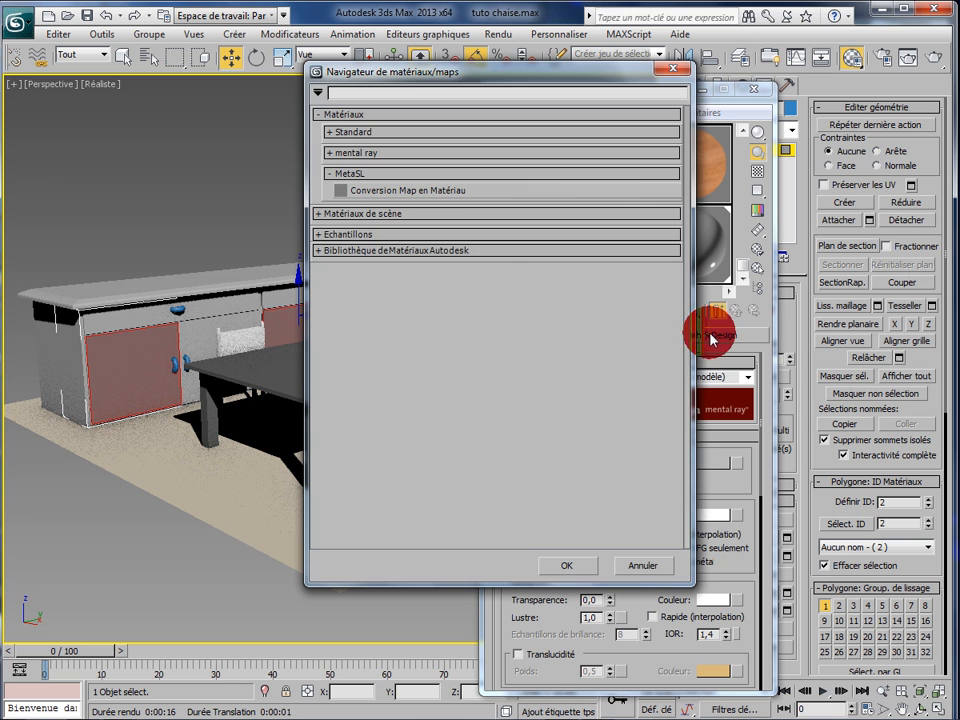
pyautogui.click(320, 251)
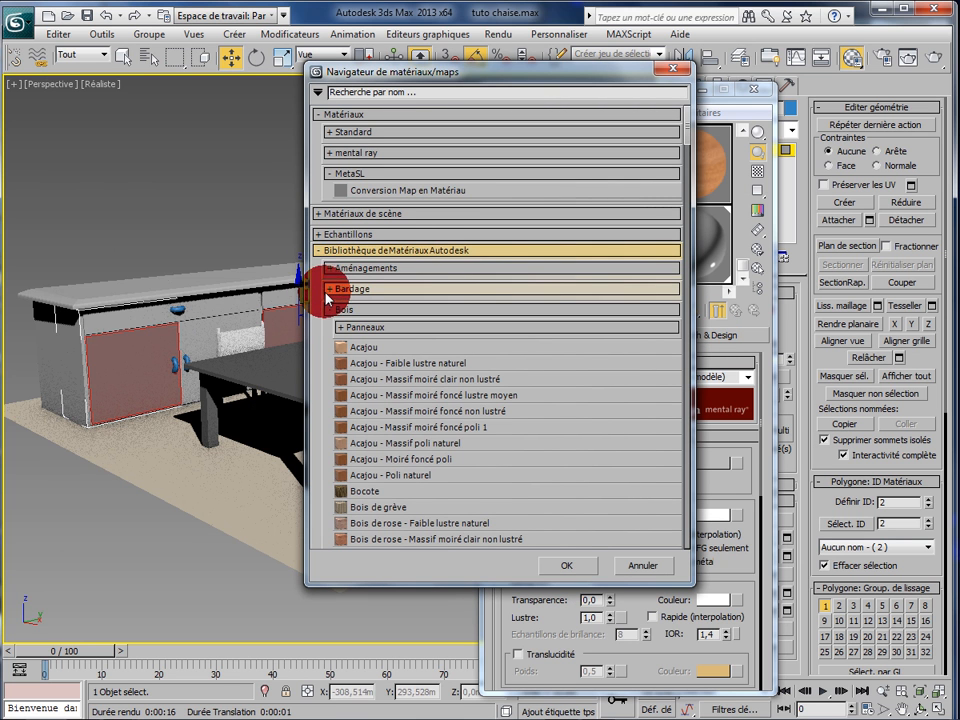
pyautogui.click(329, 269)
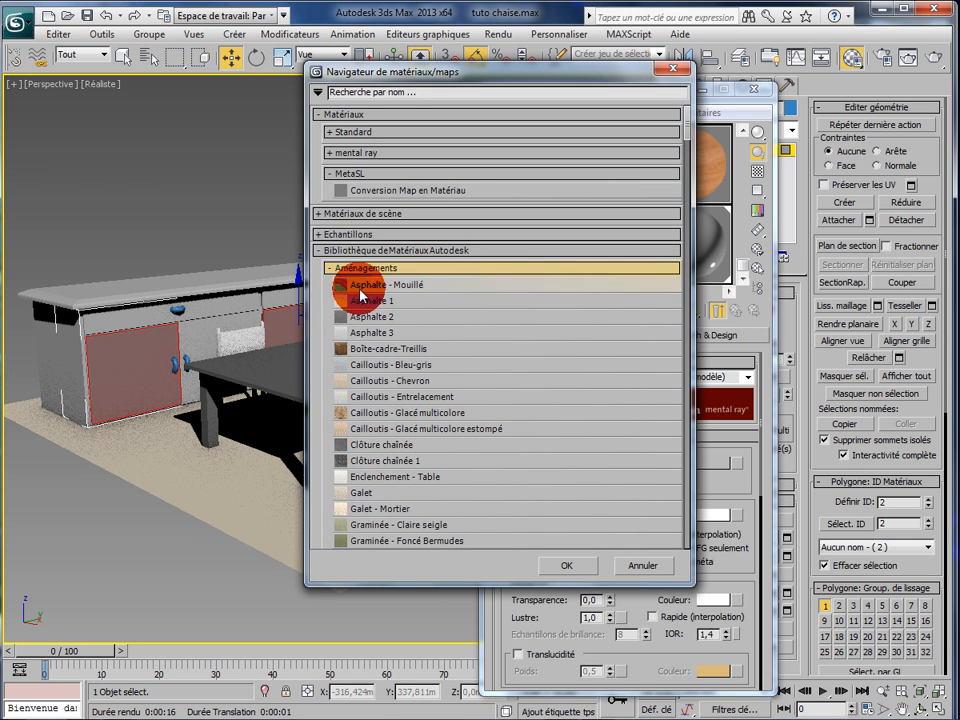
pyautogui.doubleClick(361, 290)
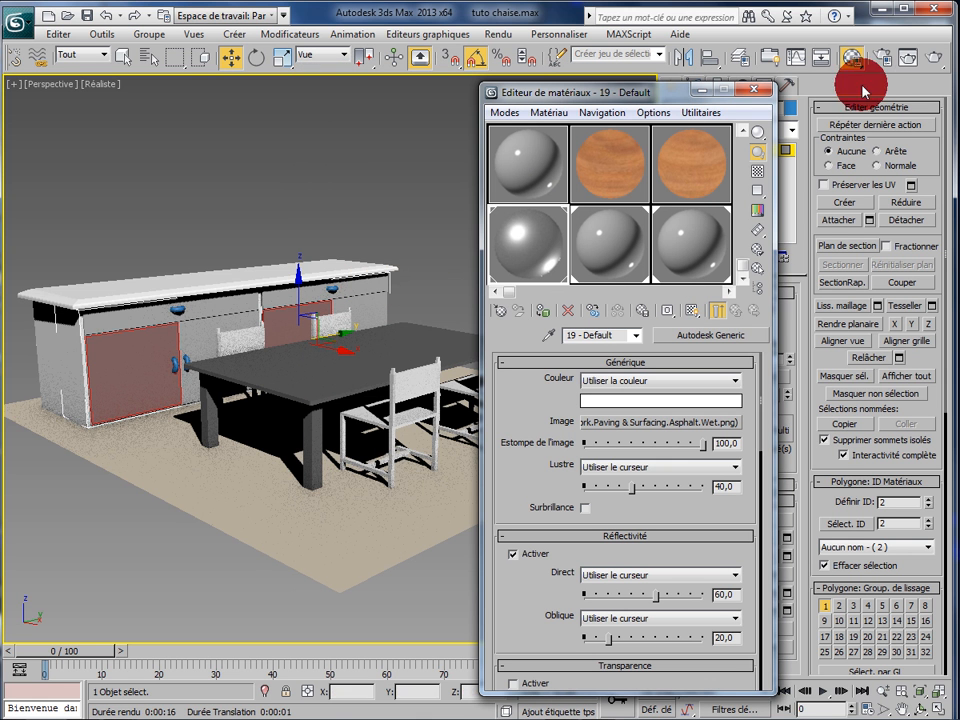
pyautogui.click(930, 62)
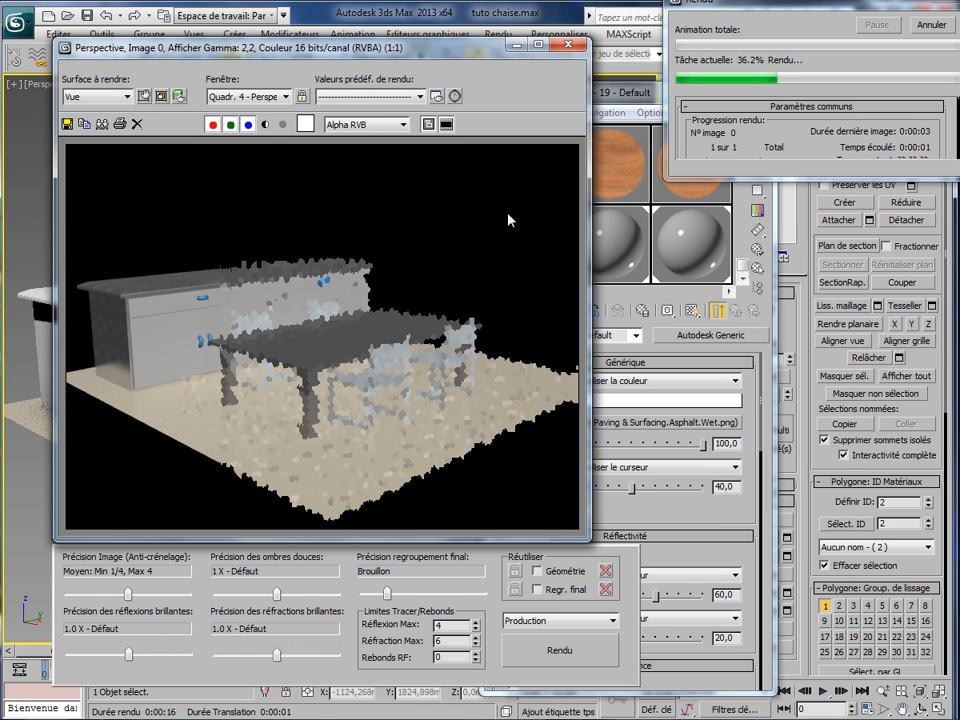
# - Stop the running test render and replace material 20 - Default with Asphalte 1 from the Autodesk library's Aménagements category
pyautogui.click(940, 30)
pyautogui.click(578, 44)
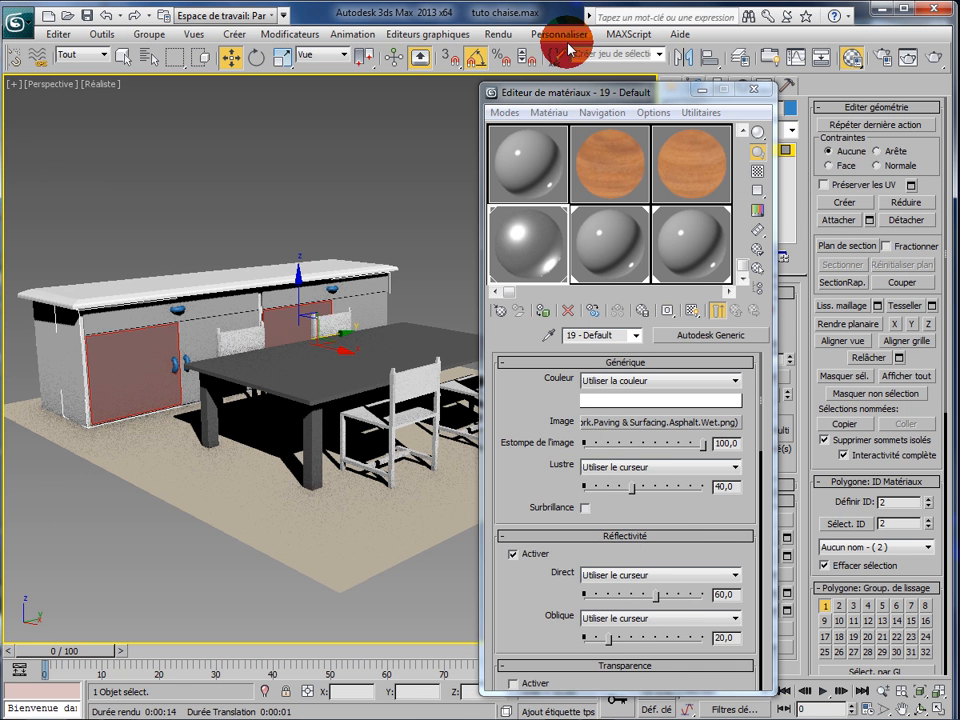
pyautogui.click(604, 256)
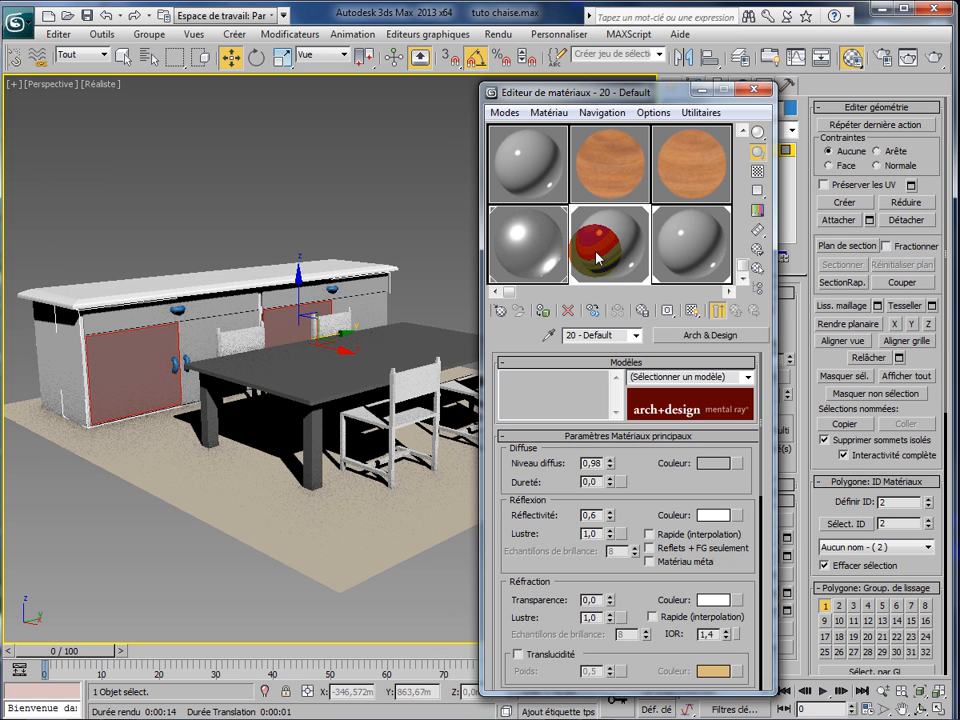
pyautogui.click(708, 338)
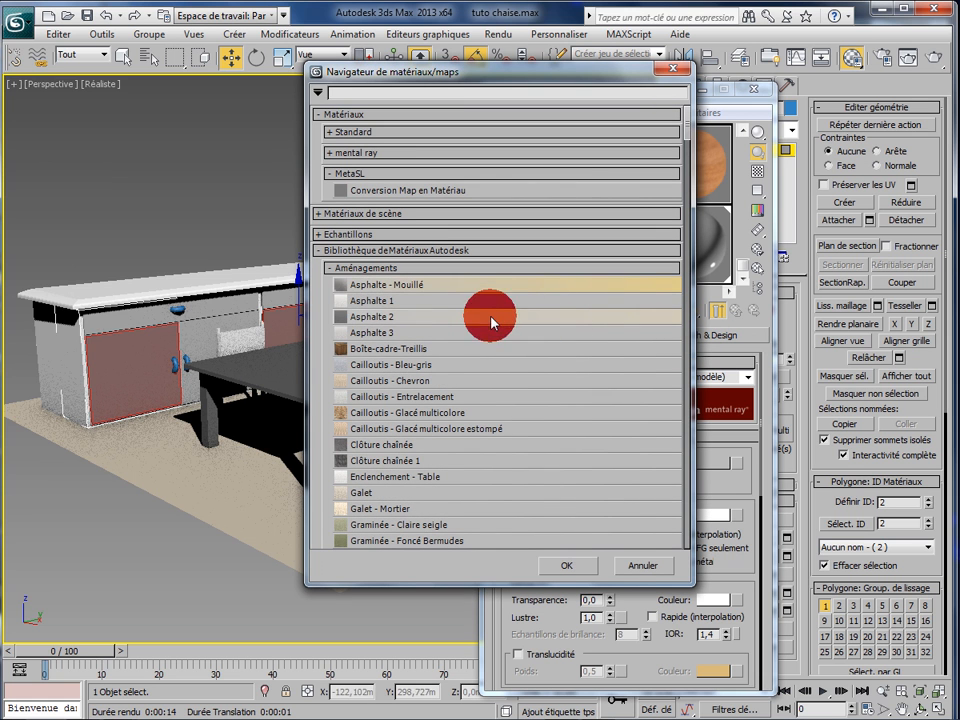
pyautogui.click(368, 301)
pyautogui.doubleClick(369, 302)
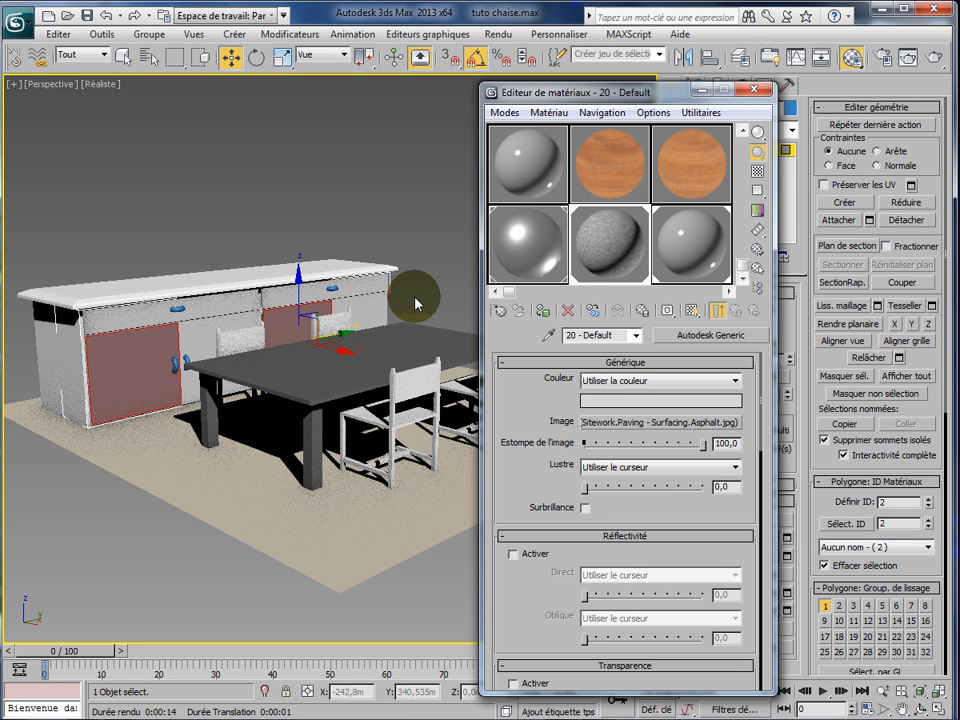
# - Replace material 21 - Default with Asphalte 3 from the Autodesk library's Aménagements category
pyautogui.click(693, 265)
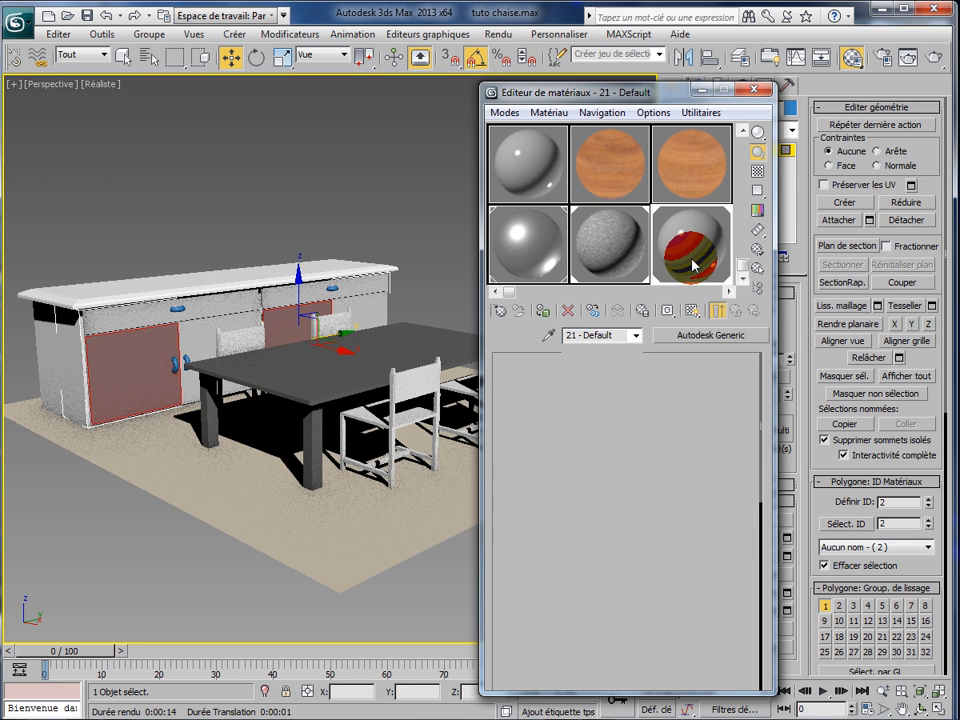
pyautogui.click(715, 338)
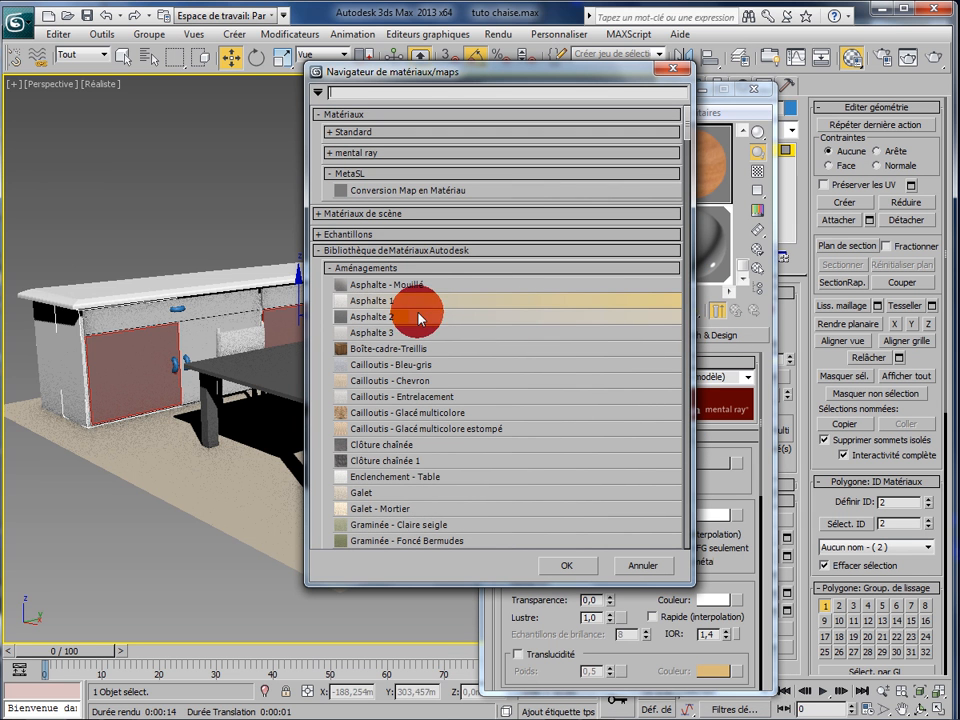
pyautogui.click(383, 333)
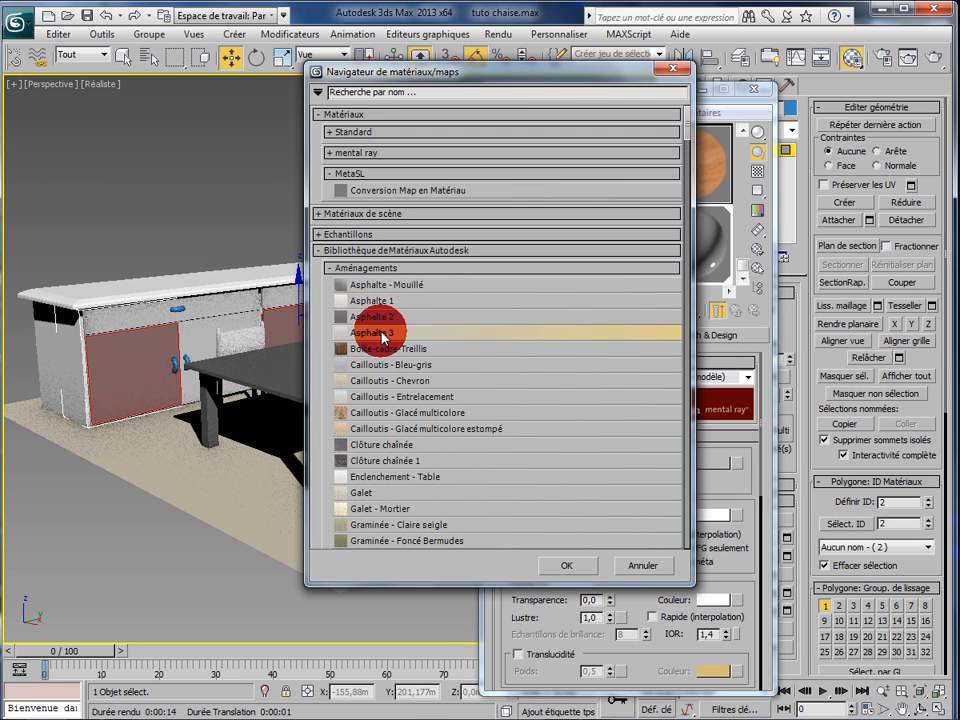
pyautogui.doubleClick(383, 337)
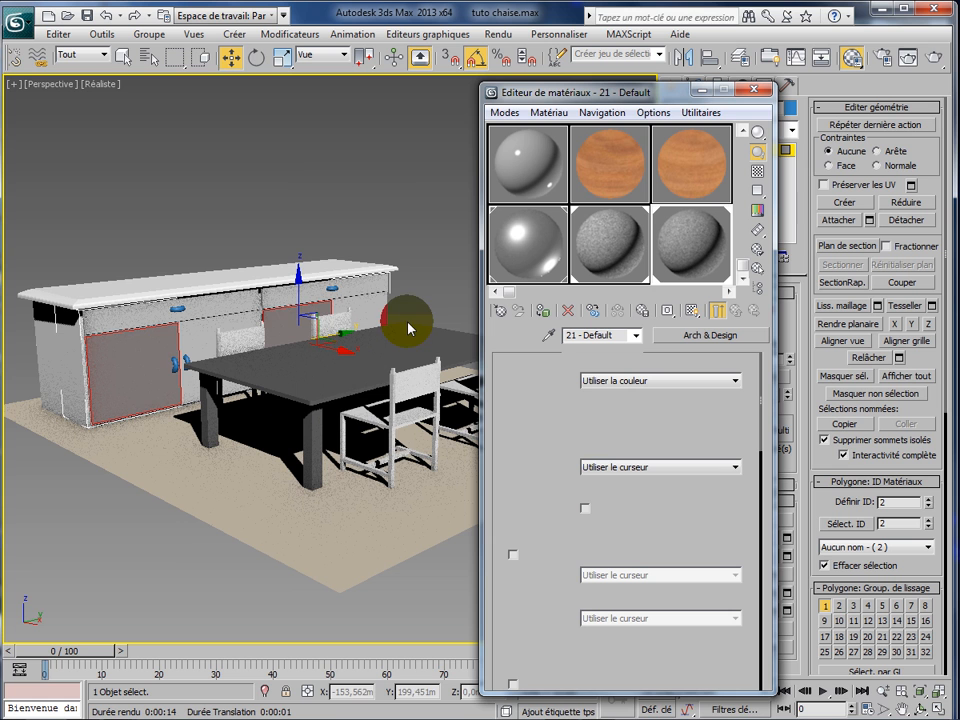
# - Deselect the sideboard's door polygons, test-render the perspective view with the asphalt materials and close the rendered frame
pyautogui.click(166, 556)
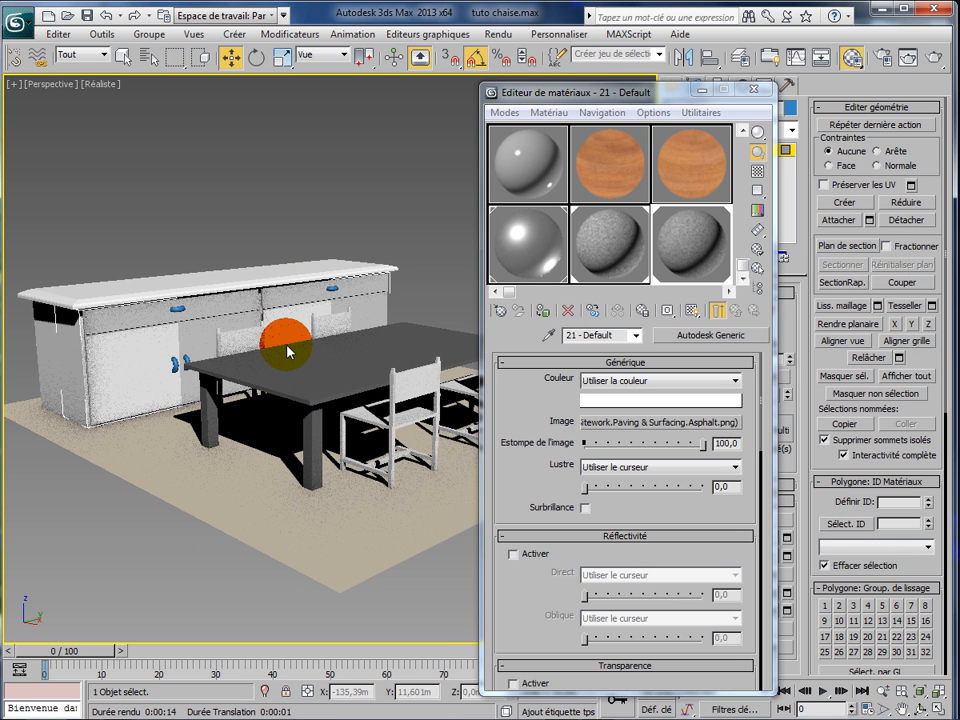
pyautogui.click(222, 333)
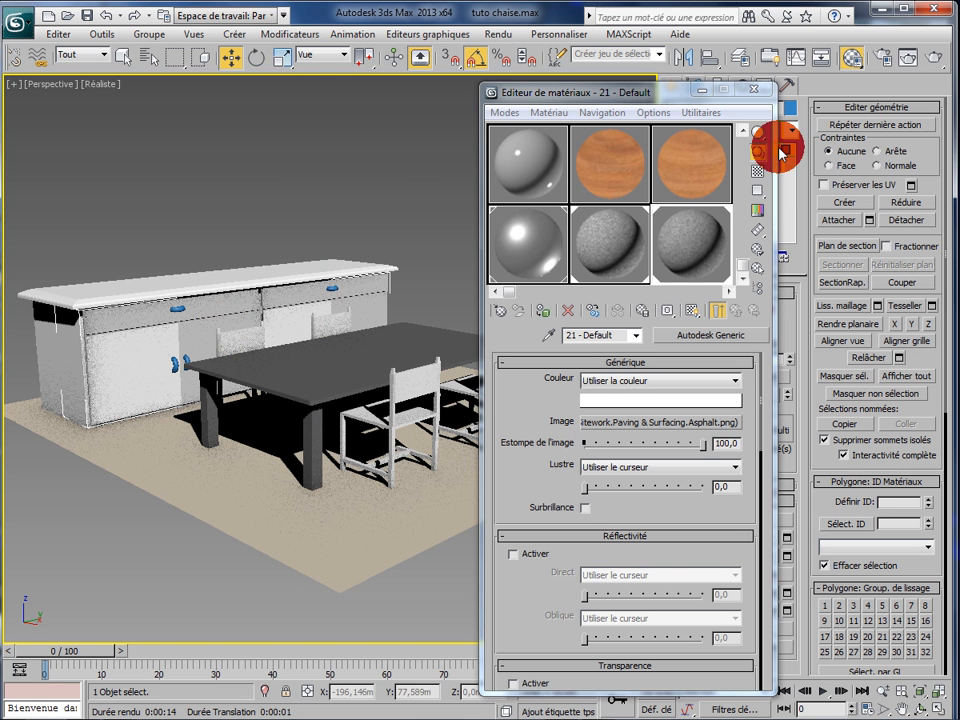
pyautogui.click(937, 65)
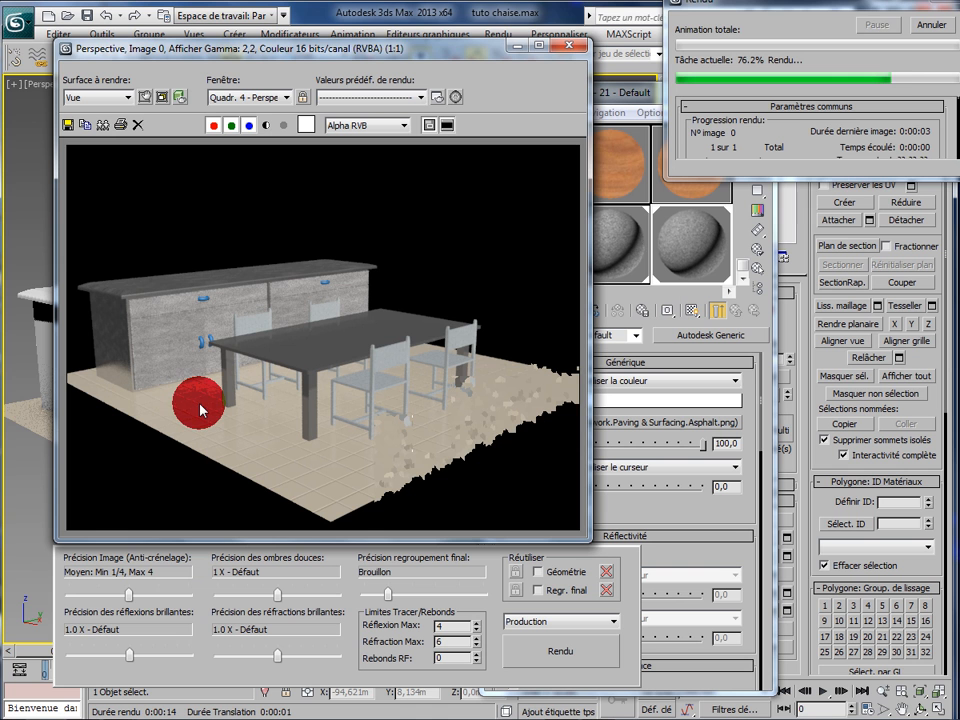
pyautogui.click(566, 45)
pyautogui.click(381, 340)
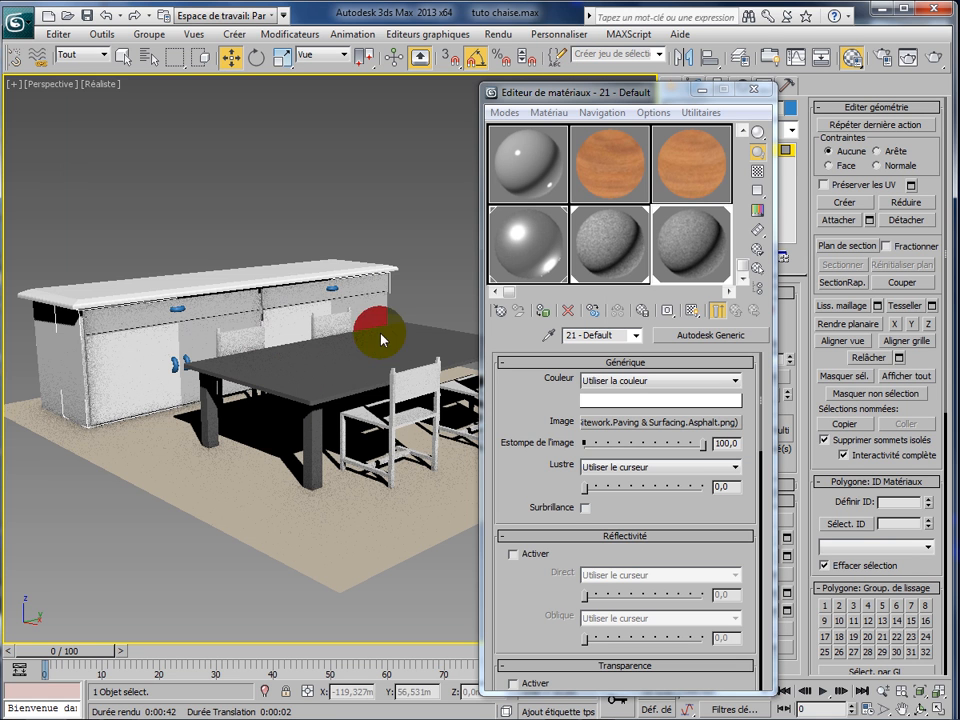
# - Assign the dark grey material 16 - Default to both drawer handles and the nearer pair of door handles on the sideboard
pyautogui.moveTo(381, 340)
pyautogui.mouseDown()
pyautogui.moveTo(654, 257)
pyautogui.moveTo(744, 214)
pyautogui.moveTo(733, 280)
pyautogui.mouseUp()
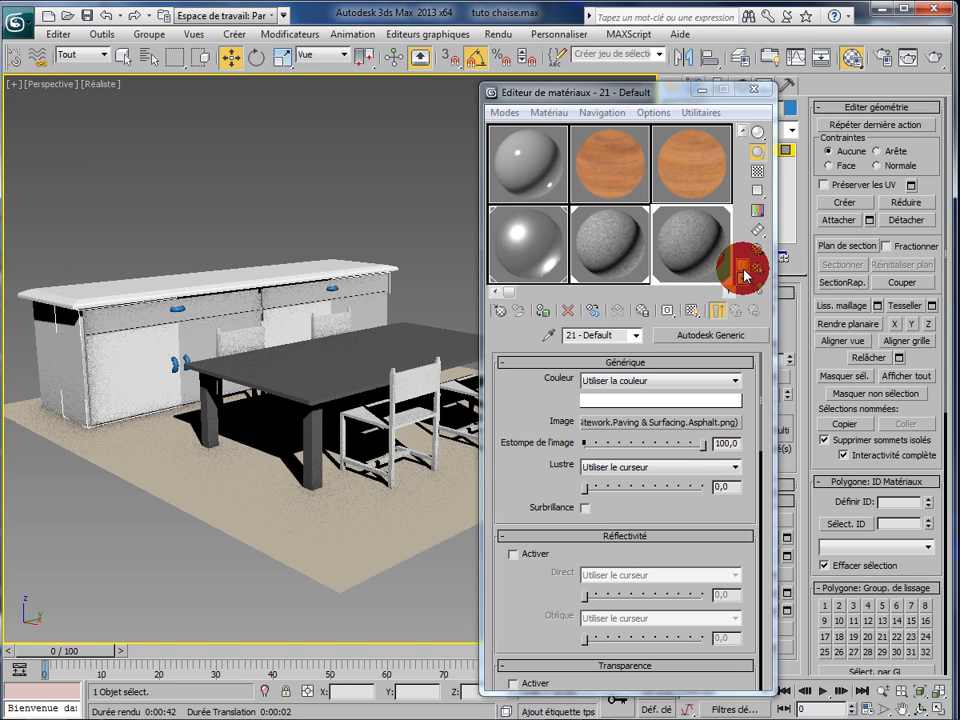
pyautogui.click(744, 270)
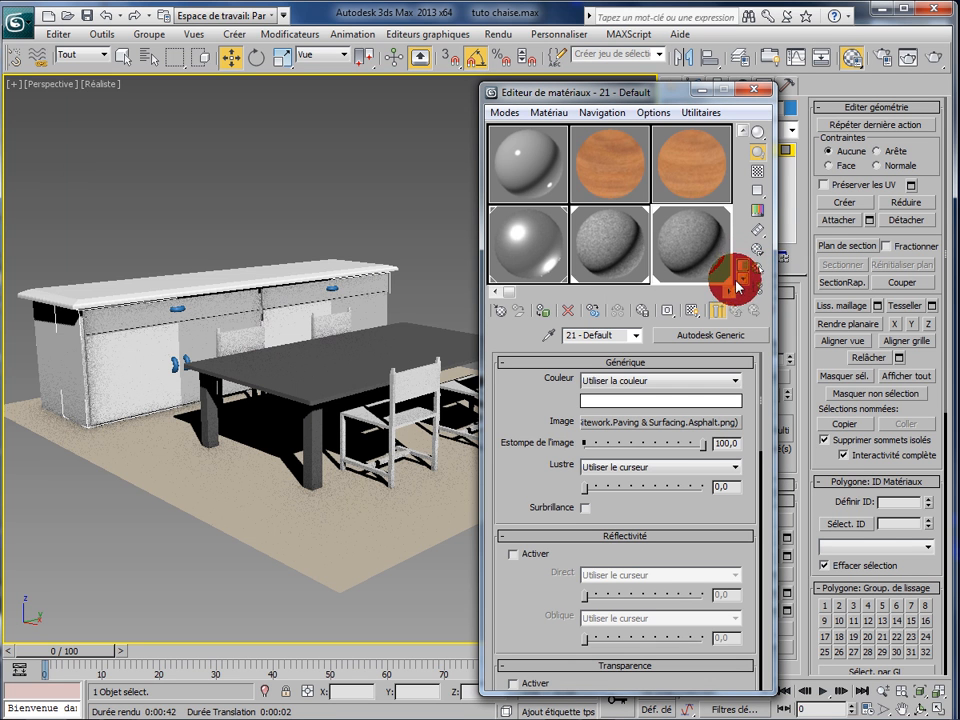
pyautogui.click(729, 290)
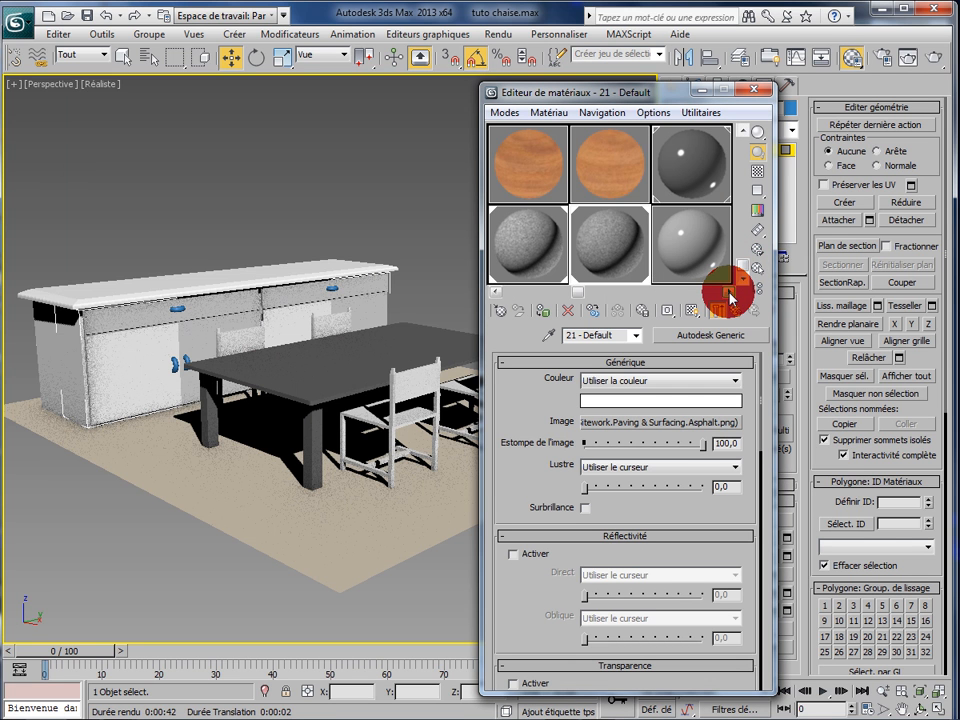
pyautogui.click(729, 292)
pyautogui.click(729, 292)
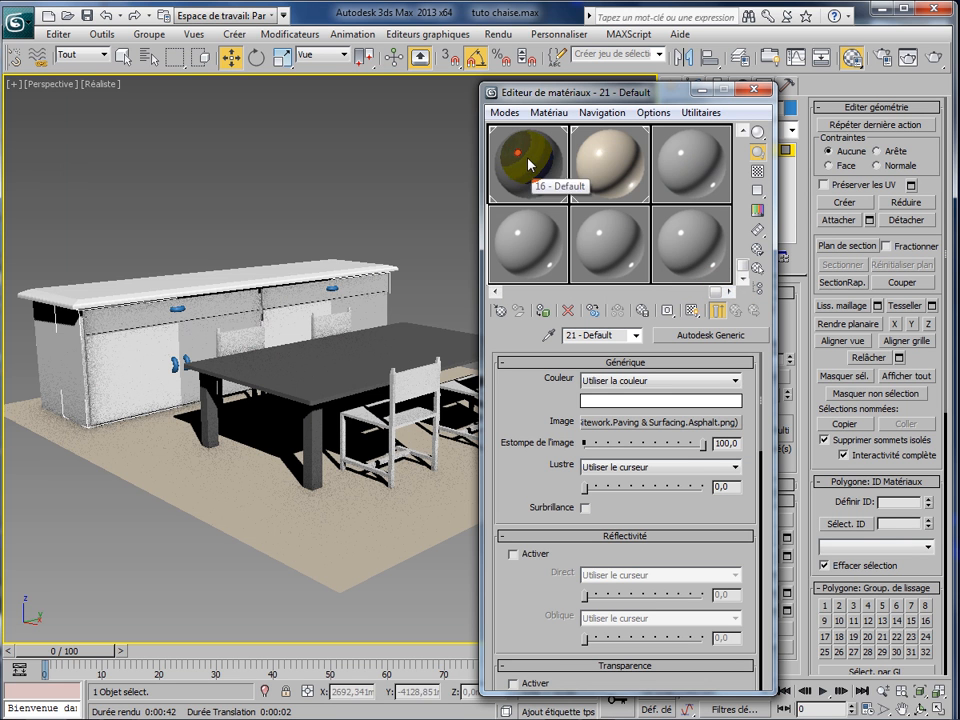
pyautogui.click(335, 293)
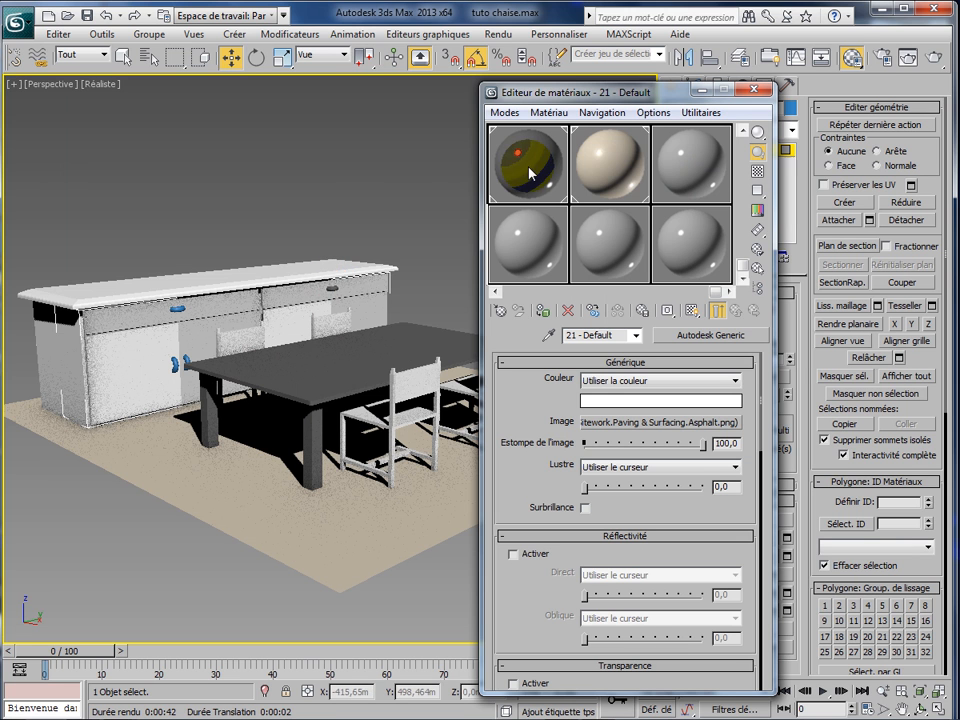
pyautogui.moveTo(530, 175); pyautogui.dragTo(178, 317)
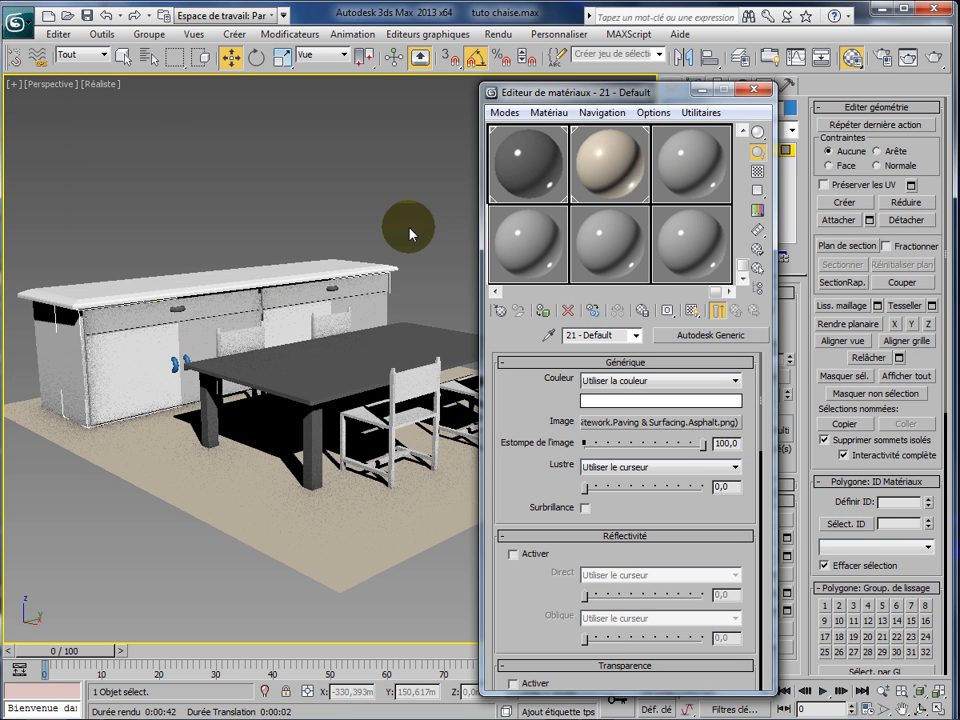
pyautogui.moveTo(525, 163); pyautogui.dragTo(168, 505)
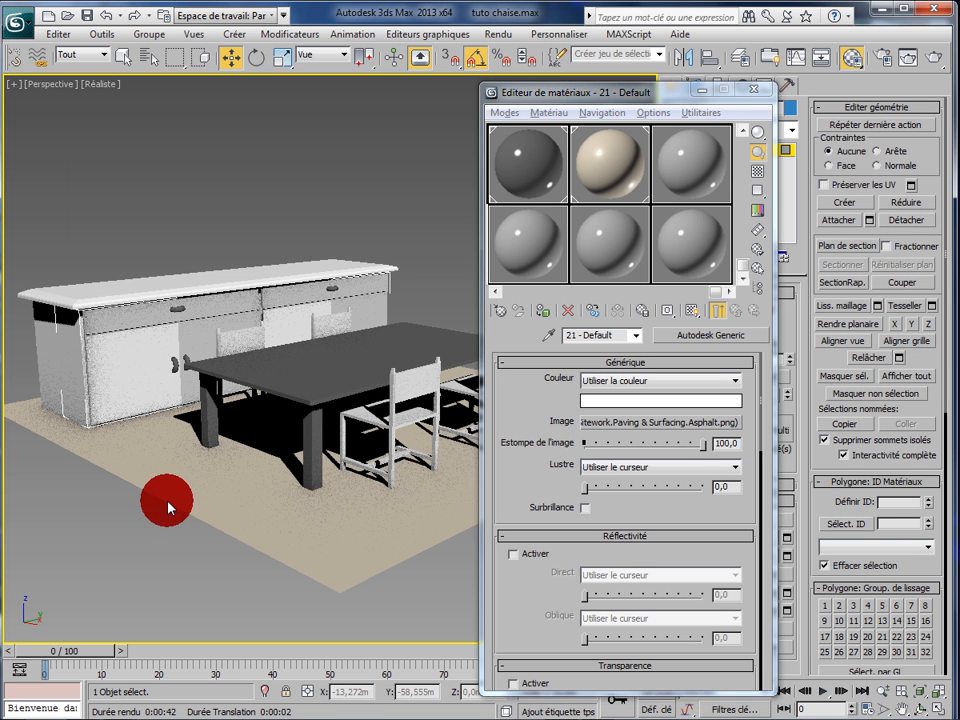
# - Assign material 16 - Default to the remaining pair of door handles on the sideboard and close the material editor
pyautogui.keyDown('alt'); pyautogui.moveTo(168, 503); pyautogui.dragTo(339, 327, button='middle'); pyautogui.keyUp('alt')
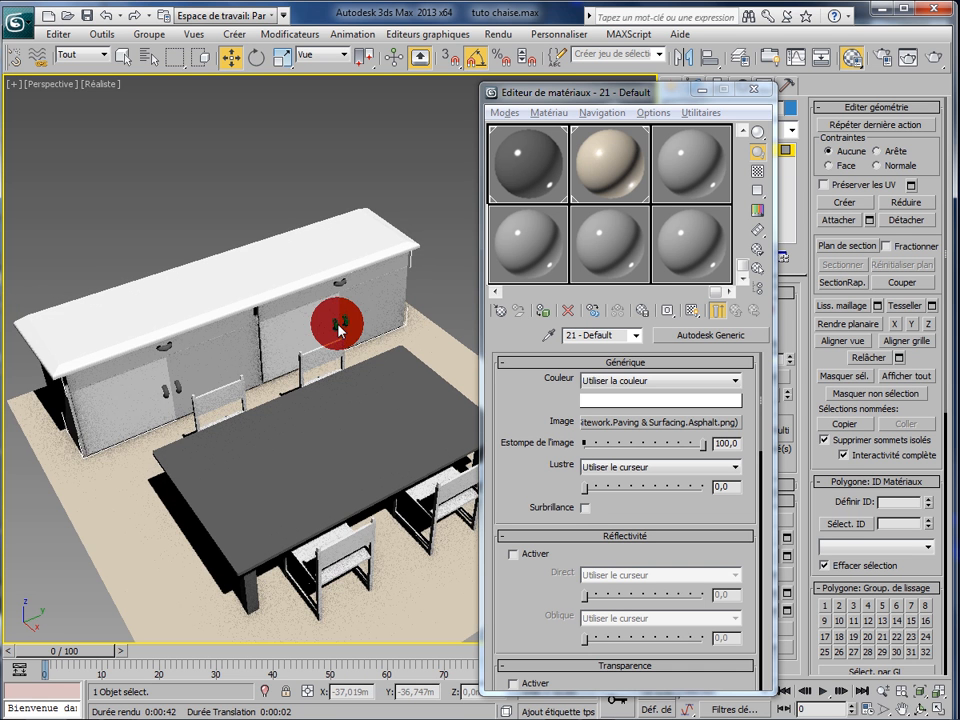
pyautogui.click(339, 326)
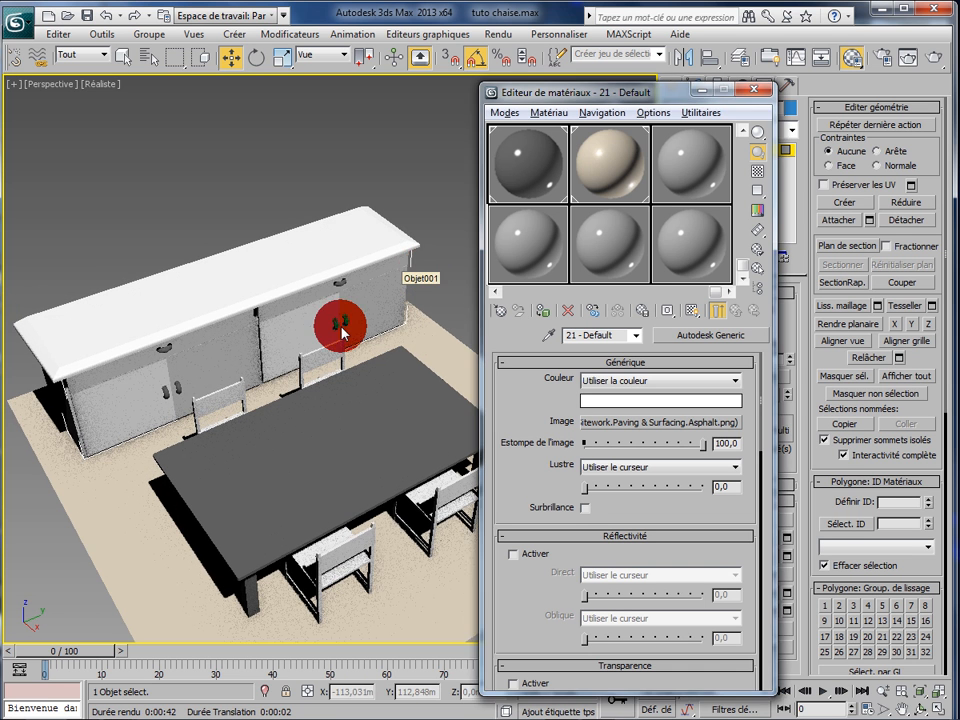
pyautogui.click(524, 204)
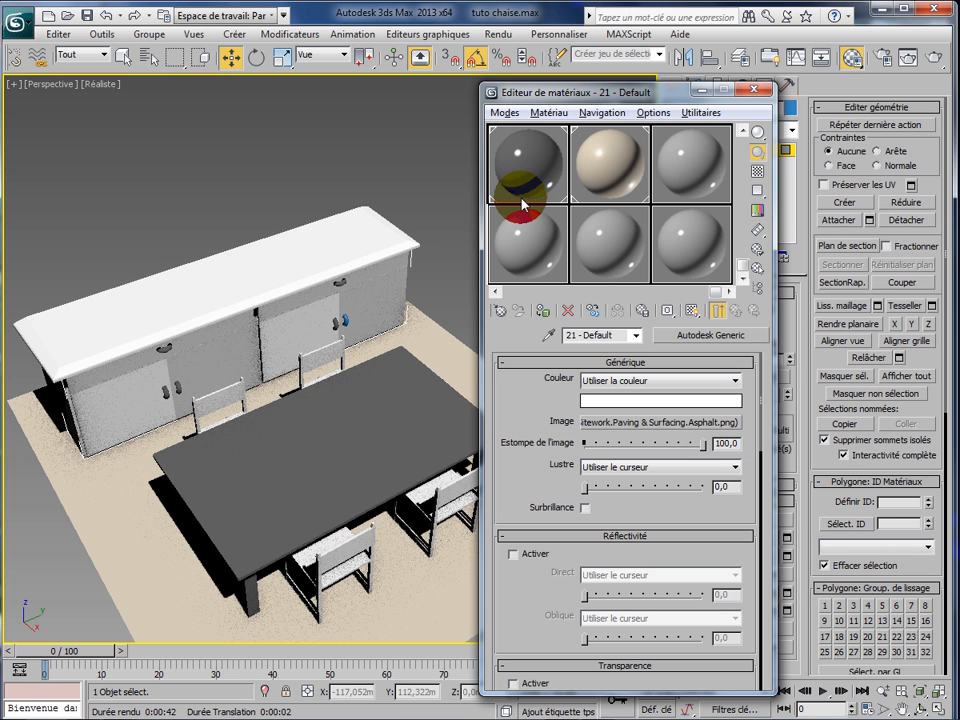
pyautogui.moveTo(524, 204); pyautogui.dragTo(412, 335)
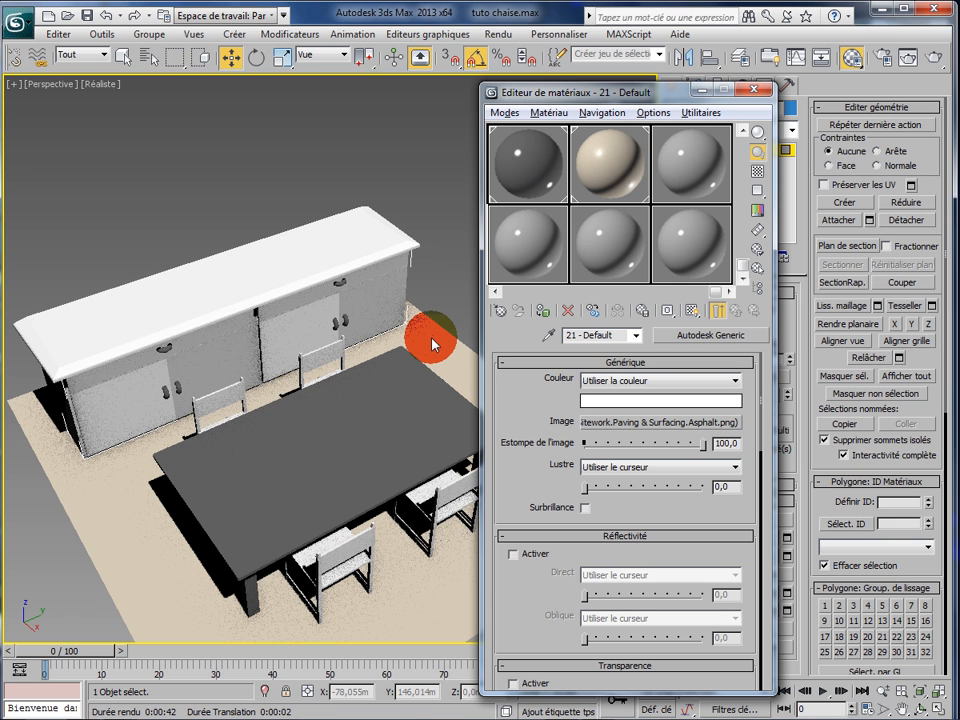
pyautogui.click(762, 93)
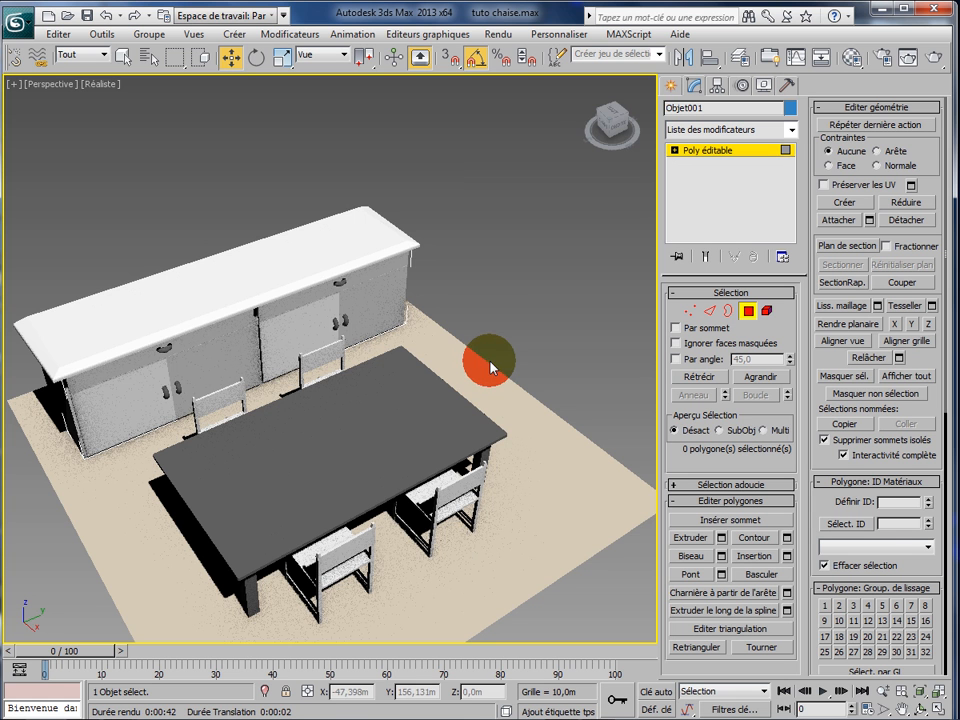
# - Test-render the complete perspective view to check the sideboard's handles and fronts, and close the rendered frame
pyautogui.keyDown('alt'); pyautogui.moveTo(478, 337); pyautogui.dragTo(585, 252, button='middle'); pyautogui.keyUp('alt')
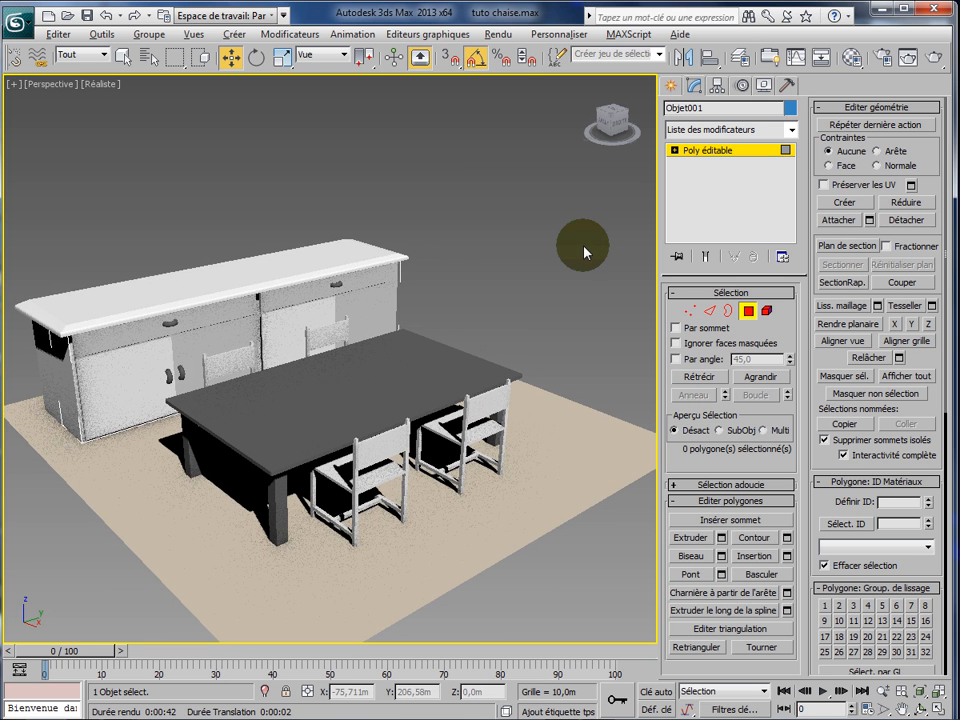
pyautogui.click(936, 55)
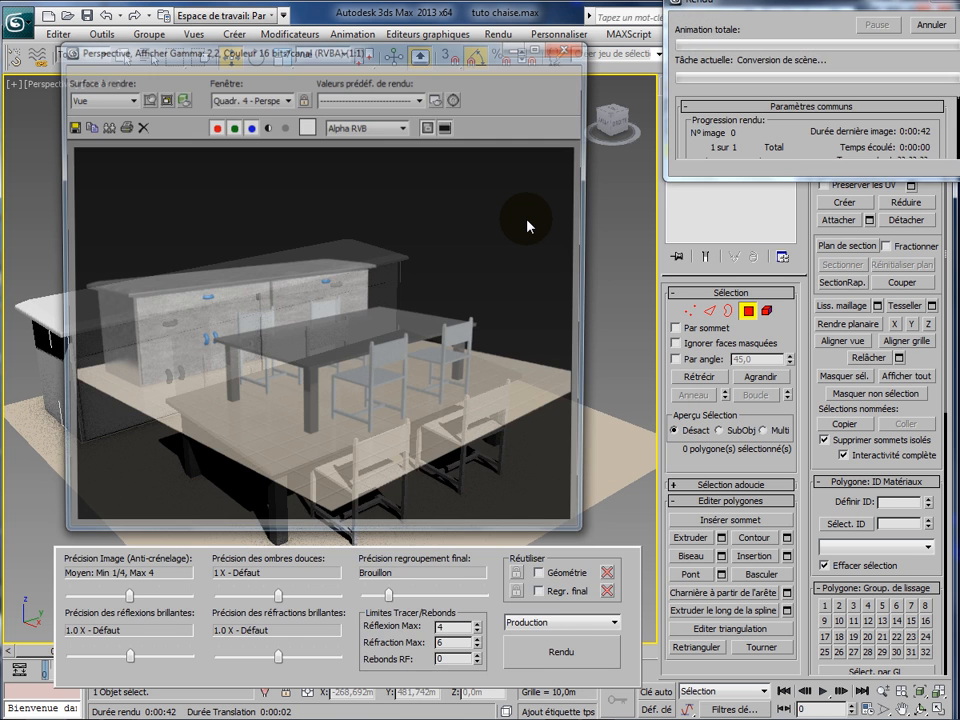
pyautogui.click(373, 448)
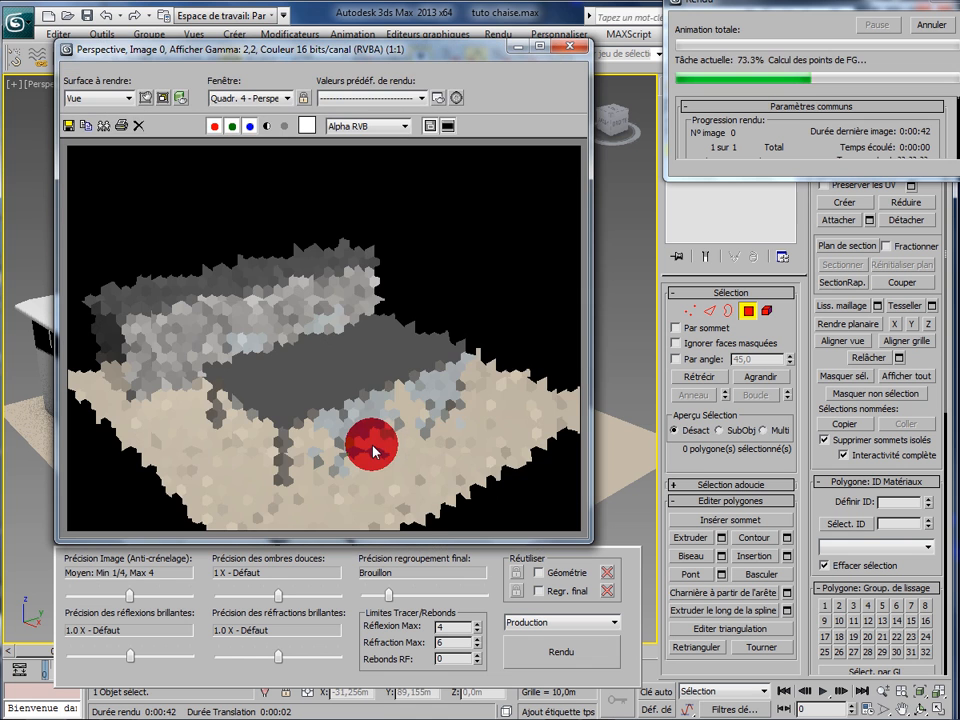
pyautogui.click(196, 493)
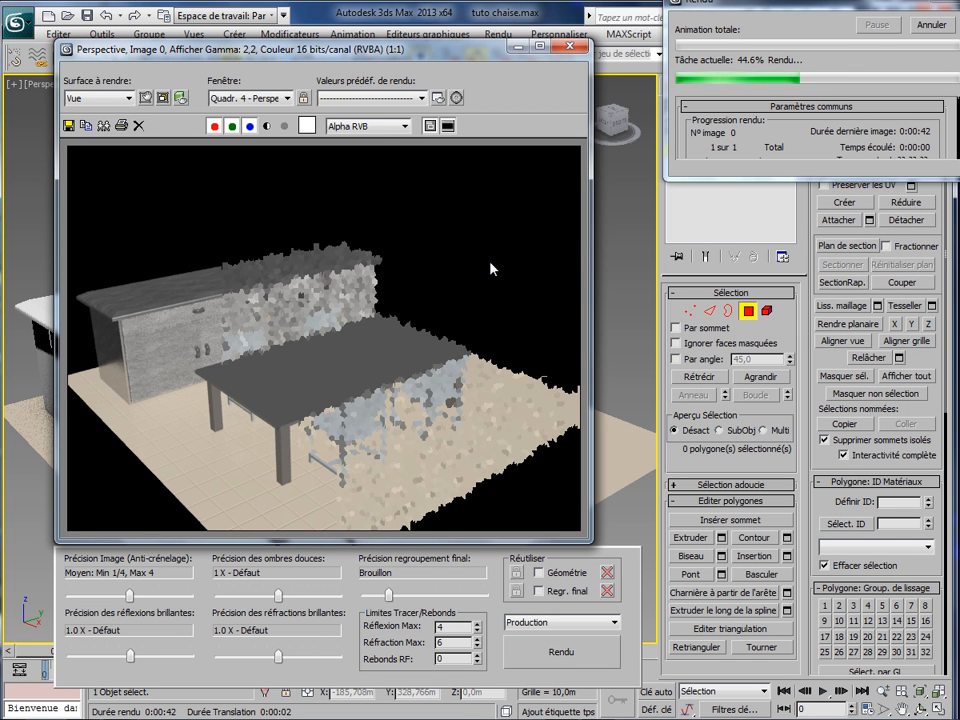
pyautogui.click(207, 478)
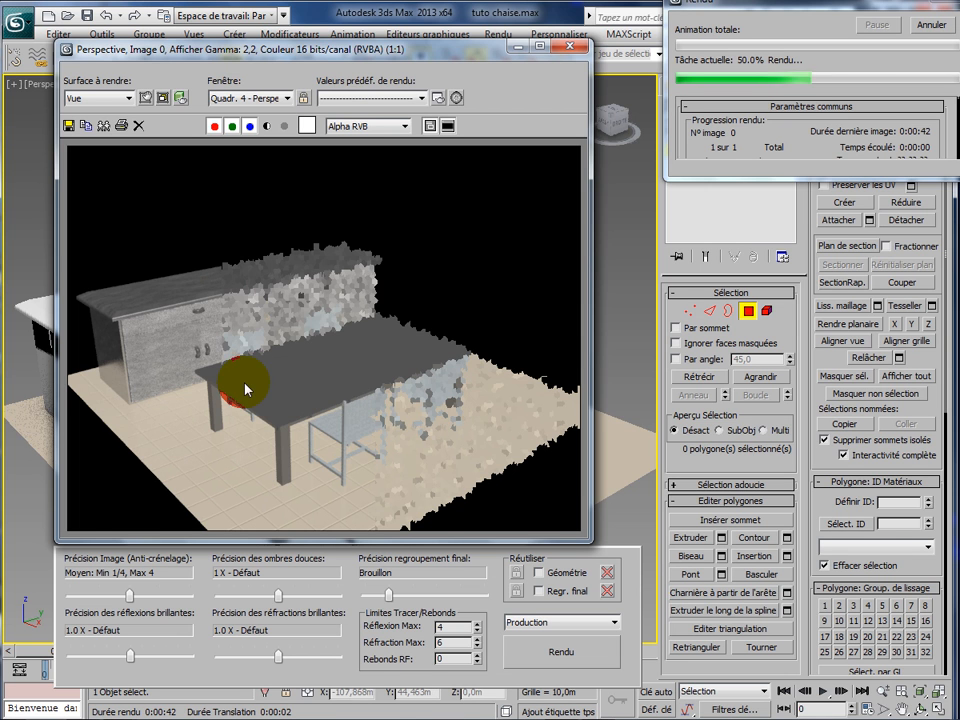
pyautogui.click(368, 418)
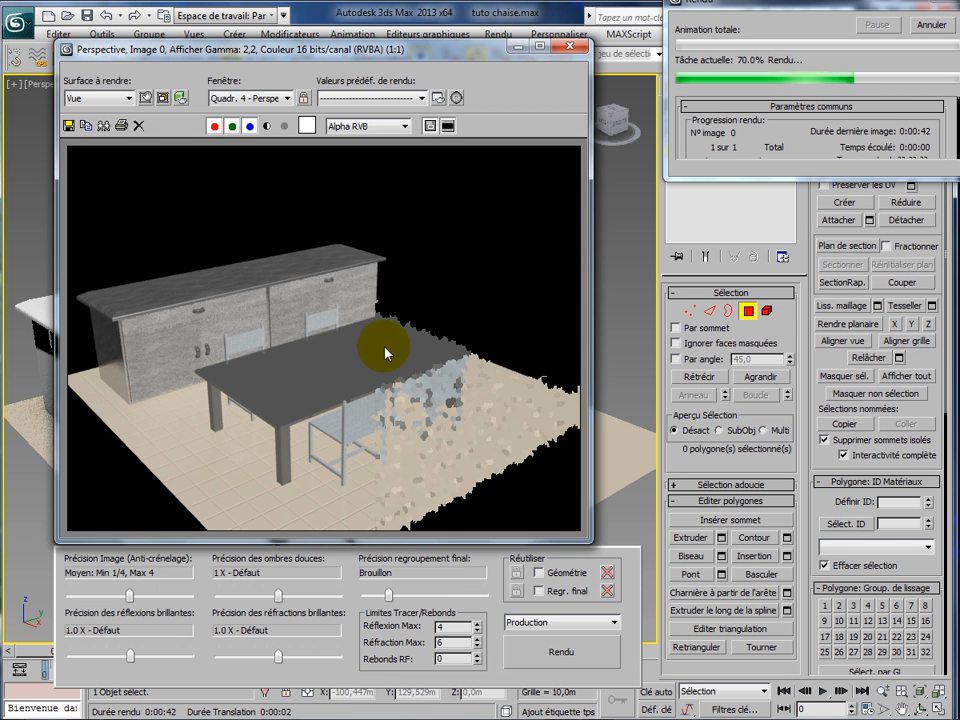
pyautogui.click(244, 357)
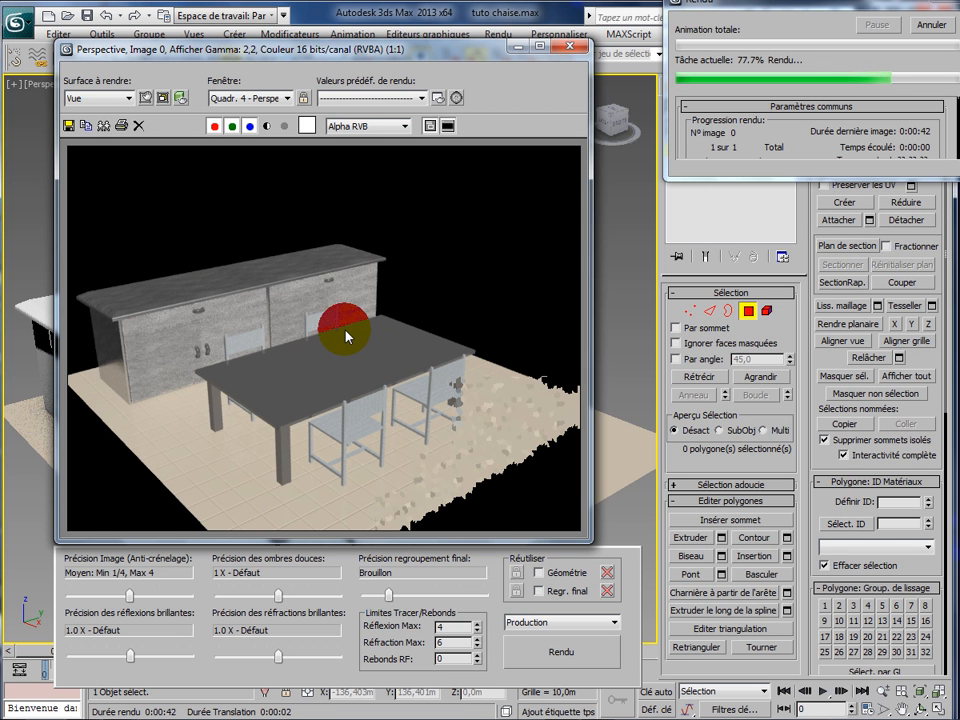
pyautogui.moveTo(198, 314)
pyautogui.mouseDown()
pyautogui.moveTo(195, 332)
pyautogui.moveTo(258, 342)
pyautogui.moveTo(352, 292)
pyautogui.moveTo(242, 292)
pyautogui.moveTo(230, 313)
pyautogui.moveTo(287, 321)
pyautogui.mouseUp()
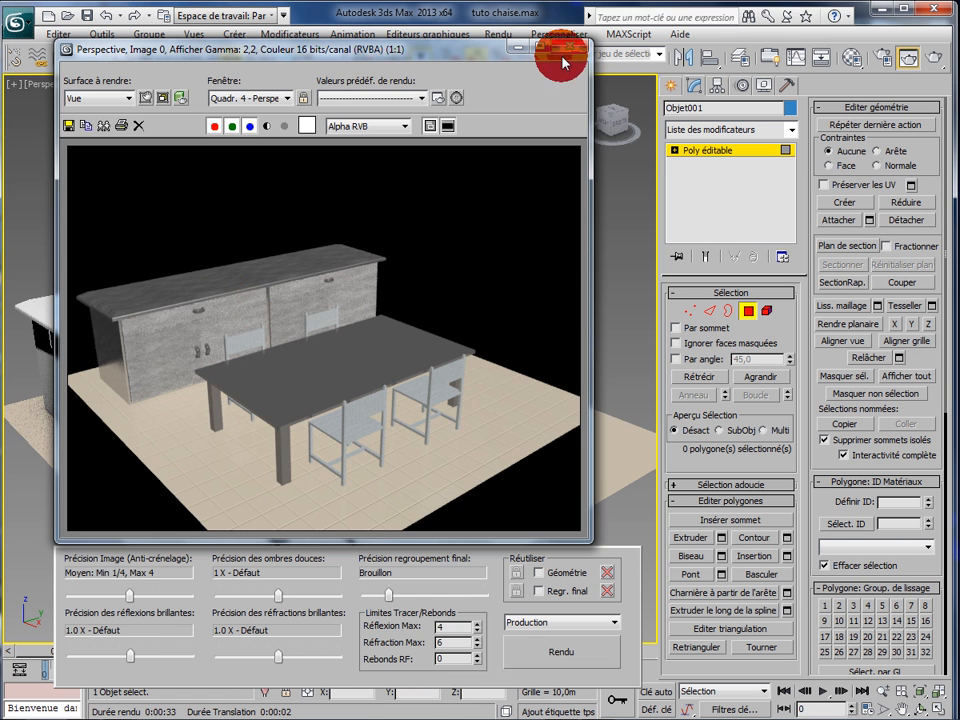
pyautogui.click(570, 45)
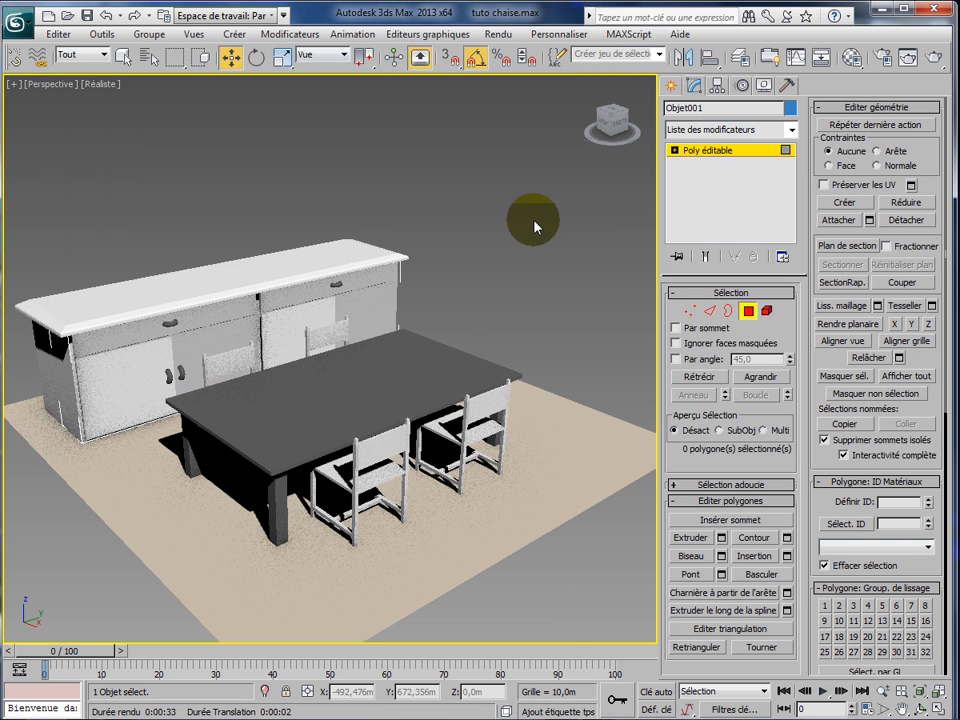